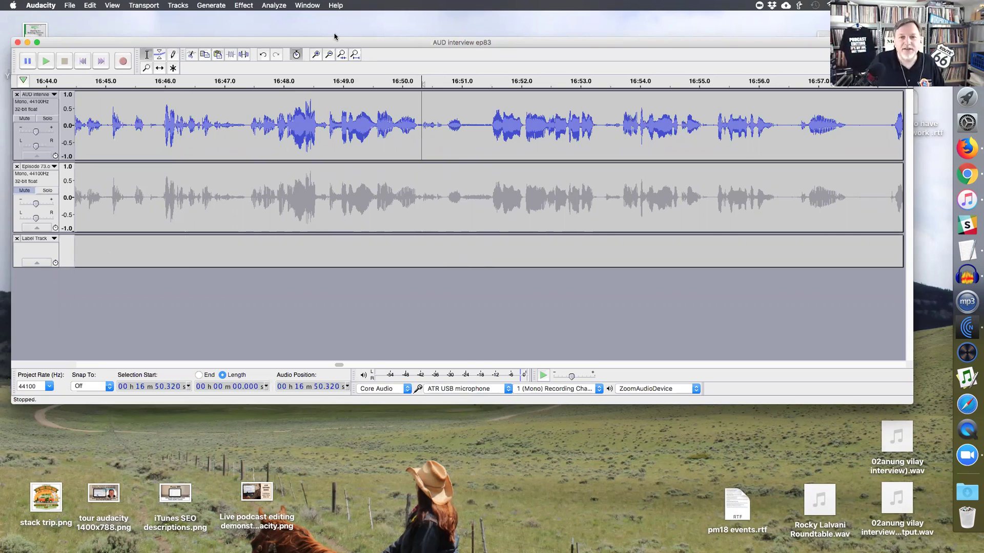
- Put the playback point at 16:50.7 and try selections from there in the interview and episode tracks
drag(334, 43, 333, 40)
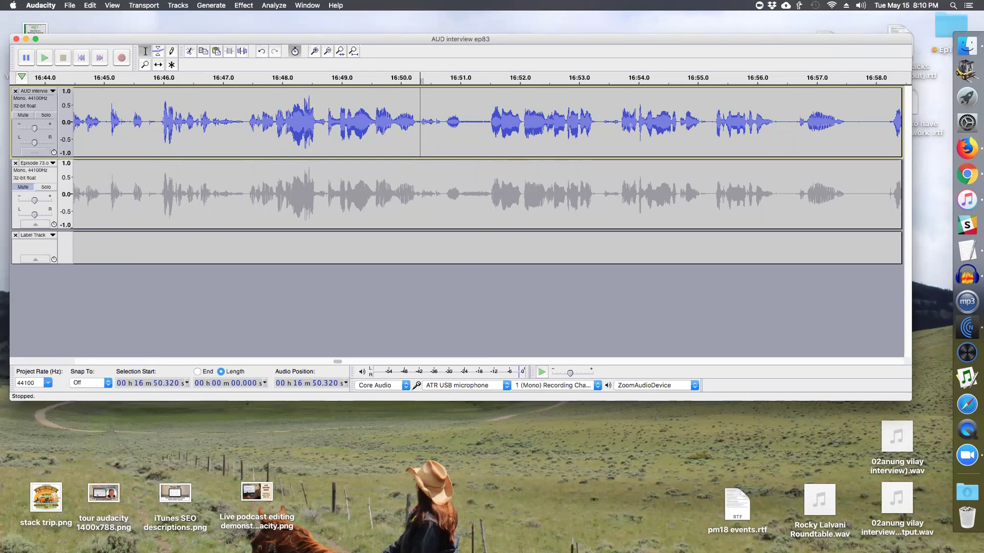
click(443, 124)
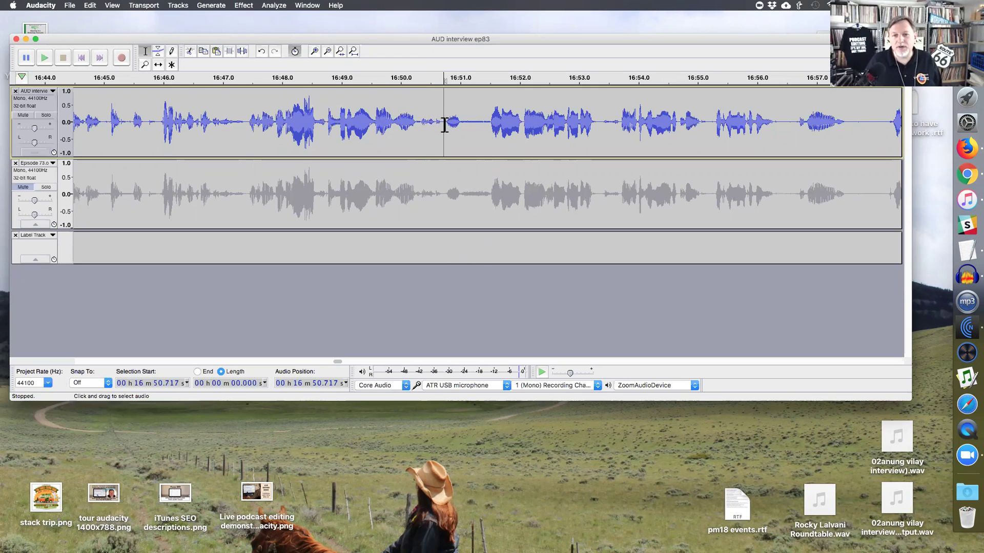
drag(444, 123, 604, 125)
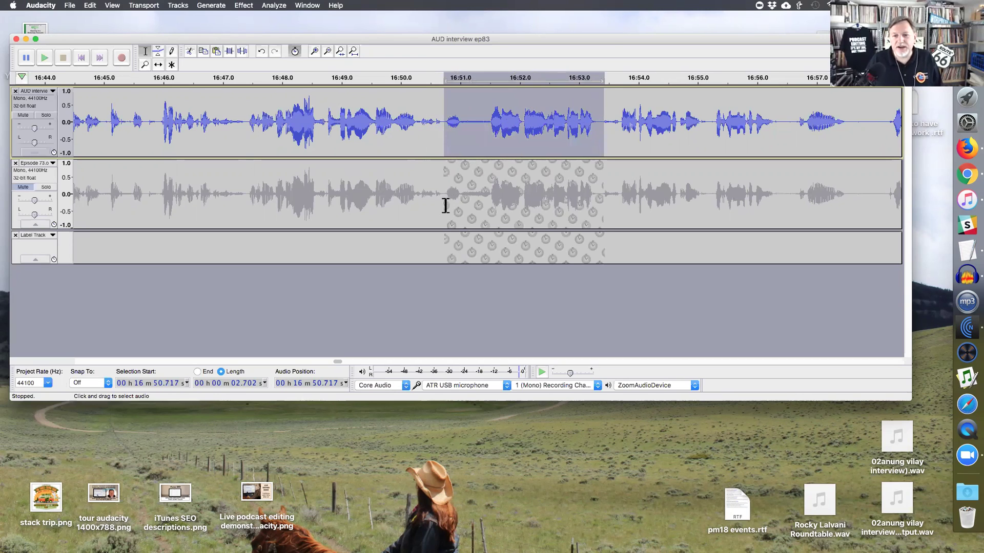
click(445, 204)
drag(445, 208, 595, 204)
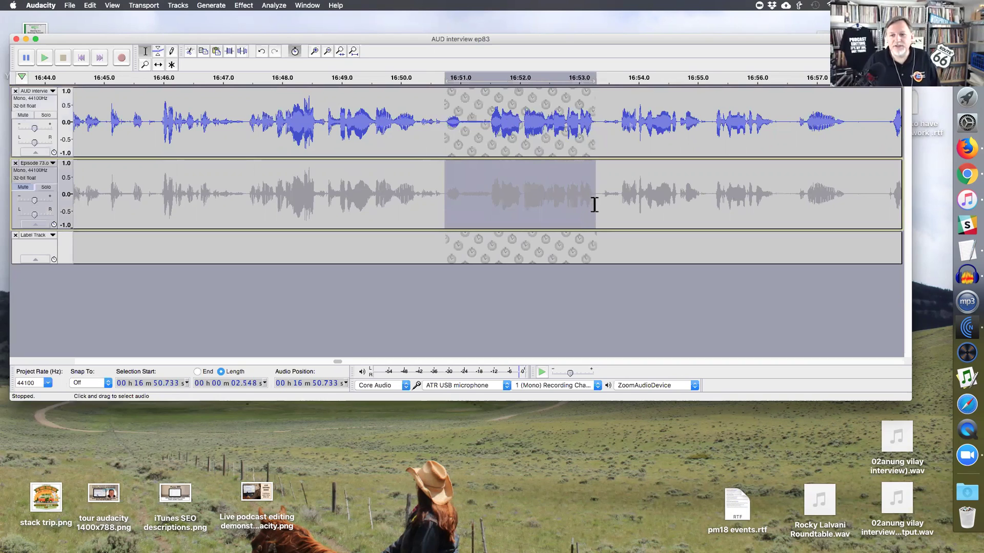
drag(444, 129, 602, 128)
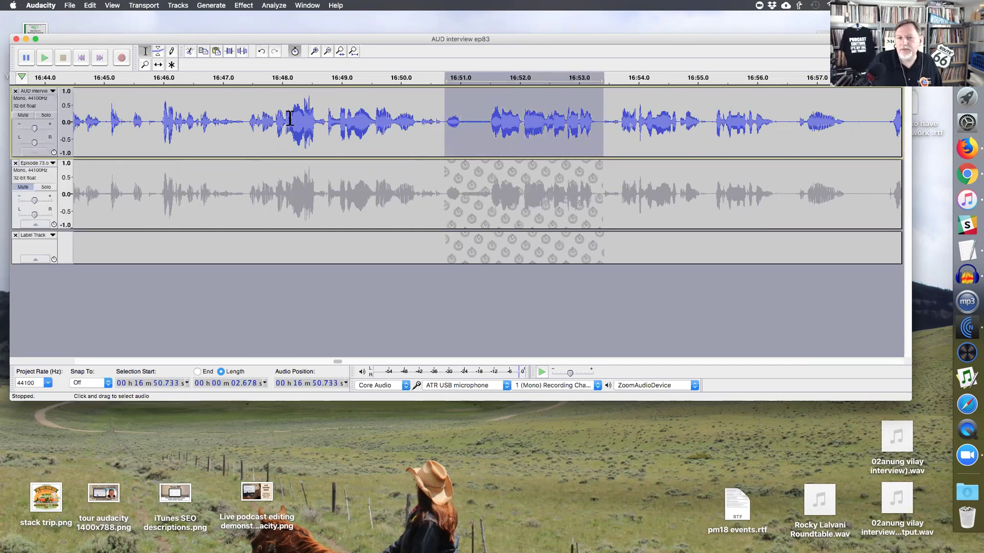
- Try wider episode-track selections from 16:48.7 to 16:56.9, then select interview audio from 16:50.74
drag(367, 211, 563, 210)
drag(650, 212, 826, 202)
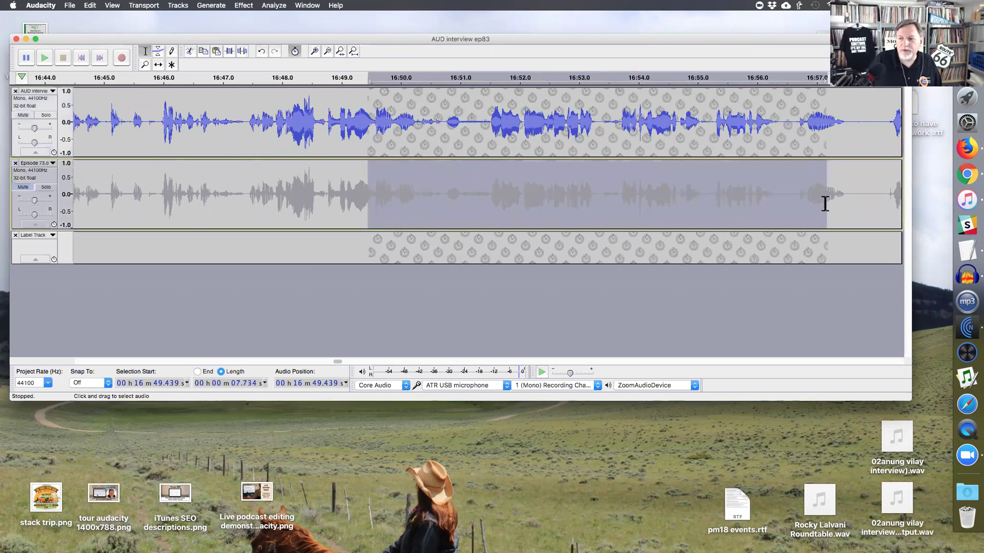
drag(481, 199, 665, 198)
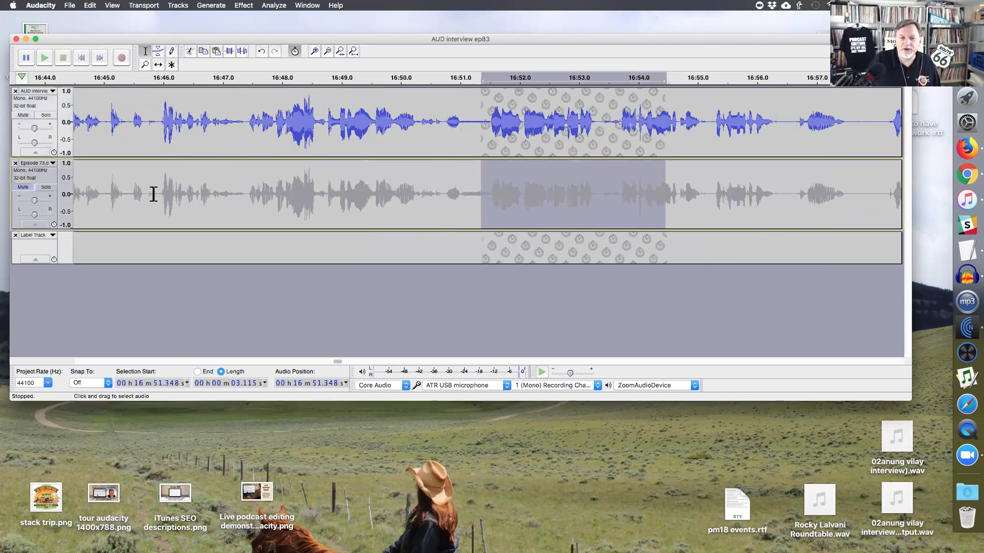
drag(323, 200, 719, 197)
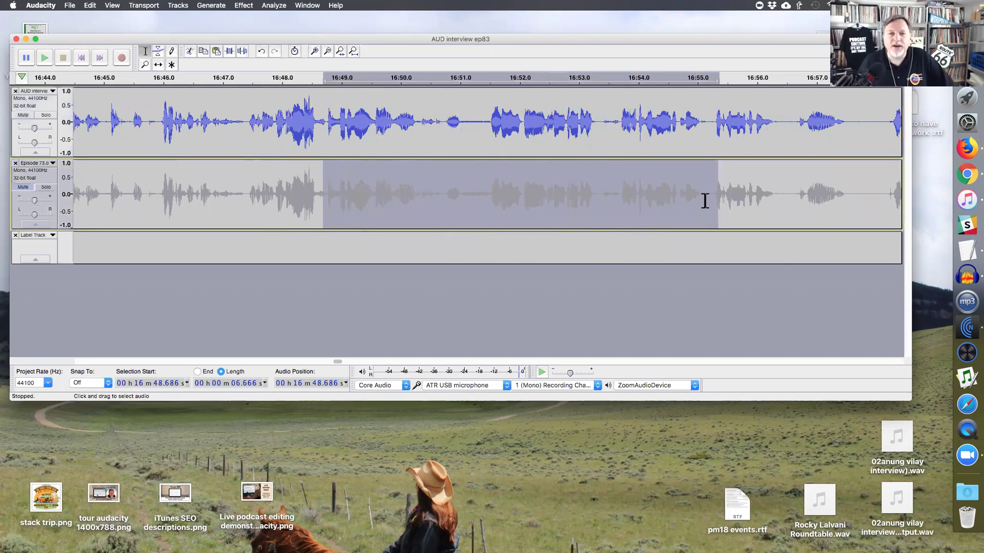
click(443, 202)
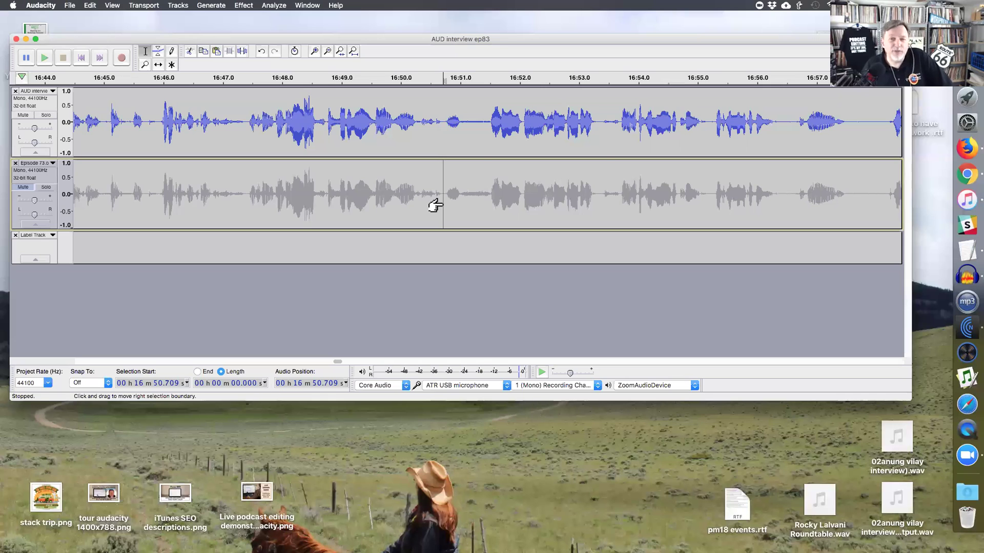
drag(432, 205, 620, 200)
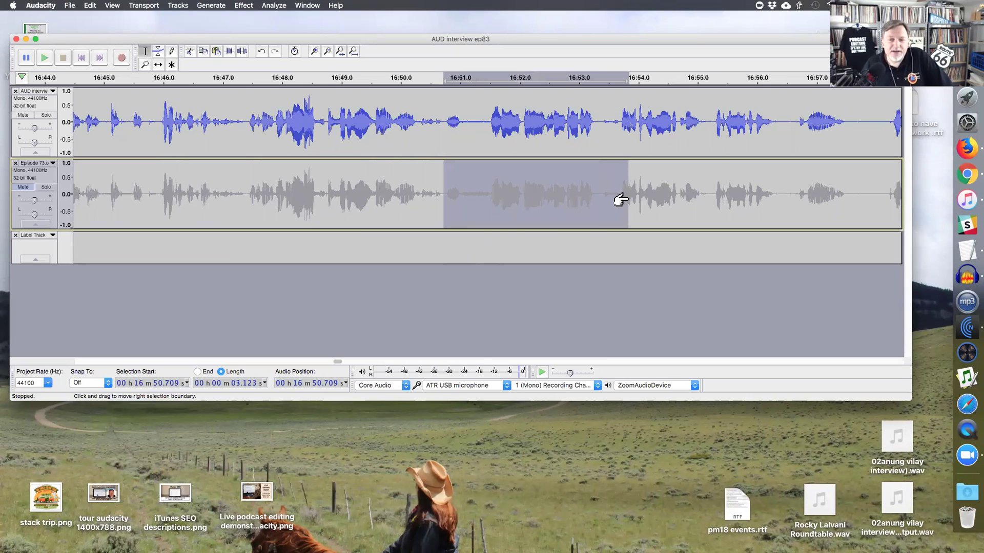
drag(445, 128, 791, 124)
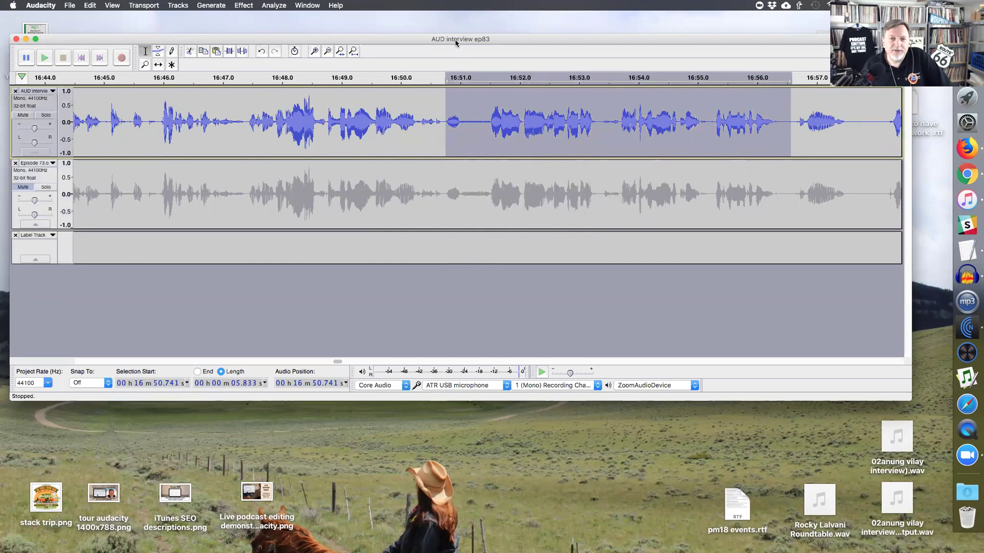
- Try a 0.54 s episode-track gap, then move the playback point between 16:47.4 and 16:50.7
drag(456, 43, 455, 57)
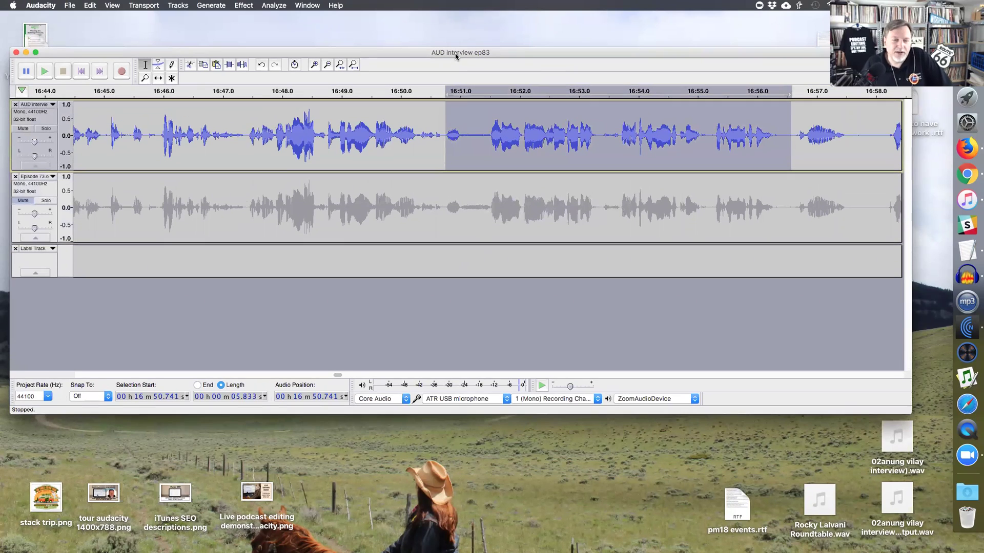
click(442, 157)
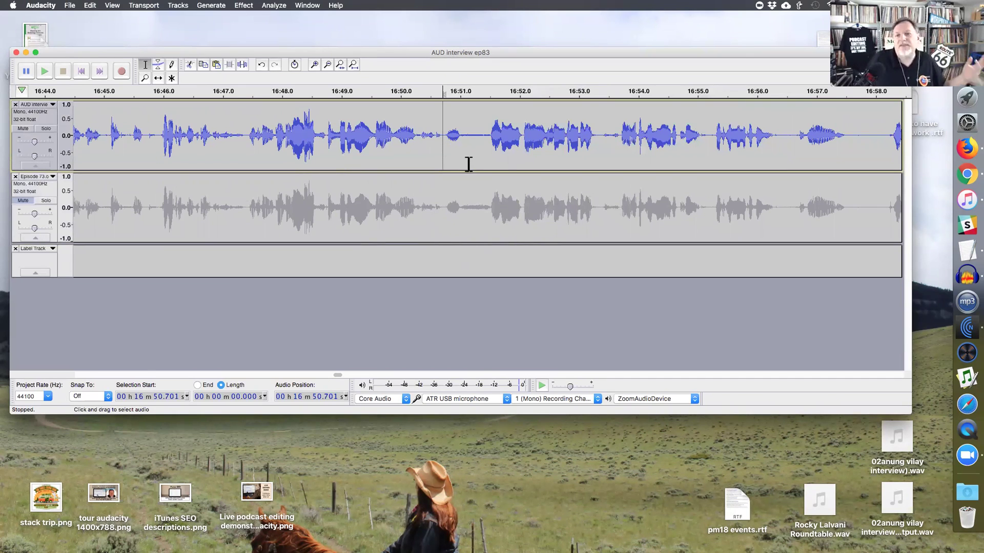
drag(445, 207, 490, 207)
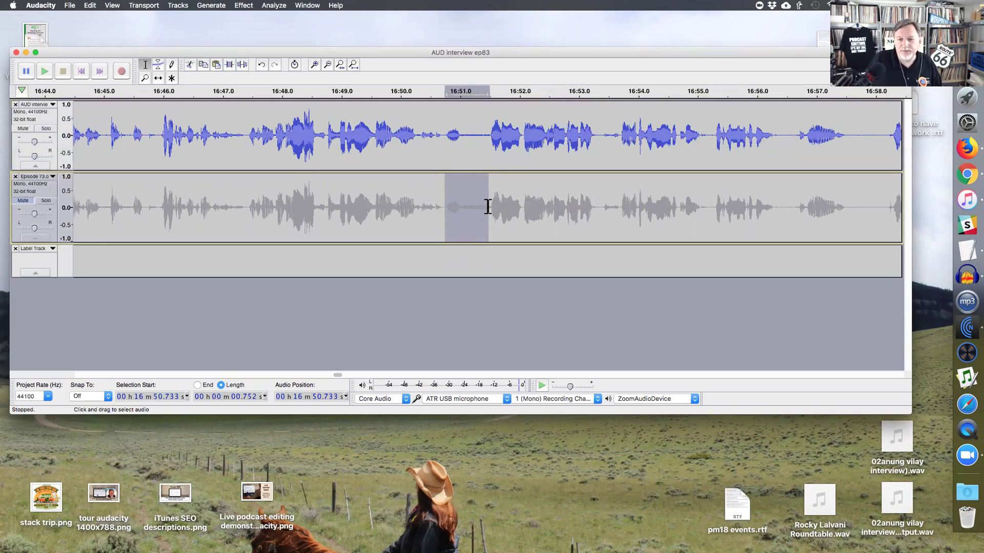
click(476, 142)
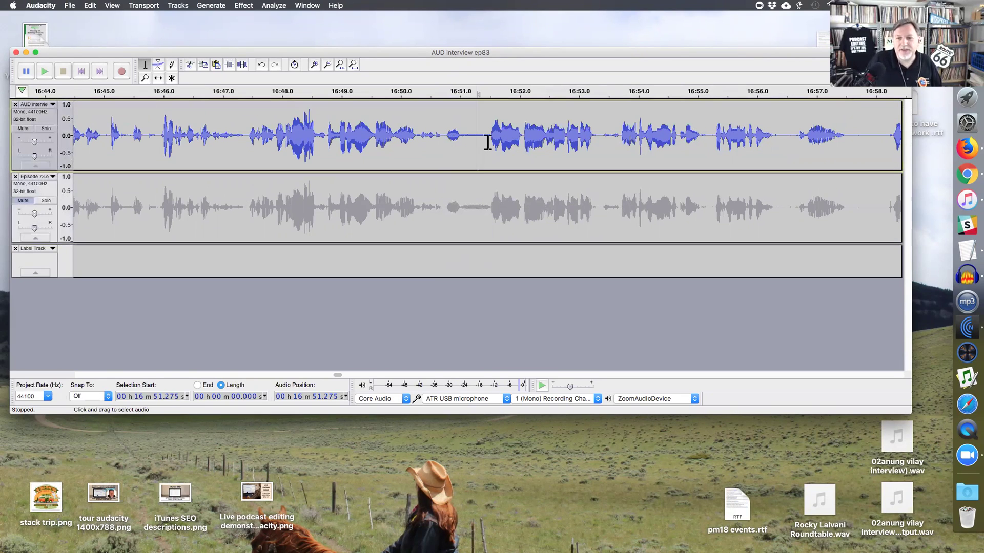
click(448, 140)
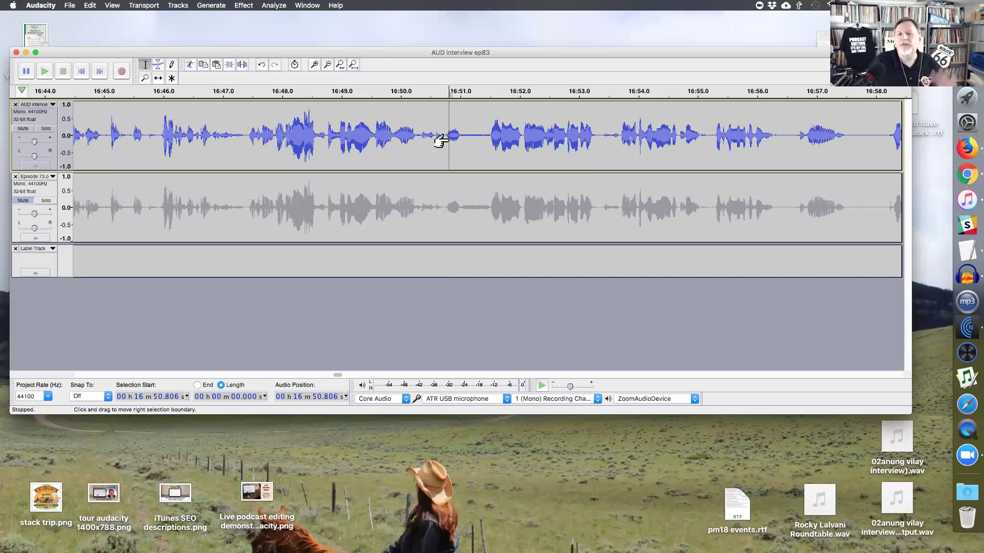
drag(422, 56, 421, 46)
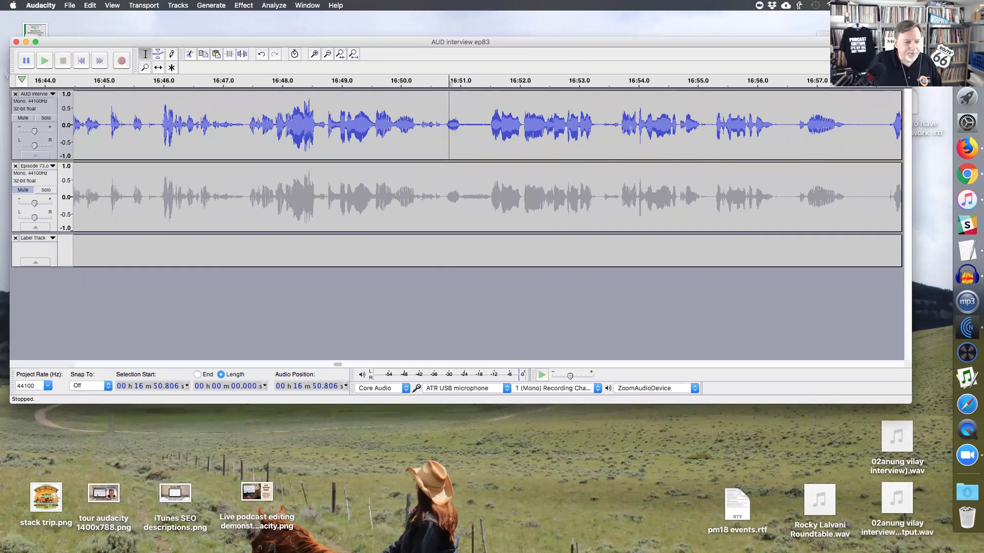
click(415, 128)
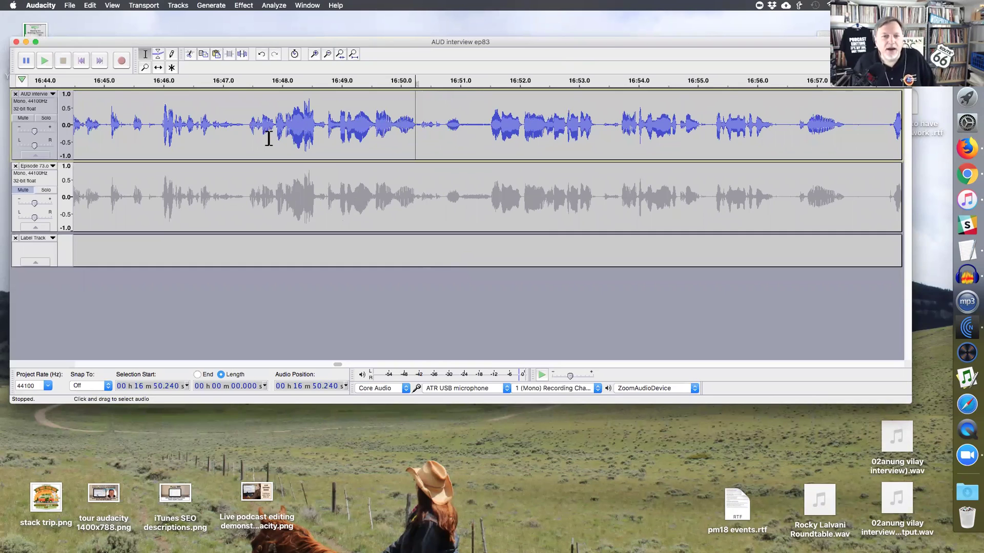
click(247, 133)
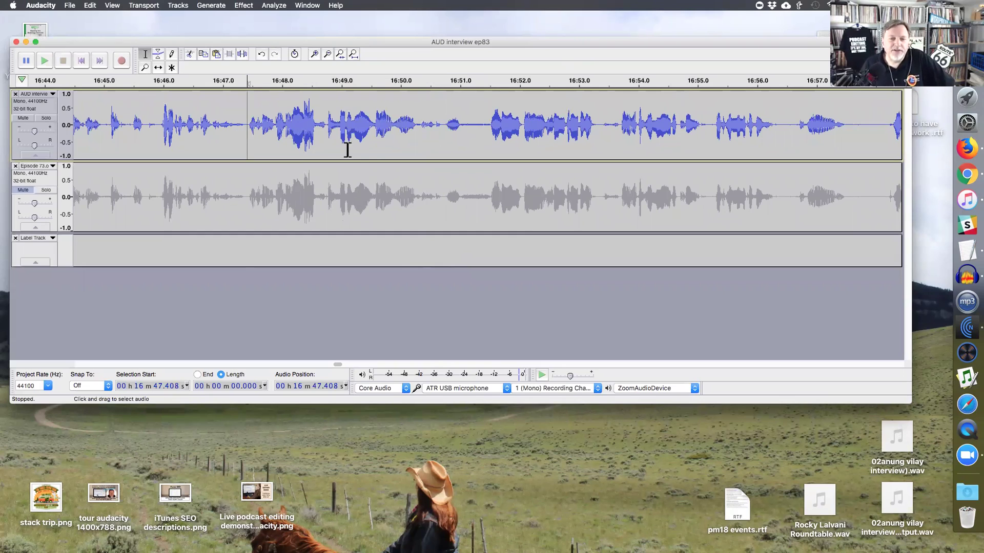
click(442, 134)
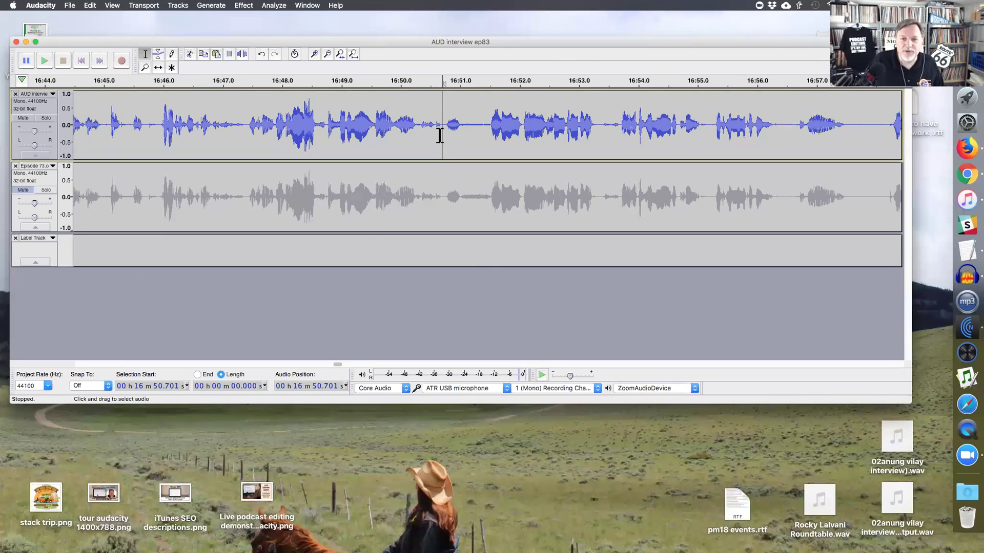
- Play the interview from 16:50.7, then zoom in around a new playback point at 16:51.48
scroll(447, 148, right, 1)
key(super+3)
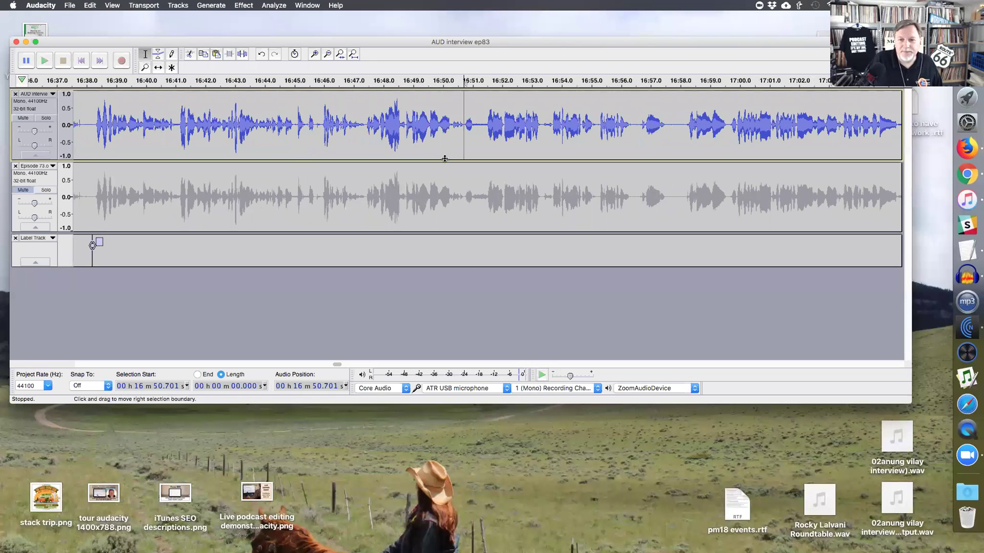
key(space)
key(super+1)
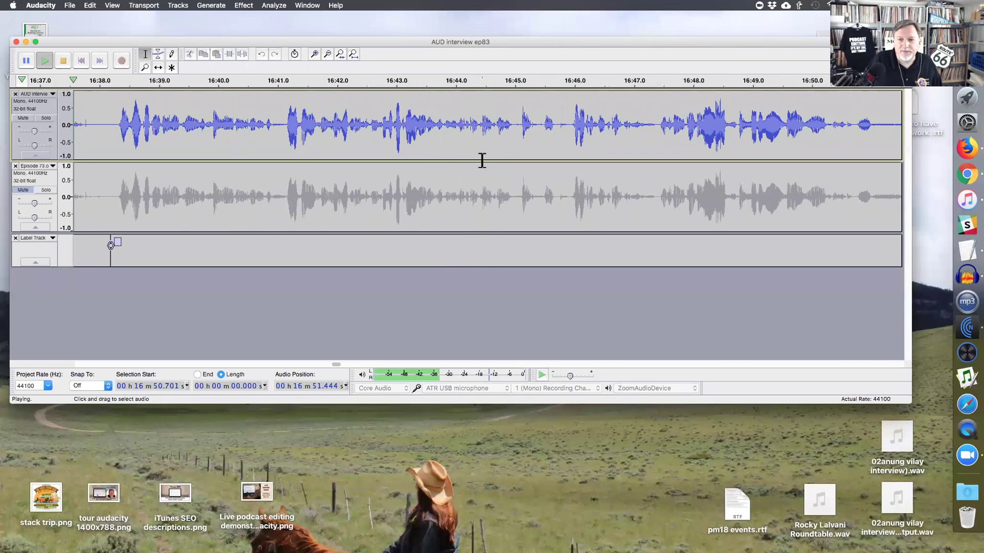
key(super+3)
key(space)
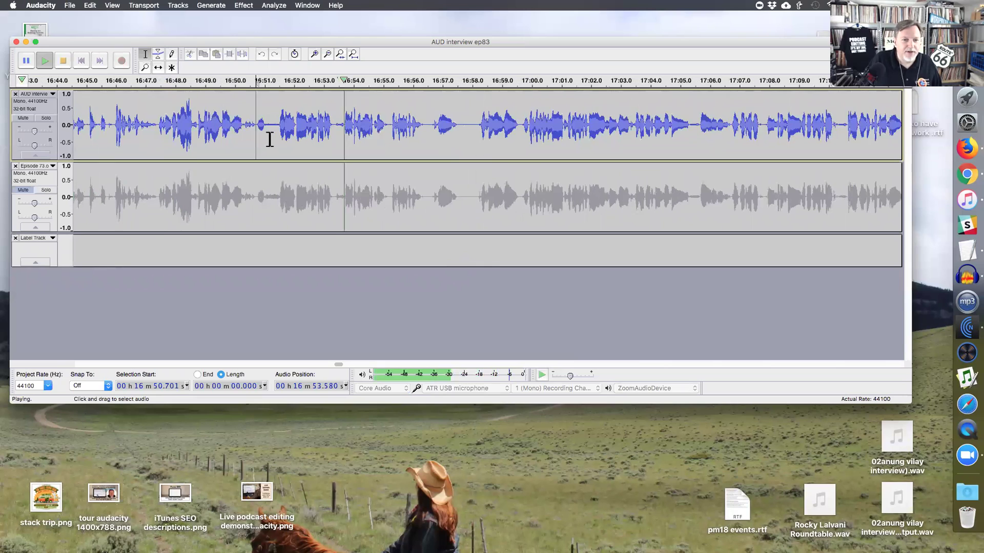
click(279, 135)
key(super+1)
key(super+1)
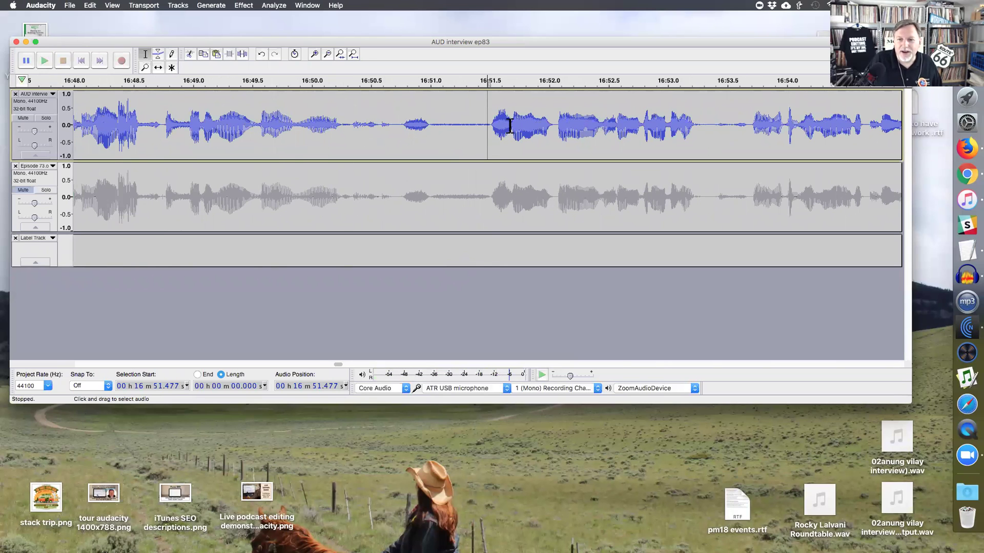
- Select the word at 16:51.69–16:52.56 and turn on sync-lock so other tracks follow edits
drag(512, 130, 616, 135)
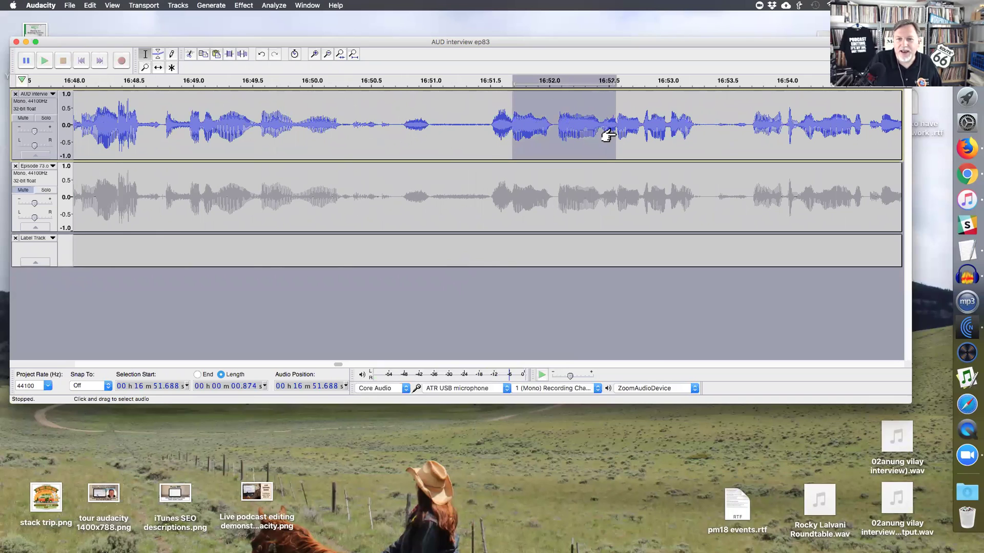
click(295, 54)
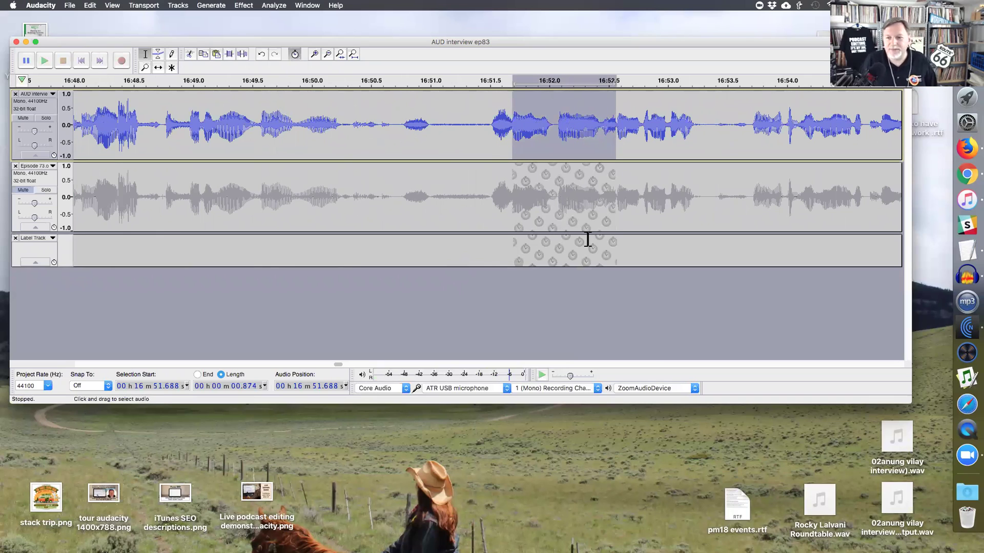
drag(490, 126, 602, 129)
click(557, 128)
- Add labels marking the filler words 'um' and 'so' between about 16:51.5 and 16:52.8
key(super+b)
text(um)
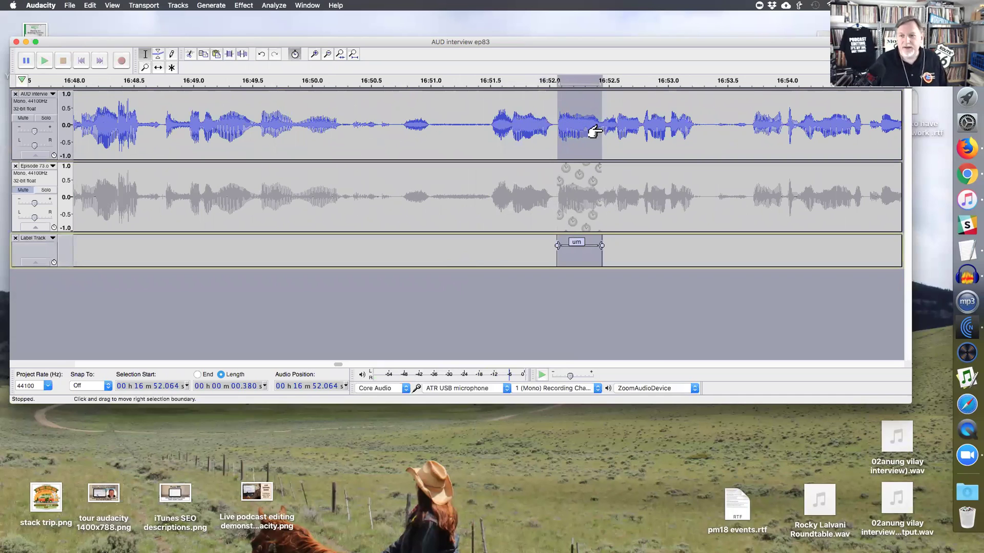
click(600, 128)
shift+click(642, 130)
key(super+b)
text(sd)
drag(492, 140, 556, 139)
key(super+b)
text(so)
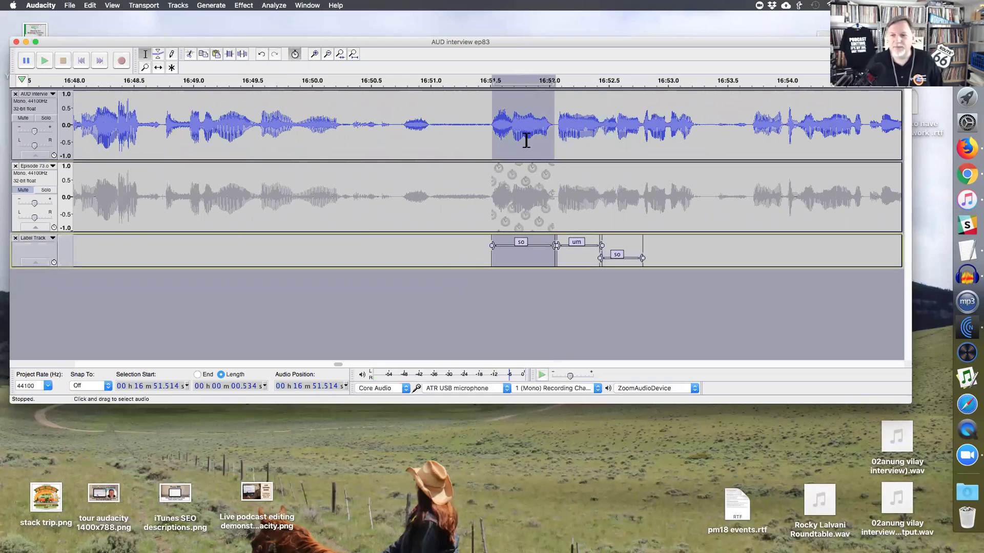
- Play back the labelled passage from 16:51.49, then select a wider region around the 'um'
click(490, 138)
key(space)
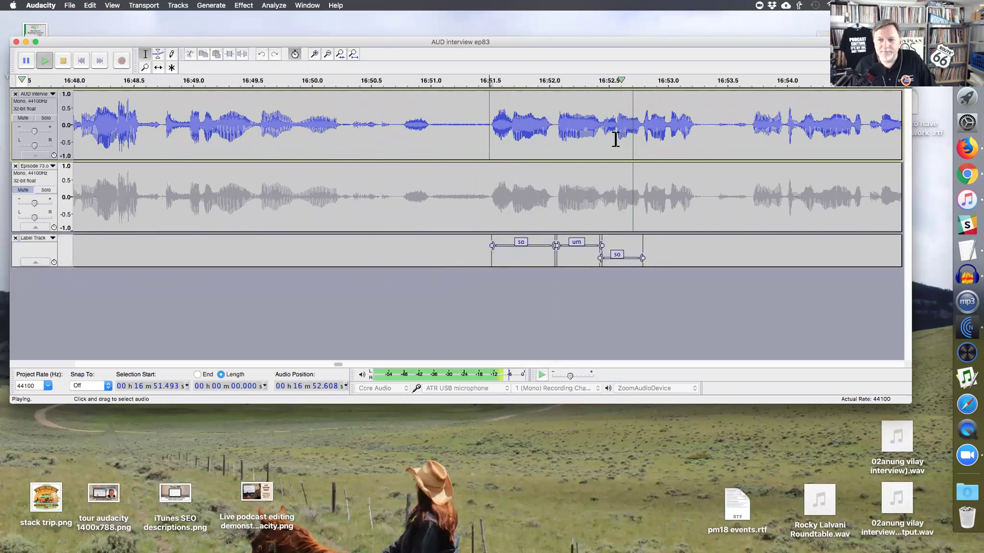
key(space)
click(578, 245)
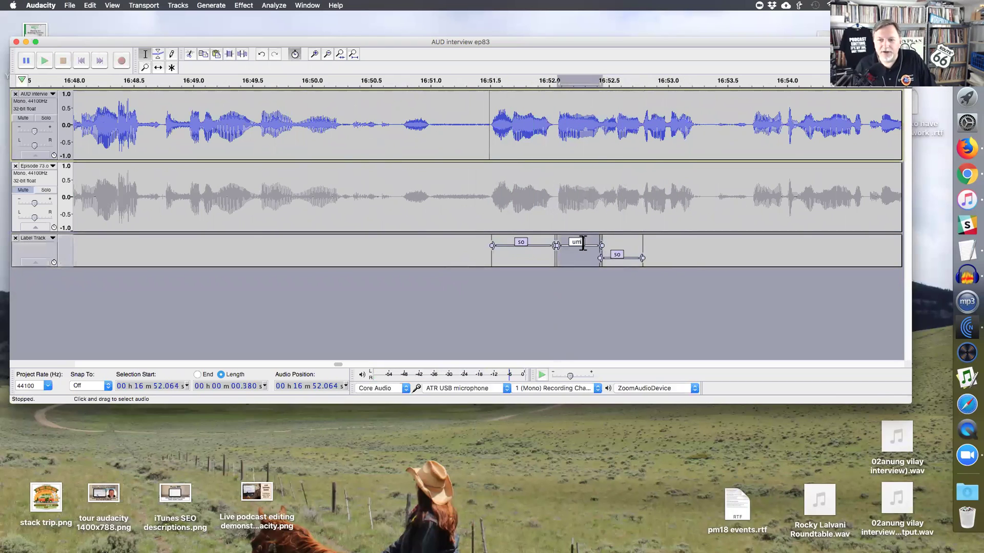
drag(614, 127, 511, 137)
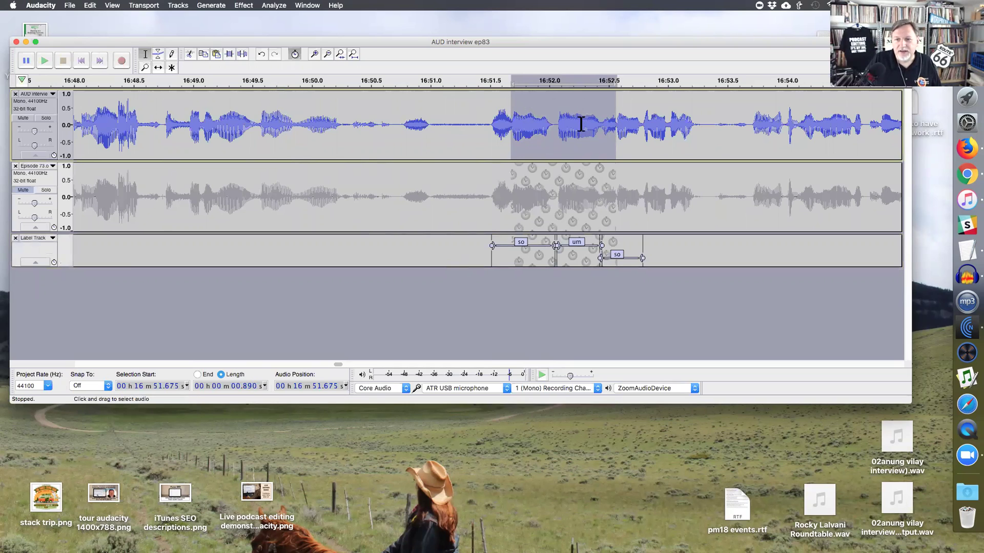
- Zoom in and redraw the selection from 16:51.687, about 0.887 s long, tightly around the 'um'
key(super+1)
key(super+1)
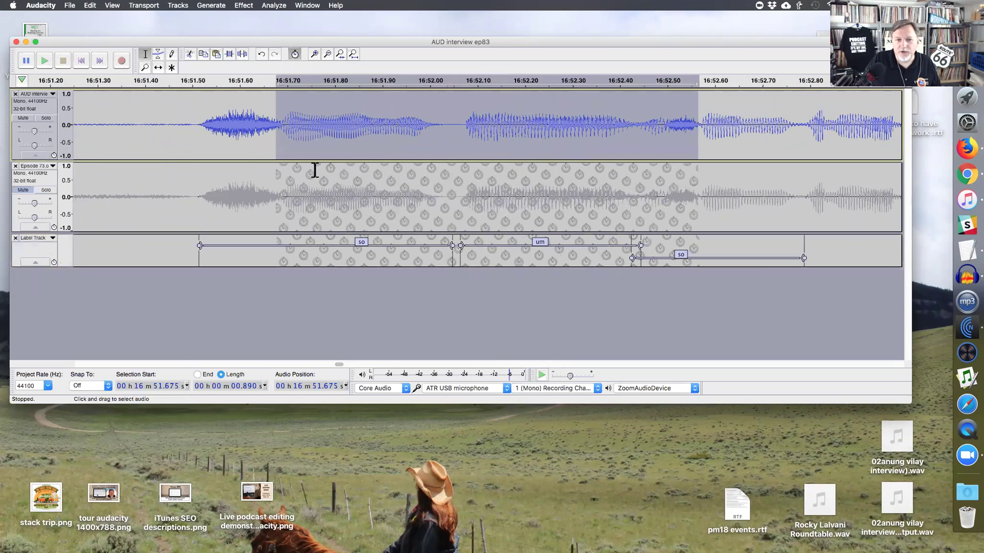
drag(281, 129, 703, 123)
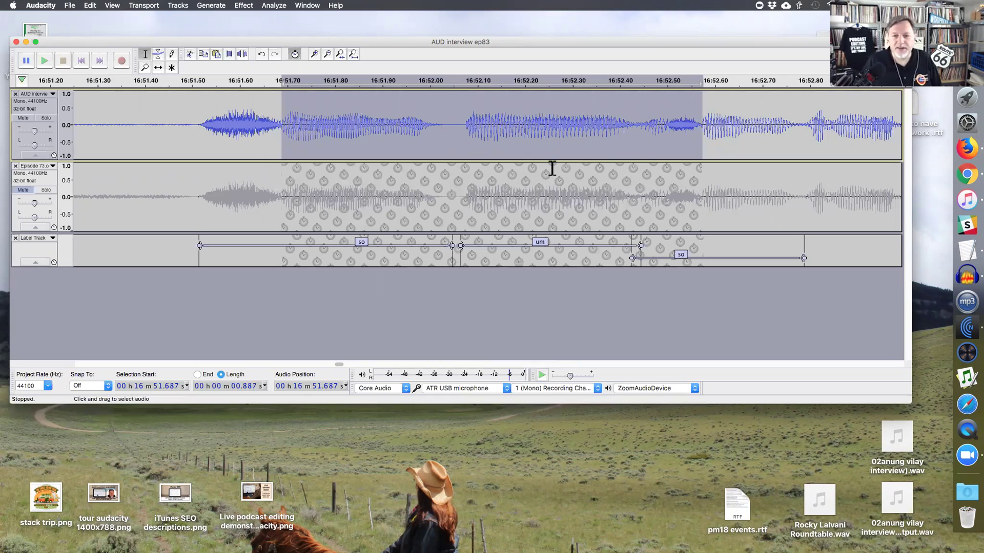
- Delete the 'um' region and play from 16:50.73 to hear the cut
key(Delete)
key(super+3)
key(super+3)
click(322, 137)
key(space)
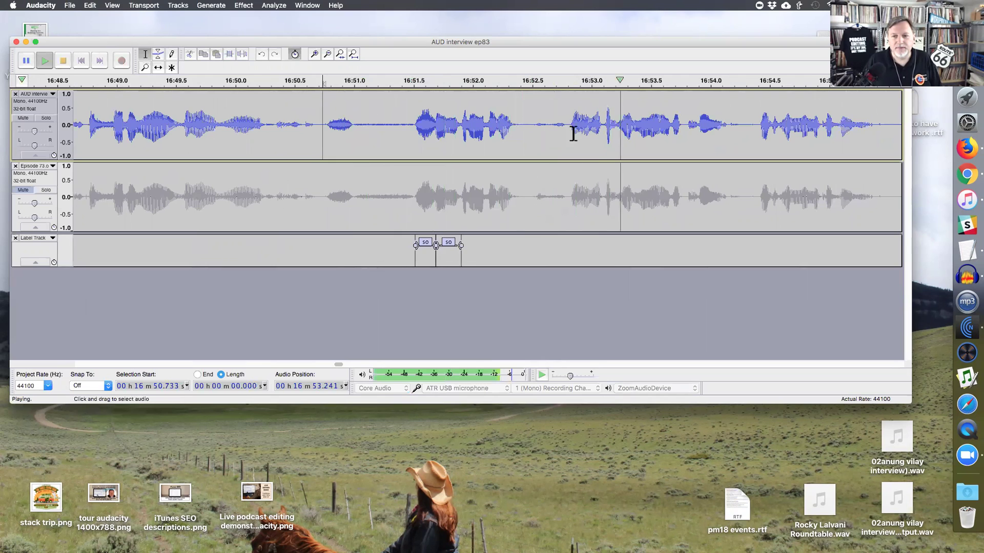
click(750, 129)
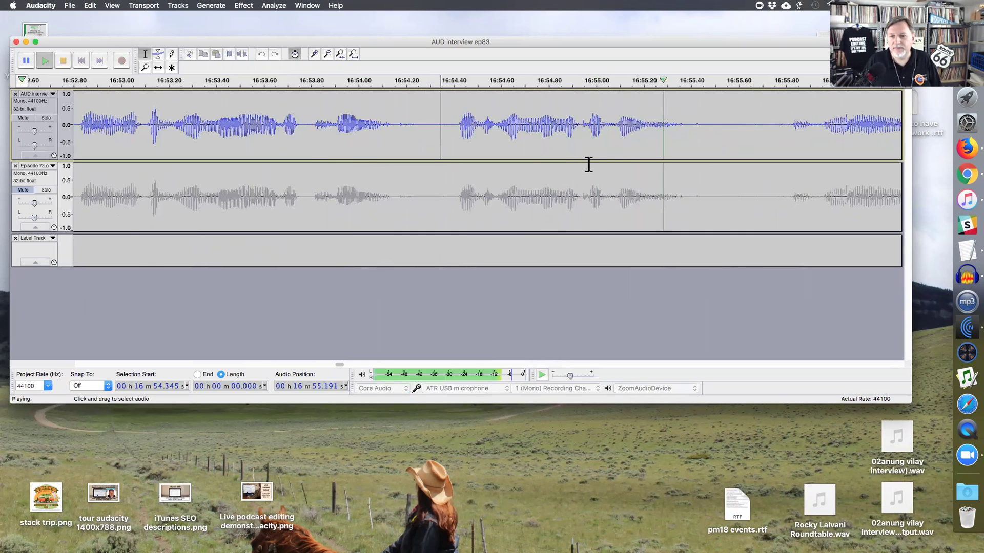
key(ctrl+1)
key(space)
- Delete a 1.23 s stretch at 16:55.795 and a 0.077 s sliver at 16:56.08, then play back
drag(388, 134, 677, 123)
key(Delete)
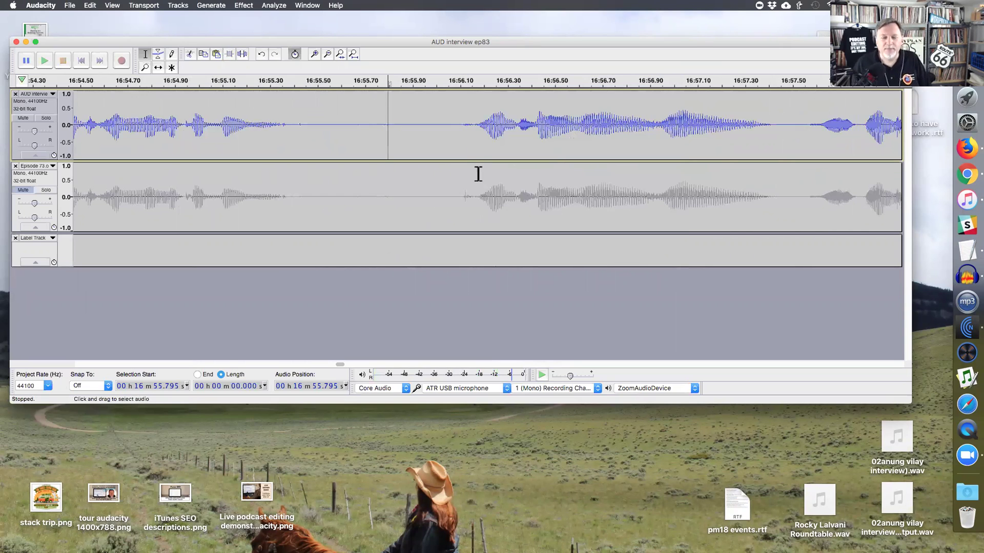
key(ctrl+3)
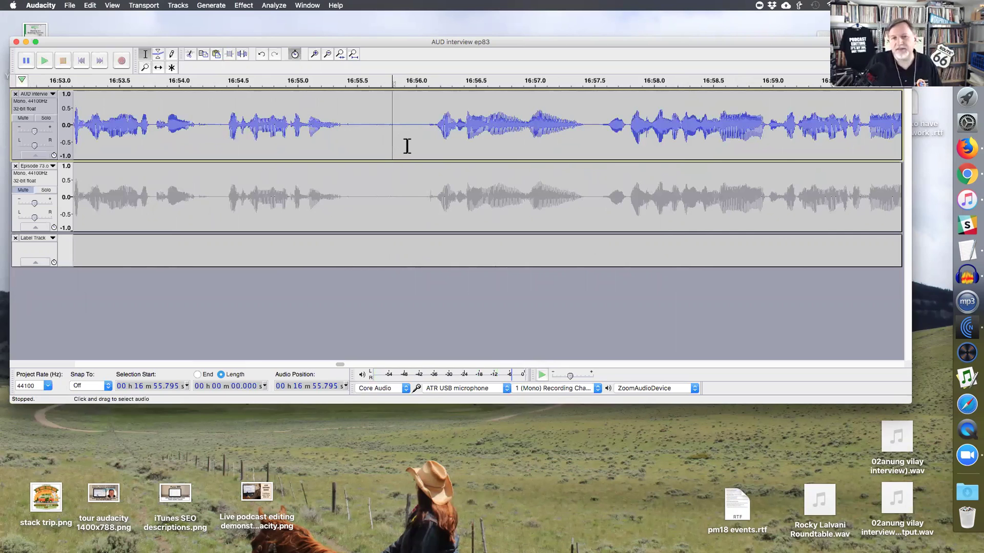
drag(426, 132, 433, 133)
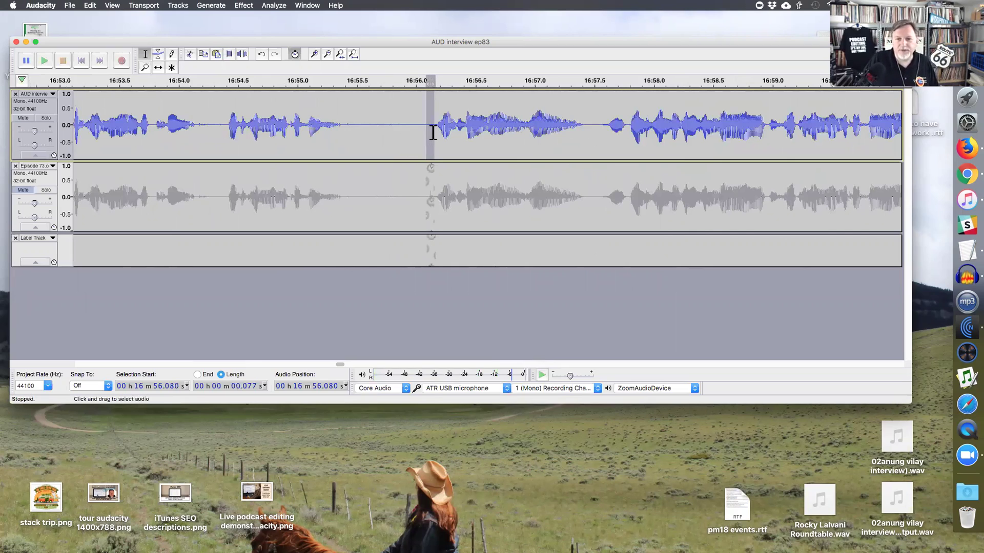
key(Delete)
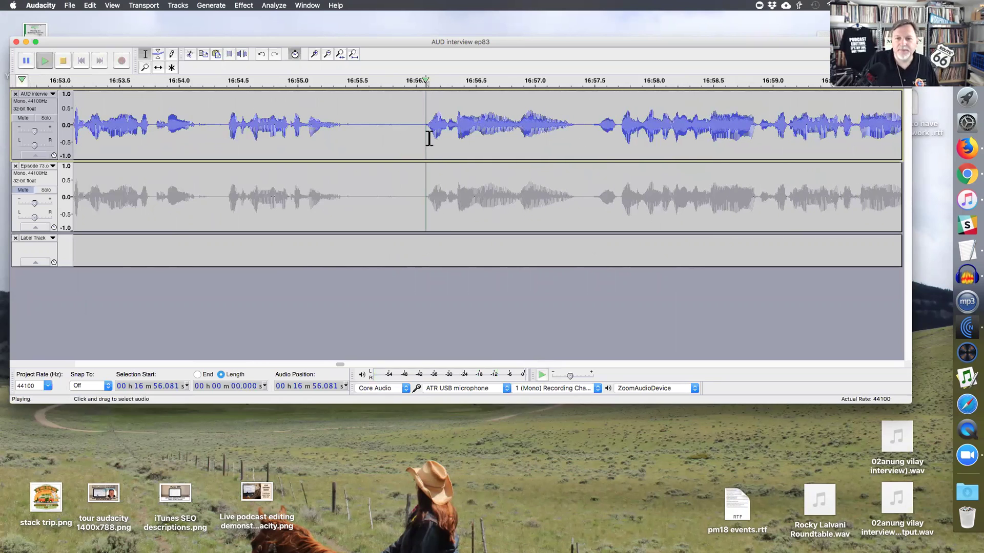
key(space)
key(space)
- Mark a 1.331 s region at 16:56.048, briefly undocking and redocking the variable-speed playback controls
drag(619, 131, 426, 132)
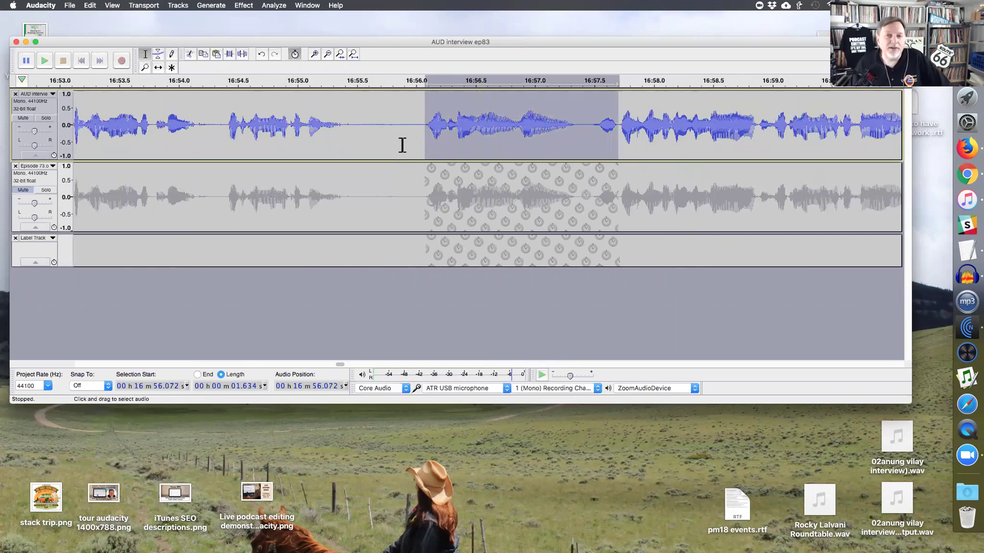
drag(531, 378, 418, 144)
mouse_move(455, 146)
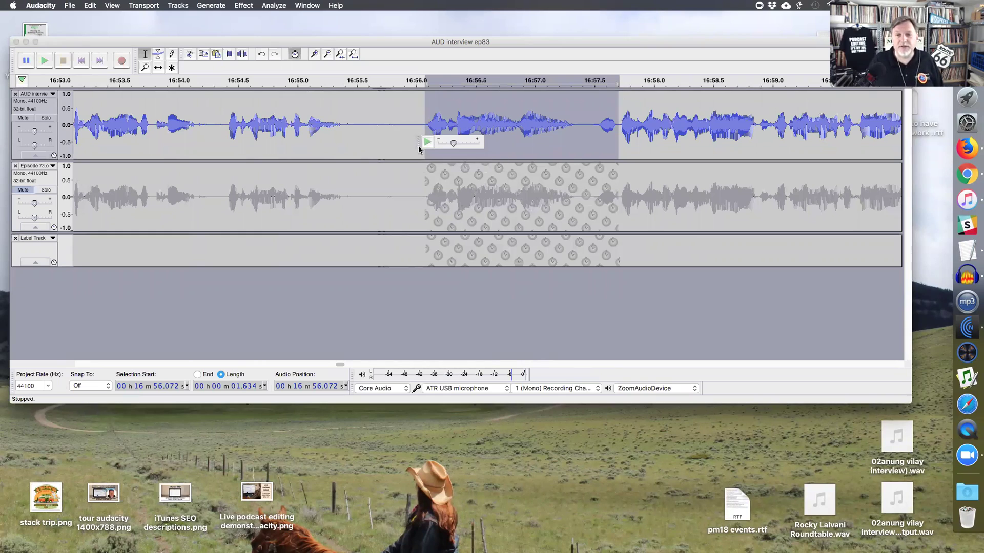
drag(420, 142, 557, 381)
drag(422, 124, 579, 124)
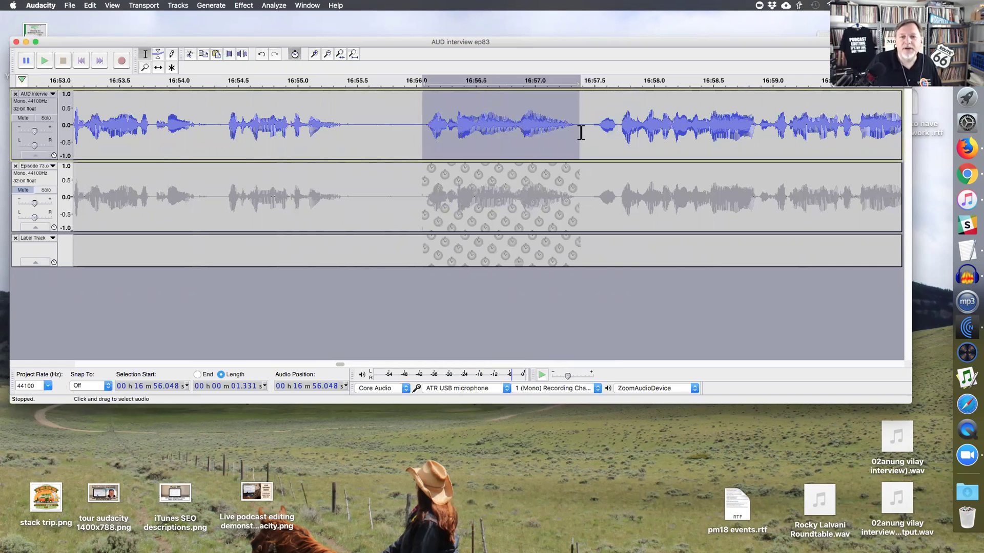
- Delete the 1.331 s region and play from 16:54.289 to hear the edit
key(Delete)
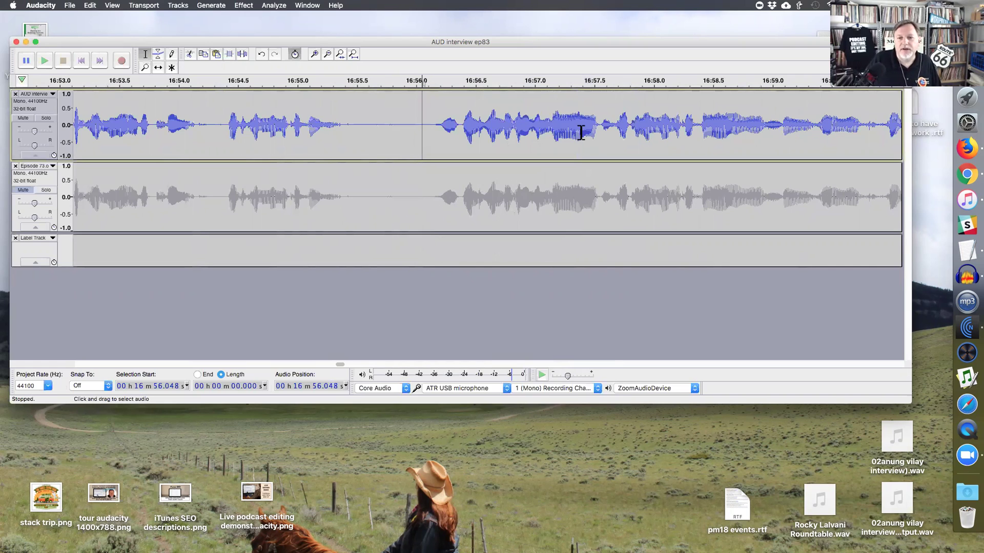
click(225, 133)
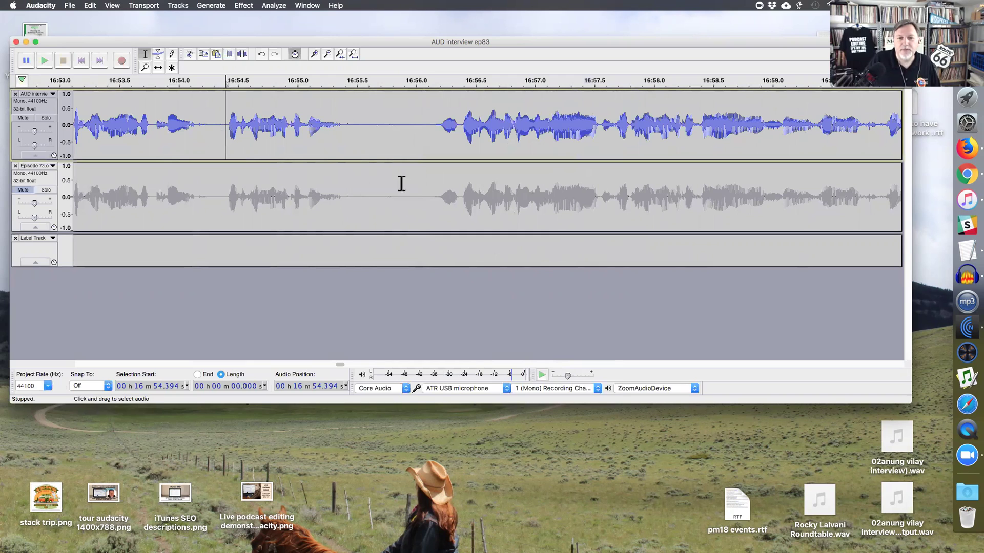
click(213, 125)
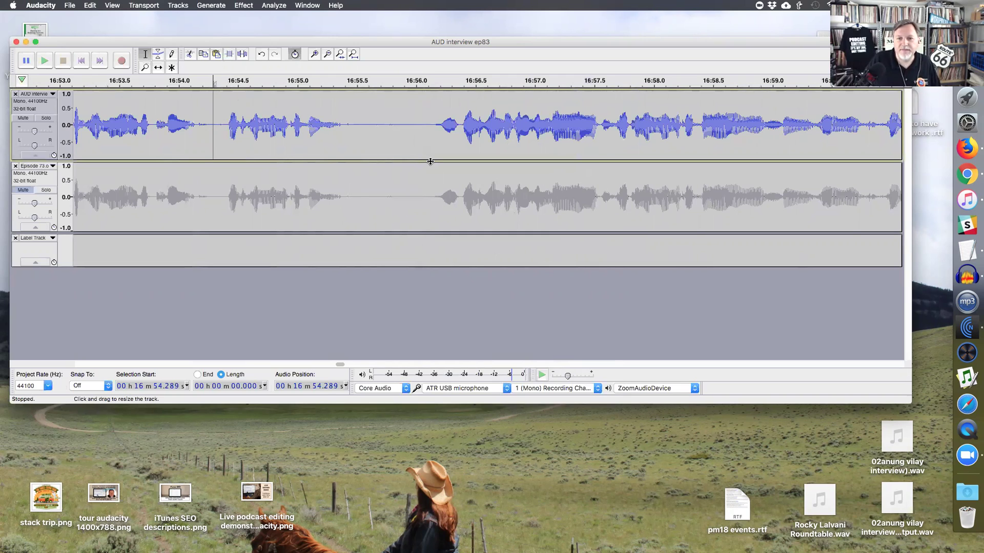
scroll(430, 186, down, 1)
scroll(468, 186, right, 4)
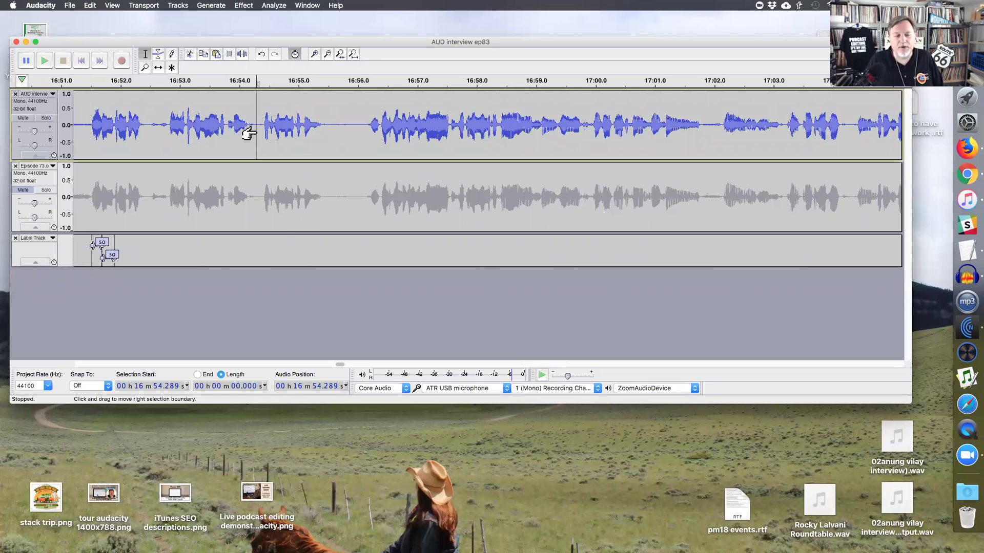
key(space)
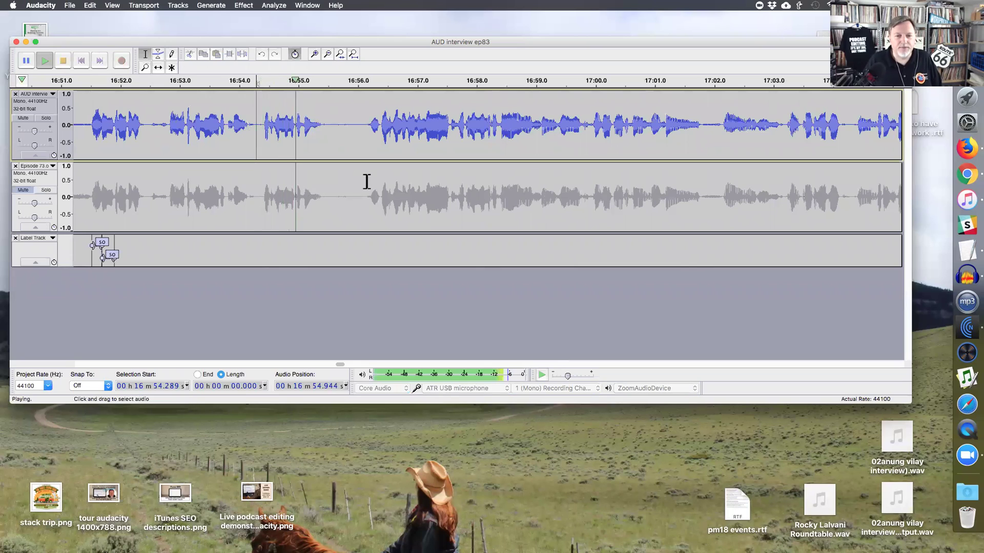
- Delete a 0.639 s stretch at 16:55.74 and replay from 16:55.735 to review
drag(343, 140, 379, 140)
key(BackSpace)
key(space)
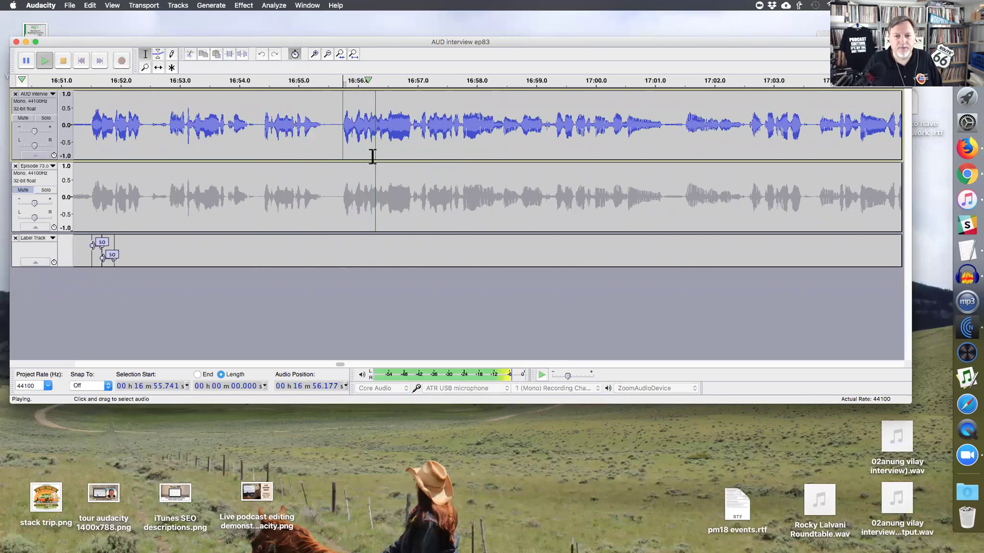
key(space)
click(351, 140)
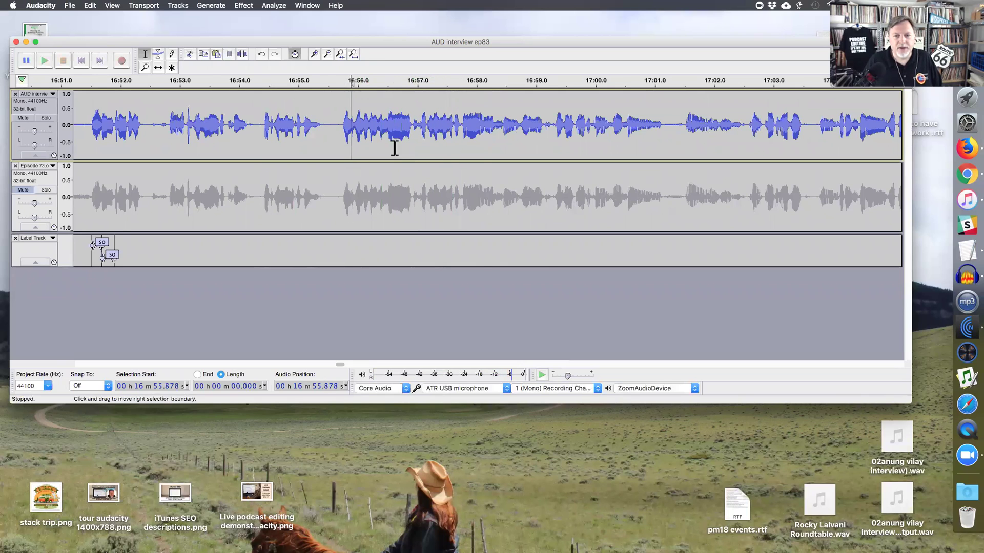
key(super+1)
key(super+1)
click(454, 141)
key(super+3)
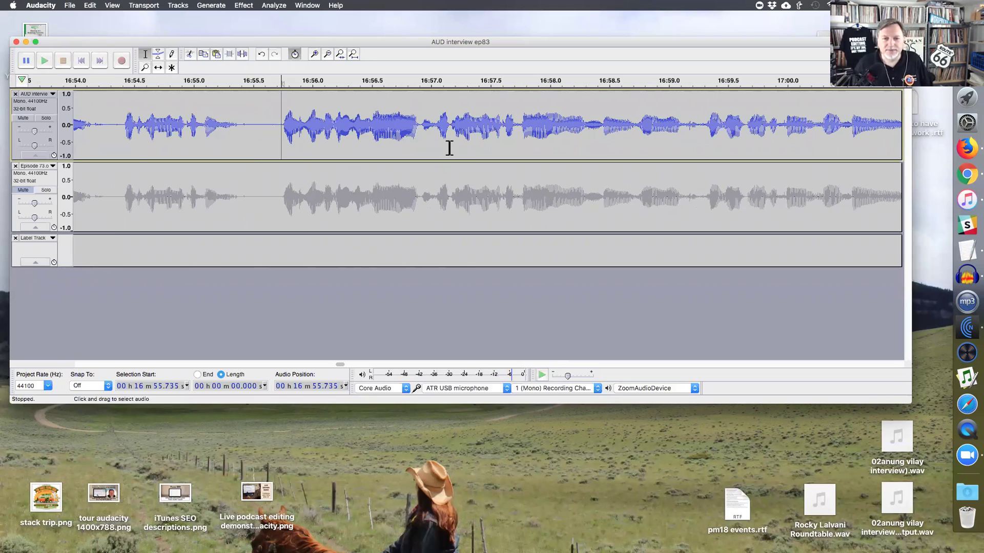
key(space)
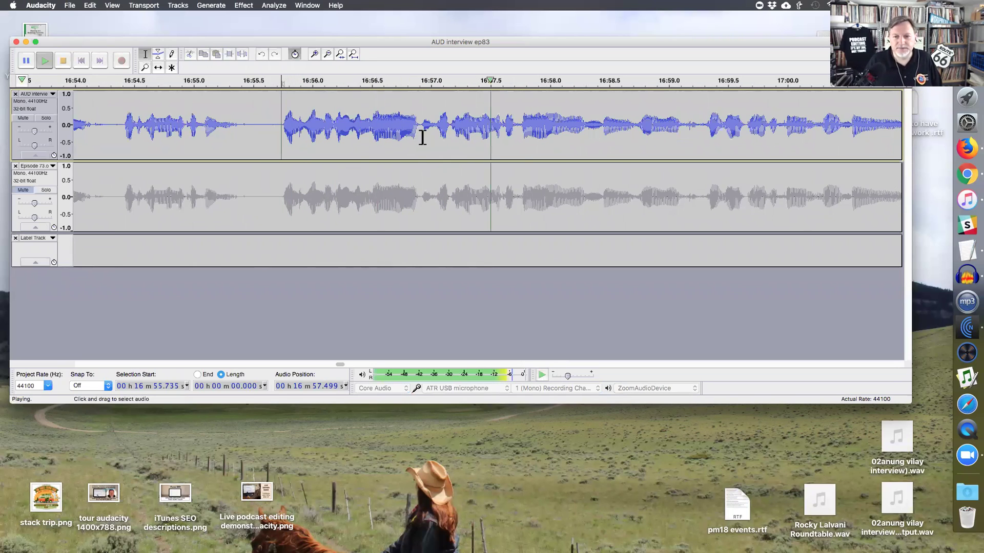
- Delete a 0.194 s sliver at 16:57.0 and replay from 16:55.716
key(space)
drag(431, 131, 454, 133)
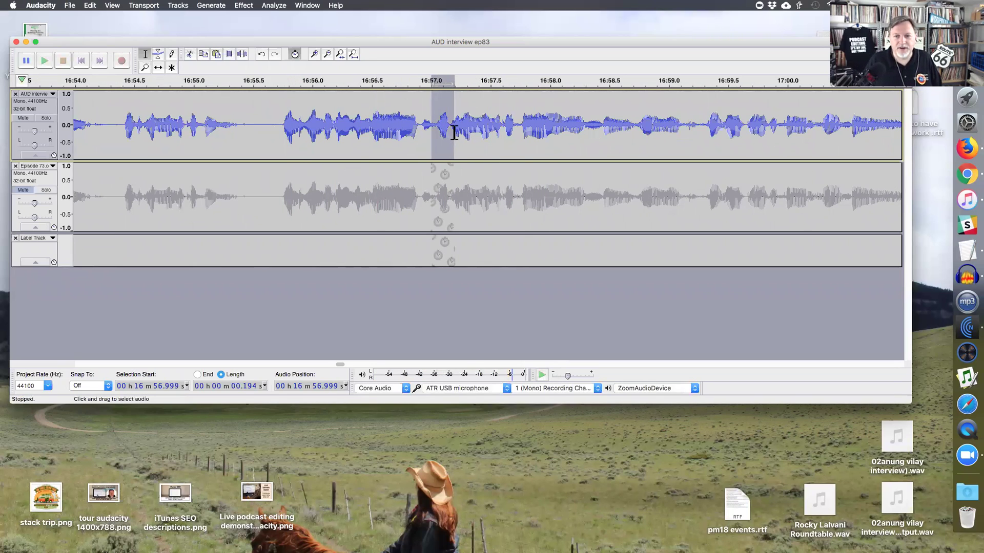
key(Delete)
click(276, 134)
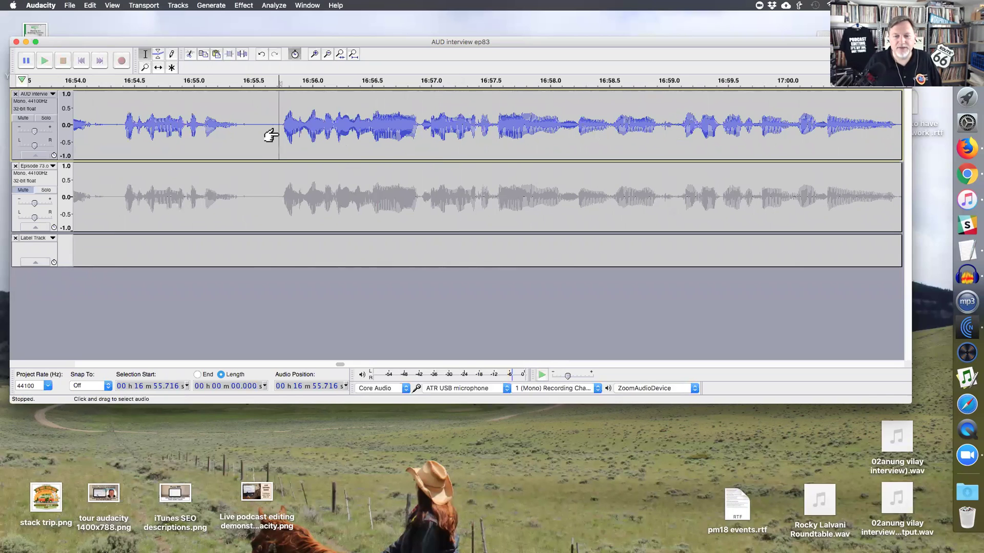
key(space)
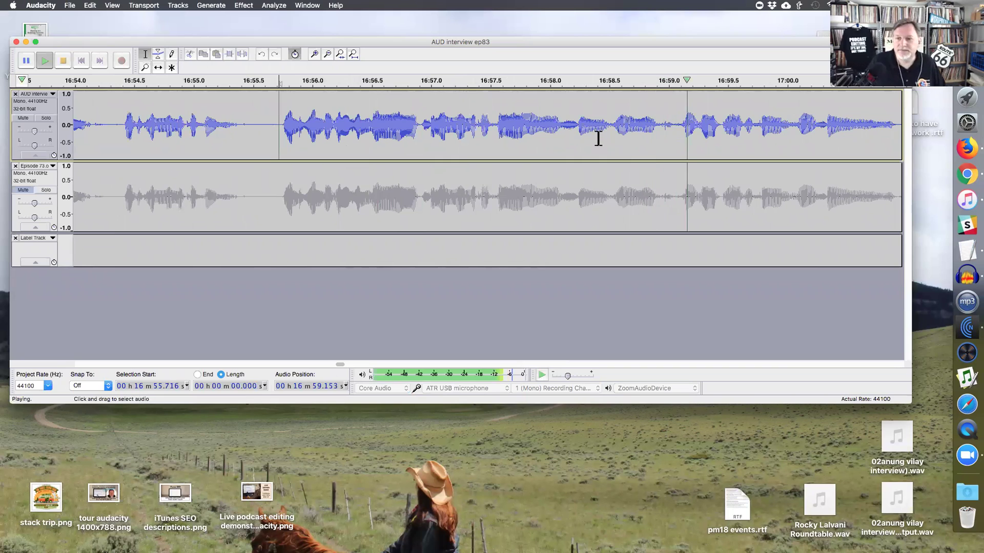
key(space)
- Remove the short gap near 16:58.2 and replay from 16:57.524 to check it
key(space)
mouse_move(604, 136)
mouse_down()
mouse_move(580, 135)
mouse_move(609, 131)
mouse_up()
key(space)
click(564, 134)
key(Delete)
click(491, 132)
key(space)
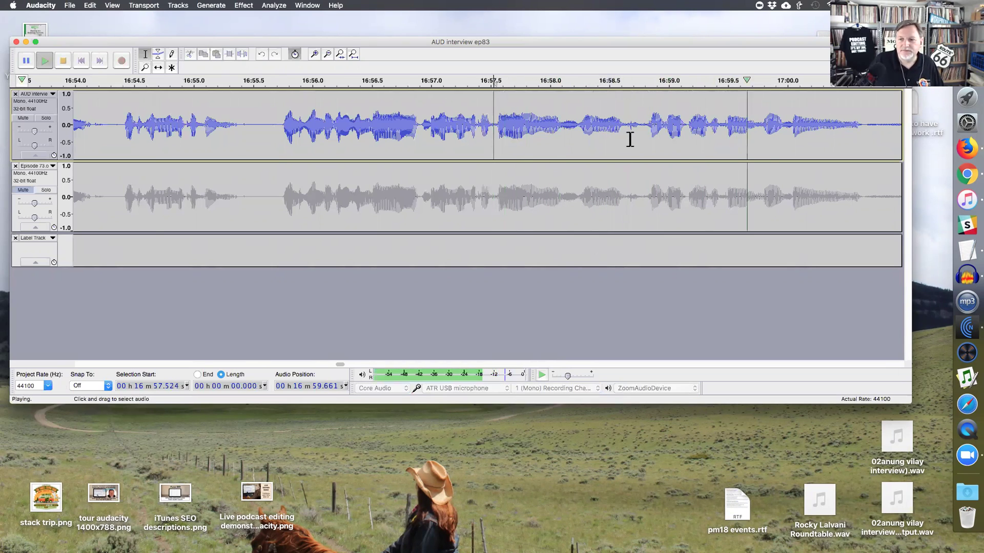
key(super+3)
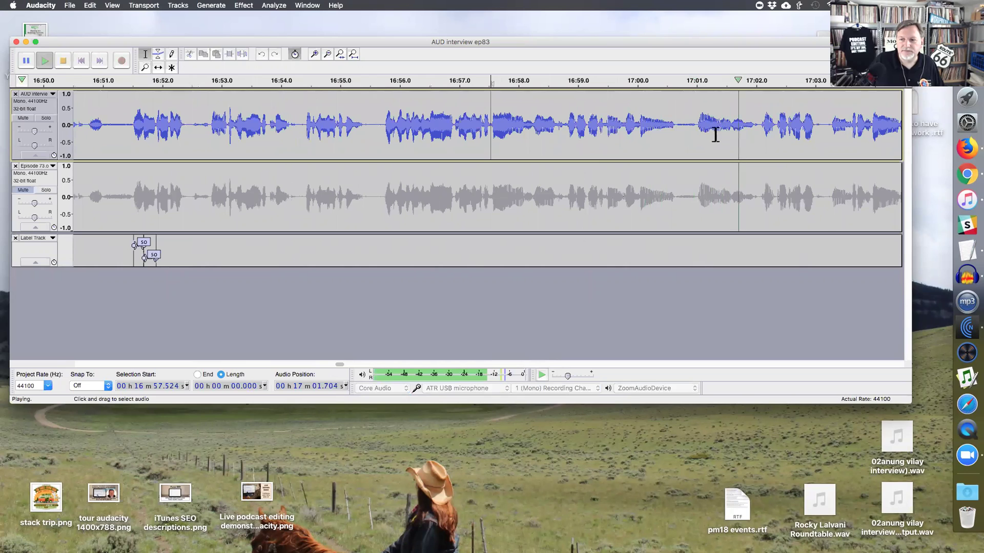
- Listen from 16:59.187 and narrow in on the short gap near 17:02.0, replaying from 17:01.937
drag(774, 128, 696, 131)
click(590, 136)
key(space)
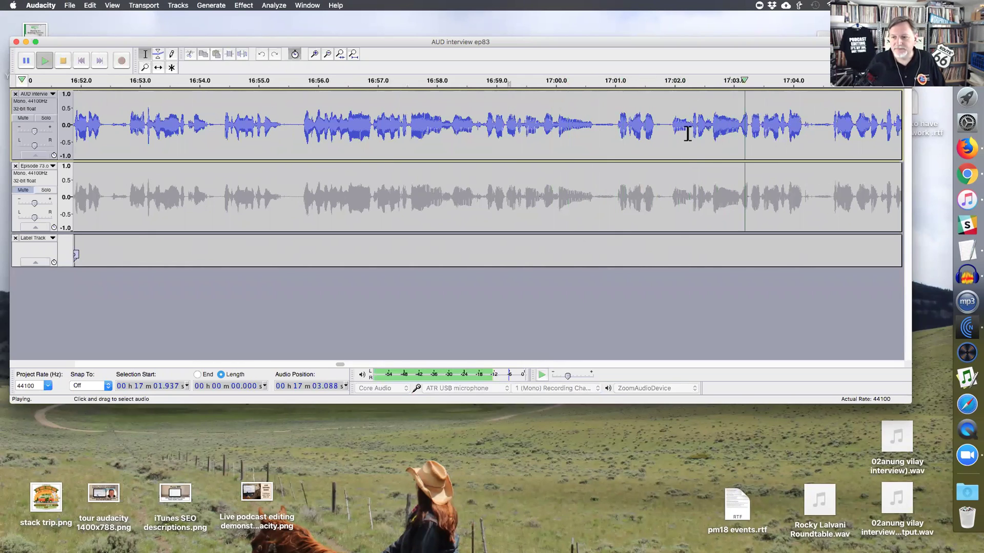
drag(671, 132, 692, 133)
key(space)
key(Left)
key(space)
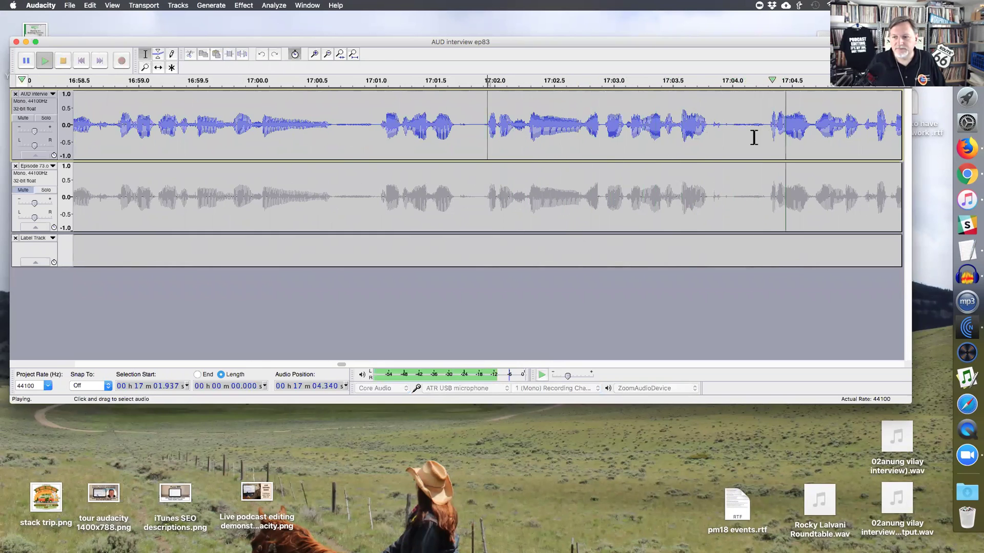
key(super+1)
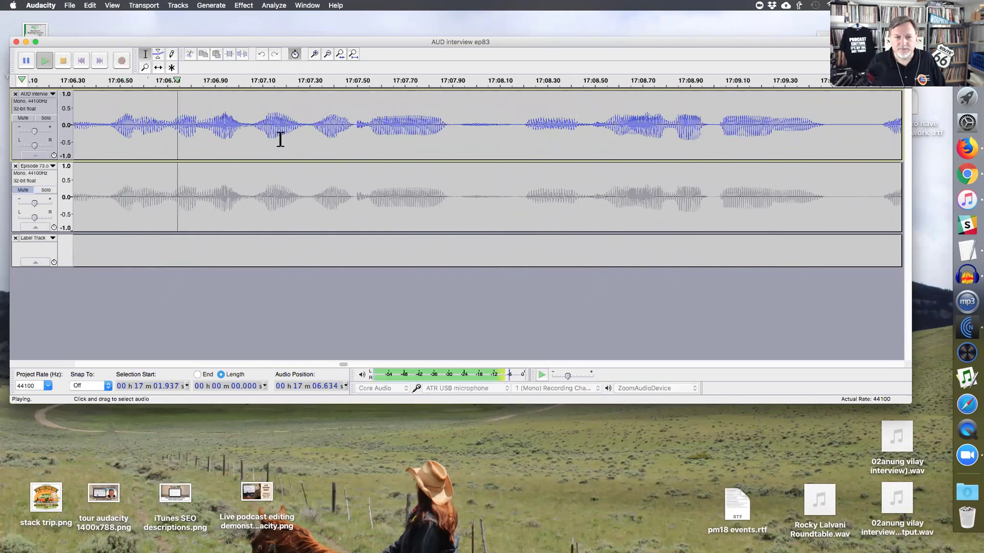
- Play the interview from 17:05.129 to find the next unwanted bit
key(super+3)
click(221, 136)
drag(263, 131, 328, 137)
key(space)
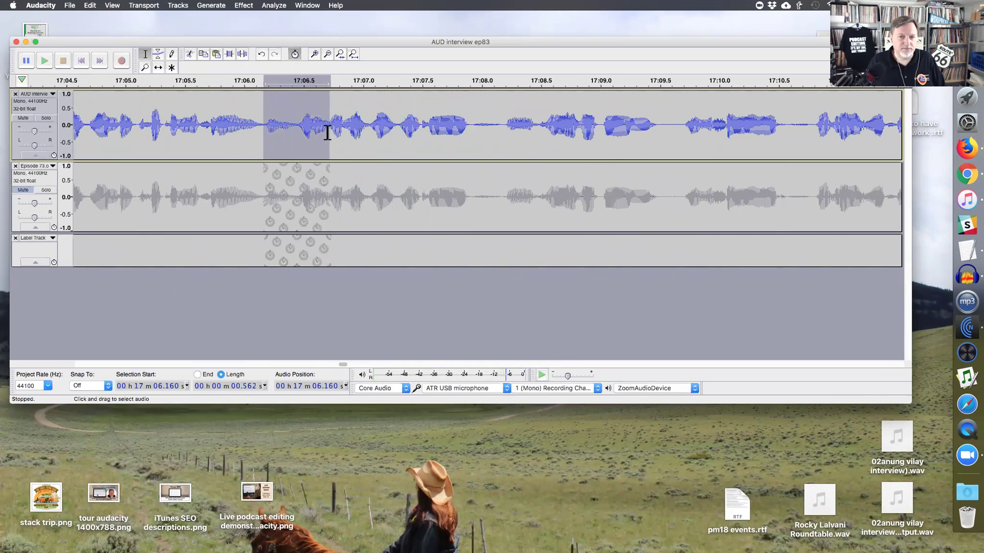
click(149, 134)
click(141, 137)
key(space)
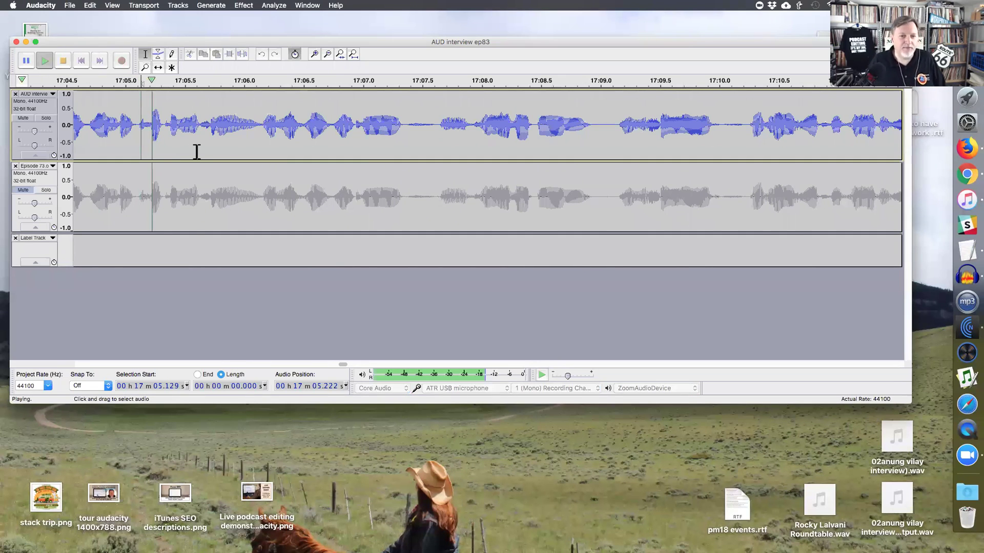
- Cut the 0.287 s stretch at 17:07.637 and play back from the edit
click(438, 131)
shift+click(472, 132)
key(space)
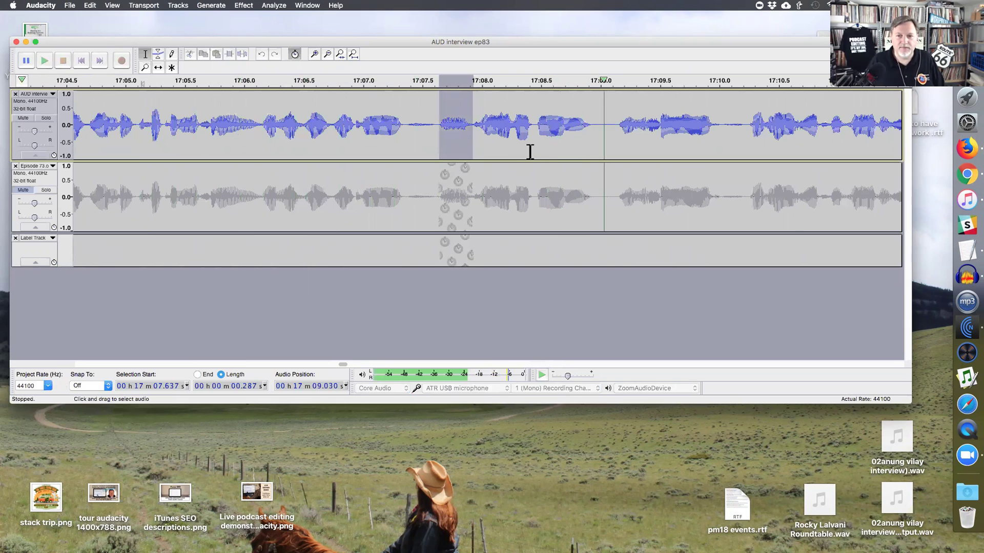
key(Left)
key(space)
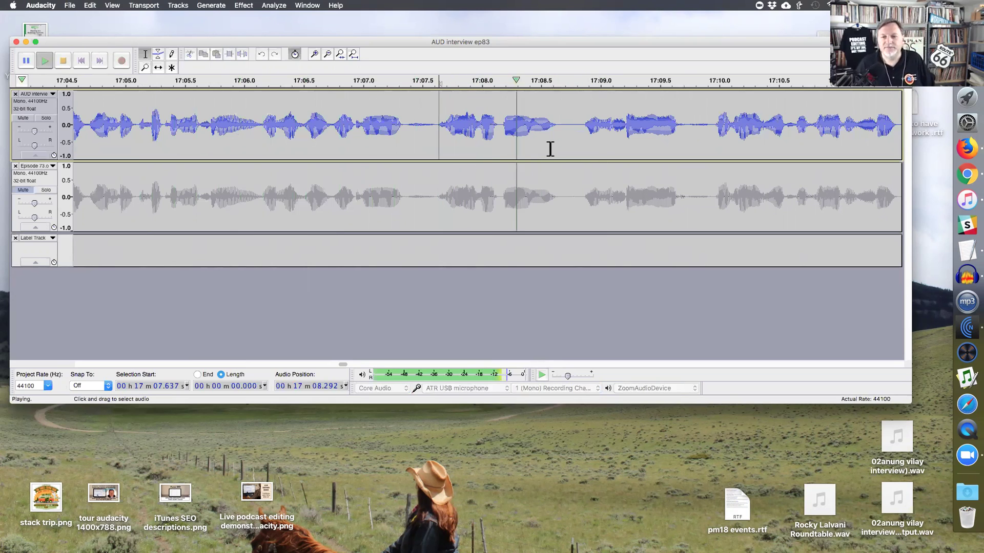
- Play from 17:11.718 and 17:13.749, then cut the 0.186 s stretch at 17:14.776
key(super+3)
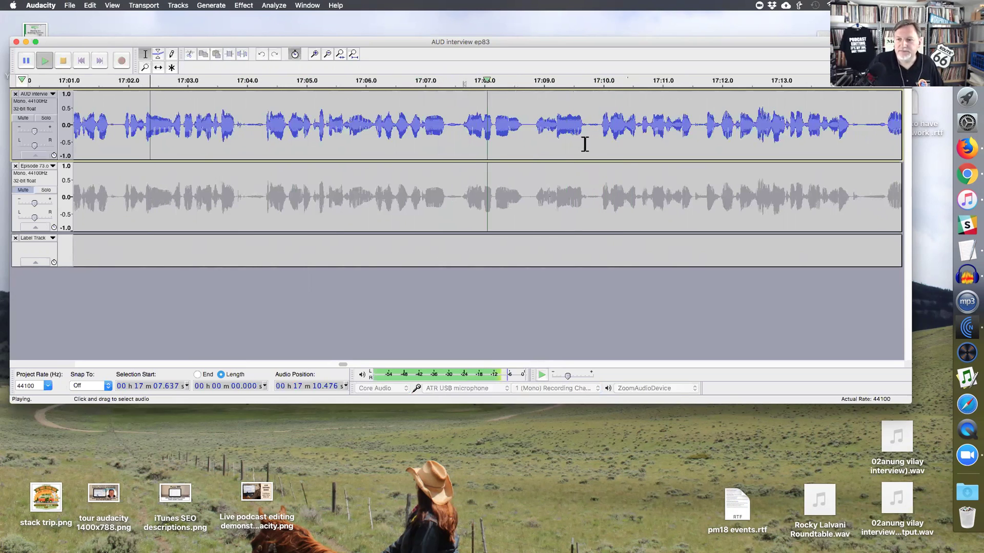
key(super+1)
click(635, 132)
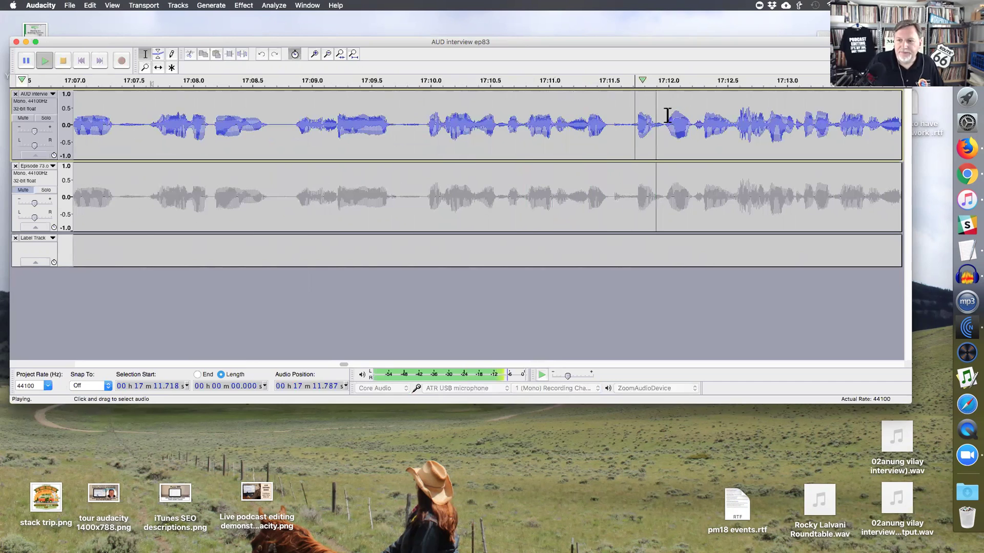
click(875, 143)
drag(743, 134, 760, 131)
key(space)
key(super+1)
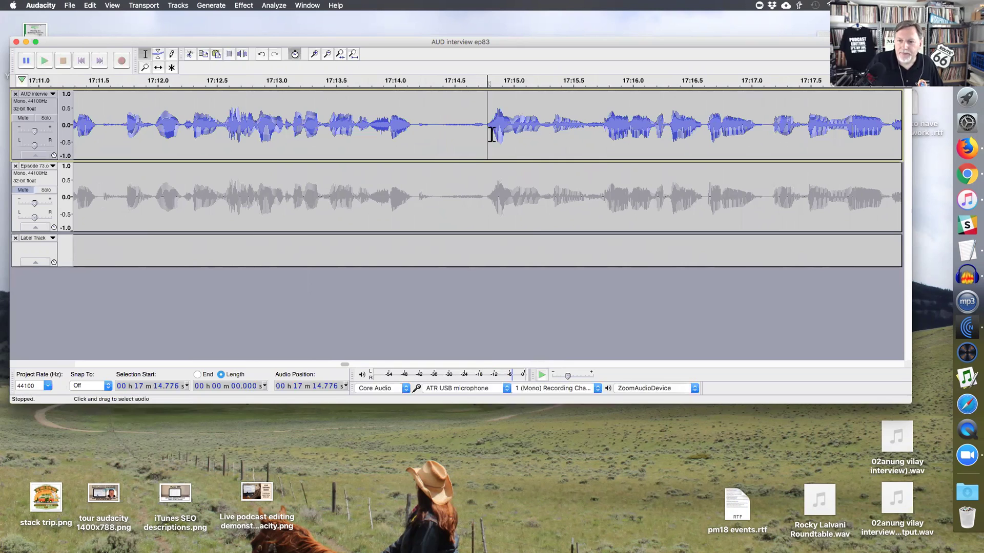
- Delete the 0.356 s pause at 17:15.241 from both tracks
click(488, 131)
key(space)
key(space)
drag(542, 132, 584, 134)
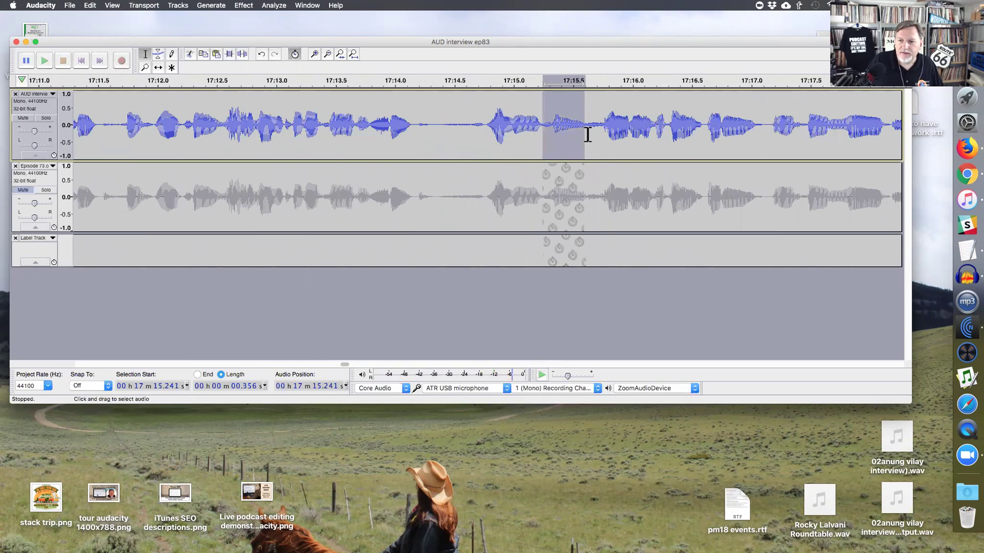
key(Delete)
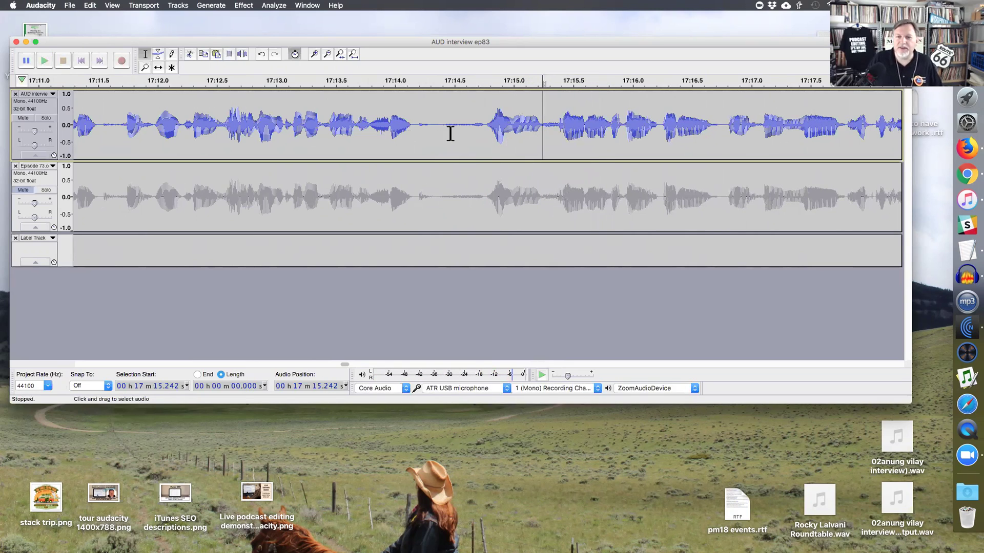
drag(484, 135, 547, 134)
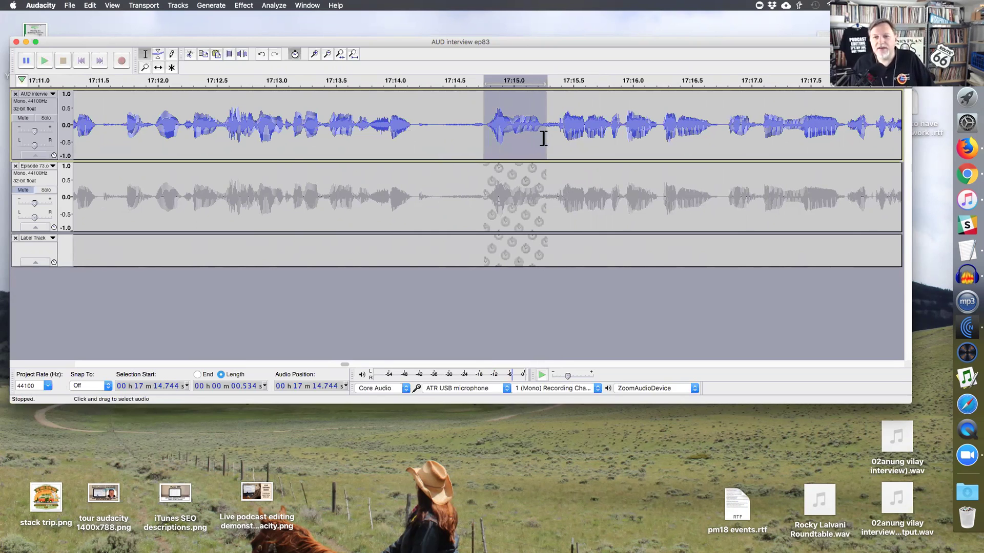
- Replay from 17:13.154 and again from about 17:14.77 to check the join
click(295, 123)
key(space)
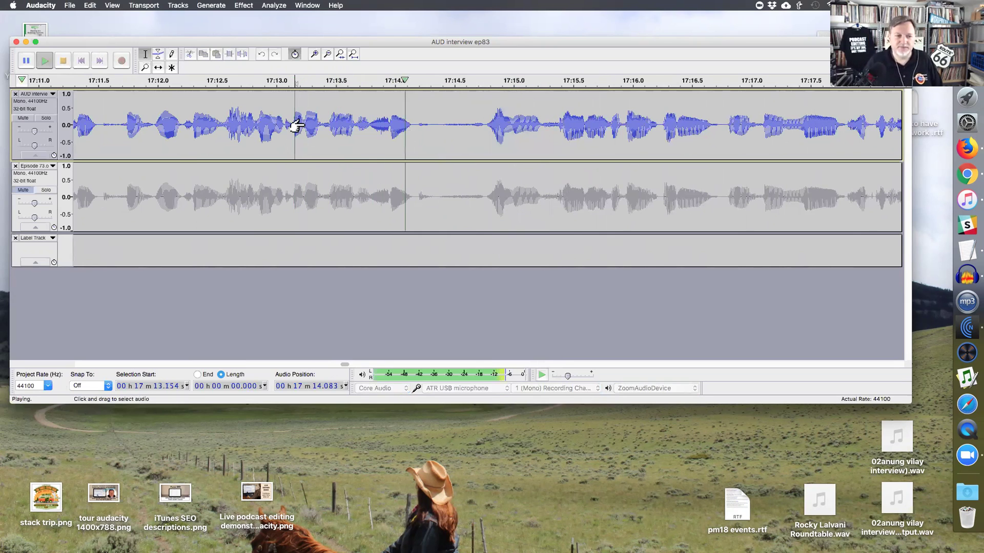
scroll(289, 138, right, 5)
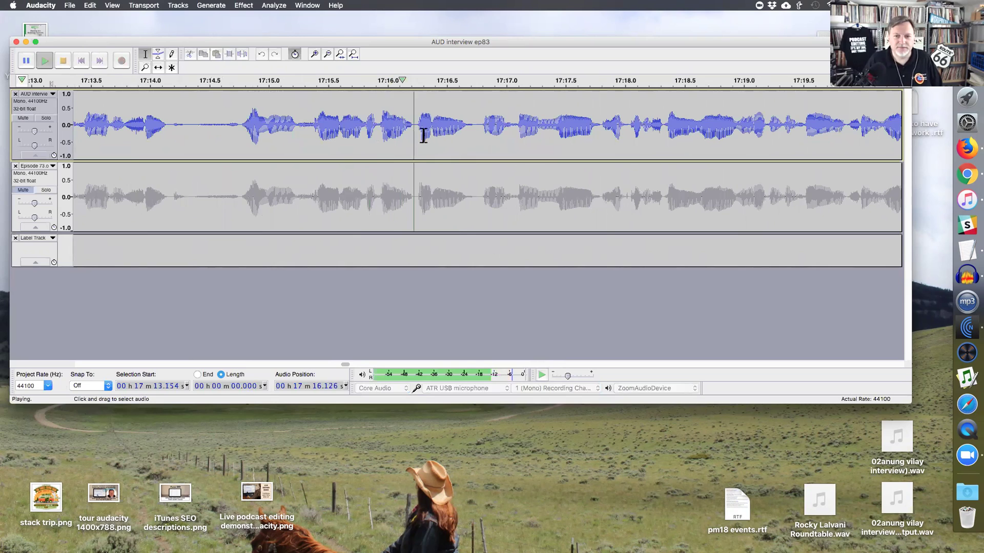
key(space)
click(242, 134)
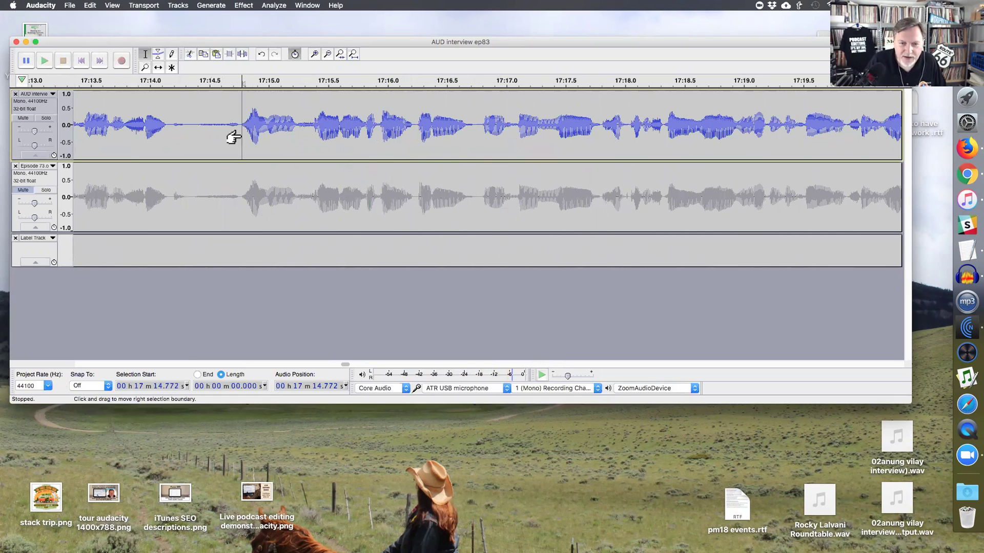
key(space)
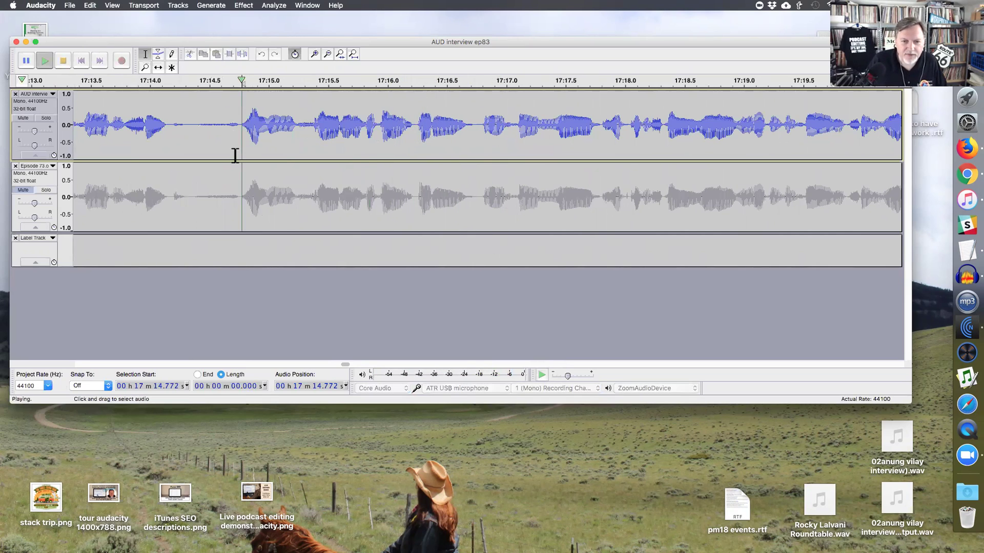
key(space)
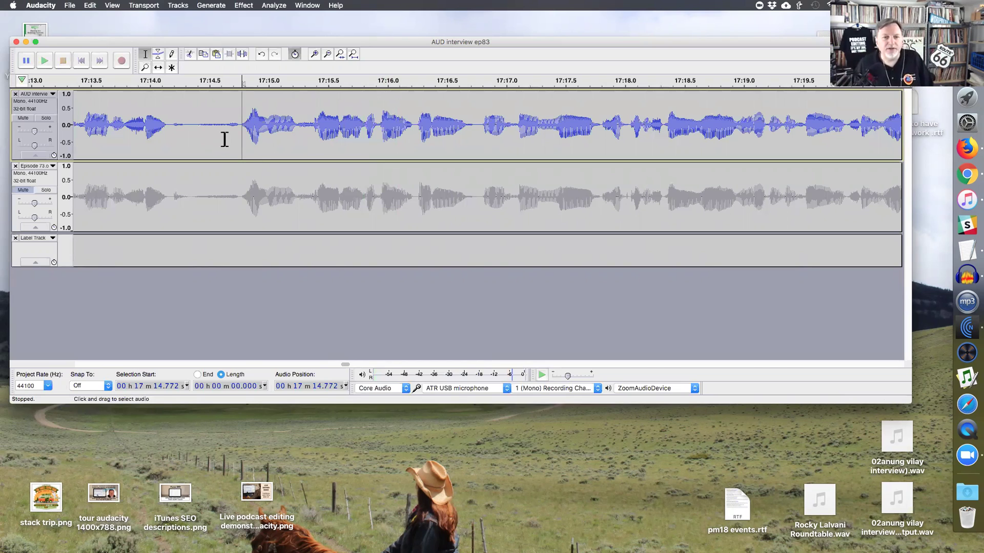
click(237, 135)
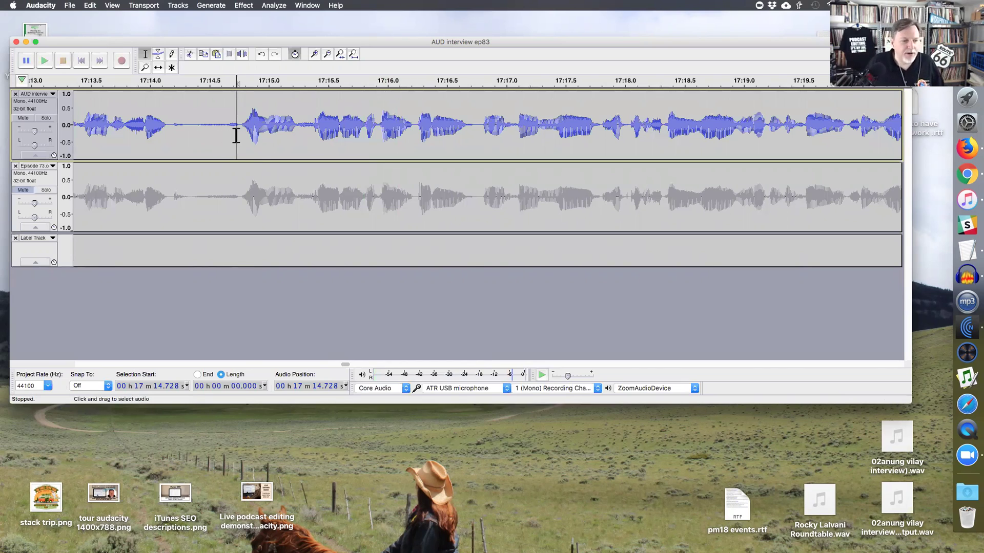
click(241, 137)
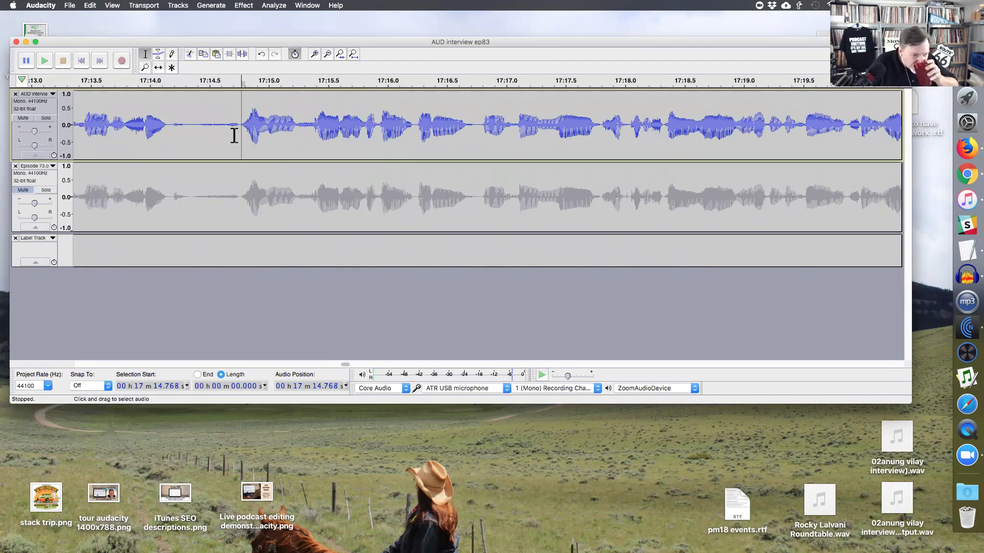
- Play the join from 17:14.8, then select and cut the short sound at 17:22.5
key(space)
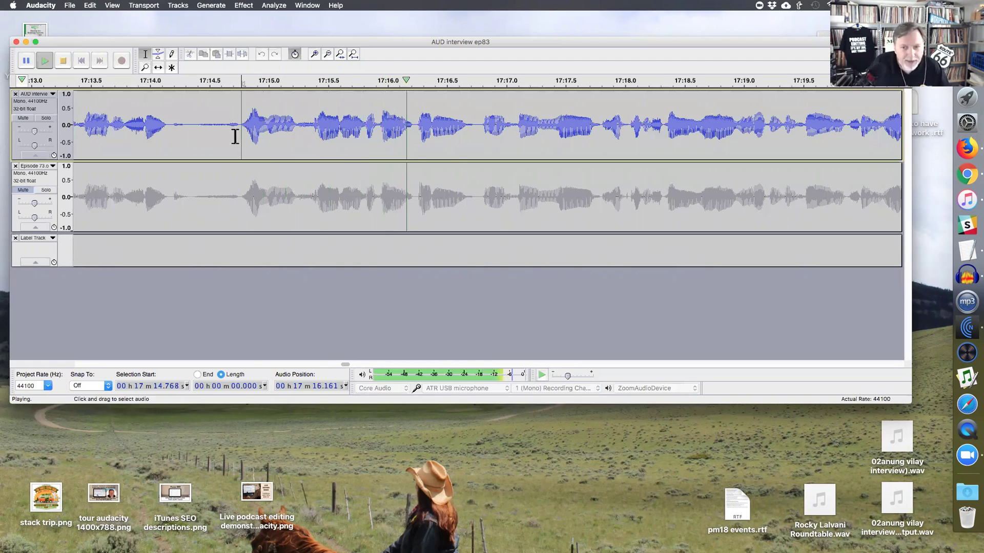
click(472, 143)
key(super+3)
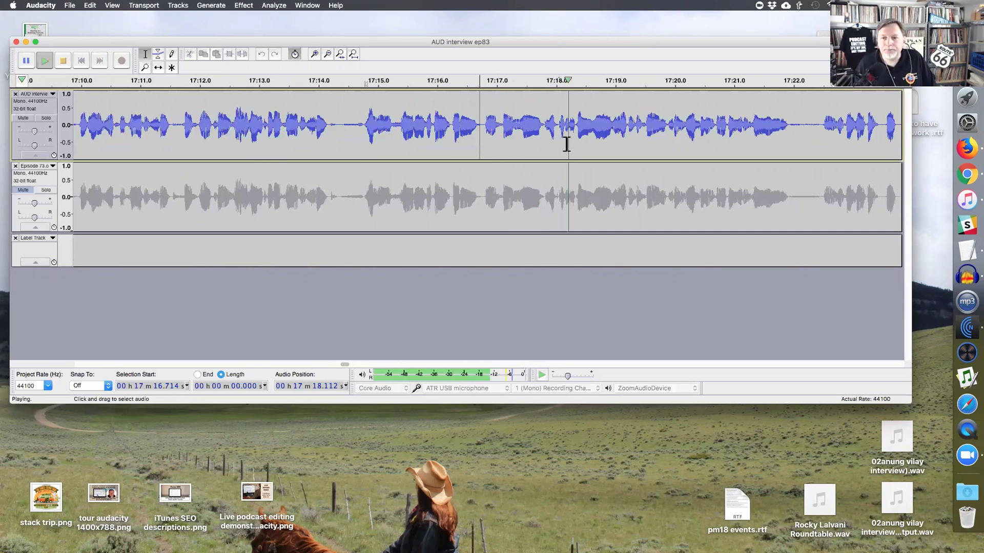
scroll(582, 140, right, 3)
click(598, 128)
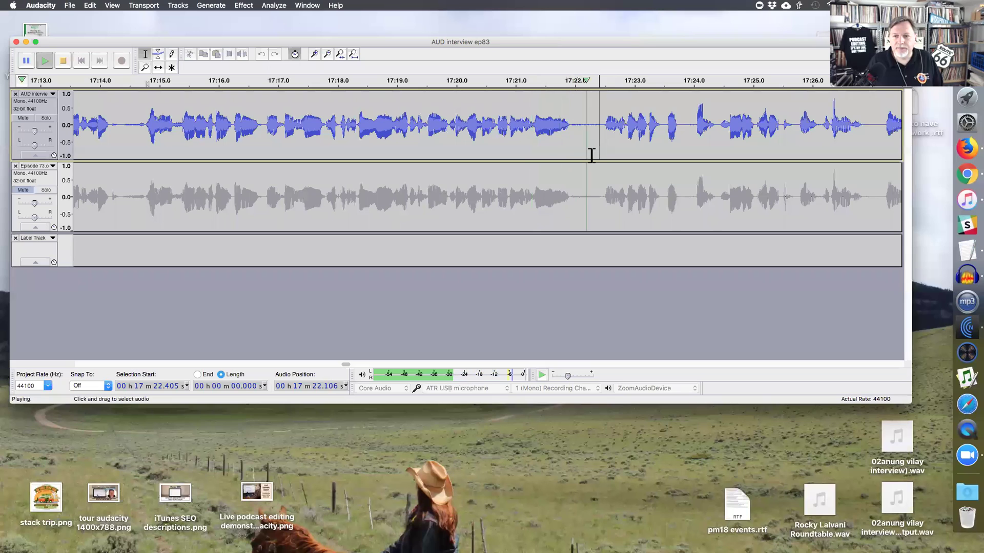
drag(603, 136, 615, 137)
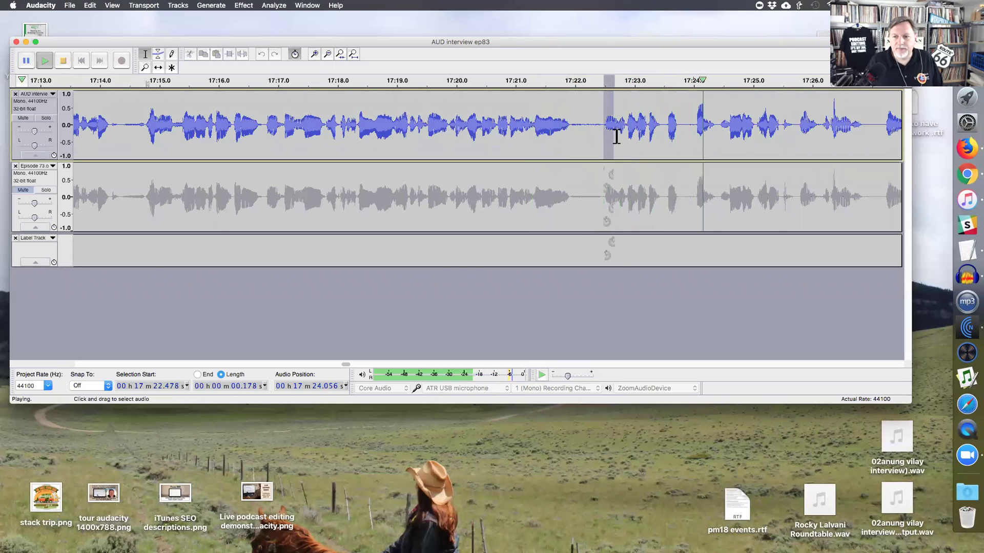
key(Left)
key(ctrl+1)
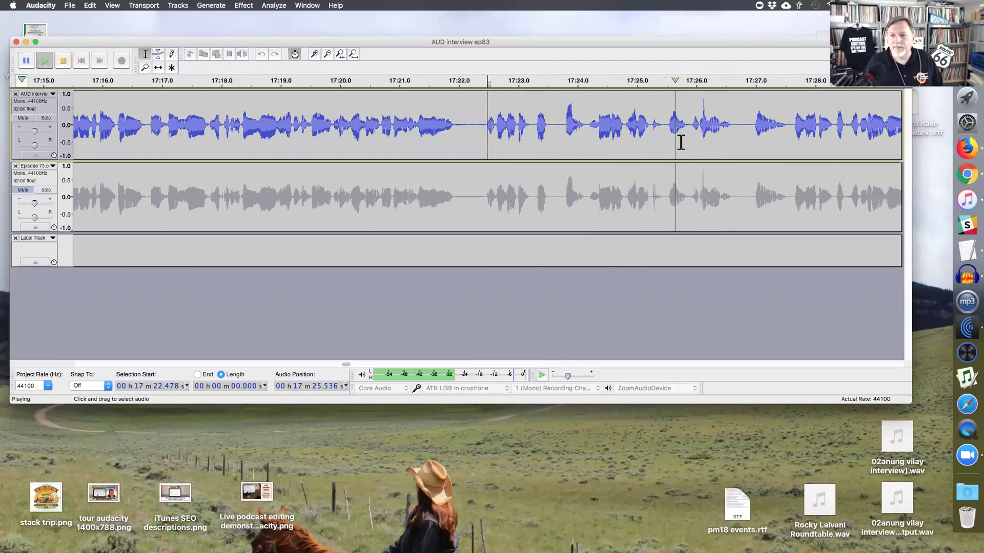
key(super+1)
- Delete the short stretch of audio near 17:27.0
drag(645, 141, 705, 141)
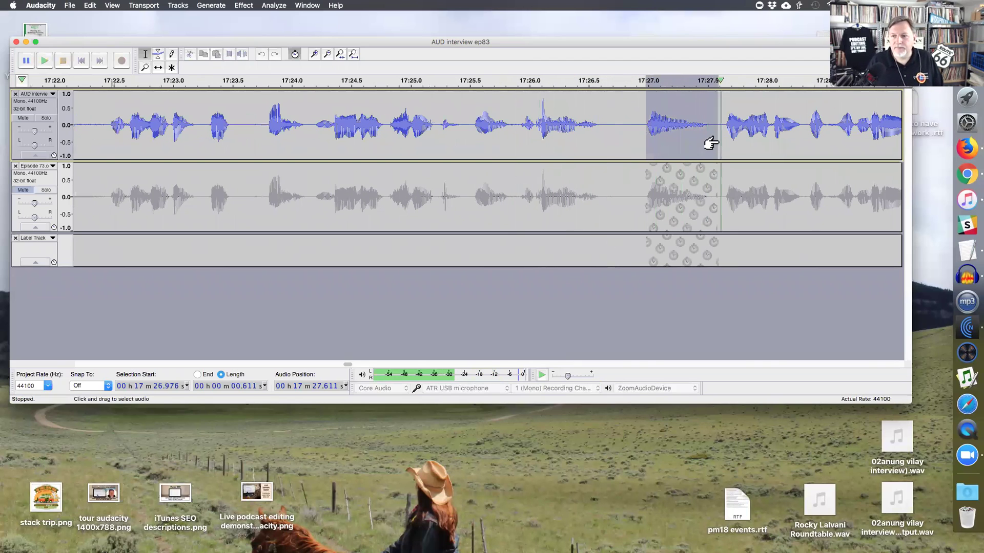
key(Delete)
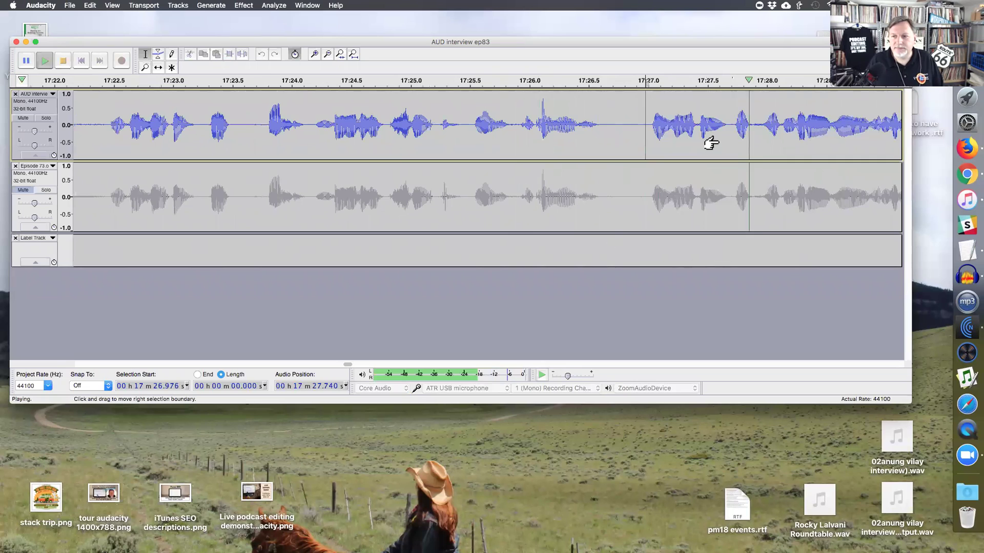
key(super+1)
key(super+3)
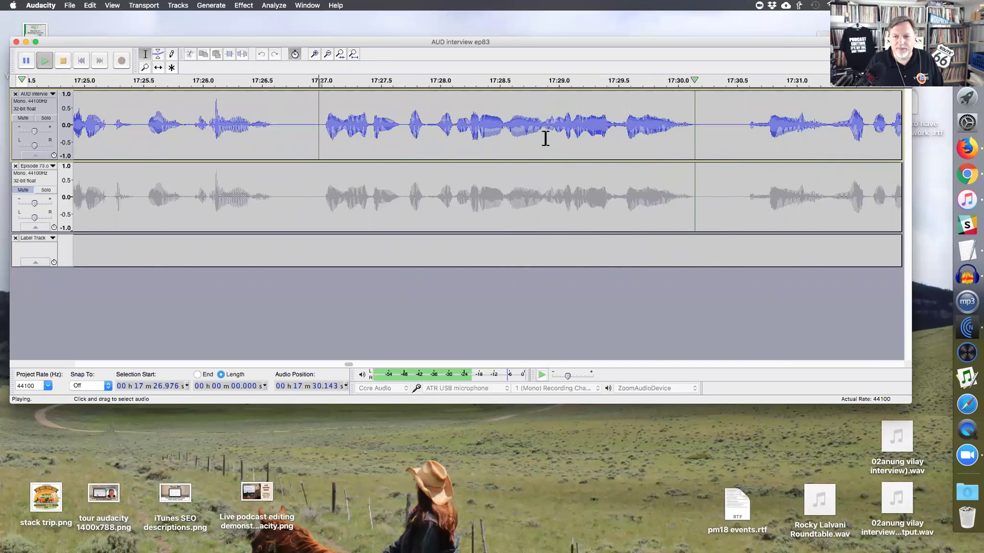
- Preview and delete the 1.824 s from 17:27.028 to 17:28.852, then set the listening point near 17:31
key(space)
click(541, 132)
drag(540, 132, 324, 154)
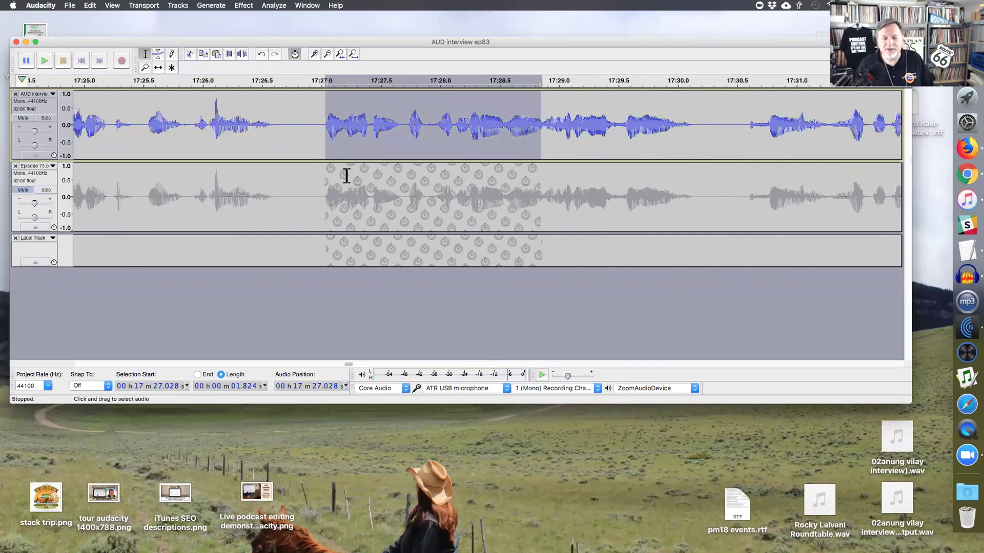
key(space)
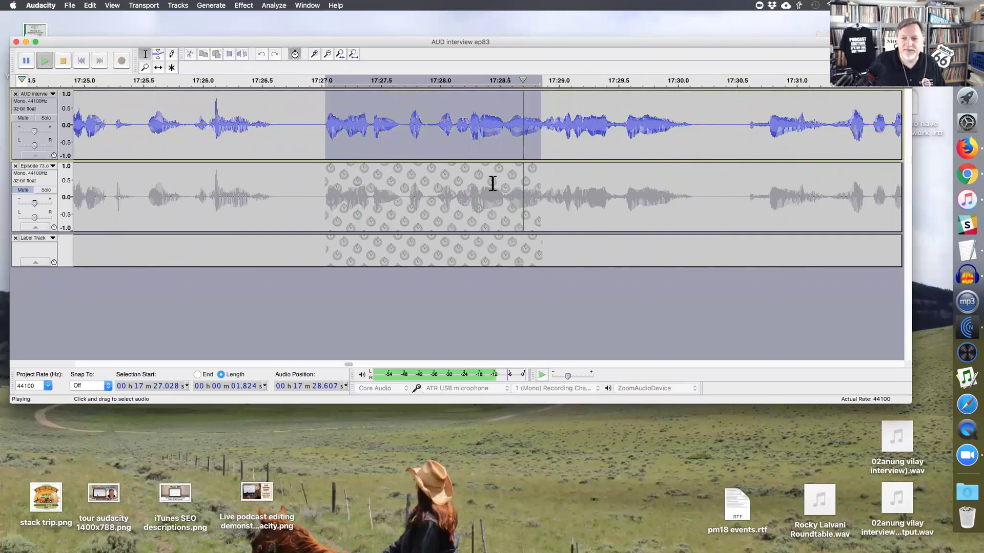
key(space)
key(space)
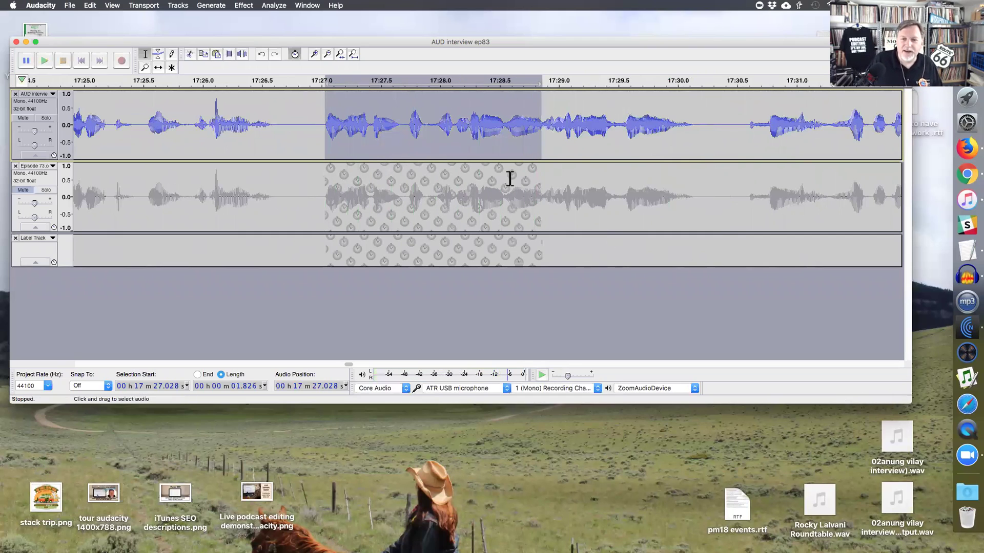
key(Delete)
key(space)
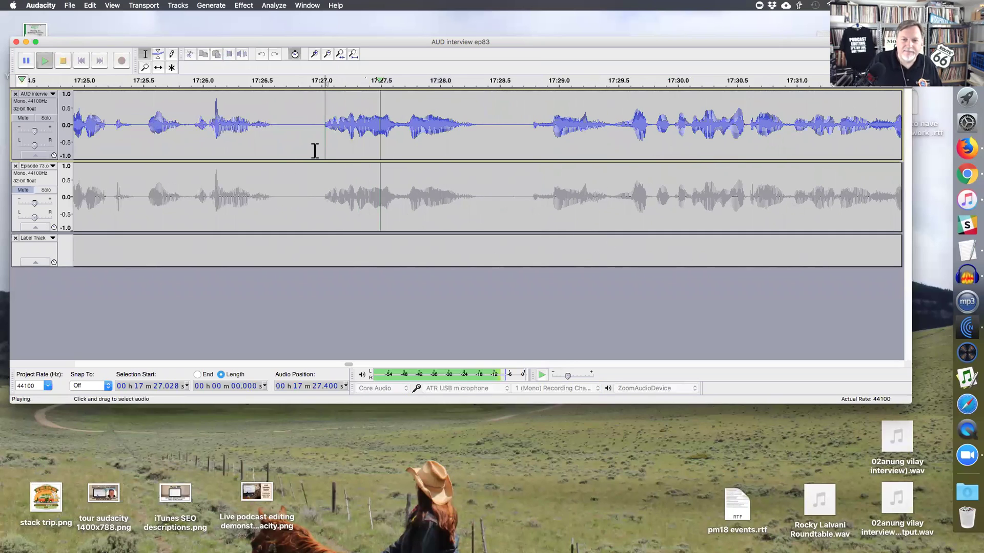
click(613, 134)
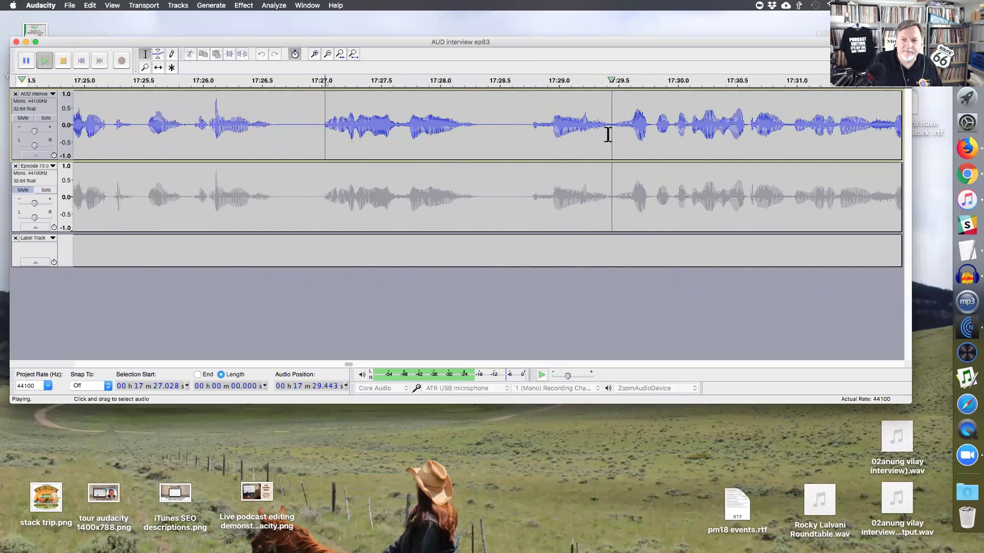
click(783, 148)
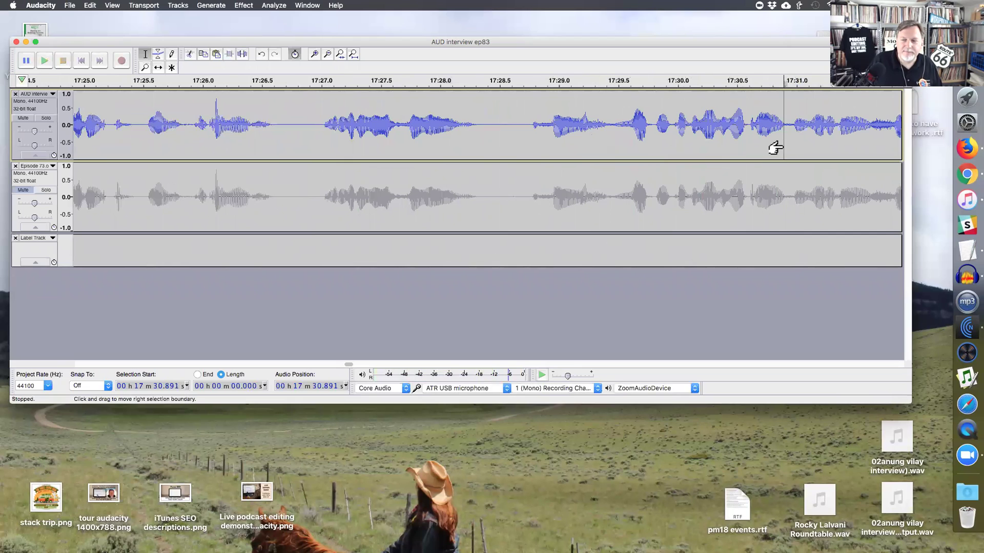
- Preview and delete the audio from 17:31.63 to 17:33.39
key(super+3)
click(719, 145)
key(super+1)
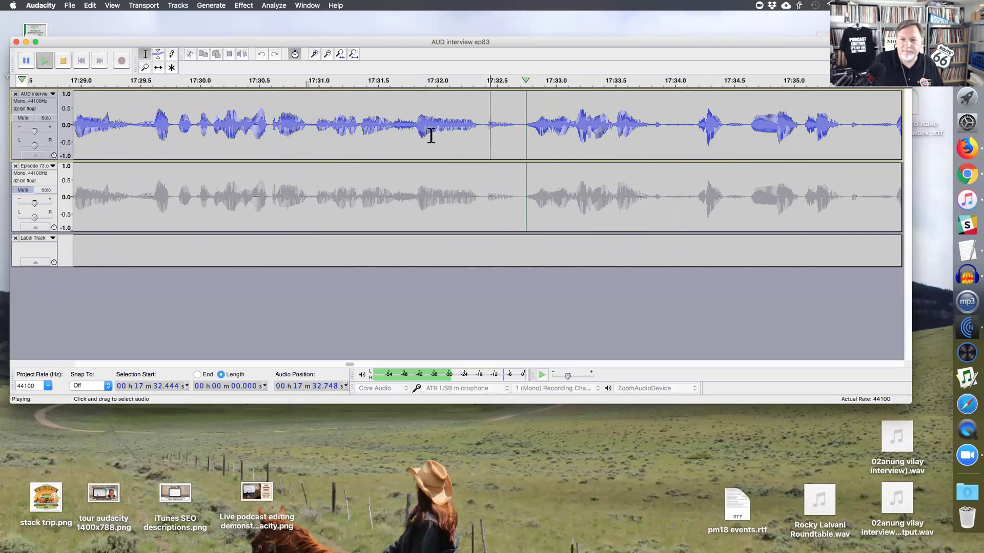
key(space)
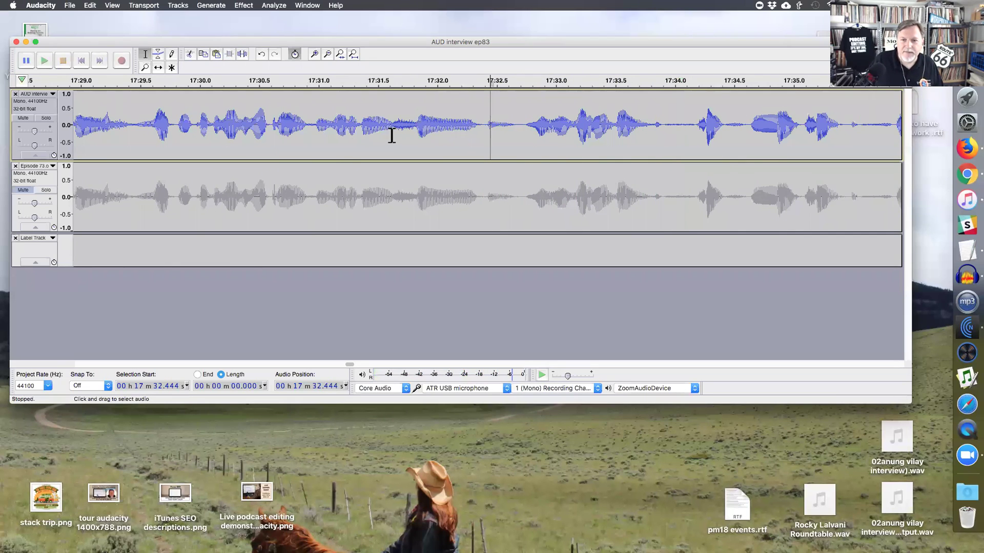
drag(393, 136, 592, 139)
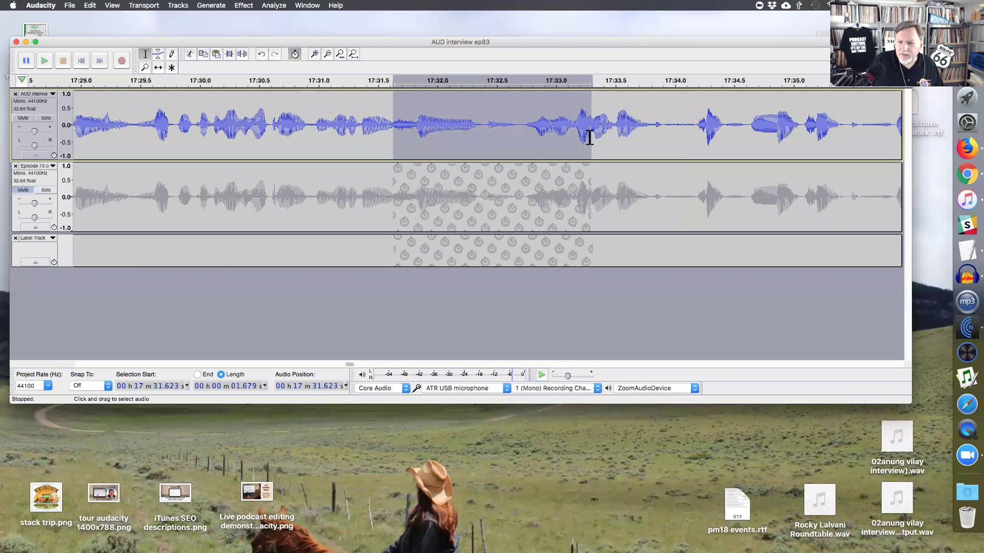
click(583, 137)
key(space)
key(space)
key(space)
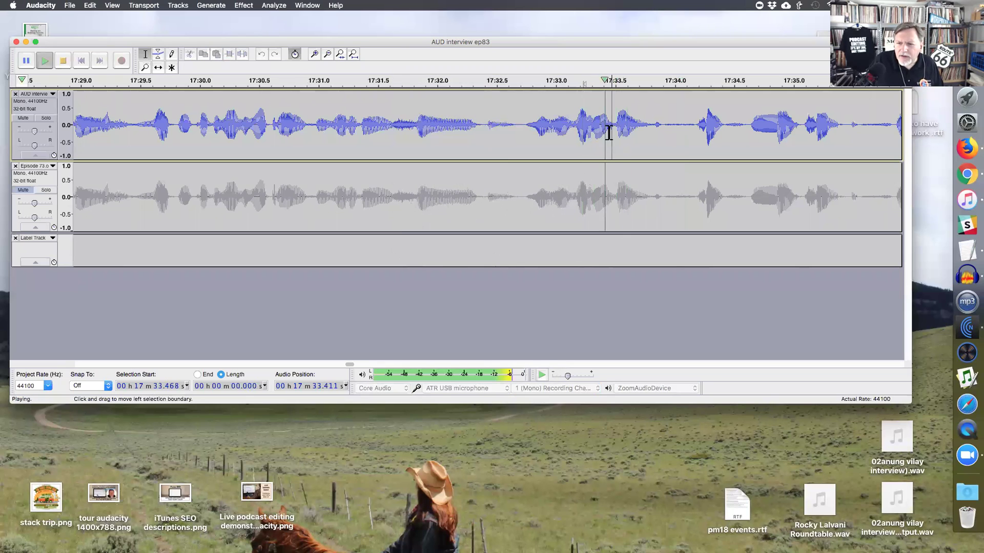
key(space)
click(602, 136)
key(space)
key(space)
drag(603, 136, 386, 136)
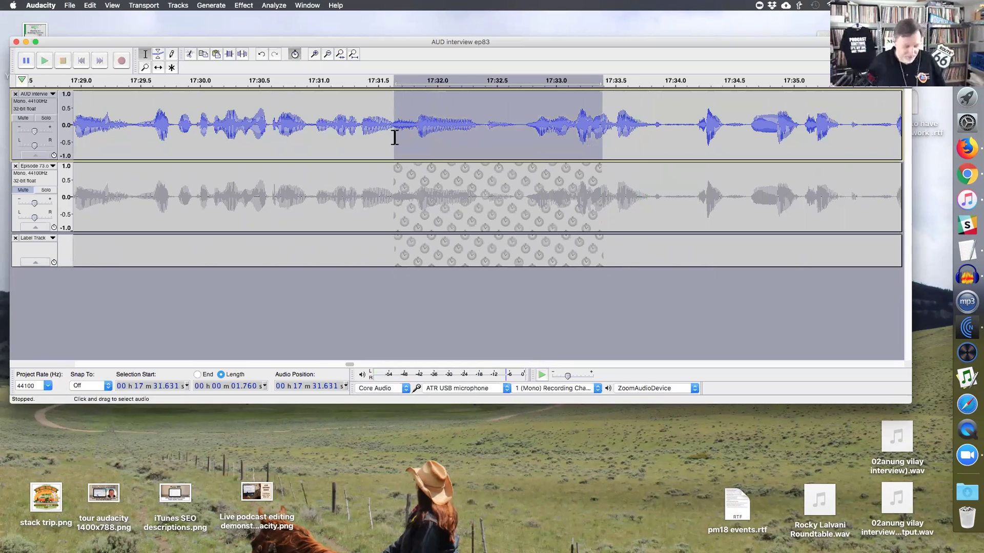
key(Delete)
- Listen across the join, trim a short bit at 17:31.6, then undo that cut
click(177, 132)
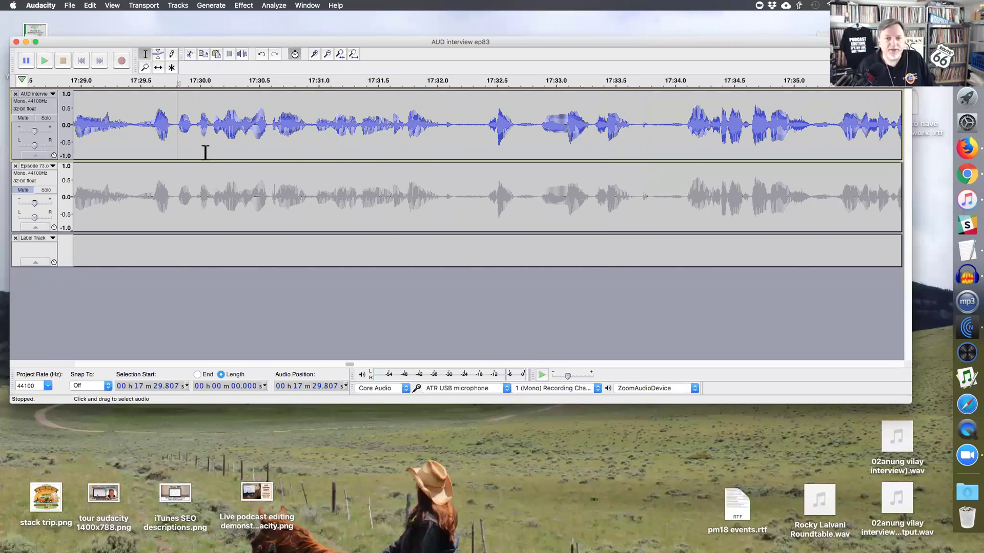
key(space)
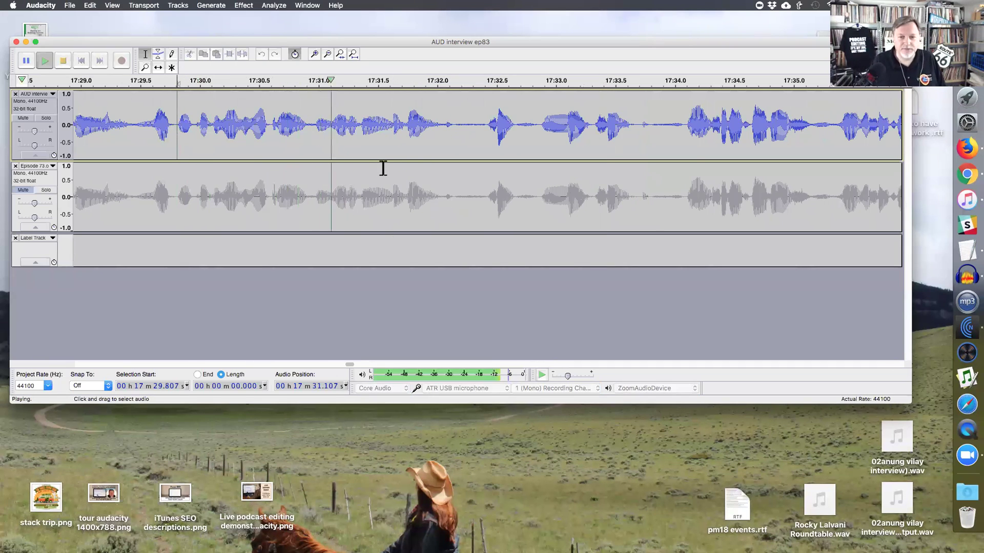
key(space)
drag(392, 137, 405, 136)
key(Delete)
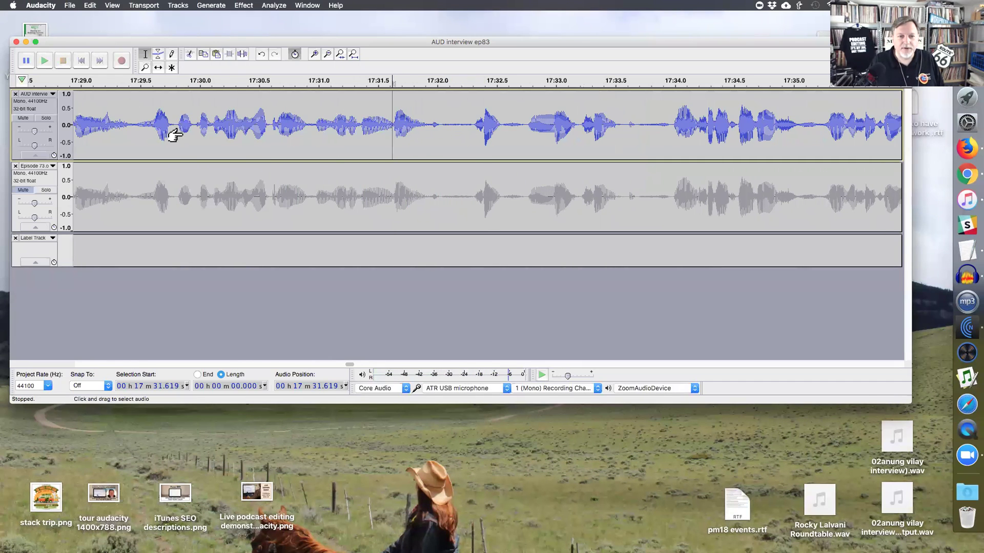
click(183, 132)
key(space)
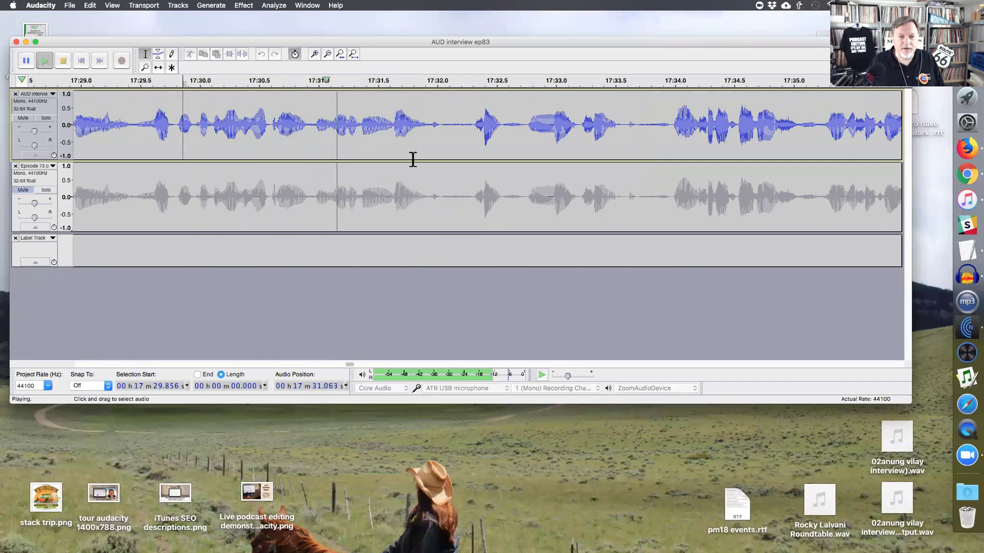
key(space)
key(super+z)
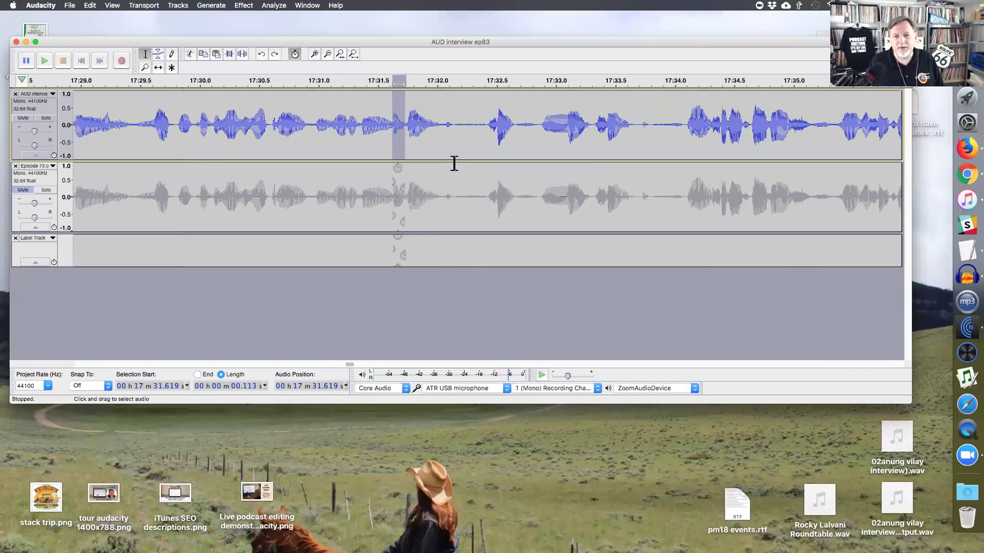
- Delete the audio from 17:31.82 to 17:33.5 and play back across the join
drag(415, 124, 609, 124)
key(Delete)
click(202, 139)
key(space)
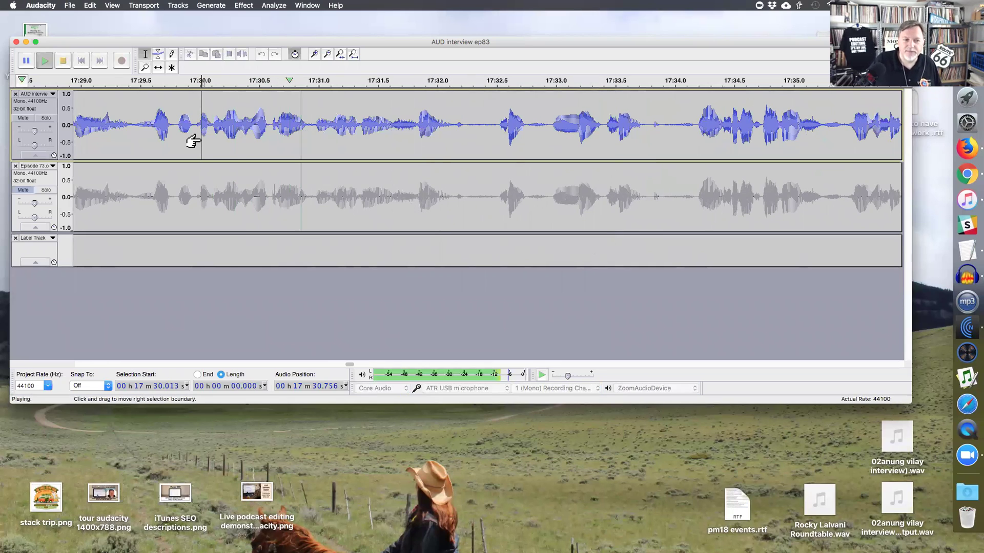
click(392, 132)
key(space)
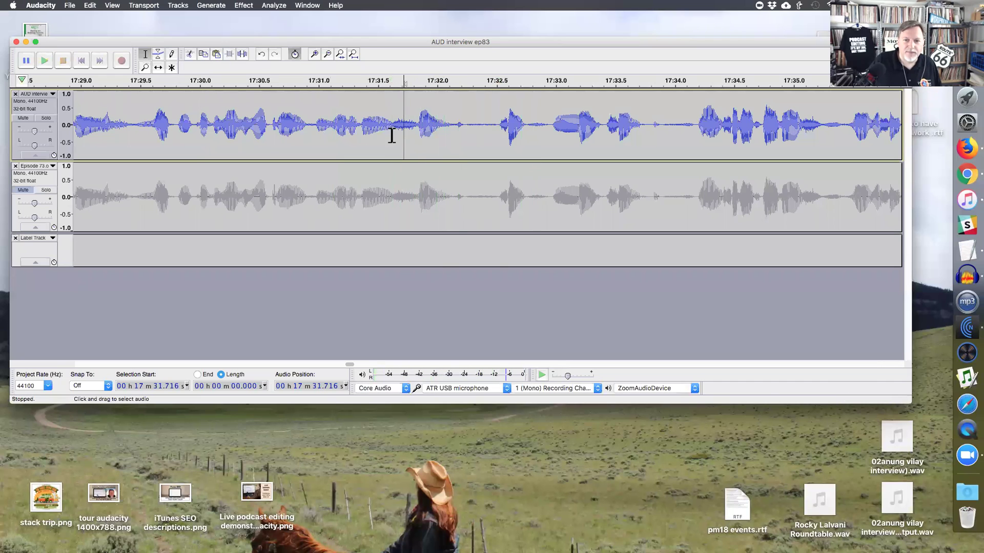
- Delete the leftover sliver from 17:31.64 to 17:31.82 and play back the edited passage
drag(416, 134, 395, 135)
key(Delete)
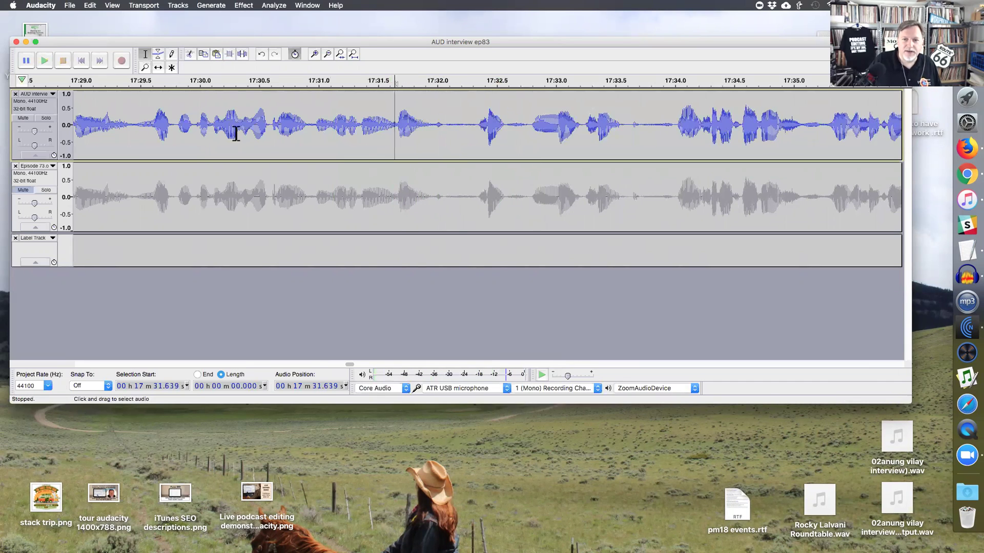
click(136, 132)
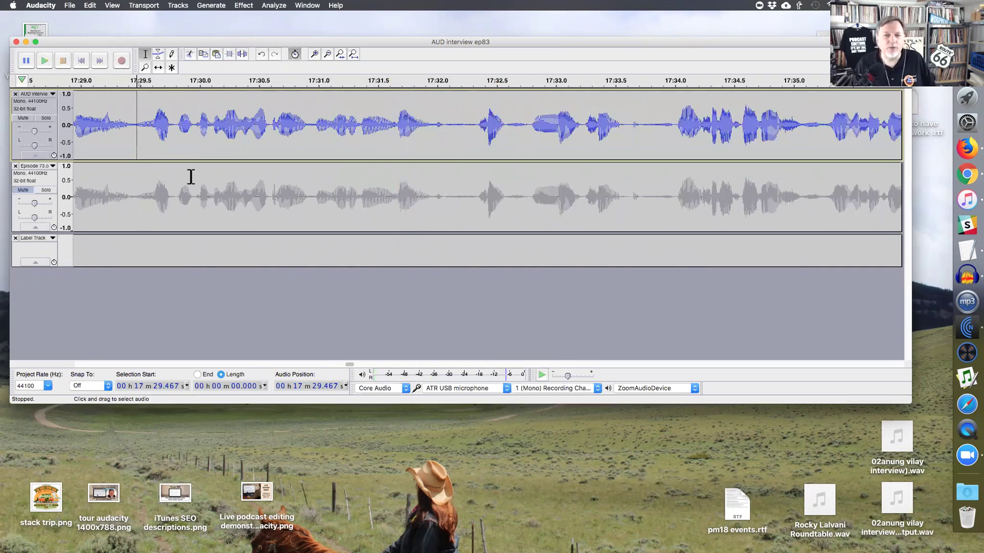
key(space)
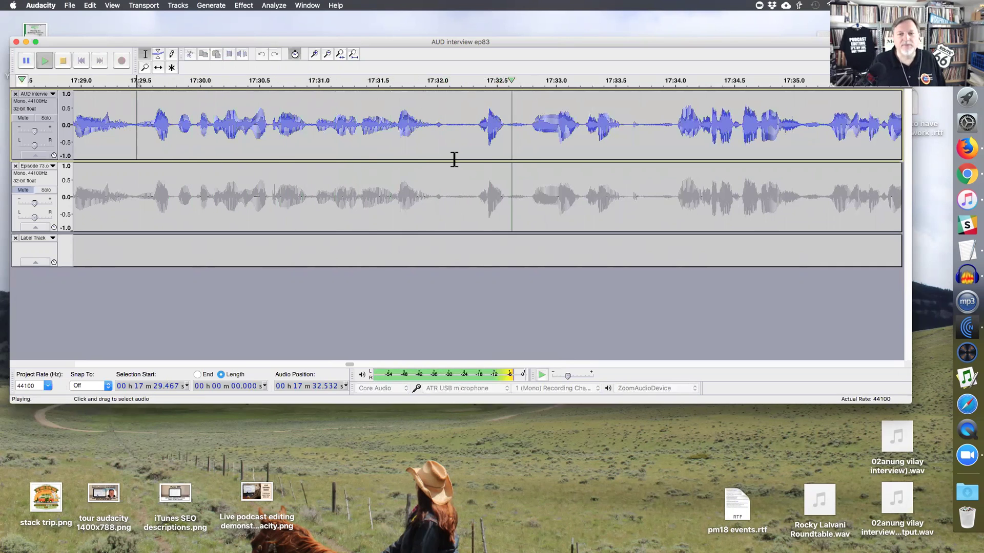
key(space)
click(676, 137)
key(ctrl+1)
key(ctrl+1)
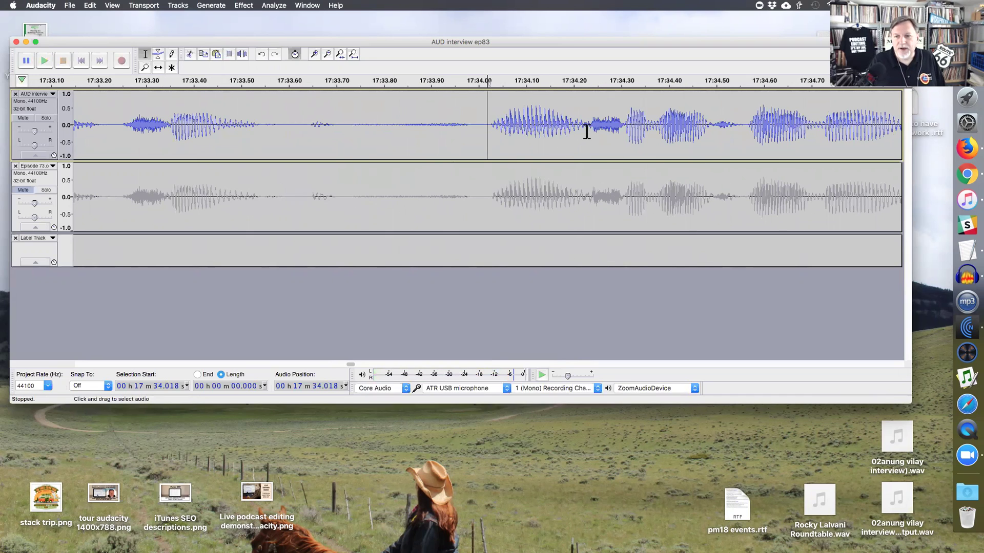
- Select the 0.077 s sound starting at 17:34.23 for labelling
click(591, 129)
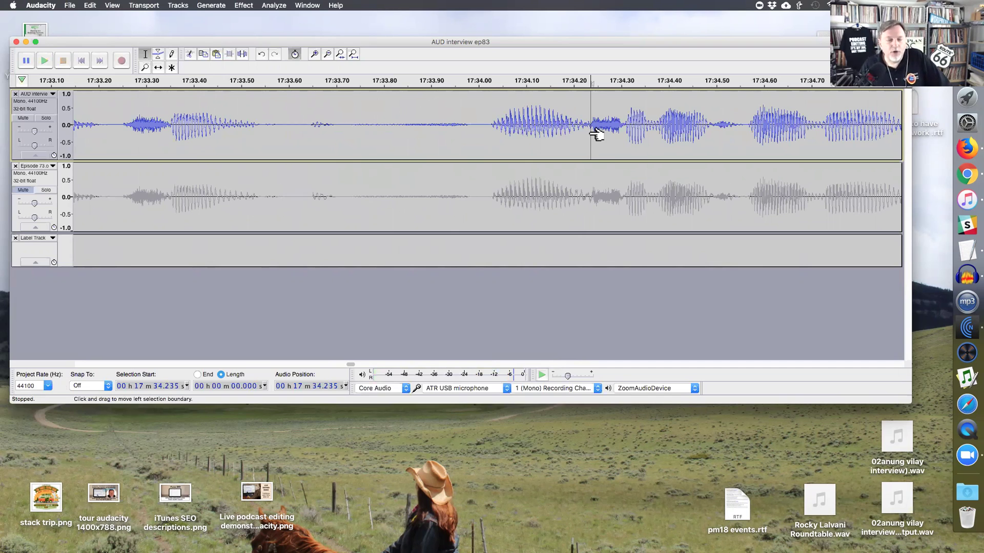
drag(595, 134, 497, 139)
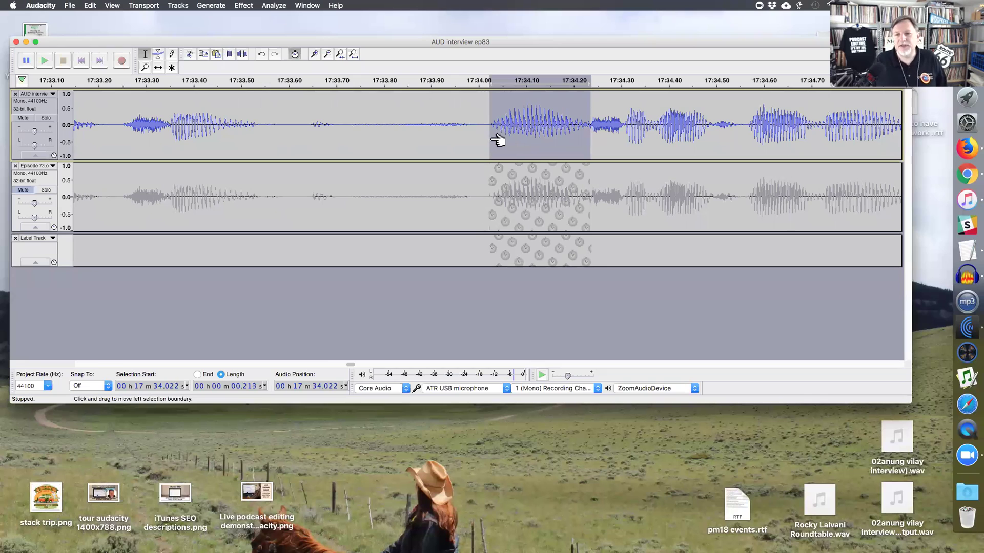
click(587, 137)
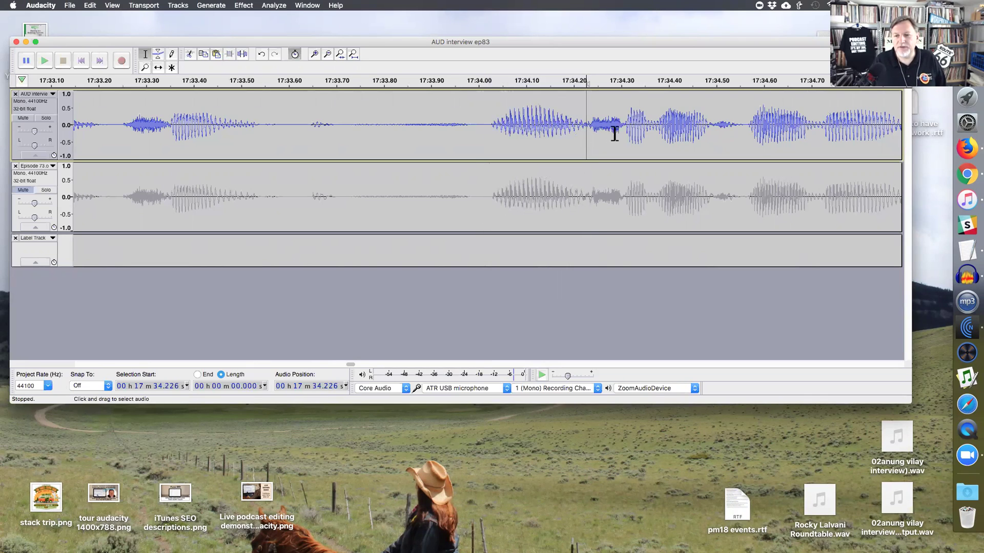
drag(621, 130, 588, 128)
- Add a label over the selected sound and enter the speaker's name in it
key(super+b)
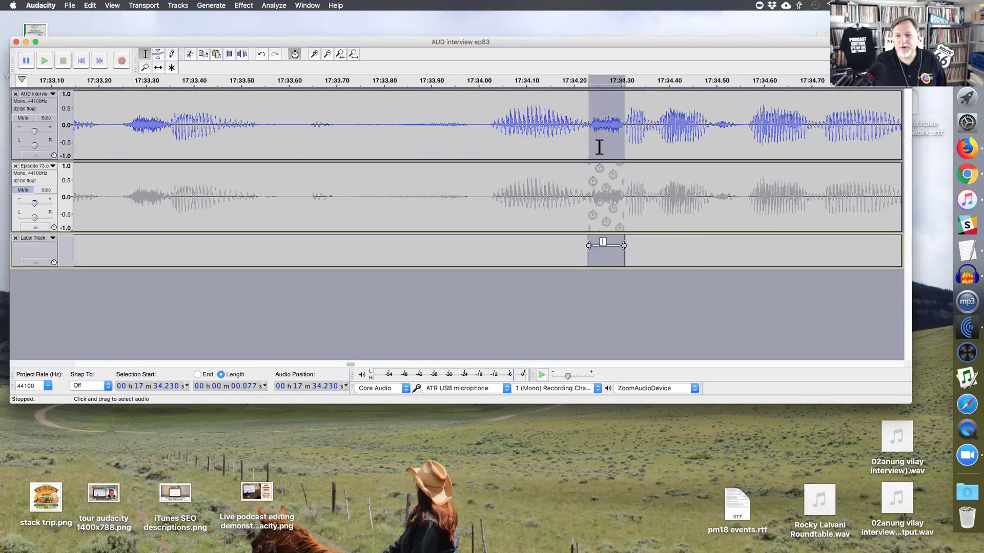
drag(599, 245, 644, 242)
text(s)
click(578, 145)
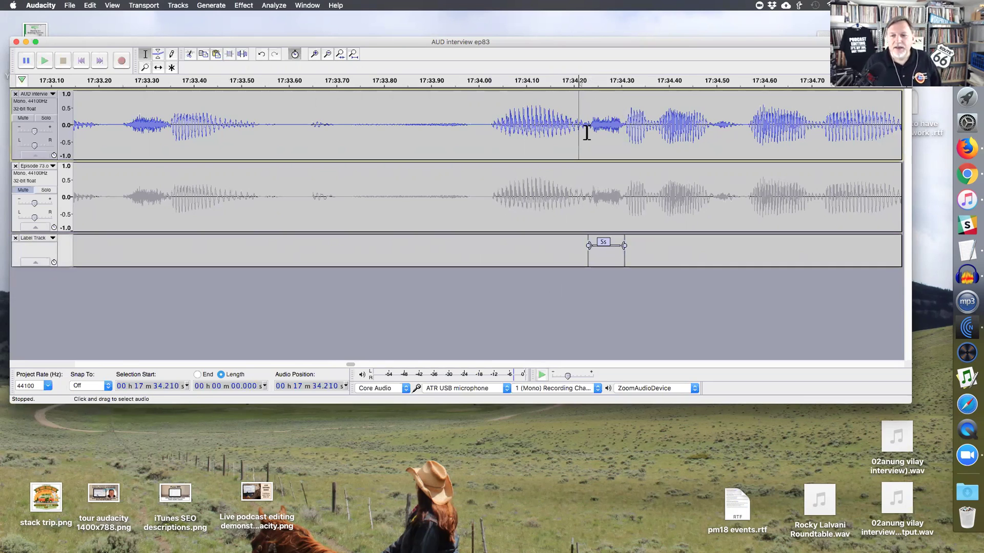
- Zoom in to examine and select about 0.21 s of audio just before the label
drag(587, 132, 491, 131)
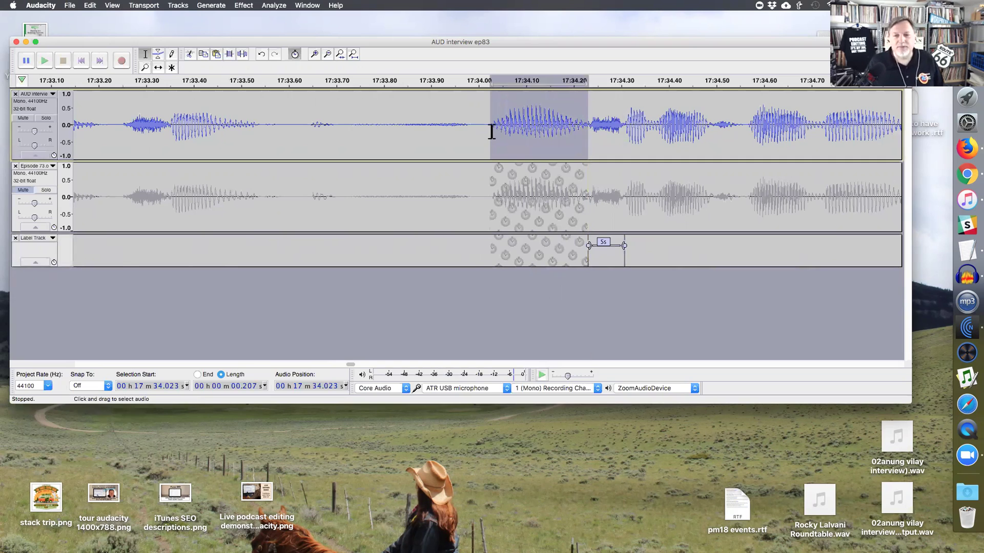
key(super+1)
key(super+1)
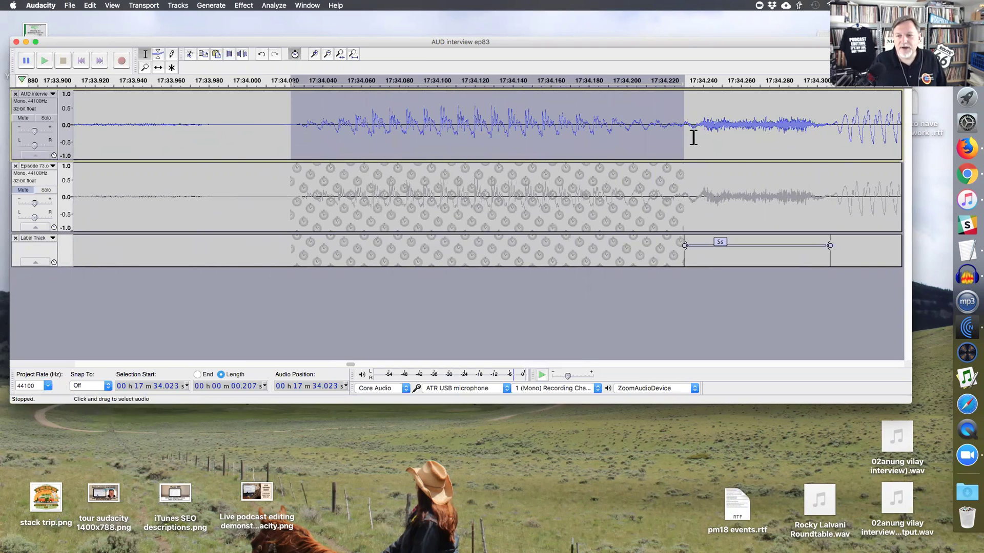
click(695, 136)
key(super+1)
drag(472, 134, 509, 134)
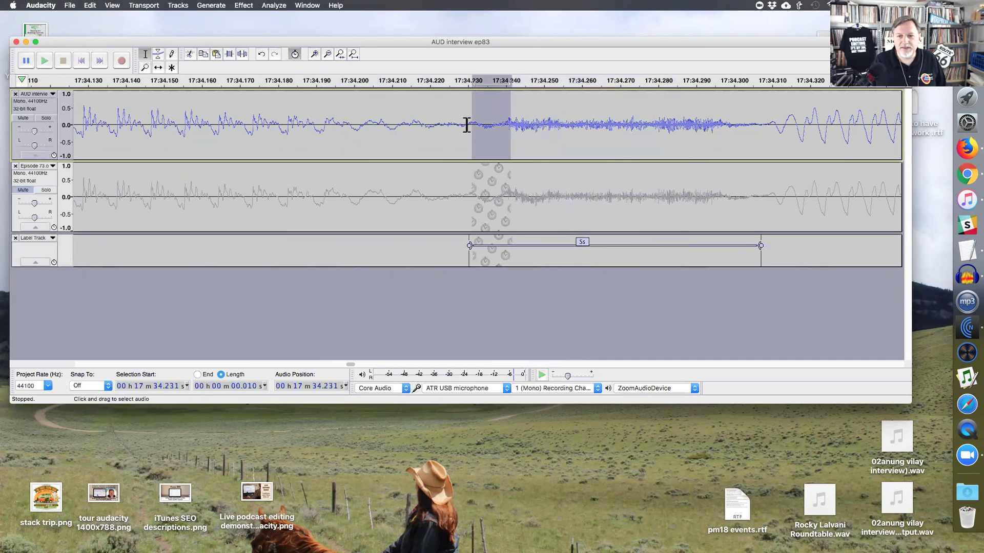
key(super+3)
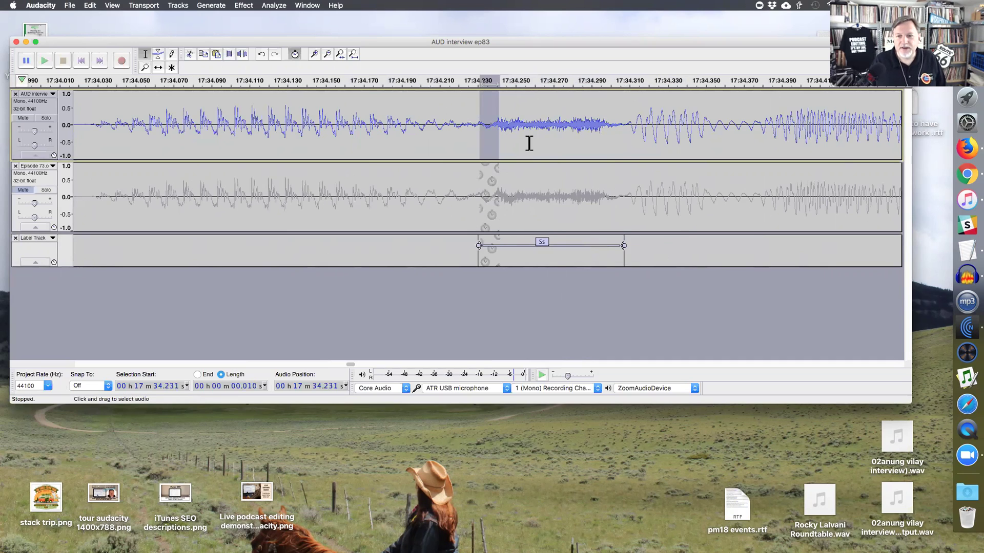
key(super+3)
click(477, 132)
drag(488, 132, 292, 138)
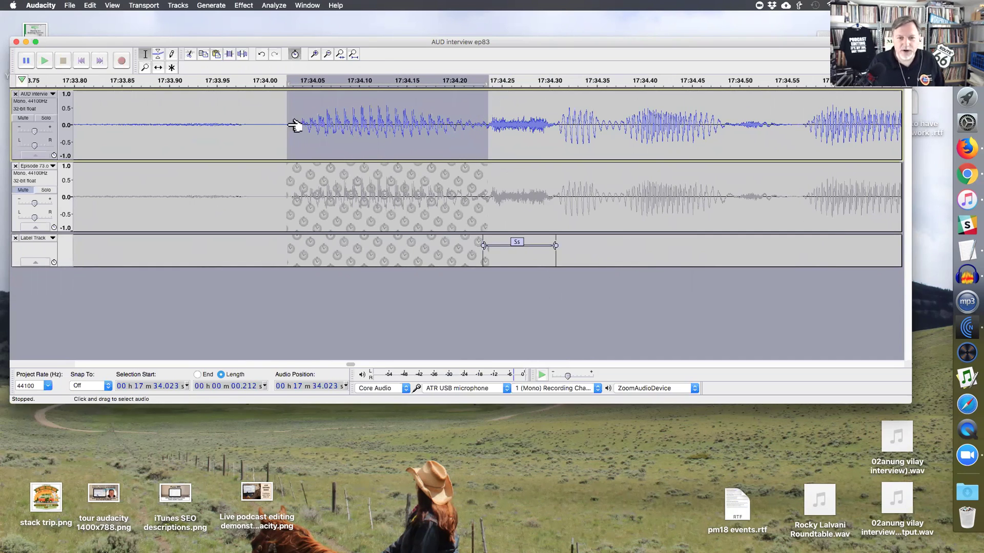
drag(483, 136, 292, 127)
- Fix the spelling of the speaker's name and reselect the 0.2 s before the label, zoomed to fit
key(Tab)
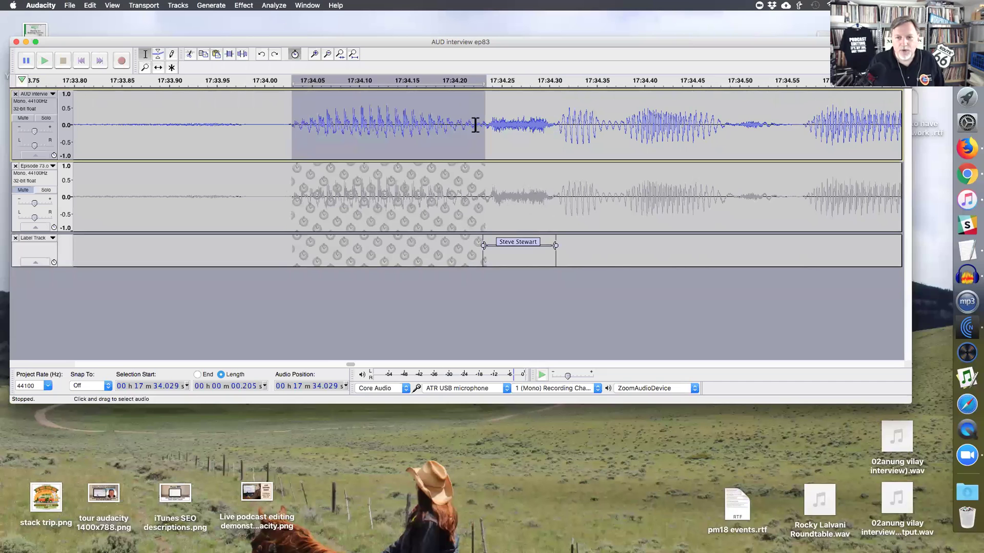
key(super+1)
scroll(454, 140, right, 3)
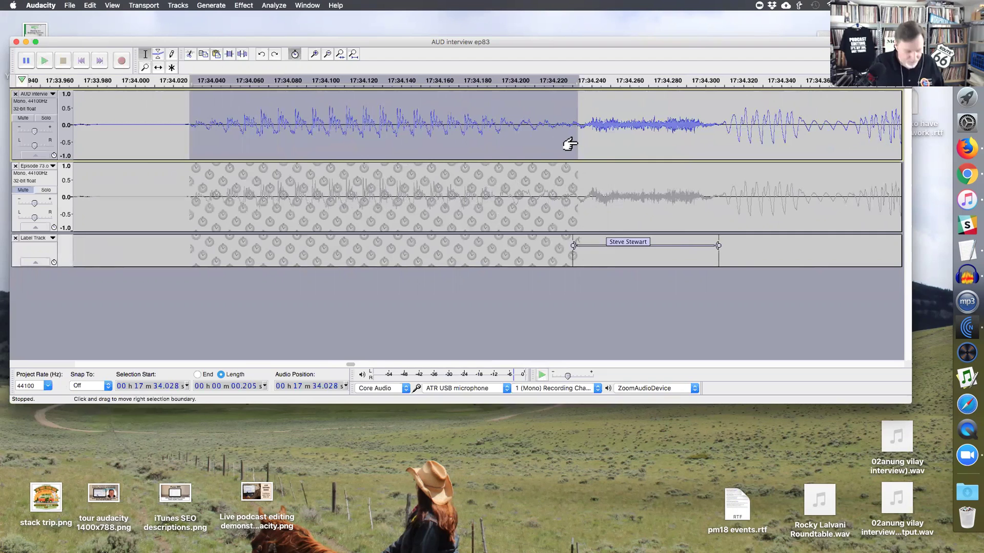
drag(572, 129, 182, 129)
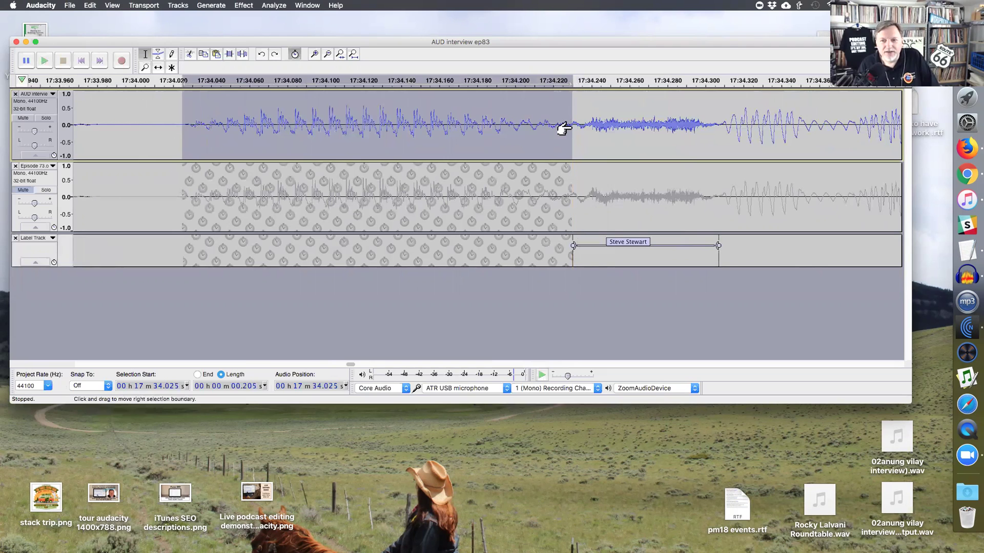
key(super+e)
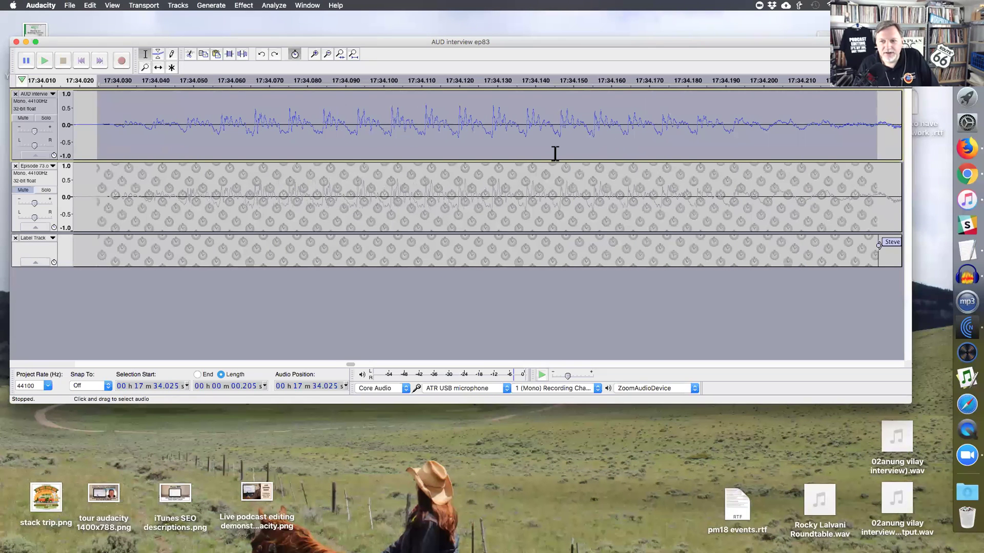
- Zoom in on the selection's end and delete the 0.205 s before the speaker label
key(super+1)
key(super+1)
scroll(527, 155, right, 10)
key(super+1)
key(super+1)
scroll(533, 154, right, 5)
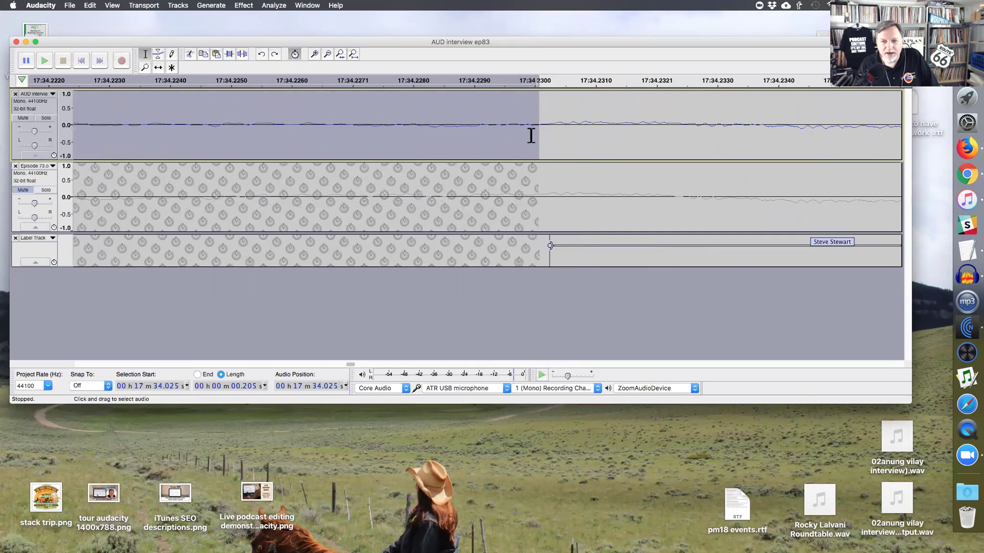
key(super+3)
key(super+3)
key(super+3)
key(super+3)
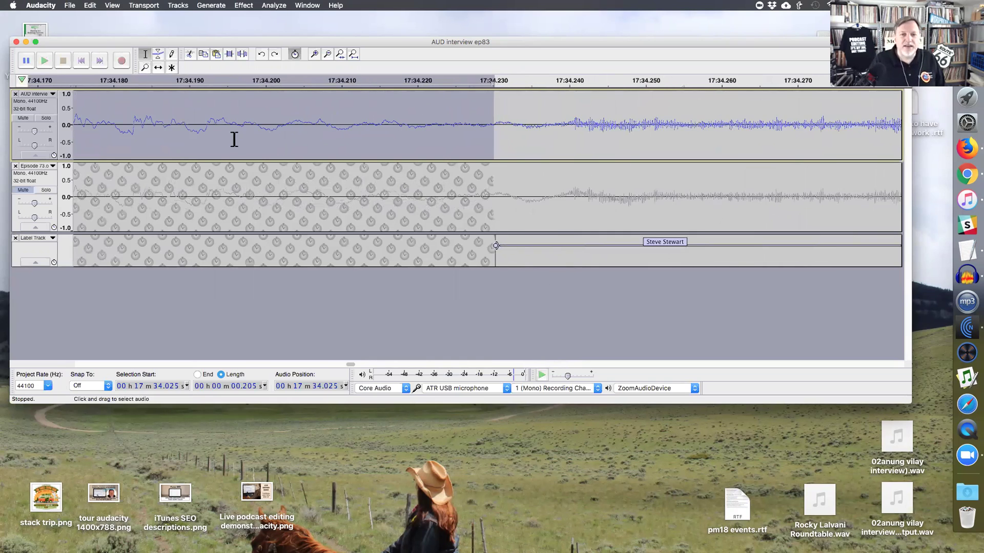
key(super+3)
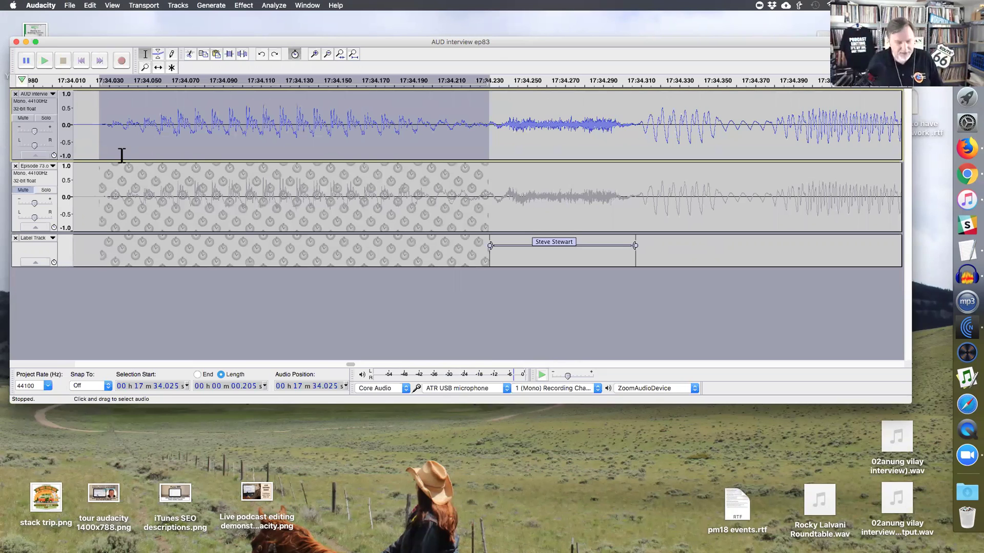
key(Delete)
- Zoom out and play back from 17:32.3 and 17:33.7 to check the cut
key(super+3)
key(super+3)
click(199, 140)
key(super+3)
key(super+3)
click(259, 137)
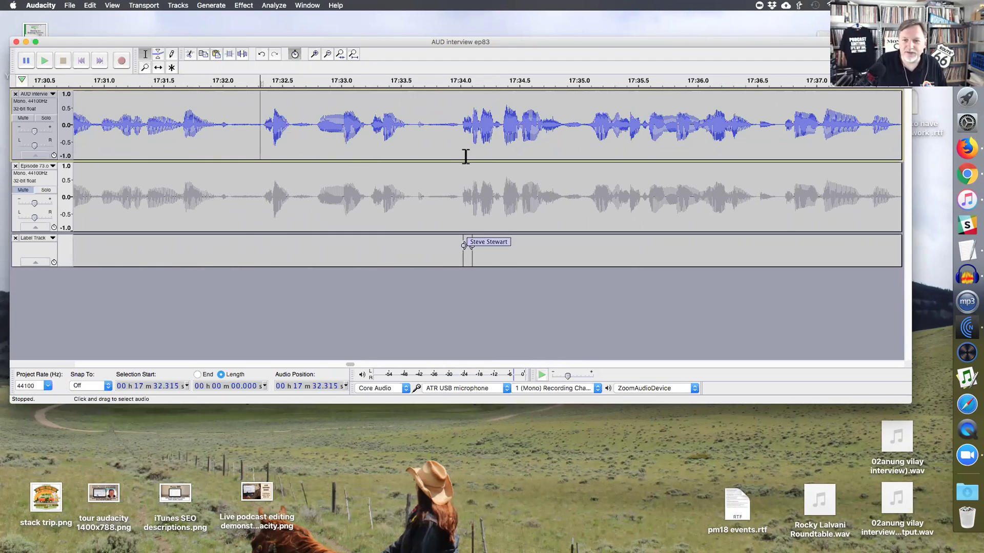
key(space)
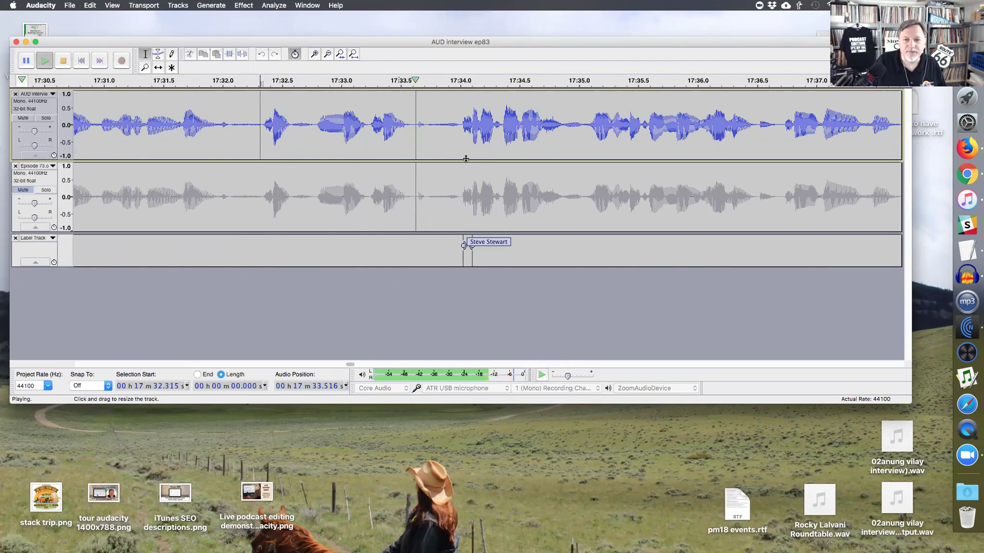
key(space)
click(427, 136)
key(space)
- Amplify the 0.275 s before the speaker label by -12.043 dB
drag(460, 135, 428, 135)
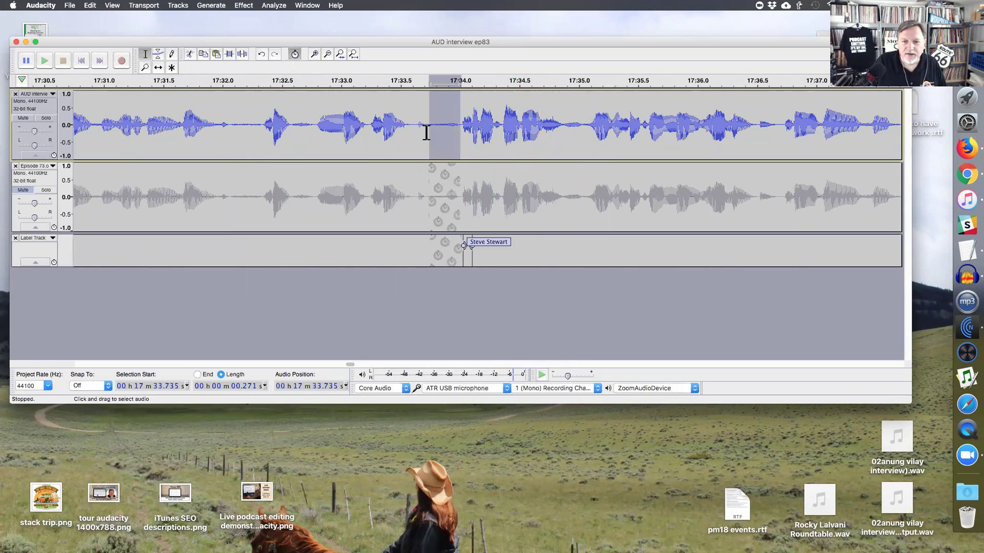
key(ctrl+shift+a)
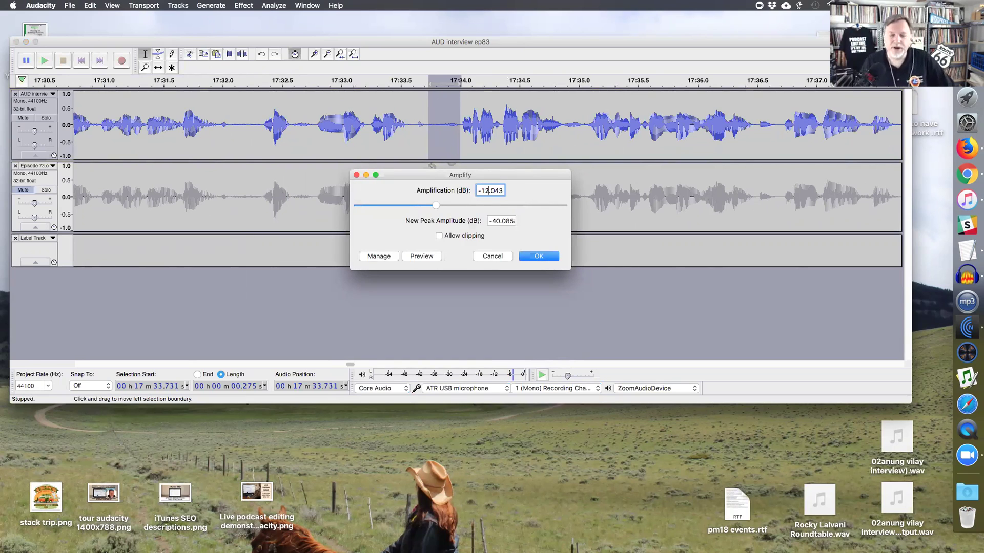
click(494, 220)
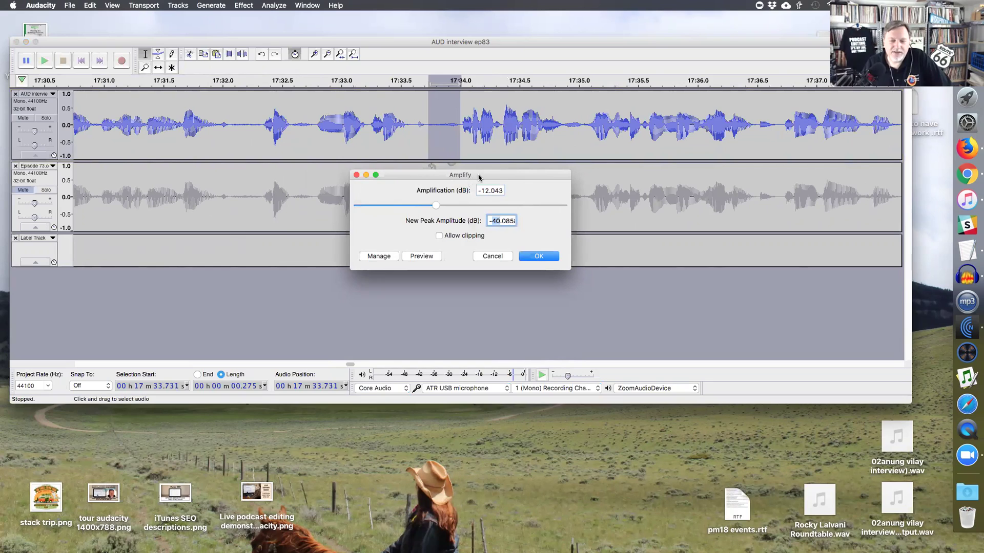
click(482, 192)
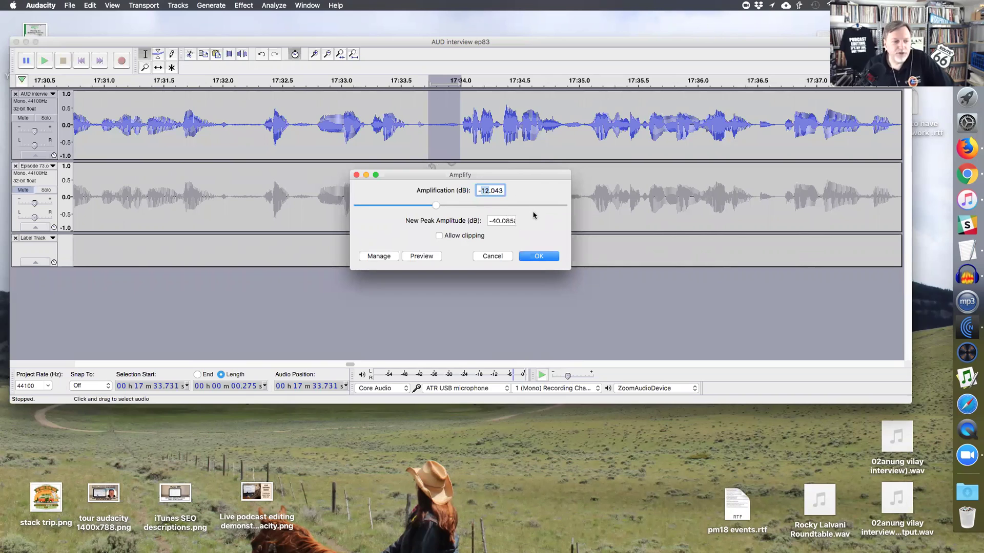
click(539, 256)
click(257, 141)
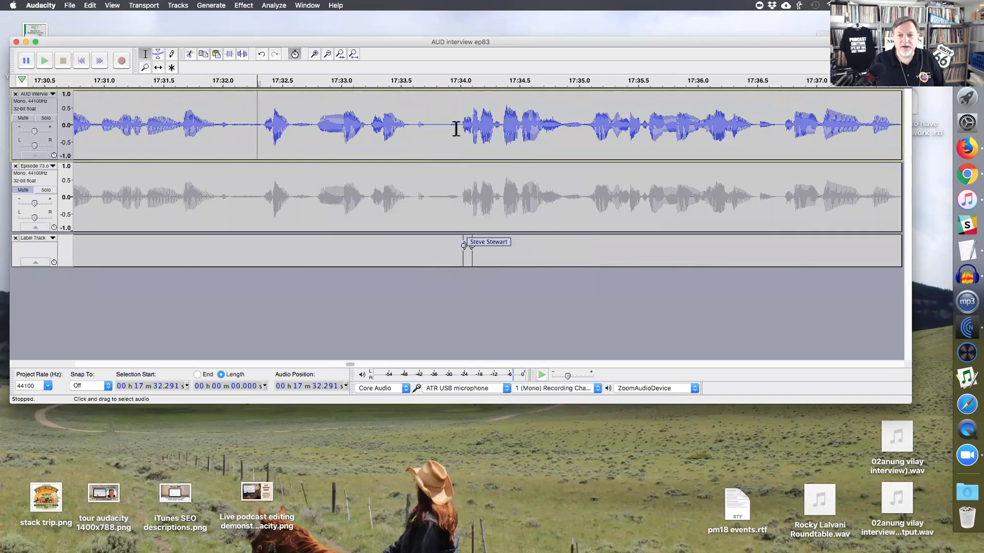
- Play from 17:32.08 to hear the quieted stretch, then zoom in at 17:34.0
click(232, 130)
key(space)
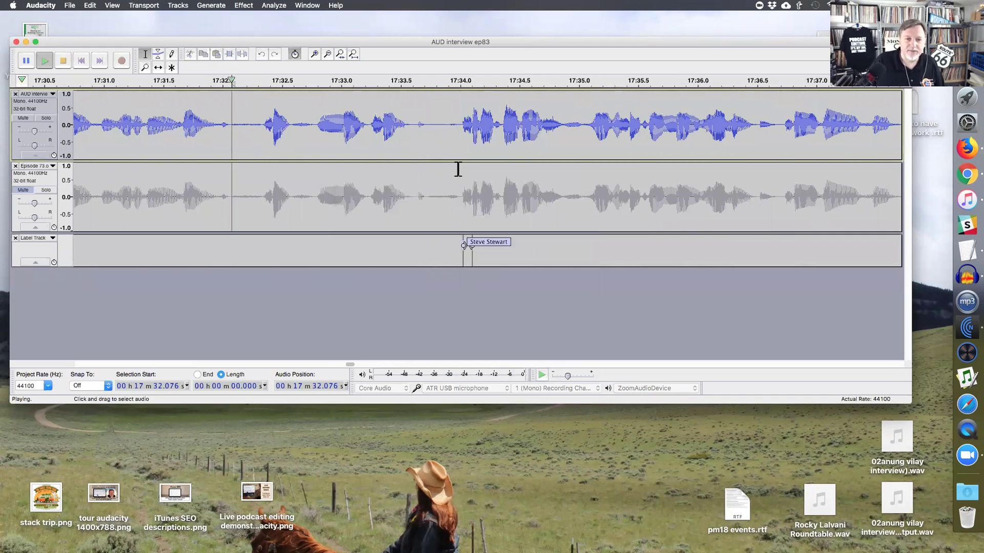
click(463, 136)
key(super+1)
key(super+1)
key(super+1)
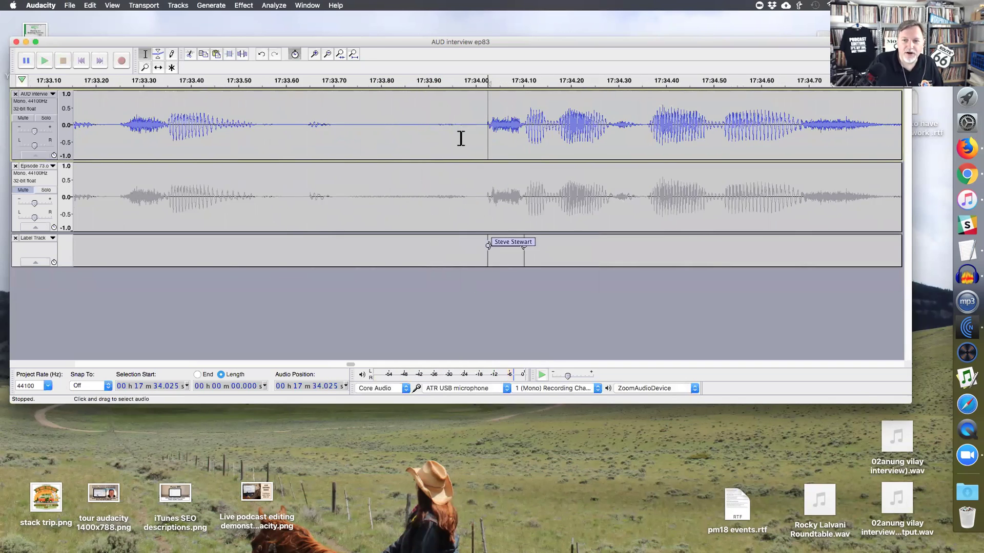
- Switch the top track to Spectrogram view and select the first 0.027 s at the label start
click(34, 94)
click(46, 172)
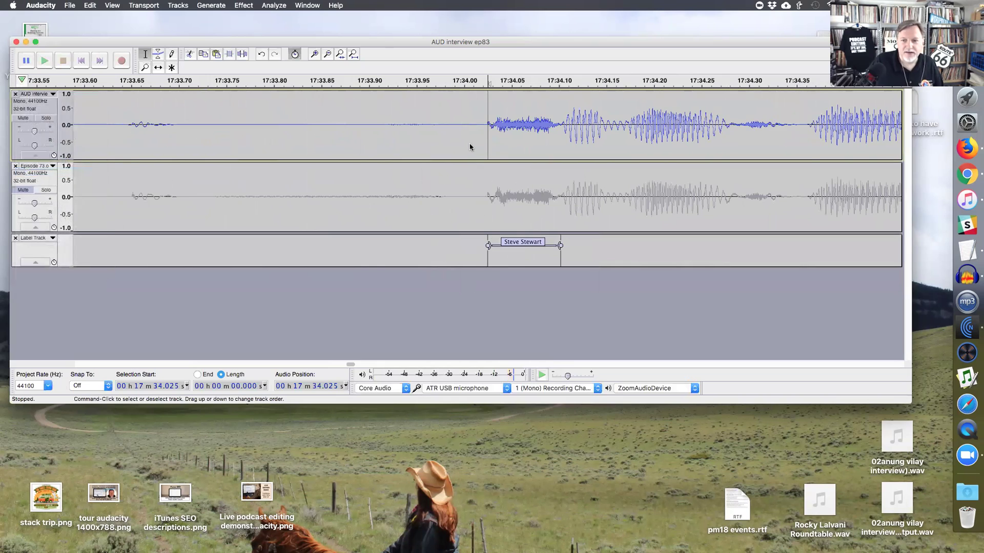
click(476, 141)
drag(477, 141, 501, 134)
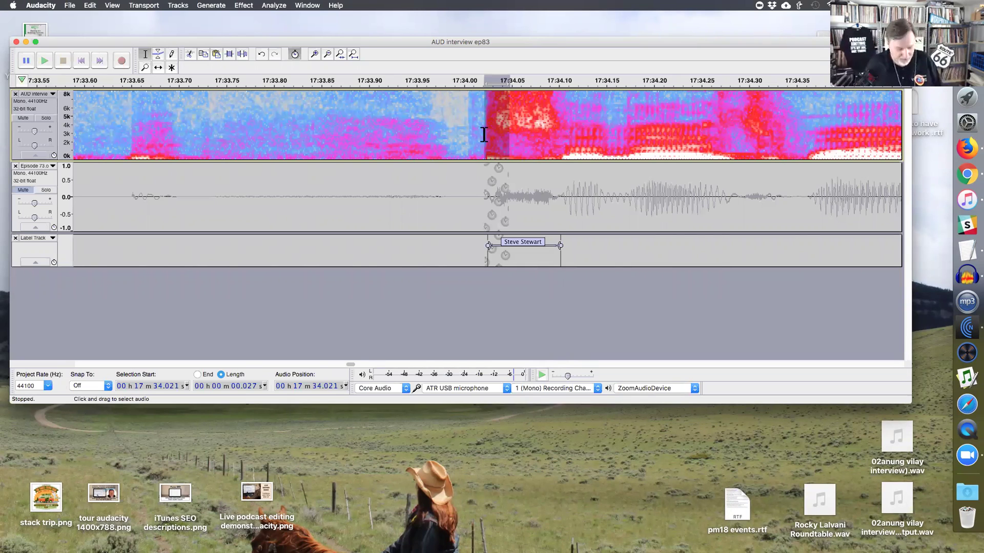
- Zoom out, reselect a 0.035 s sliver at 17:34.025, and set the top track to Waveform
key(super+3)
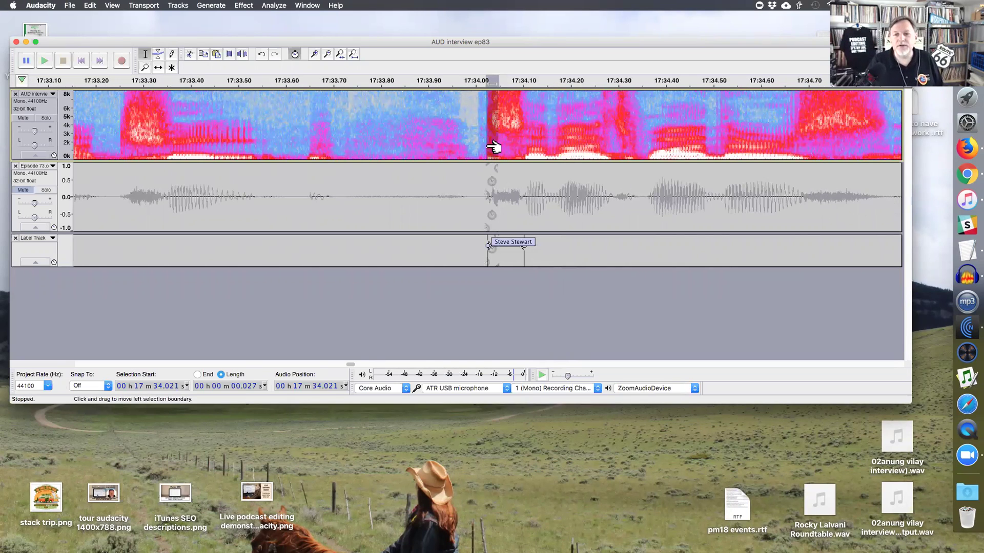
drag(487, 148, 505, 148)
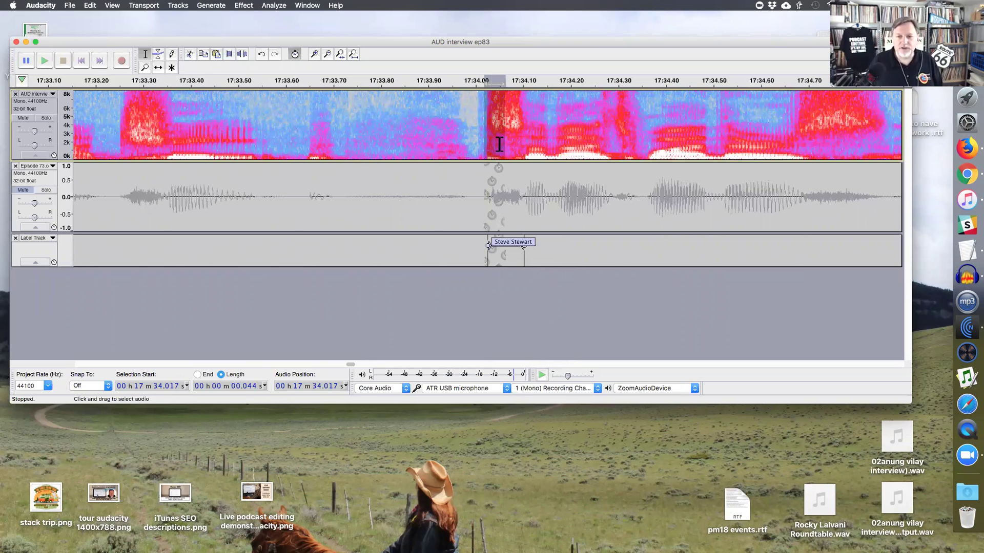
click(34, 94)
click(58, 153)
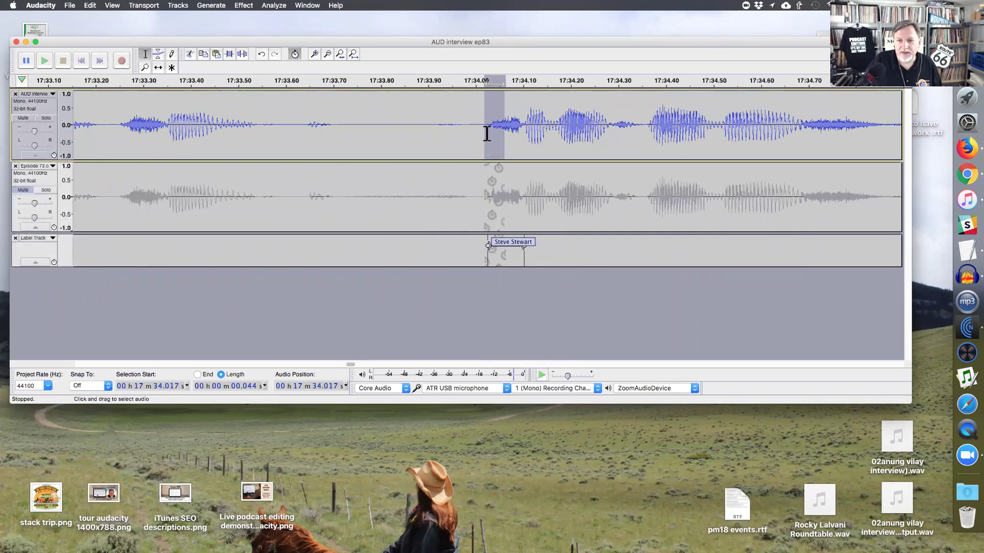
- Play back from 17:32.3 and again from the speaker label to find the next edits
click(488, 134)
key(super+3)
key(super+3)
click(288, 125)
key(space)
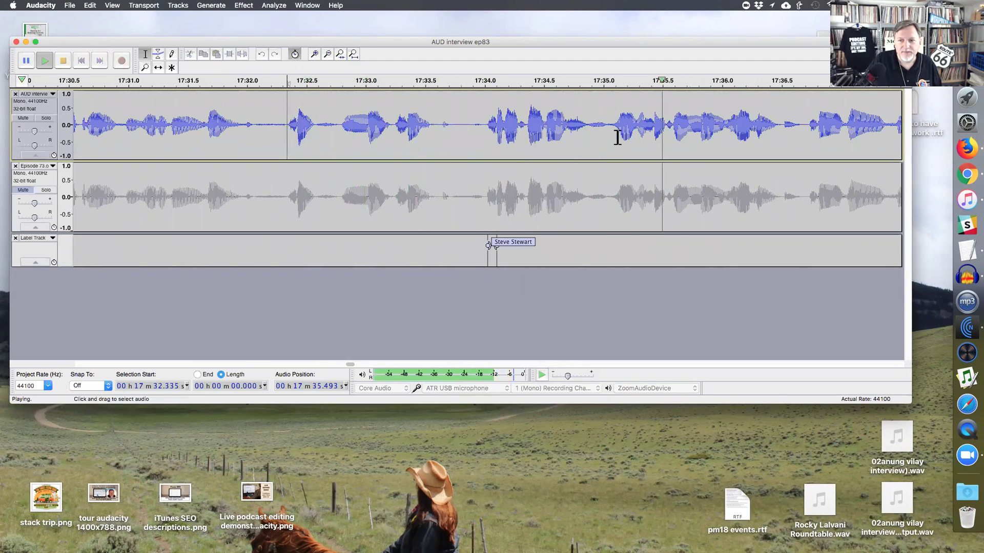
key(super+3)
key(x)
click(487, 134)
key(space)
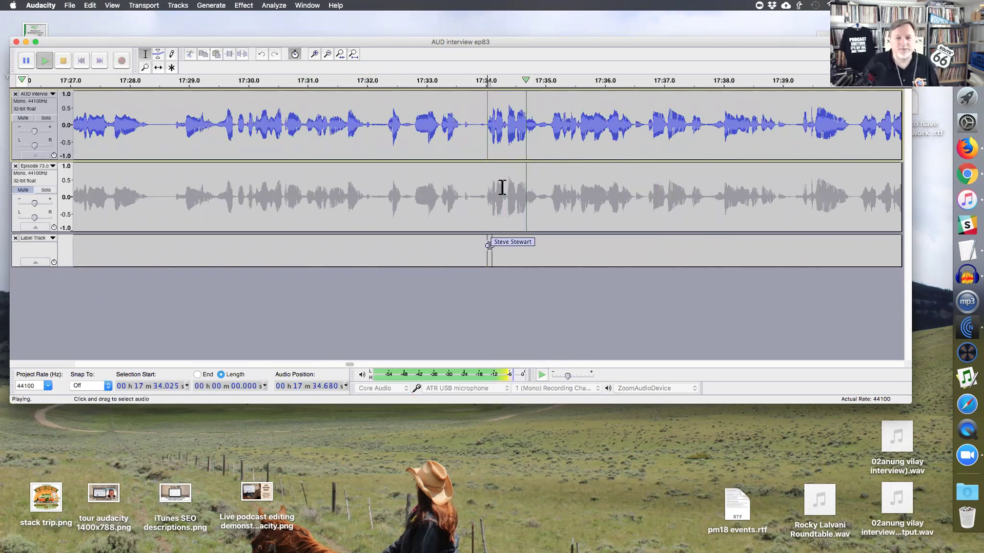
scroll(502, 187, right, 5)
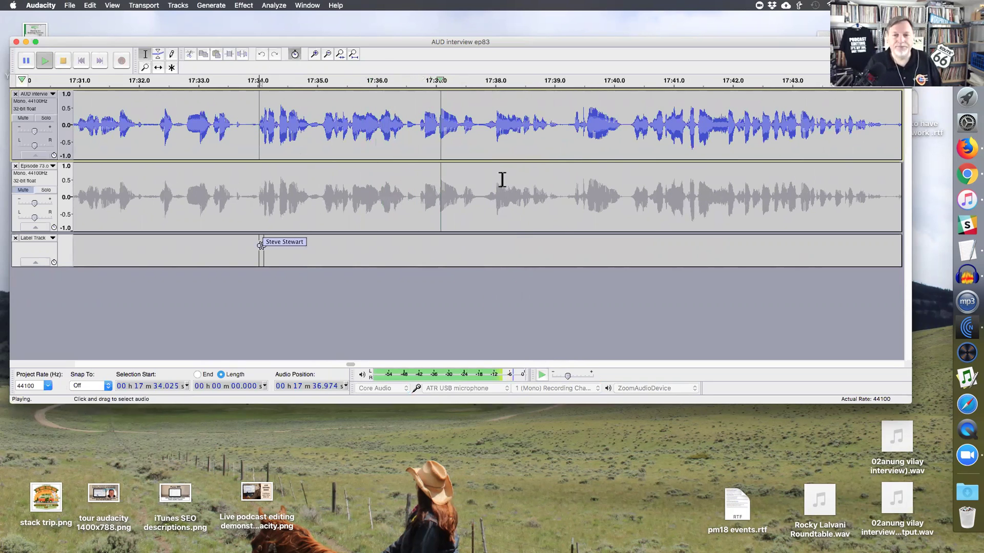
- Delete the 0.396 s stretch starting at 17:37.412
click(459, 132)
key(space)
mouse_move(460, 134)
mouse_down()
mouse_move(492, 136)
mouse_move(478, 141)
mouse_up()
key(space)
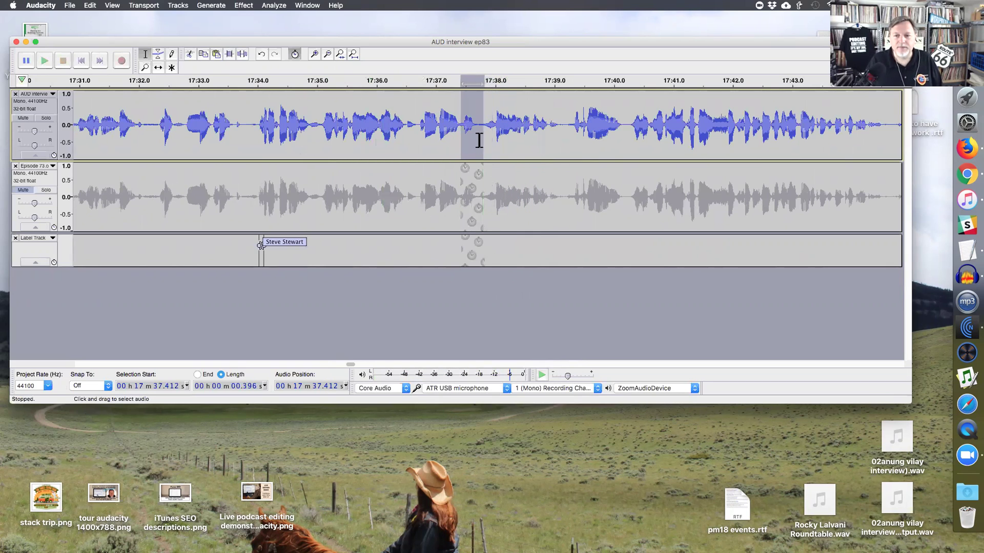
key(Delete)
- Delete the 0.866 s stretch at 17:38.900 and play back across the new cut
click(418, 134)
key(space)
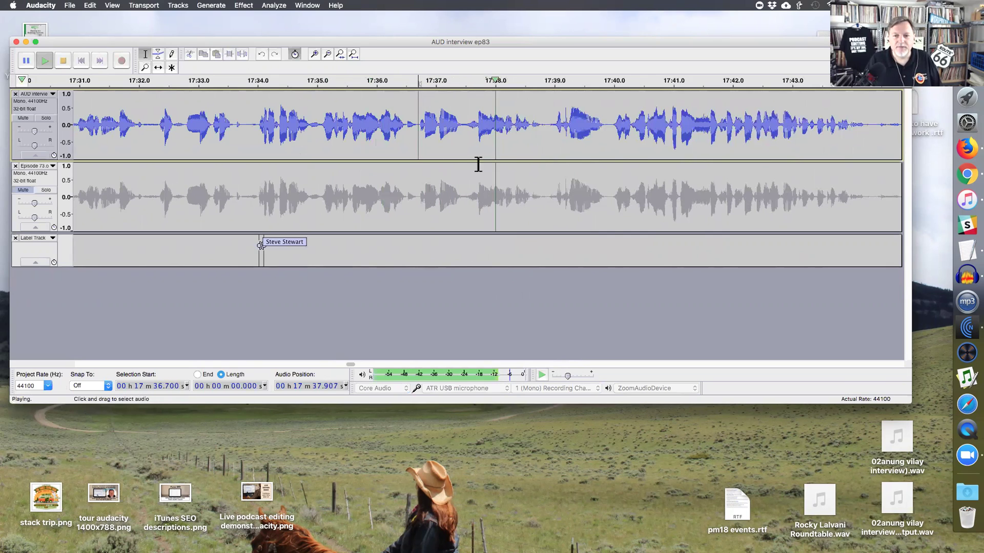
click(549, 132)
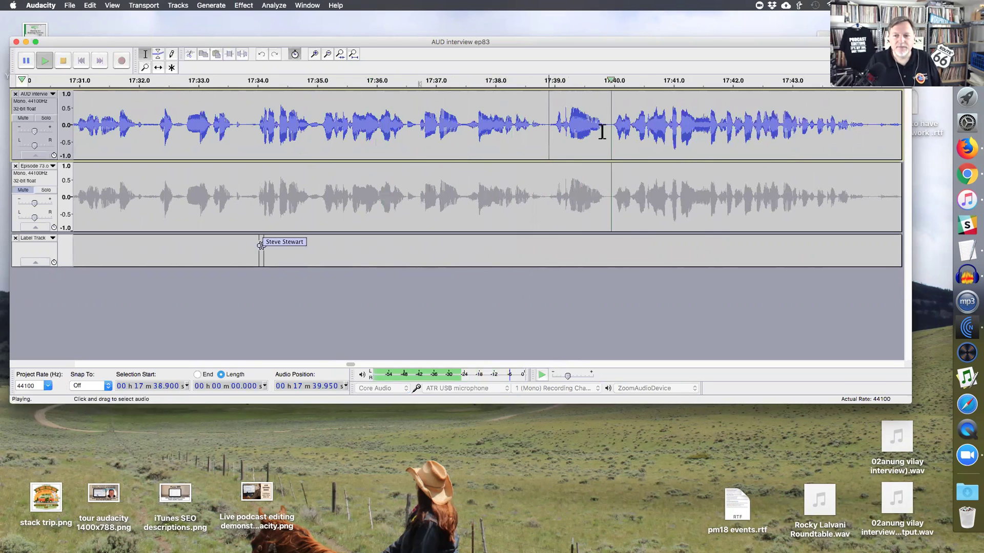
key(space)
drag(549, 132, 603, 132)
key(Delete)
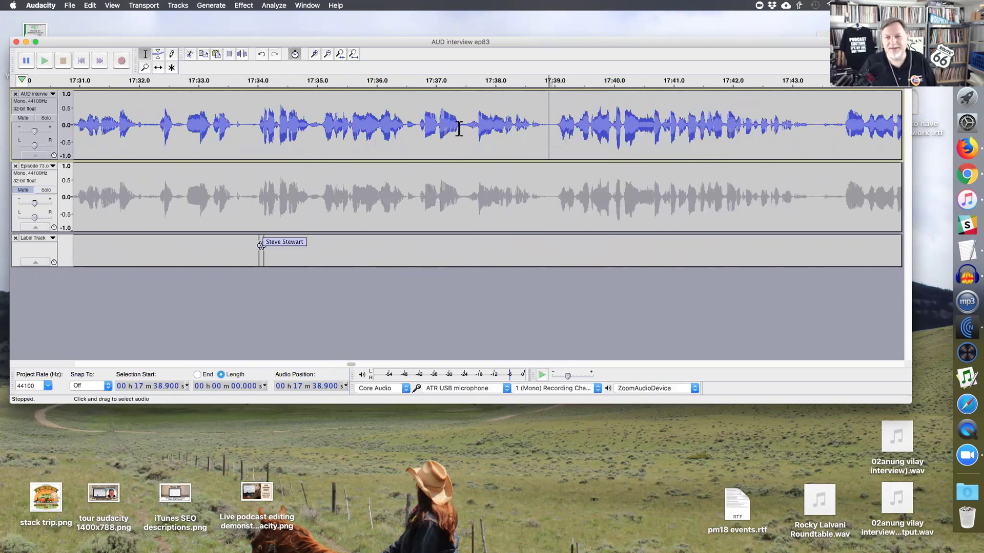
click(404, 129)
key(space)
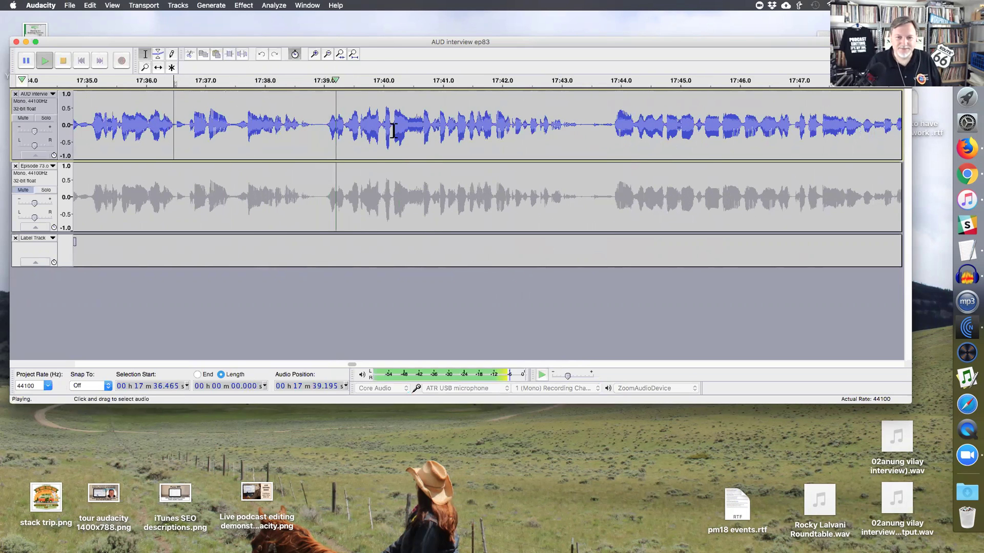
- Cut a 0.307 s stretch near 17:39.0 and replay from 17:37.7 to check the edit
key(space)
mouse_move(343, 128)
mouse_down()
mouse_move(316, 129)
mouse_move(327, 130)
mouse_up()
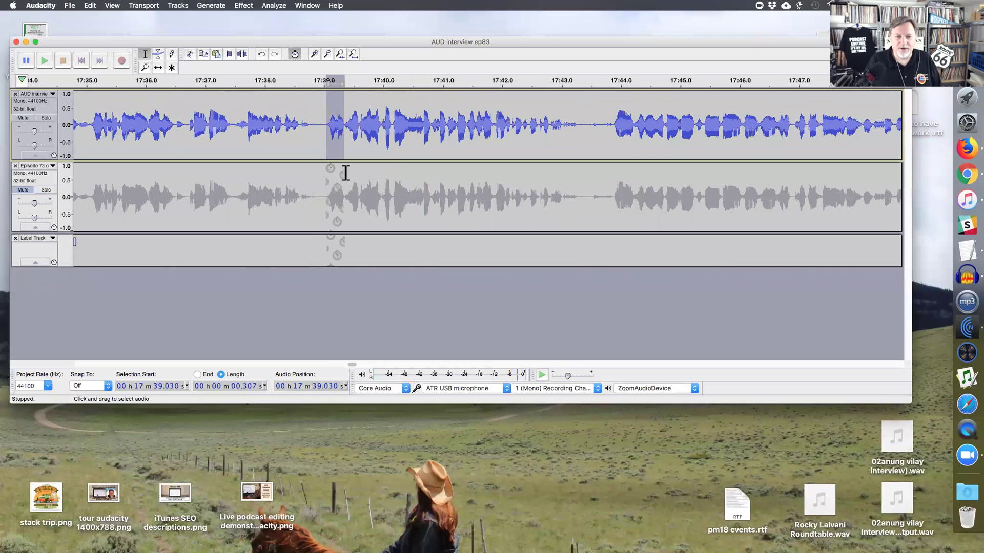
key(BackSpace)
click(248, 130)
key(space)
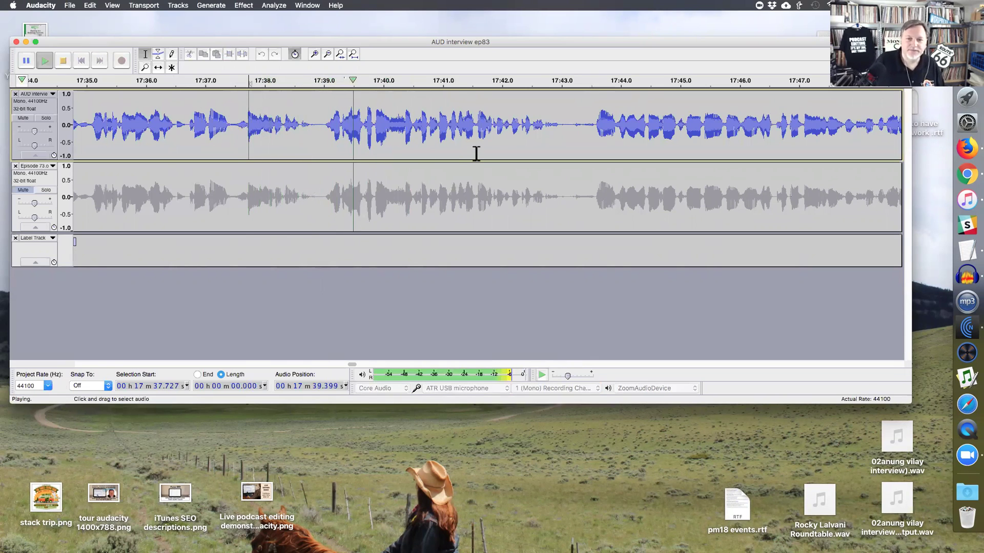
- Select the quiet gap from about 17:43.15 to 17:43.55 in the top track
drag(574, 137, 581, 138)
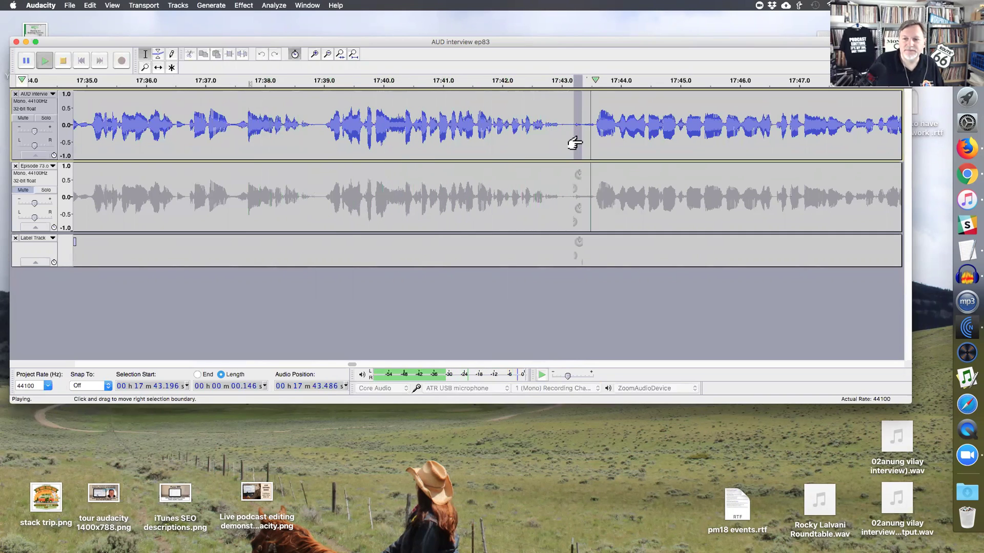
drag(594, 134, 617, 135)
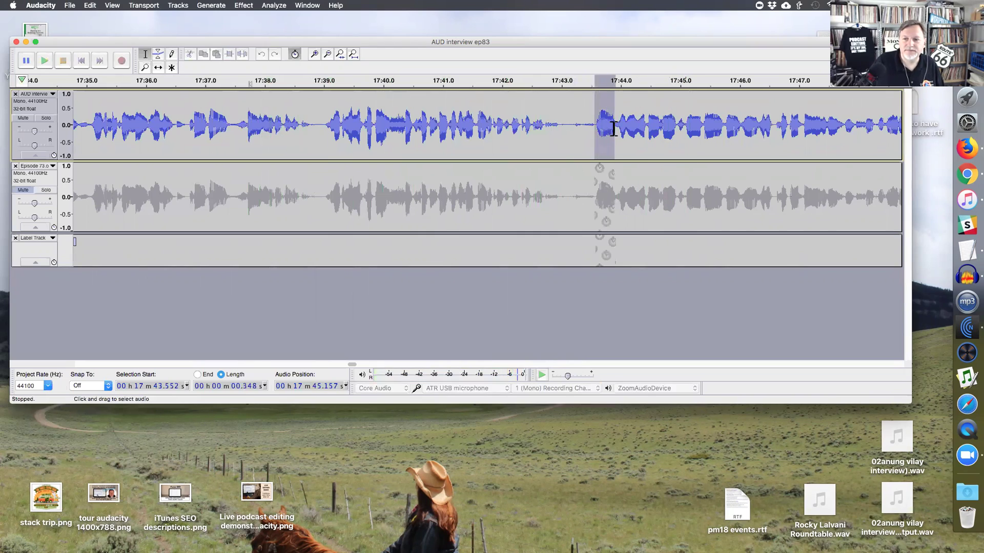
click(595, 136)
click(565, 138)
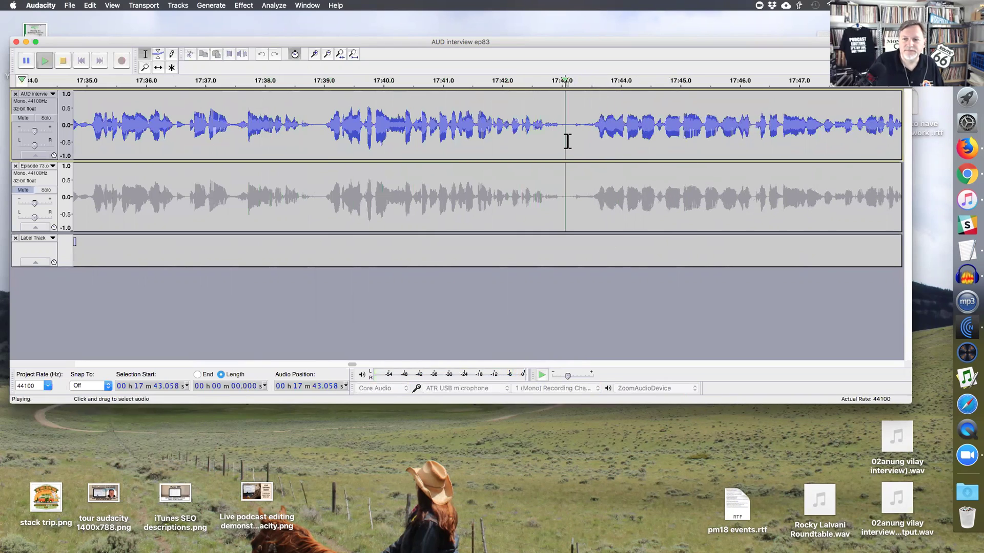
drag(571, 134, 594, 134)
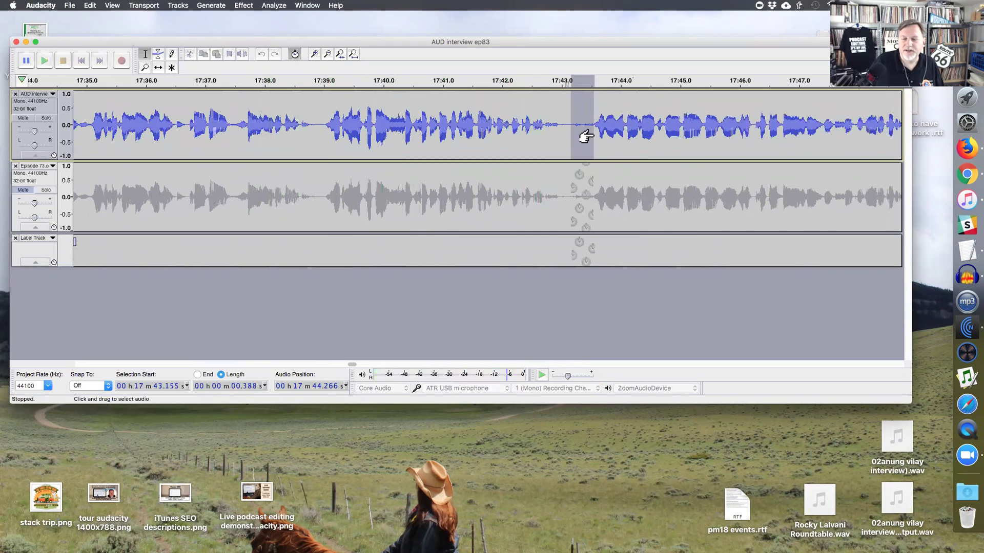
- Amplify the 0.396 s pause at 17:43.155 by -12.401 dB, then deselect it
key(super+r)
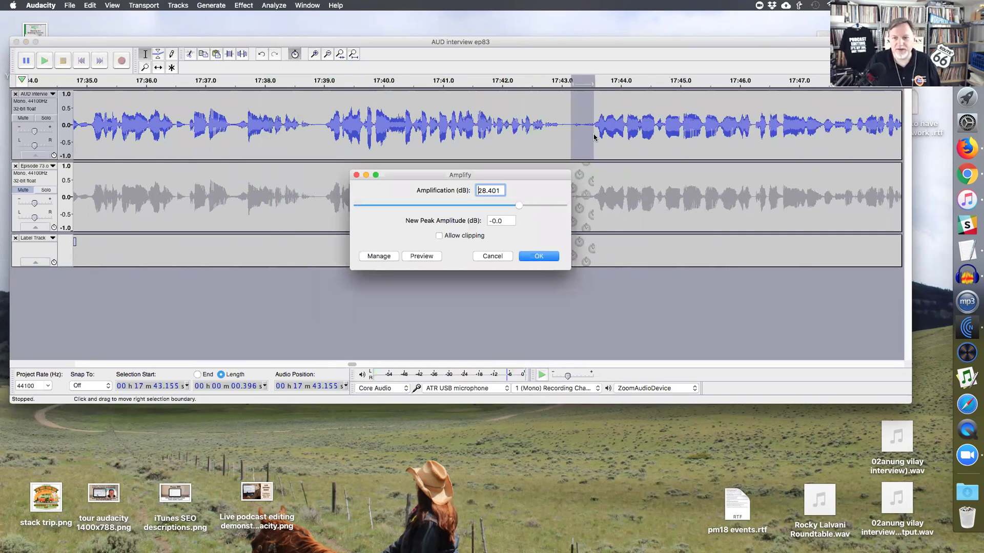
text(-)
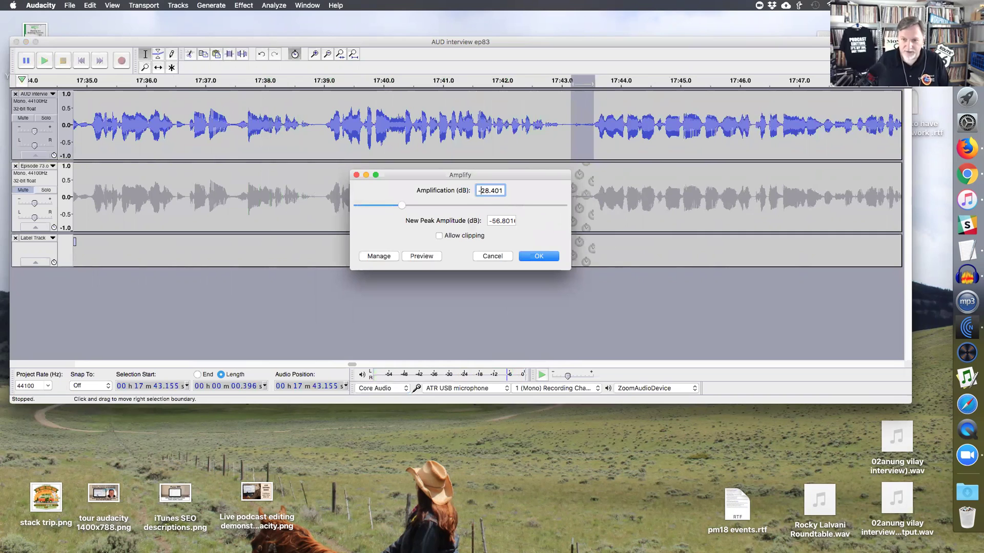
key(Delete)
key(Delete)
text(12)
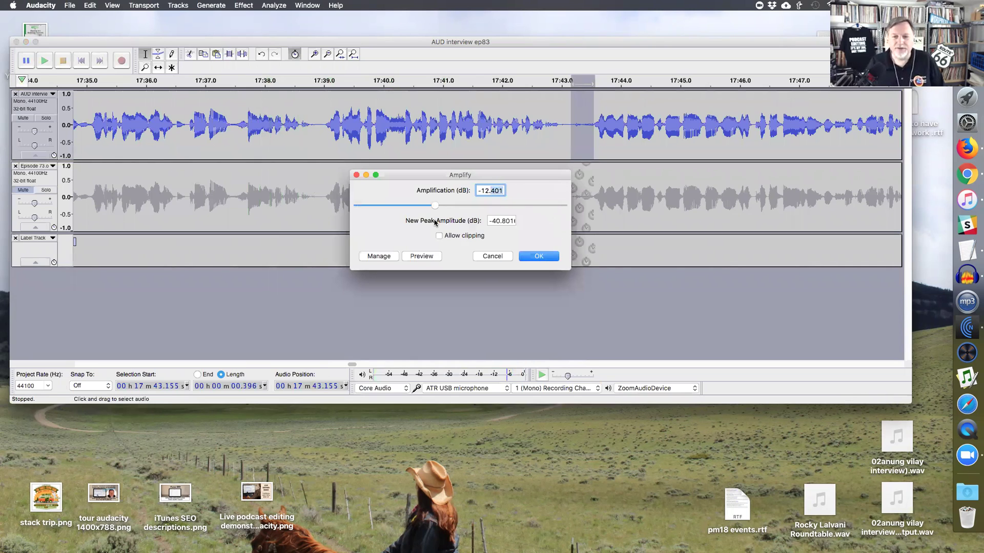
key(Tab)
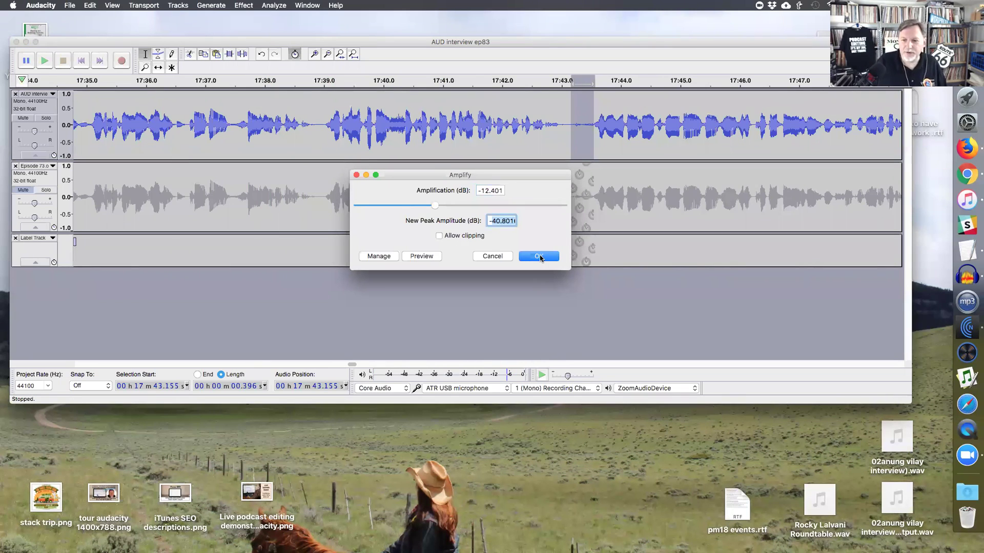
click(540, 257)
click(593, 125)
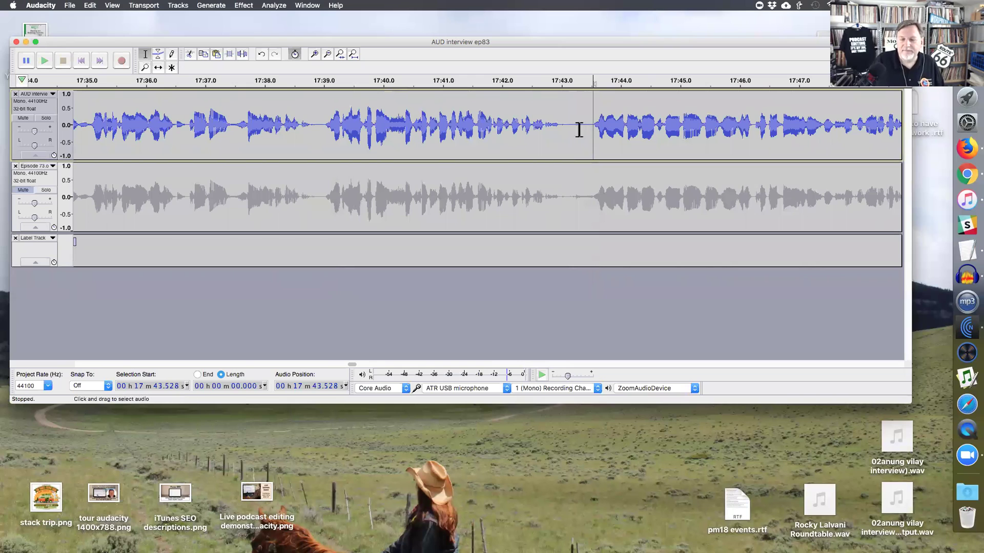
- Select the 0.46 s pause near 17:43 and switch the interview track to spectrogram view
click(319, 135)
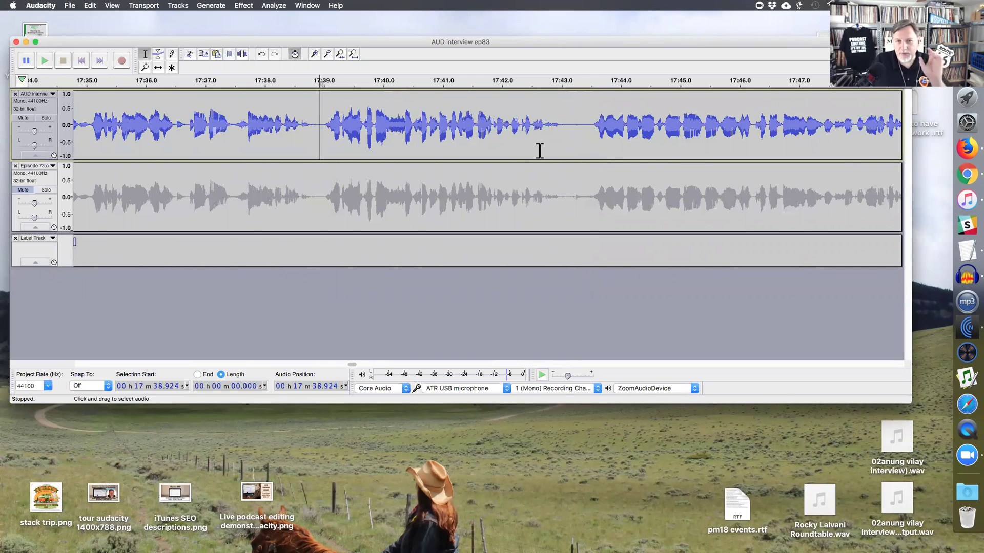
drag(558, 141, 592, 140)
click(323, 131)
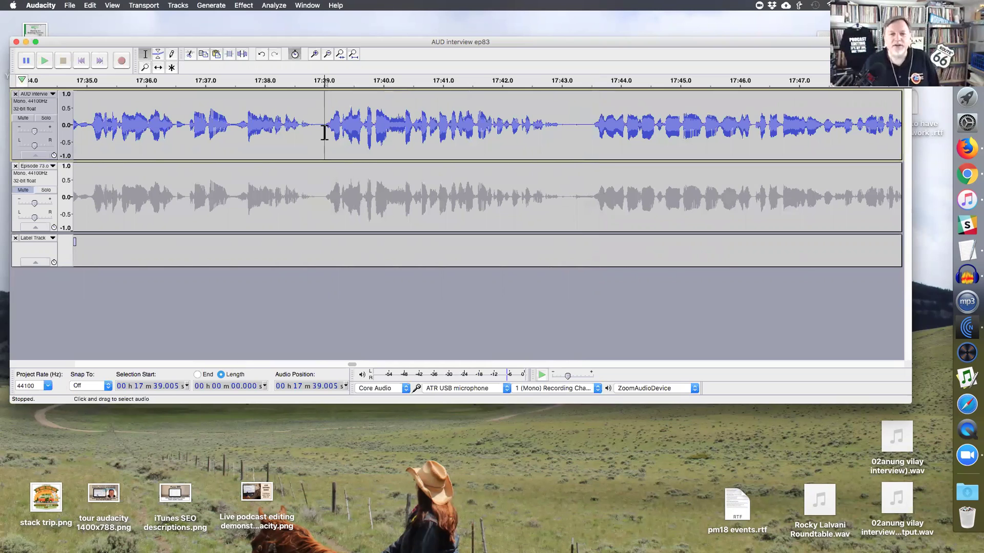
drag(562, 135, 588, 132)
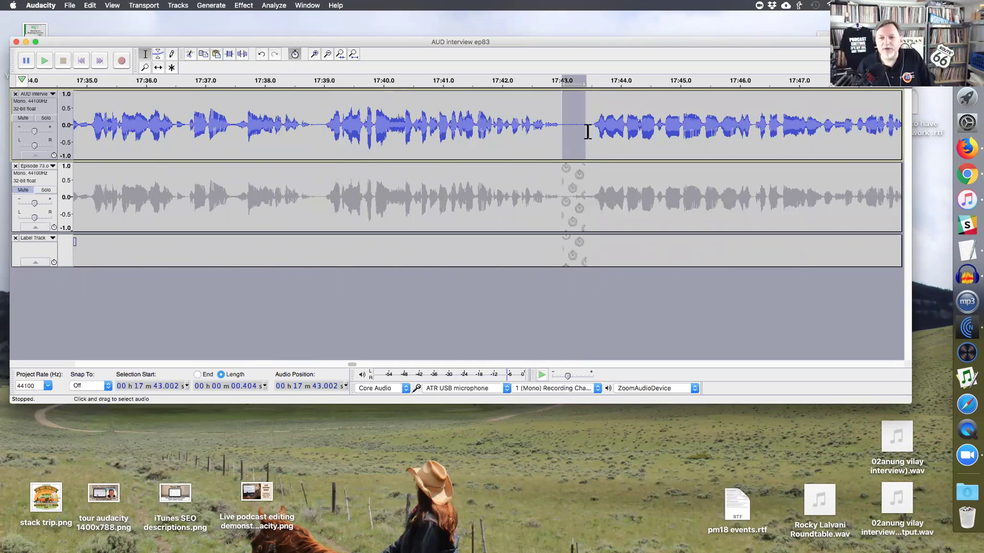
click(46, 94)
click(51, 171)
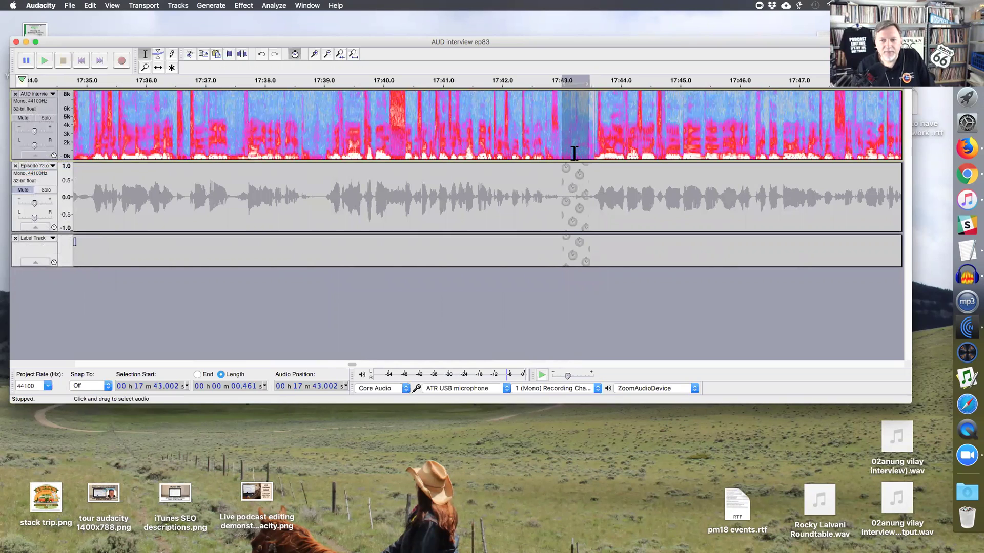
- Silence the pause with Cmd+L, undo it, and reopen the interview track's menu
key(super+l)
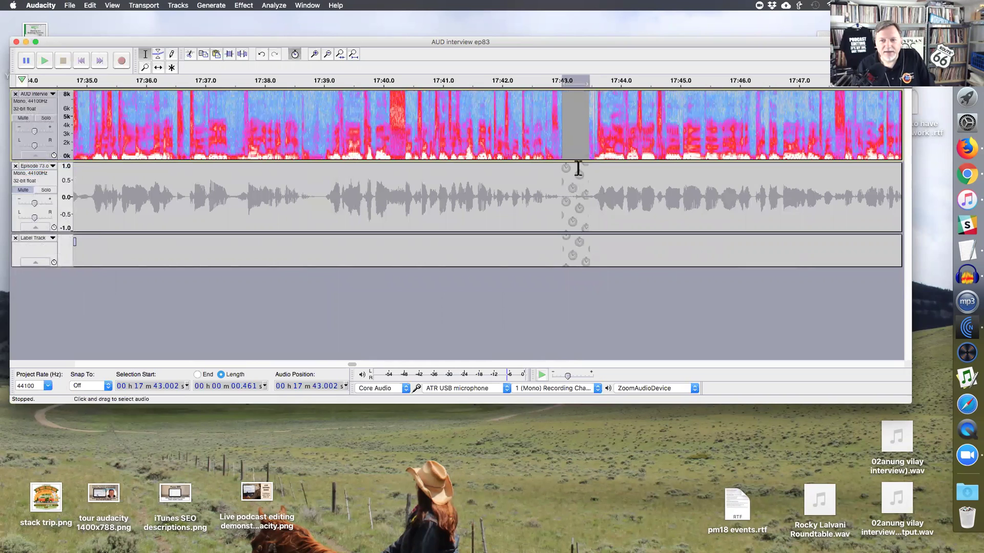
key(super+z)
click(325, 129)
click(35, 94)
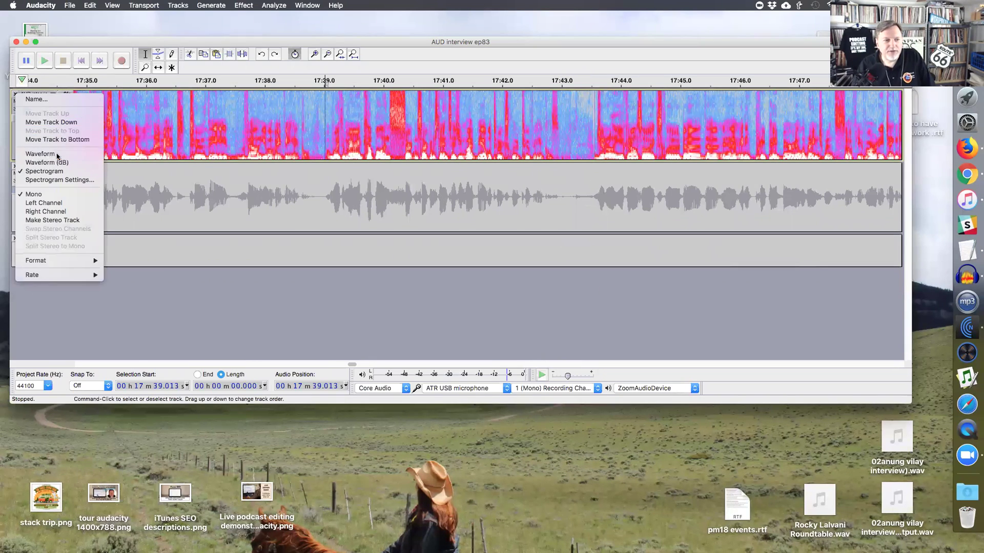
- Return the interview track to waveform view and cut a 0.065 s sliver at 17:43.24
click(40, 153)
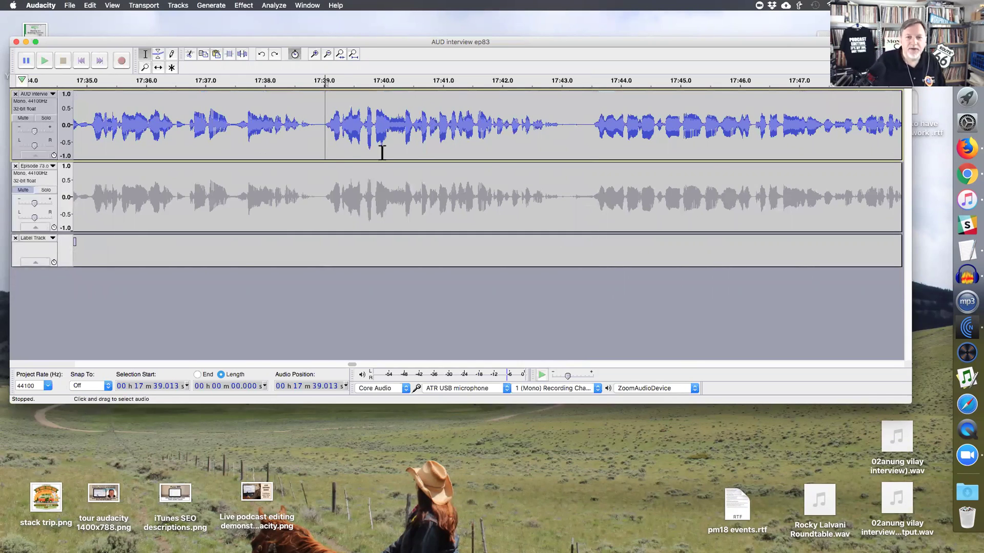
key(space)
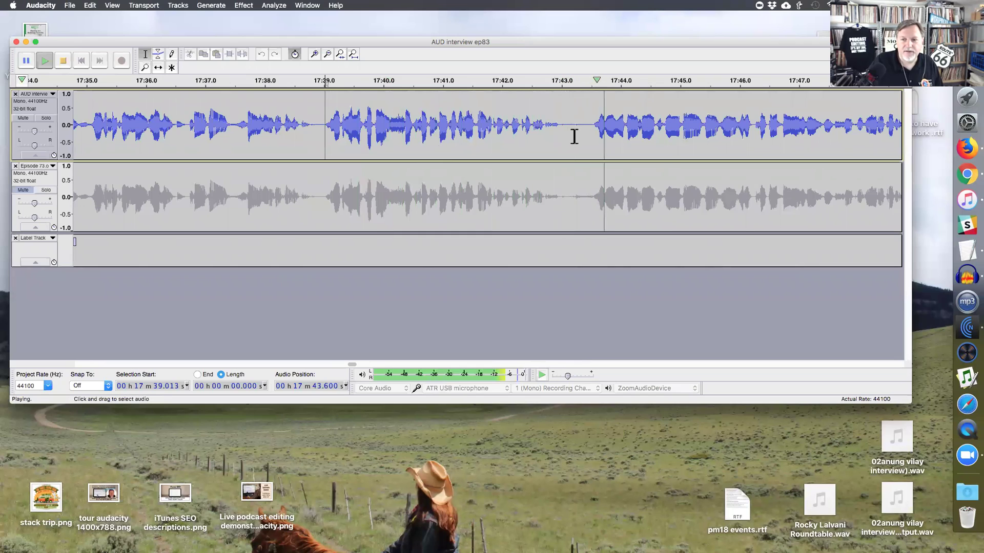
drag(576, 136, 580, 136)
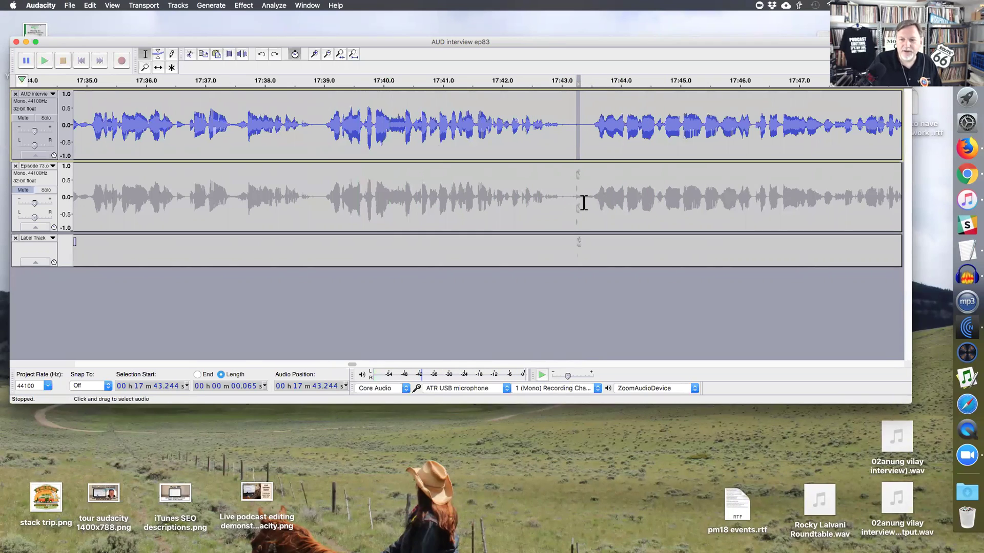
key(Delete)
key(space)
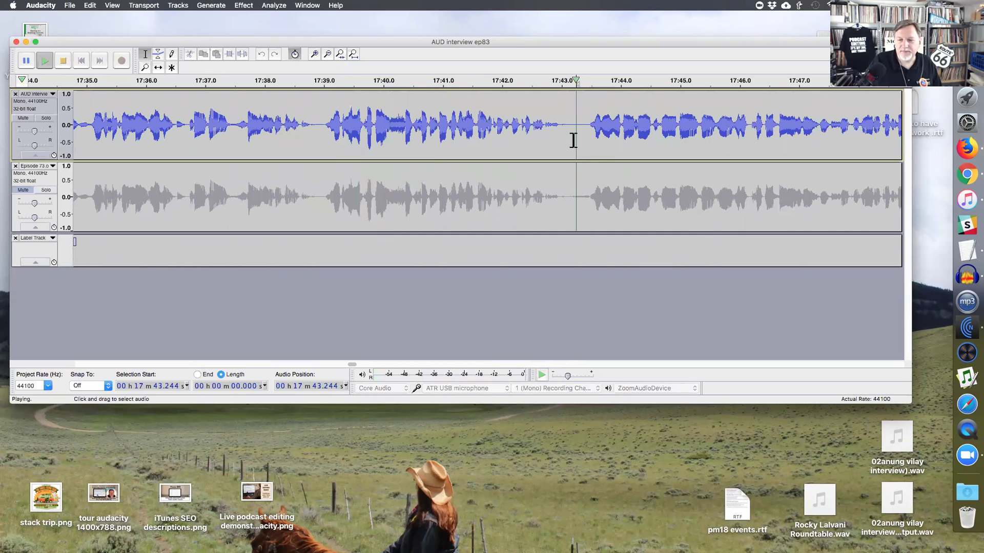
- Zoom in to inspect the edit near 17:43, then zoom out and set playback start near 17:38.9
key(super+1)
drag(461, 132, 467, 133)
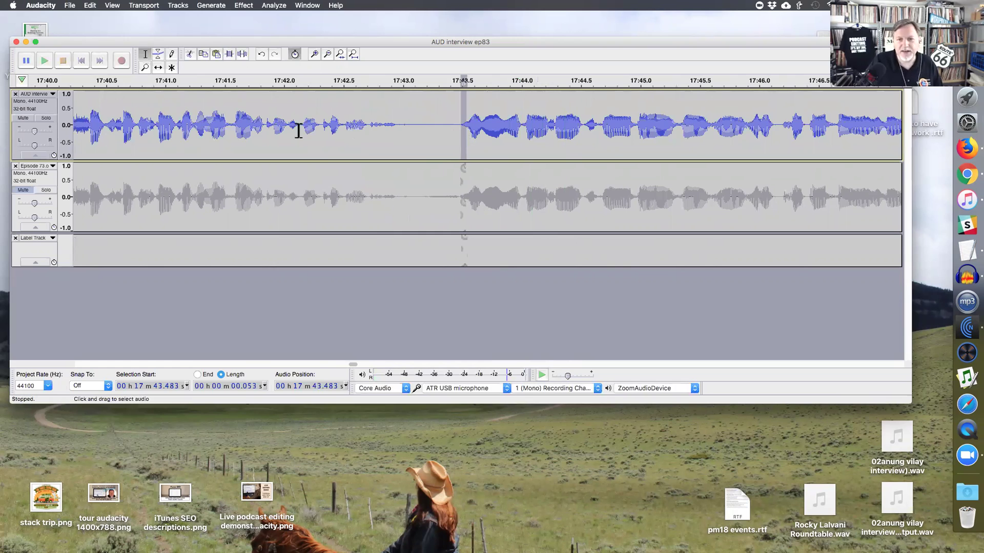
click(166, 131)
key(super+3)
click(202, 126)
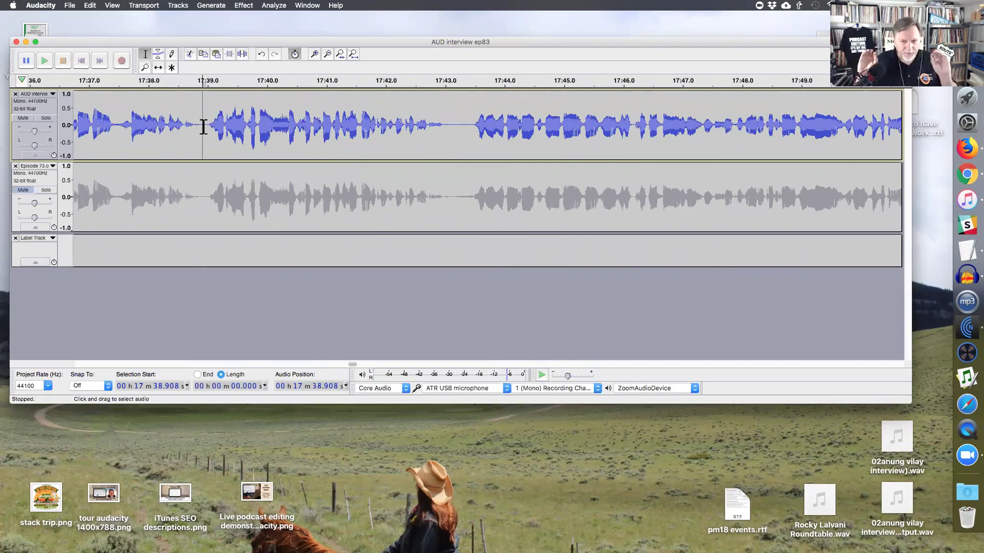
- Replay the edited section and delete the 0.62 s stretch from about 17:45.3 to 17:45.9
key(space)
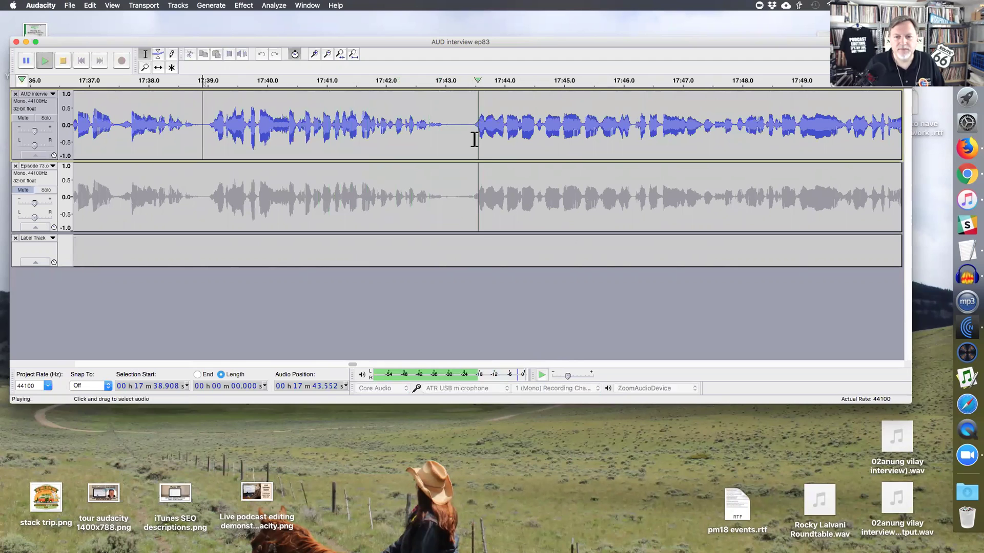
click(635, 130)
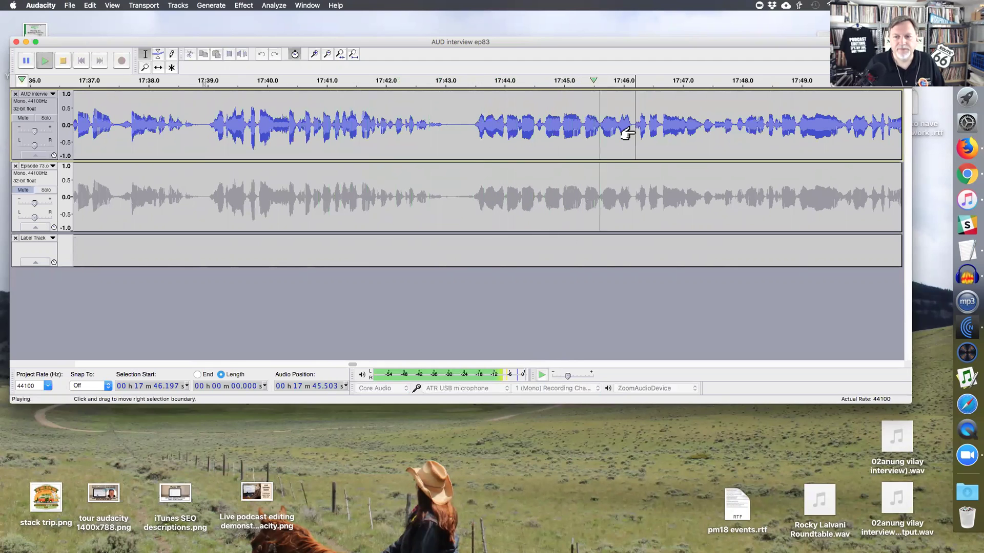
key(space)
click(527, 131)
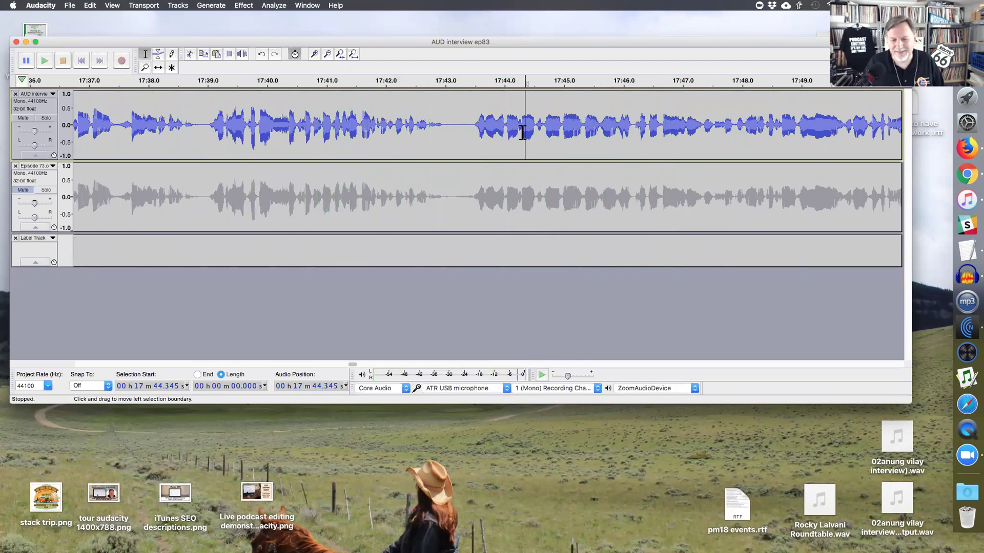
key(ctrl+1)
scroll(441, 138, right, 3)
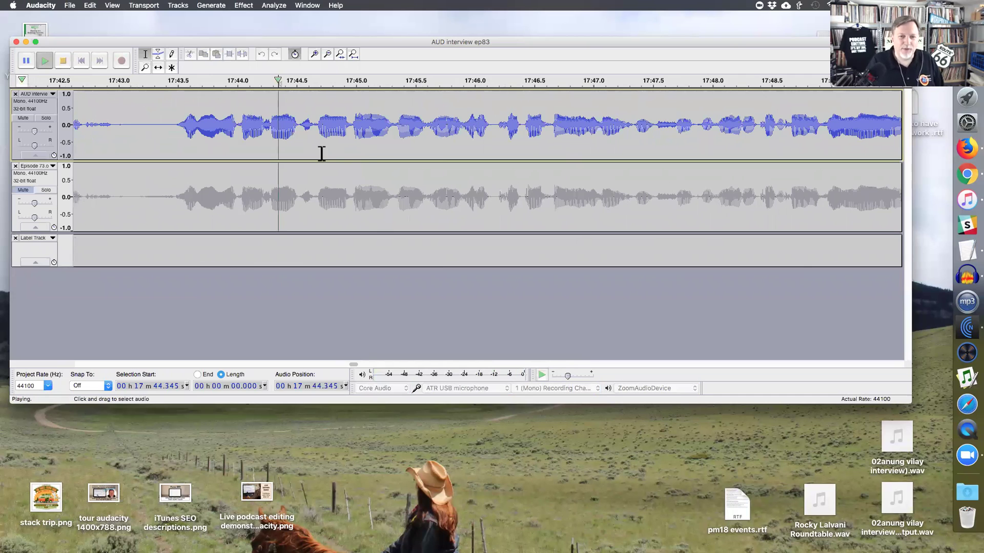
key(space)
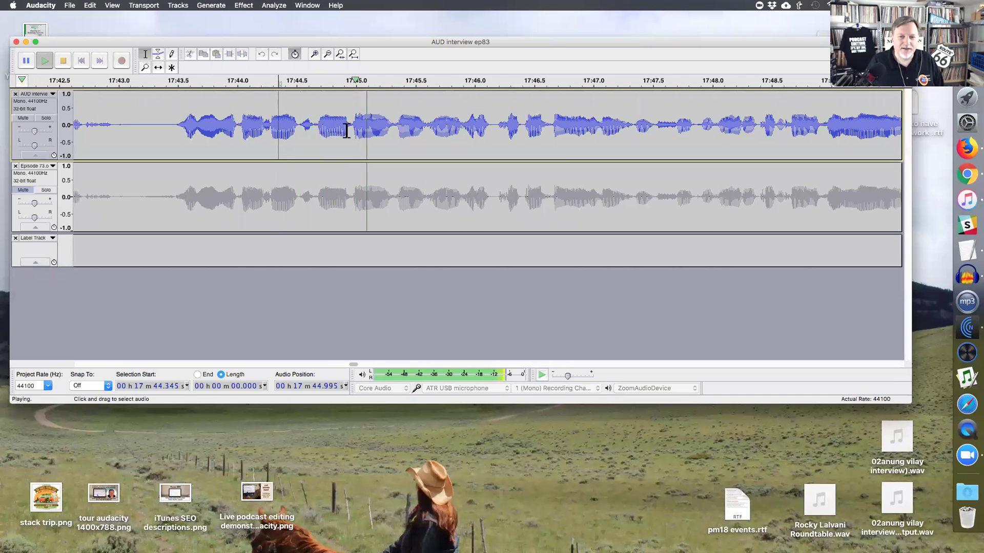
key(space)
drag(397, 132, 466, 129)
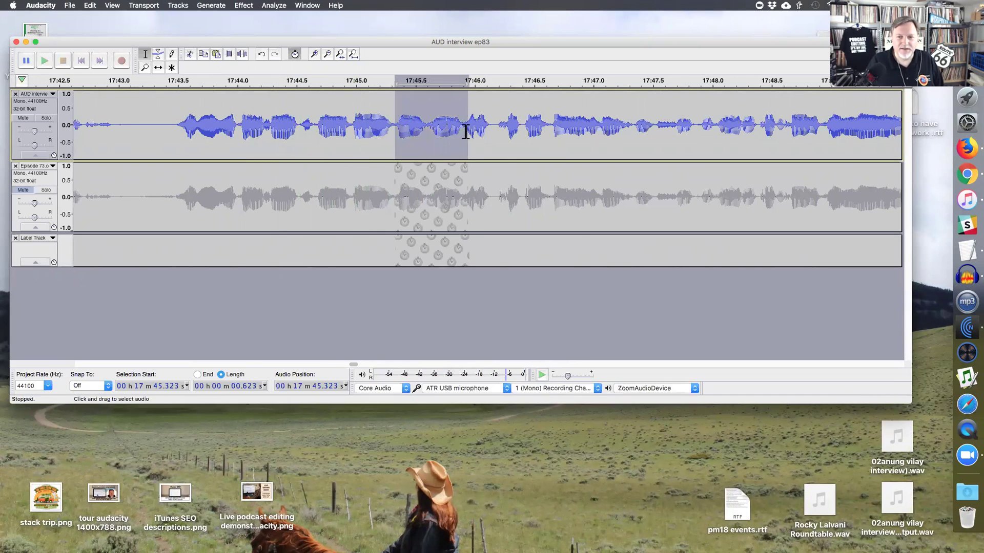
key(Delete)
- Play ahead to 17:52 and delete the 0.481 s stretch from 17:52.552 to 17:53.033
click(244, 134)
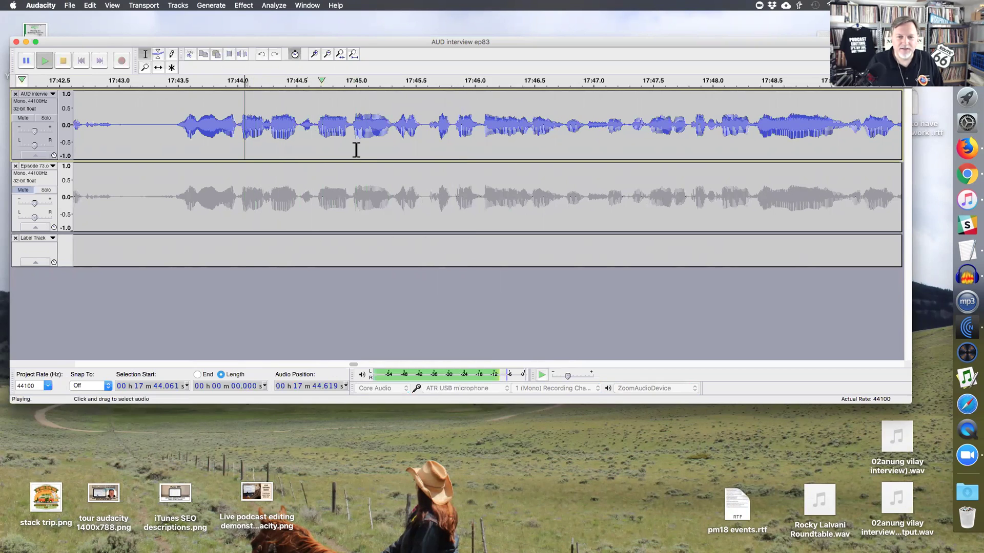
click(565, 128)
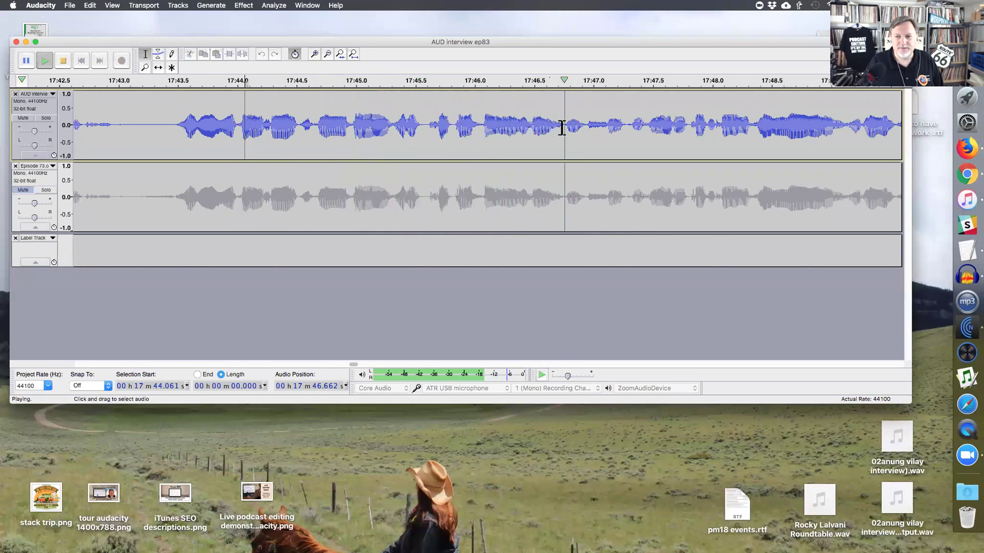
click(690, 129)
key(super+3)
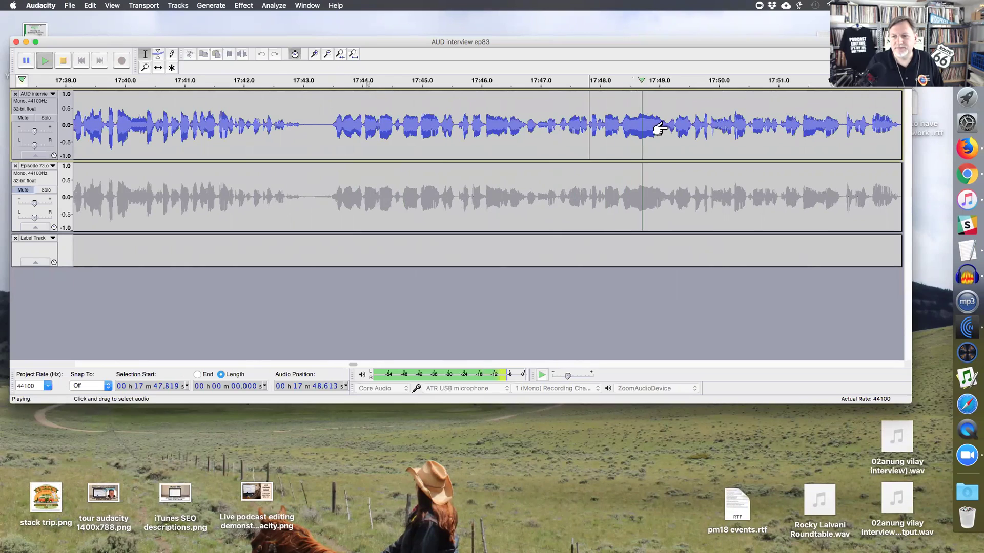
click(654, 127)
key(super+1)
click(659, 129)
click(704, 134)
key(super+3)
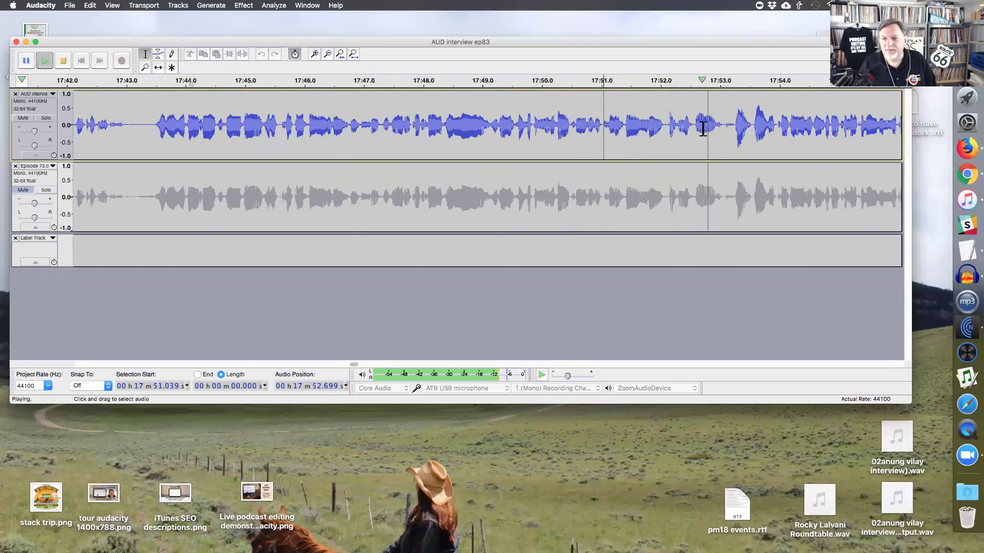
key(super+1)
key(space)
click(415, 137)
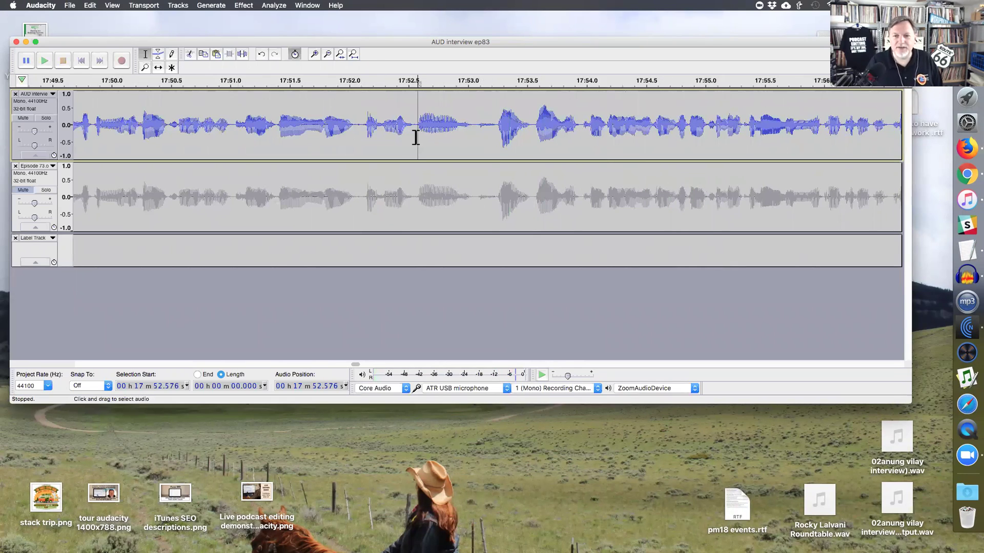
shift+click(470, 133)
key(Delete)
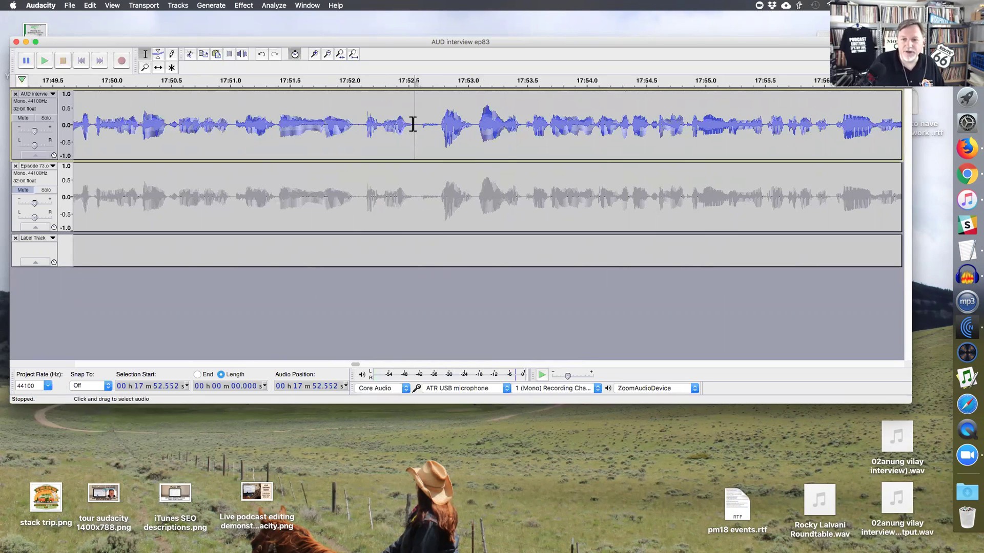
- Zoom in and delete a tiny sliver of audio at 17:52.62
key(super+1)
drag(504, 137, 509, 138)
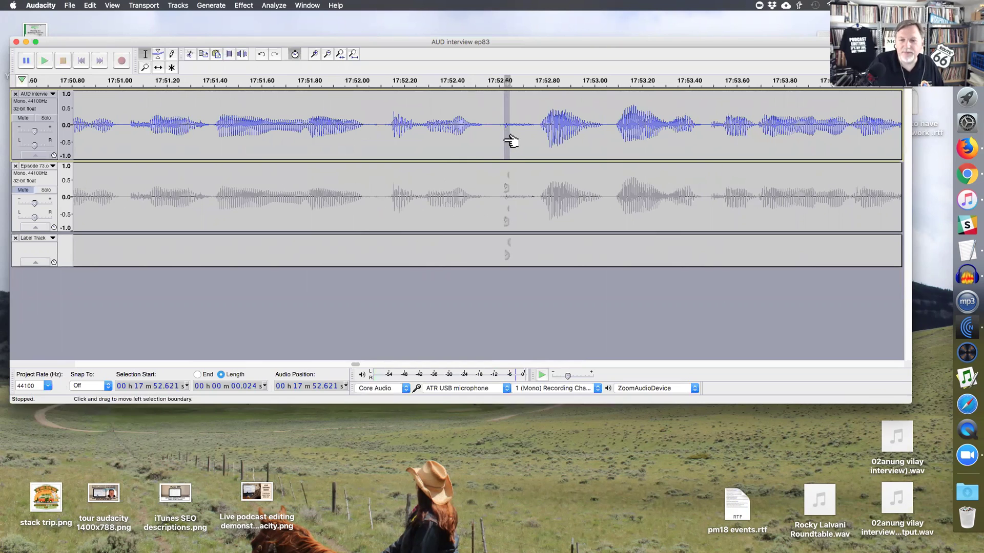
key(space)
key(BackSpace)
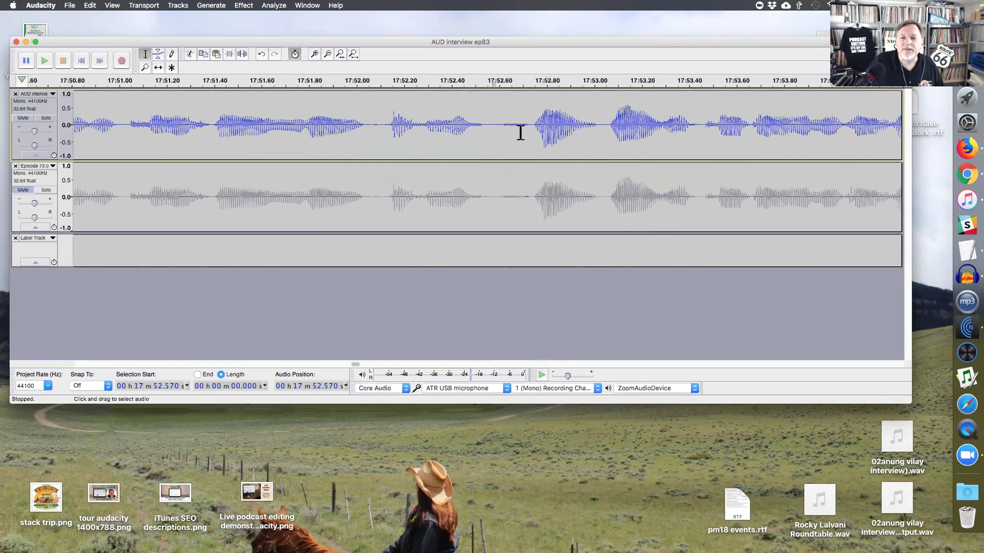
- Replay the cut, then lower the short noise at 17:52.57 by 12.72 dB with Amplify
drag(493, 132, 529, 133)
click(383, 134)
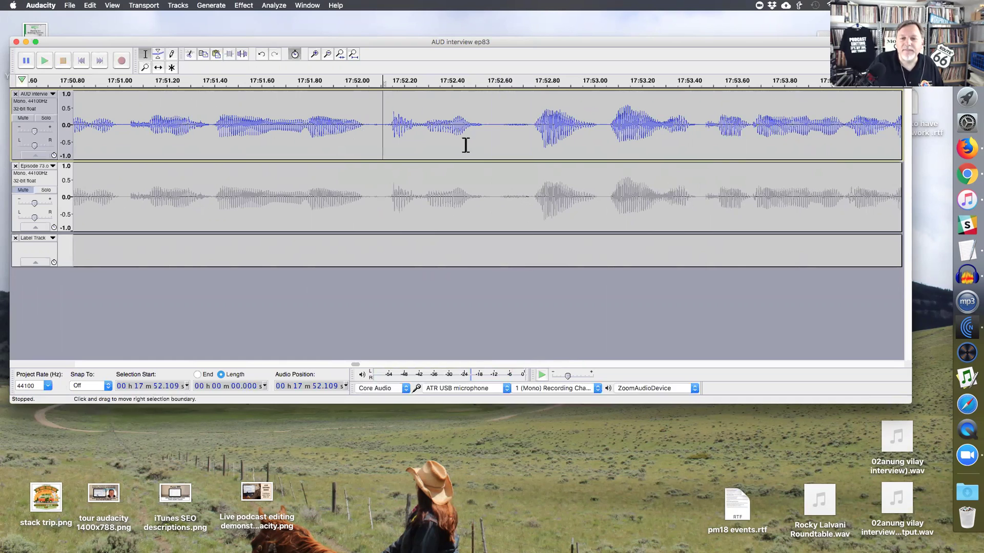
key(space)
key(space)
click(533, 136)
key(space)
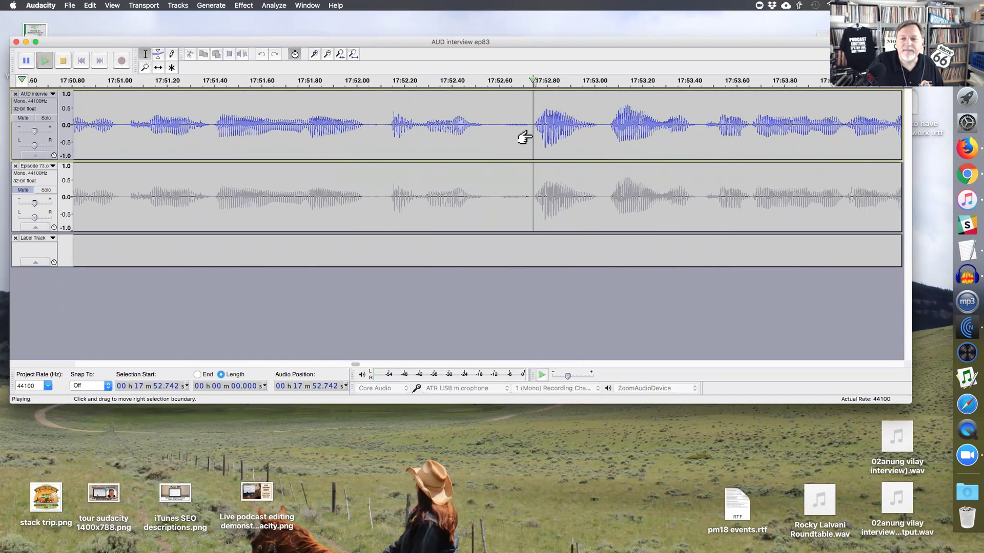
key(space)
drag(530, 137, 492, 142)
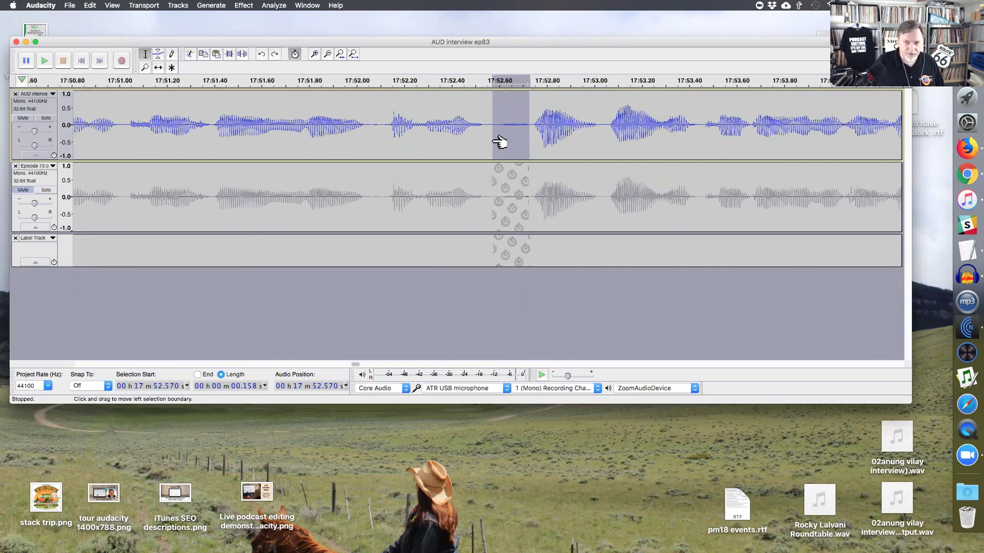
key(super+r)
key(BackSpace)
key(BackSpace)
text(12)
key(Return)
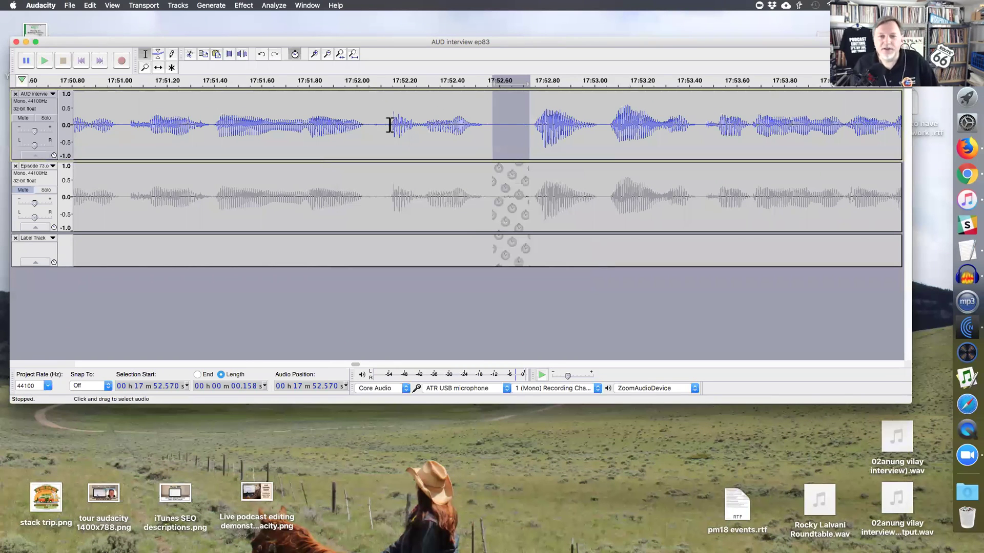
- Replay the quieter section, then delete a short stretch around 17:53.1
click(391, 125)
key(space)
key(super+3)
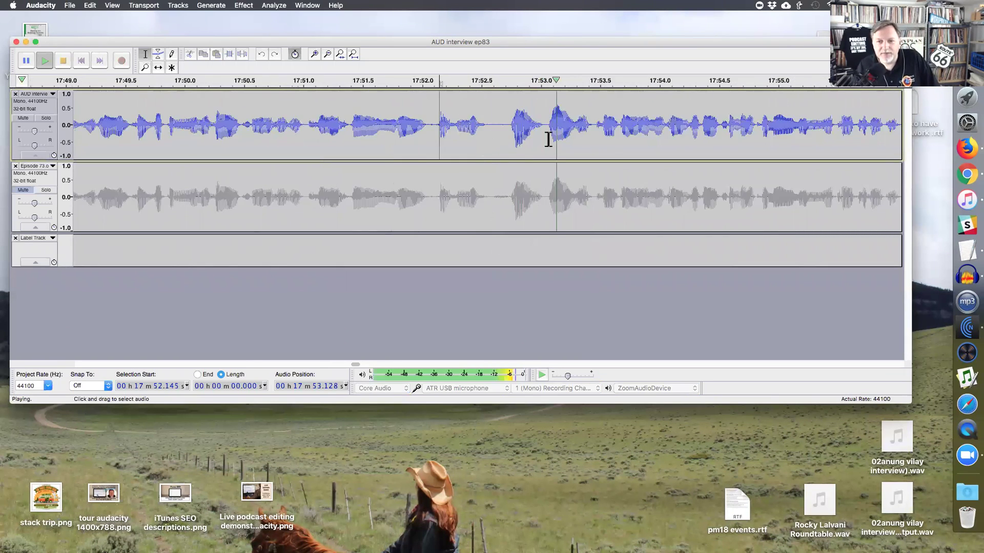
key(space)
drag(575, 128, 549, 136)
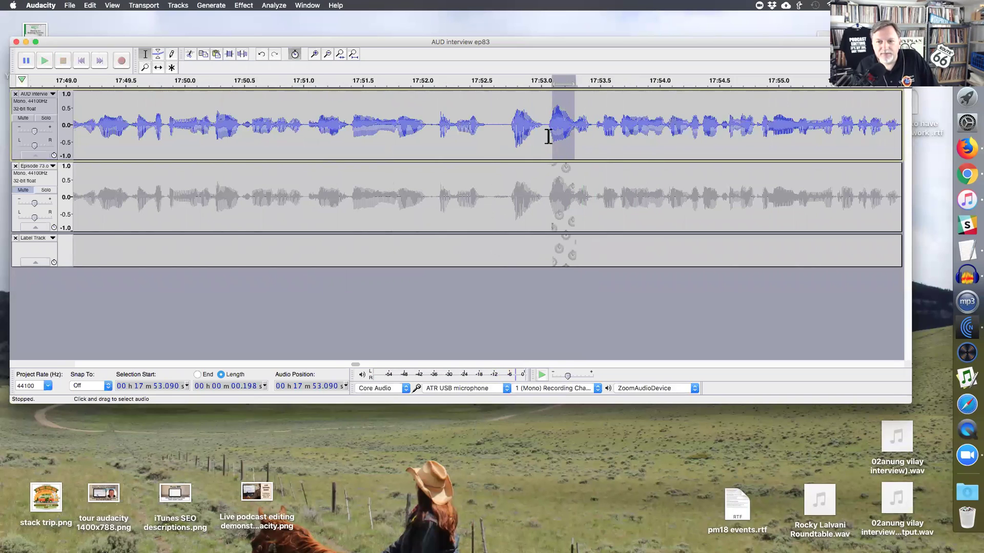
key(BackSpace)
key(space)
key(space)
- Add a point label at 17:52.69 with Cmd+B
click(504, 140)
key(super+b)
click(412, 143)
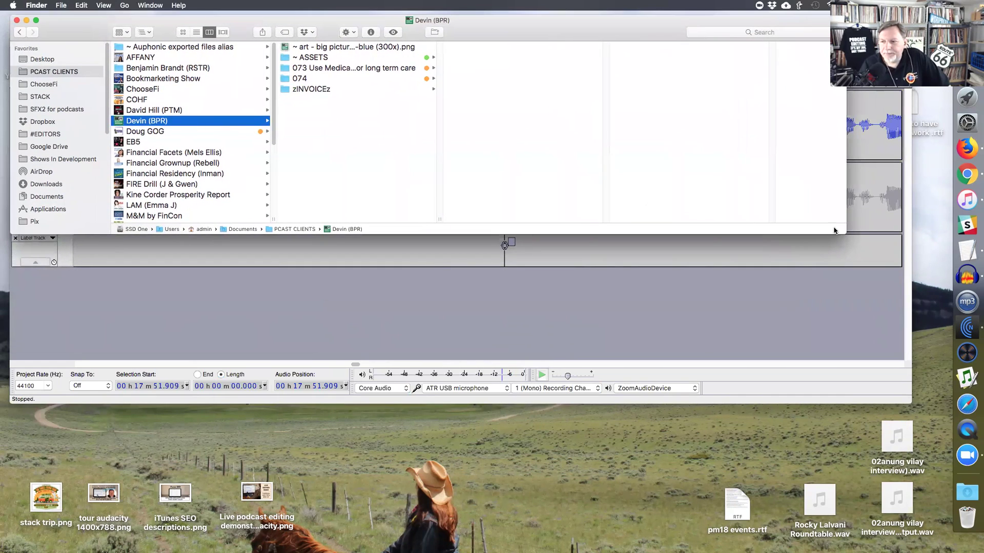
- Enlarge the Finder window and keep the BPR folder in column view
drag(845, 234, 858, 516)
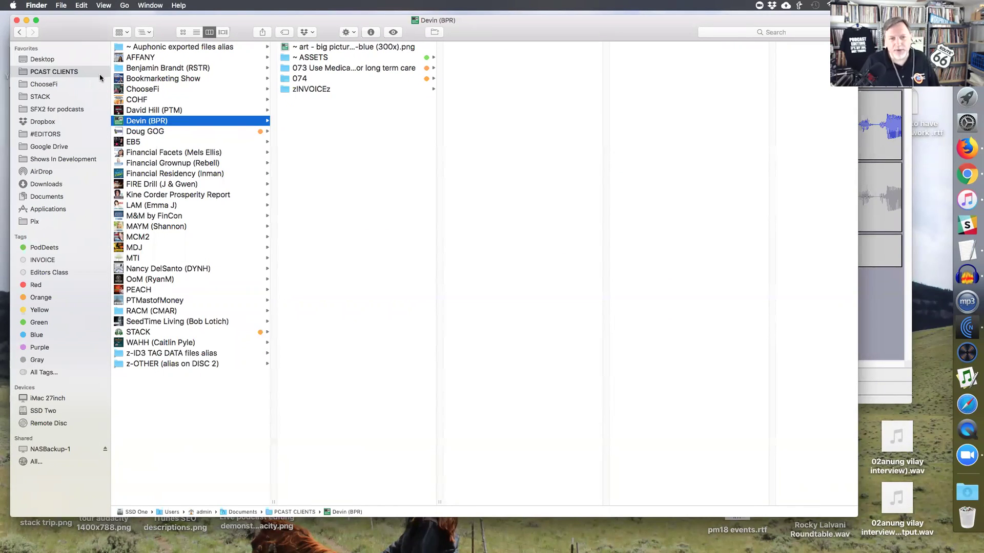
click(196, 31)
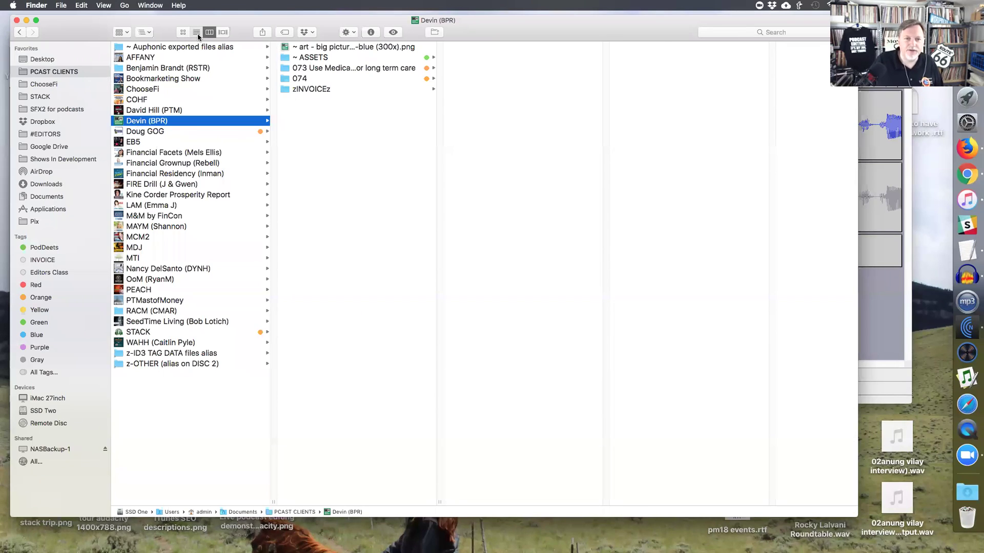
click(210, 32)
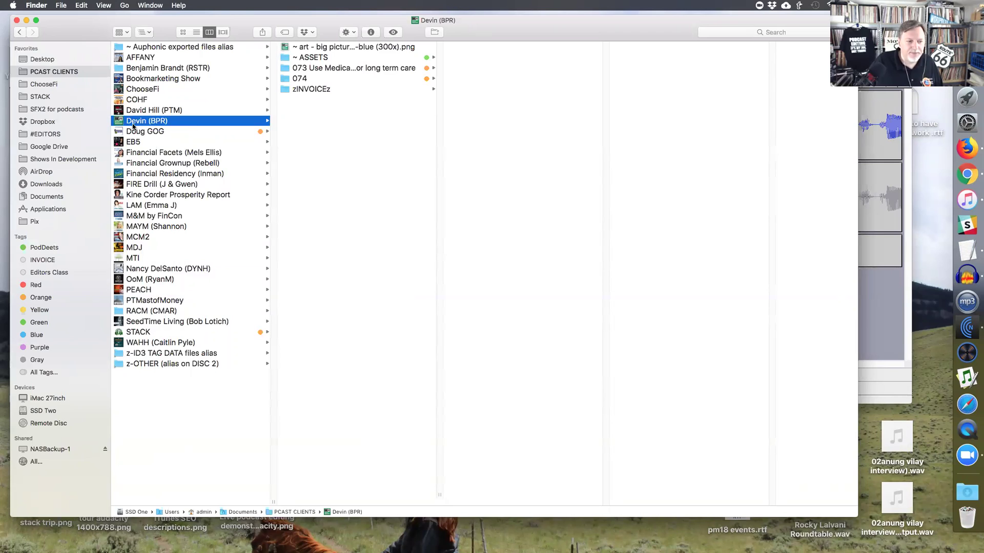
- Preview the big picture retirement-blue artwork, cancel the accidental rename, and open ~ ASSETS
click(313, 49)
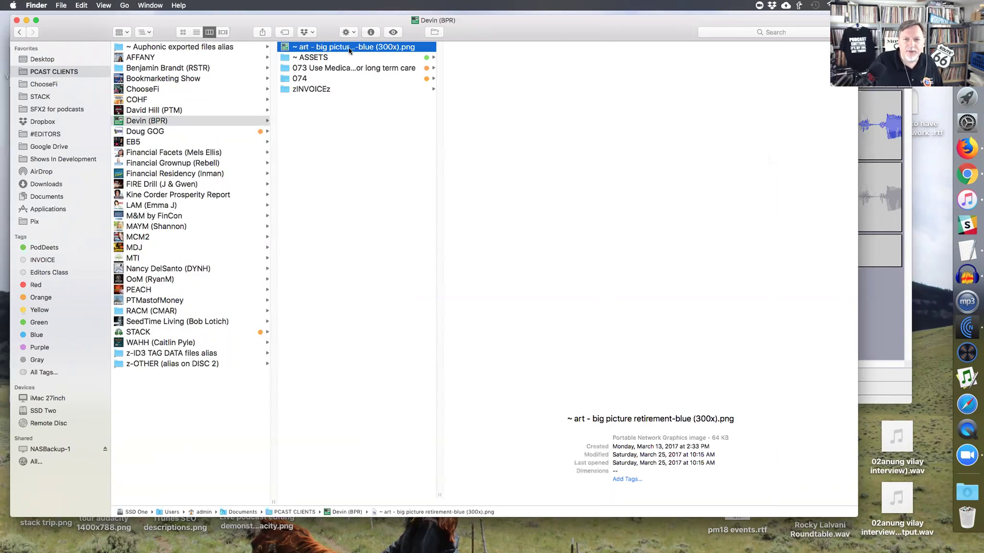
click(369, 47)
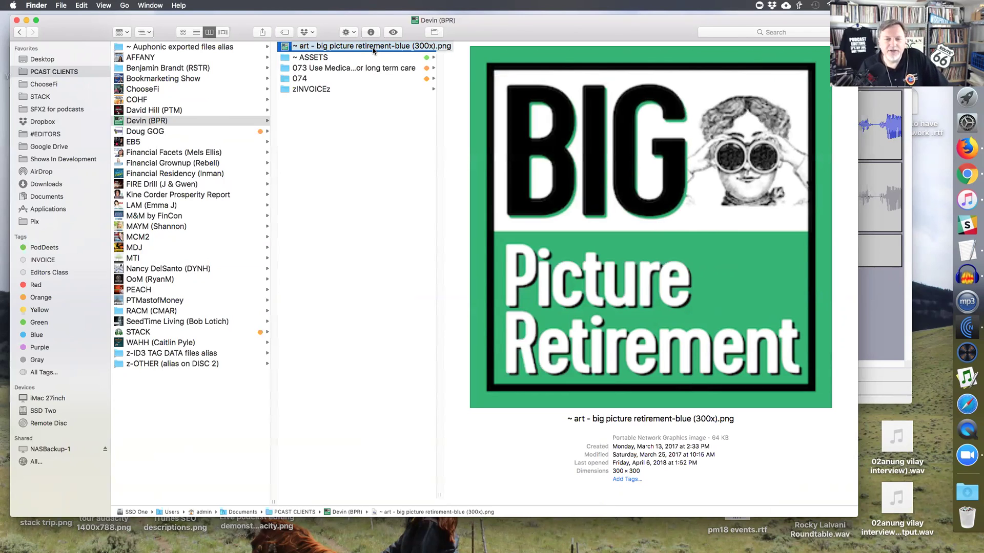
key(Return)
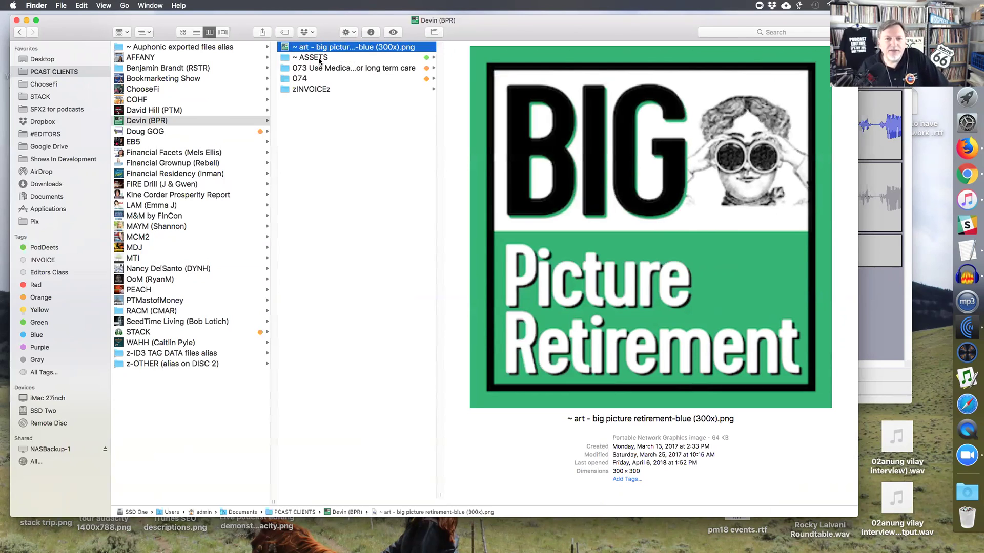
click(319, 59)
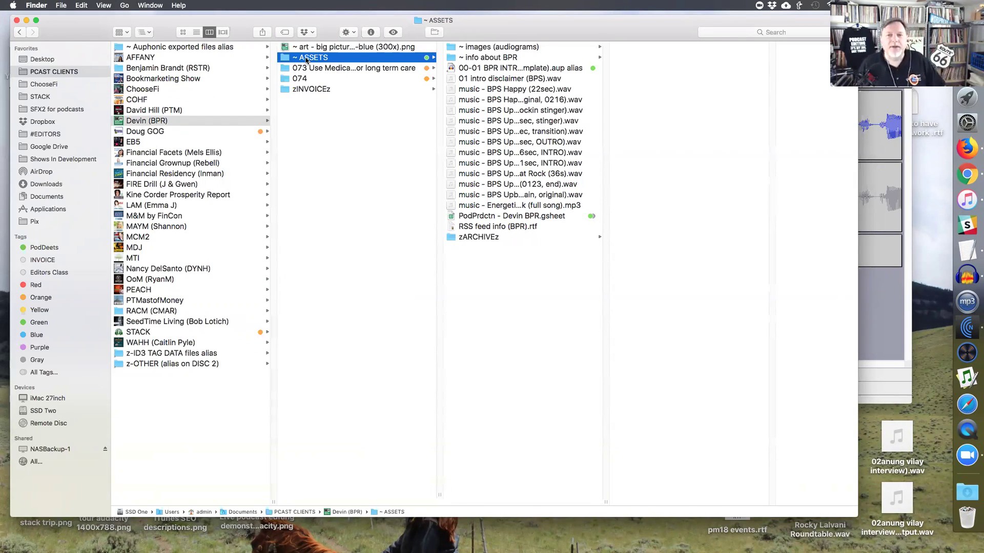
- Preview the two profile pictures in the ~ images (audiograms) folder
click(476, 47)
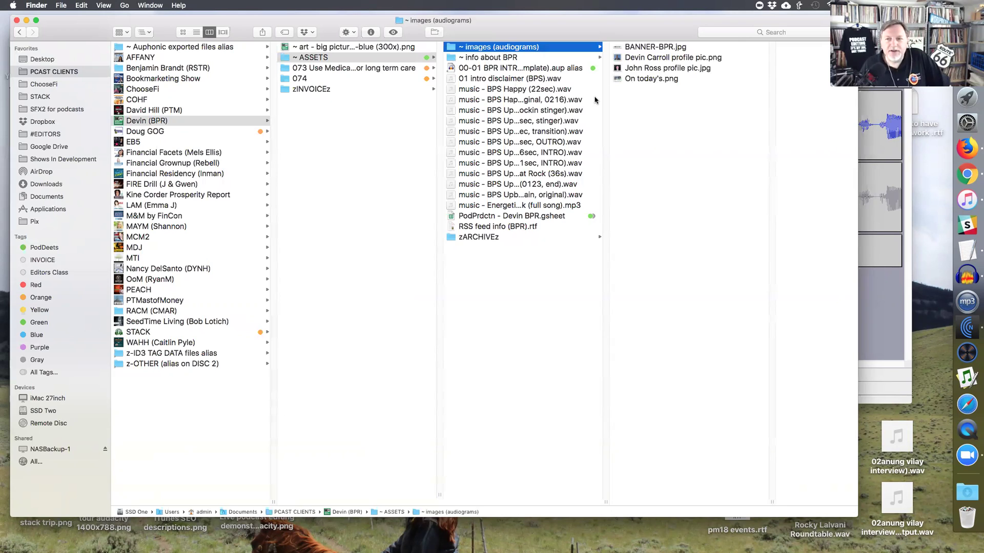
click(658, 58)
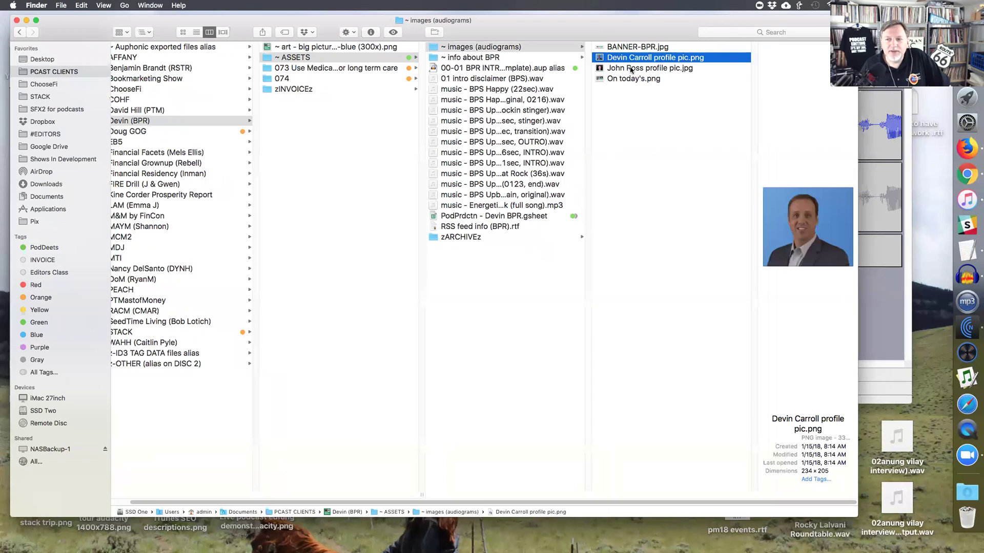
click(631, 69)
- Browse the ~ info about BPR folder's intro disclaimer, stinger, transition, outro and intro music files
click(493, 57)
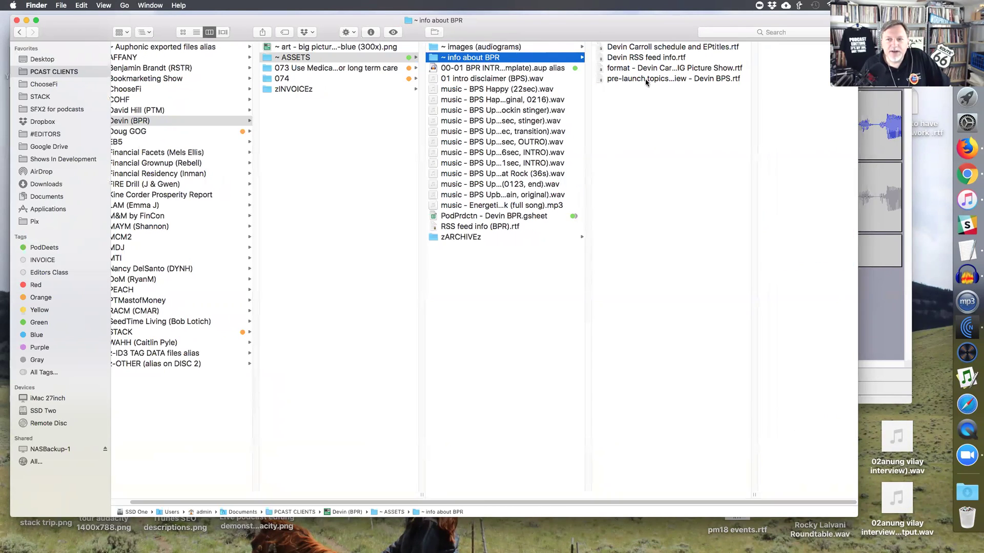
click(507, 79)
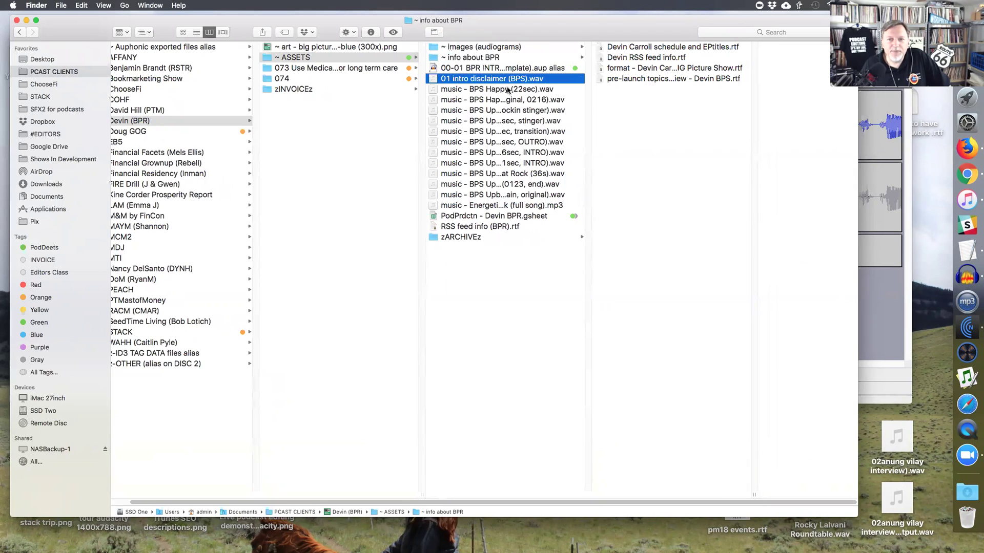
click(506, 89)
drag(588, 498, 663, 498)
click(526, 111)
key(Down)
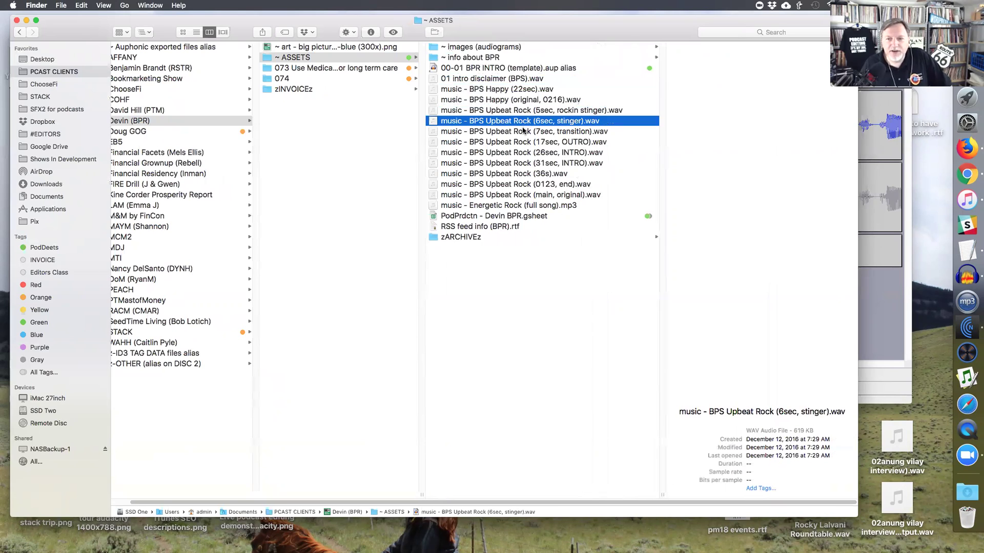
key(Down)
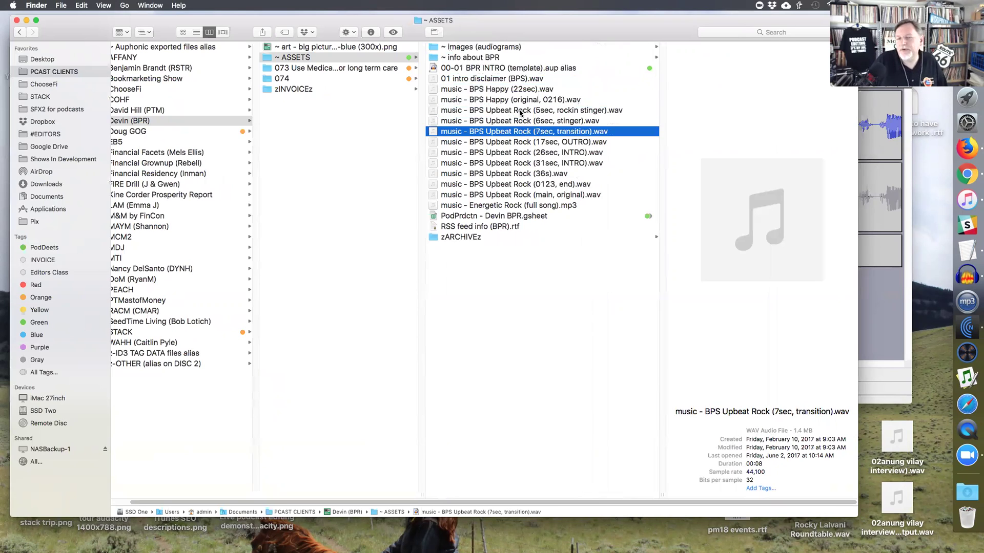
click(520, 111)
click(517, 130)
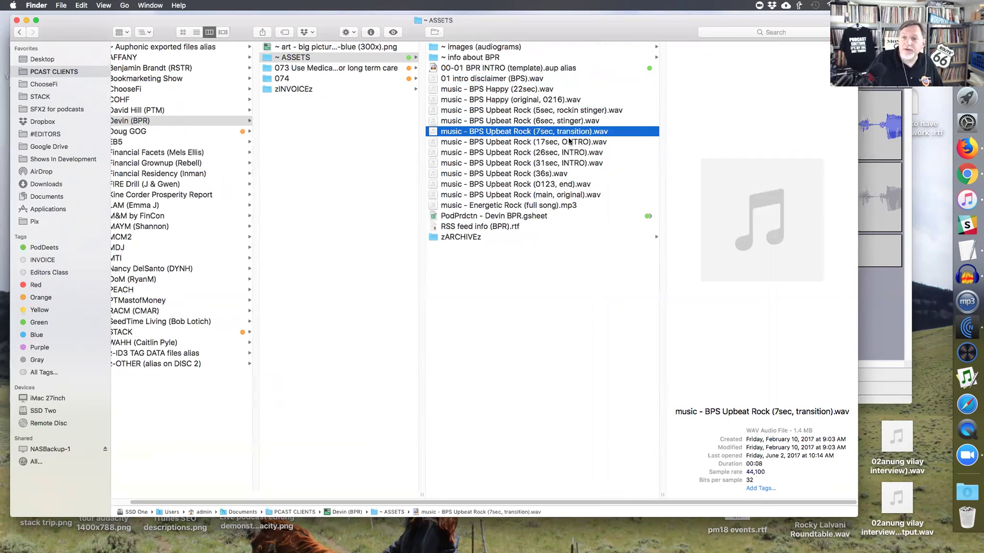
click(567, 142)
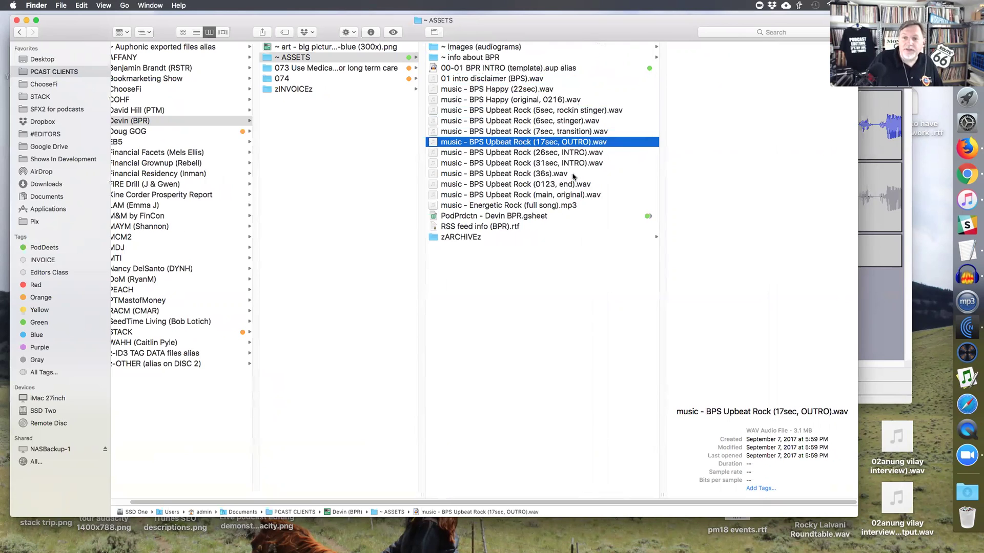
key(Down)
key(Down)
click(554, 152)
key(Down)
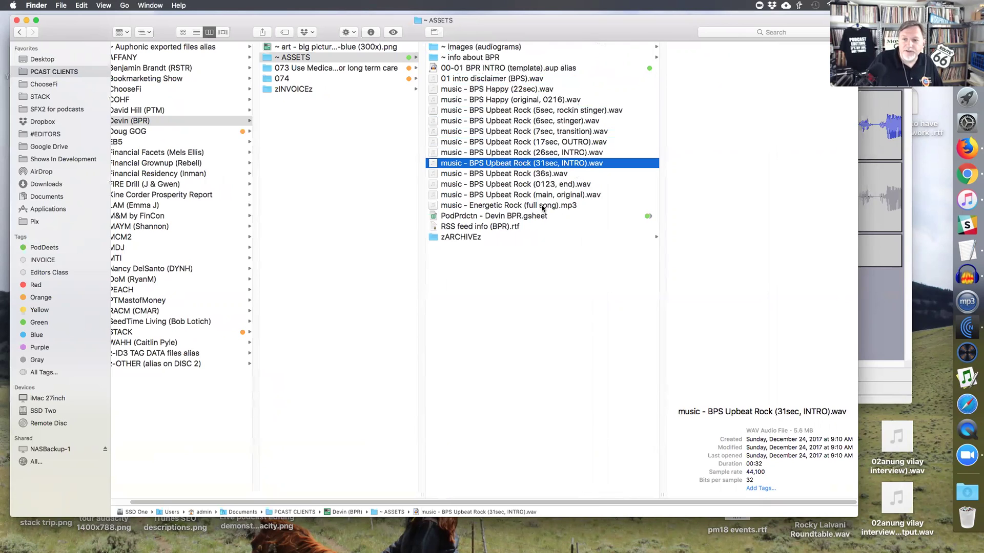
- Preview the original and blue 3000x big picture retirement artwork in zARCHIVEz
click(494, 238)
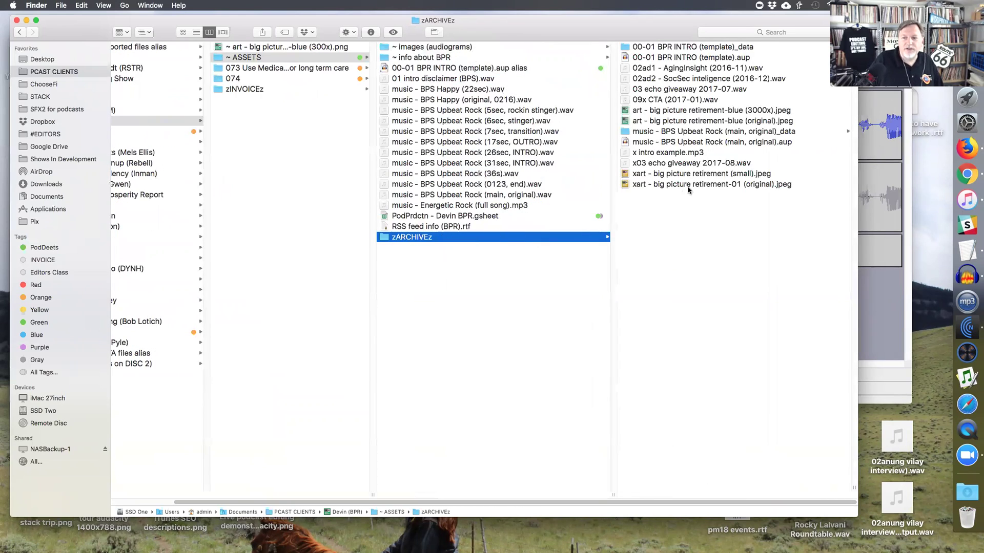
click(687, 185)
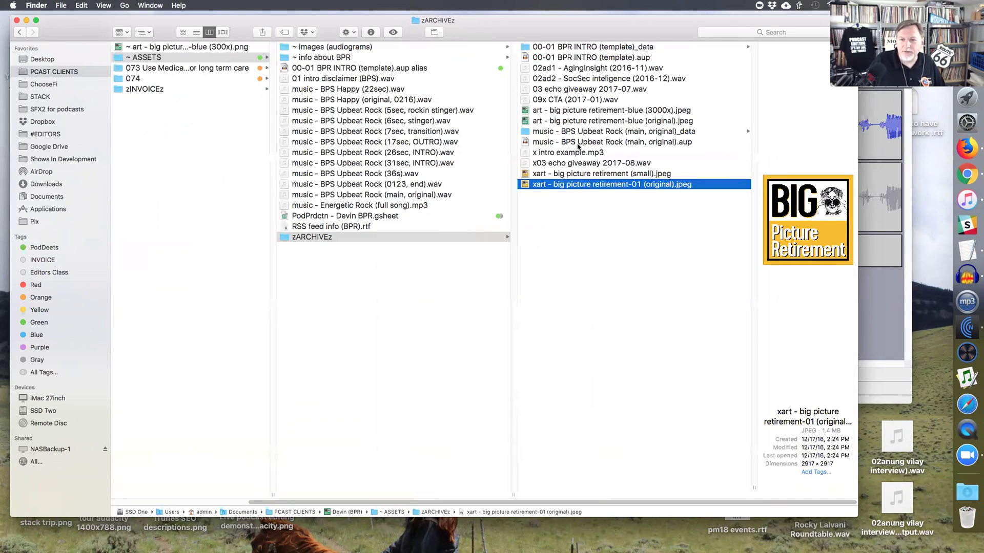
click(584, 110)
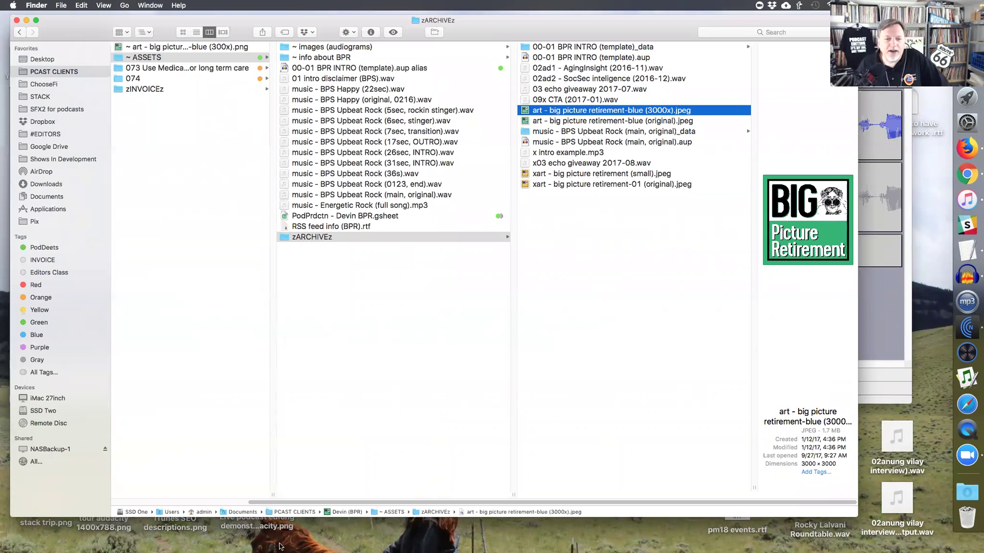
- Go back to ~ ASSETS and open the zINVOICEz folder
scroll(280, 507, left, 5)
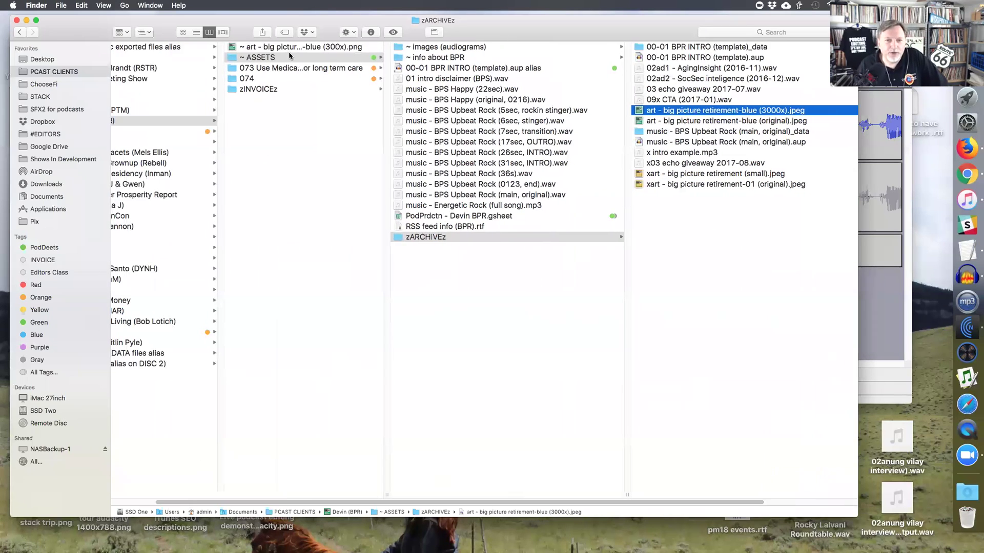
click(296, 58)
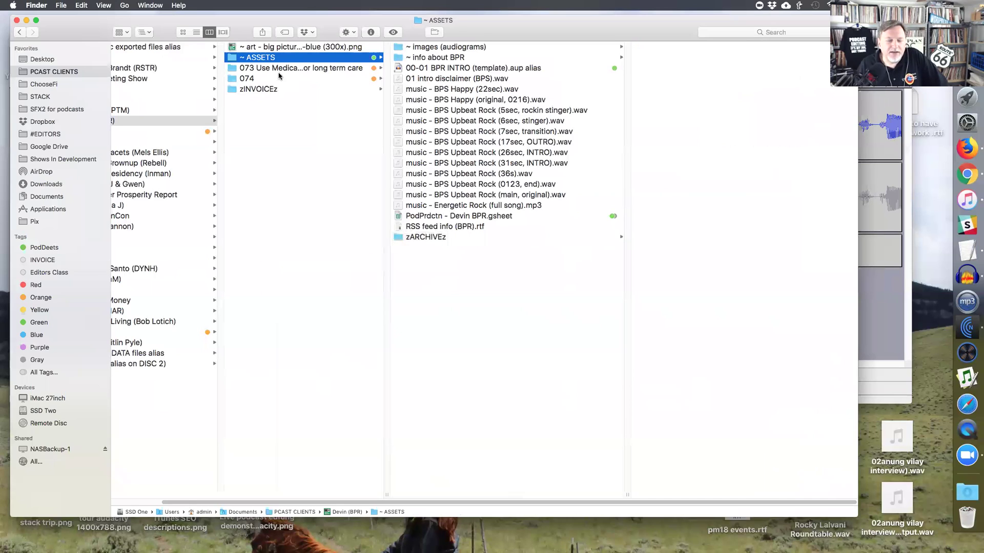
click(274, 91)
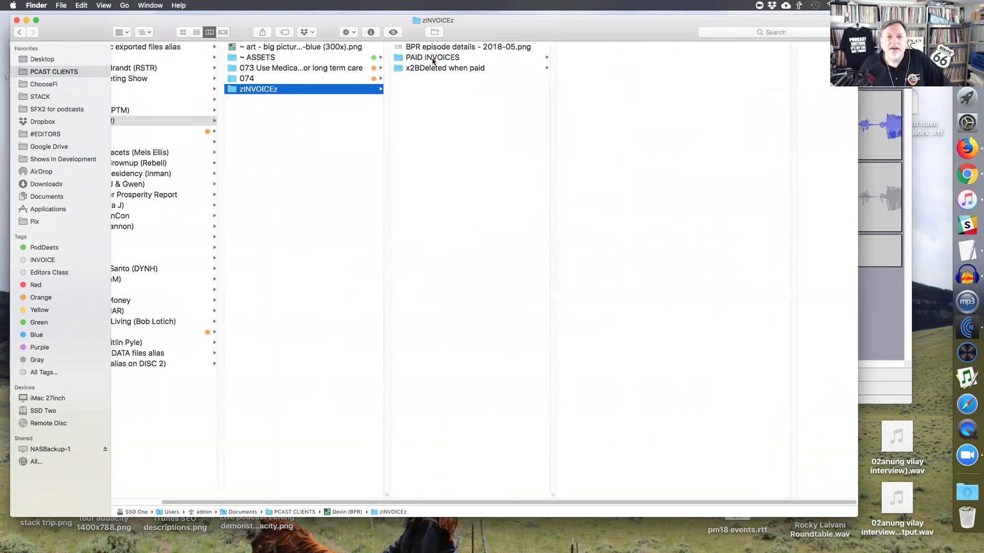
- Open x2BDeleted when paid, widen the column, and select episode 073 Use Medicaid
click(466, 68)
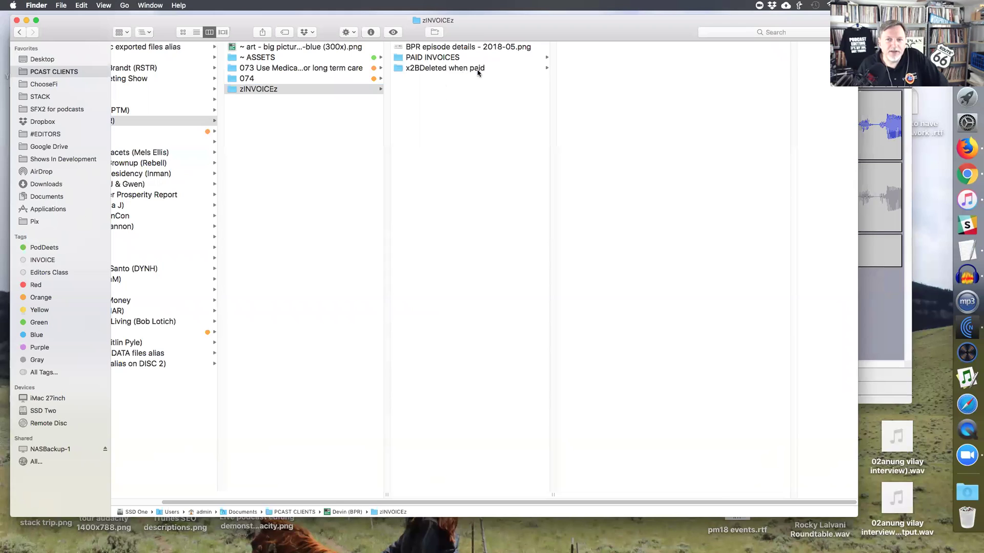
drag(719, 494, 768, 387)
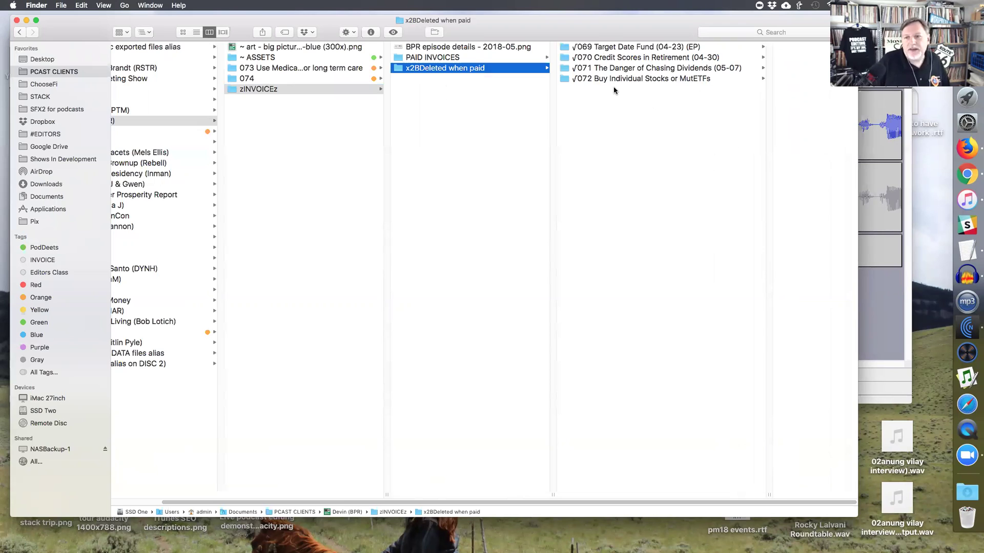
click(274, 69)
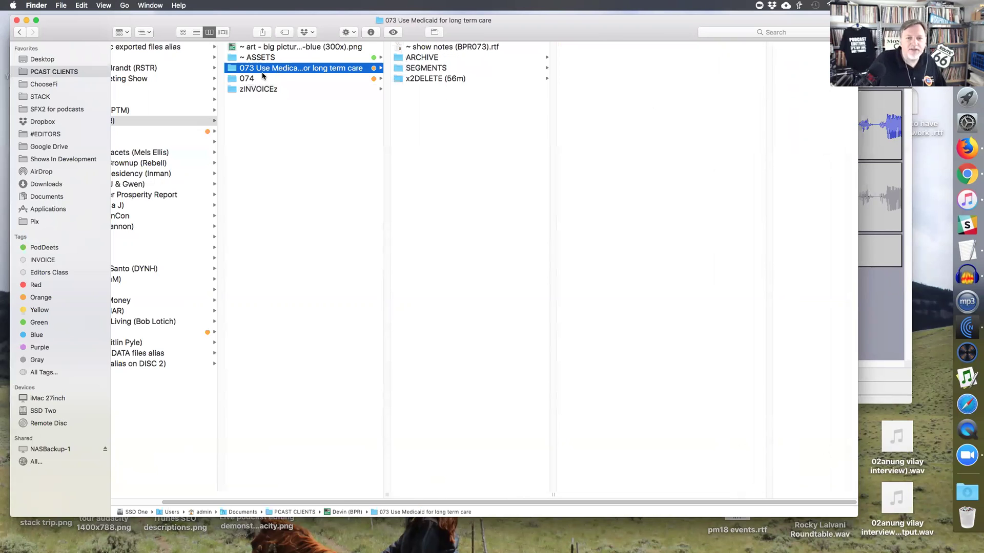
- Compare episode folders 073 and 074, ending with folder 074's contents shown
key(Down)
key(Up)
key(Down)
key(Up)
key(Down)
click(367, 68)
click(357, 79)
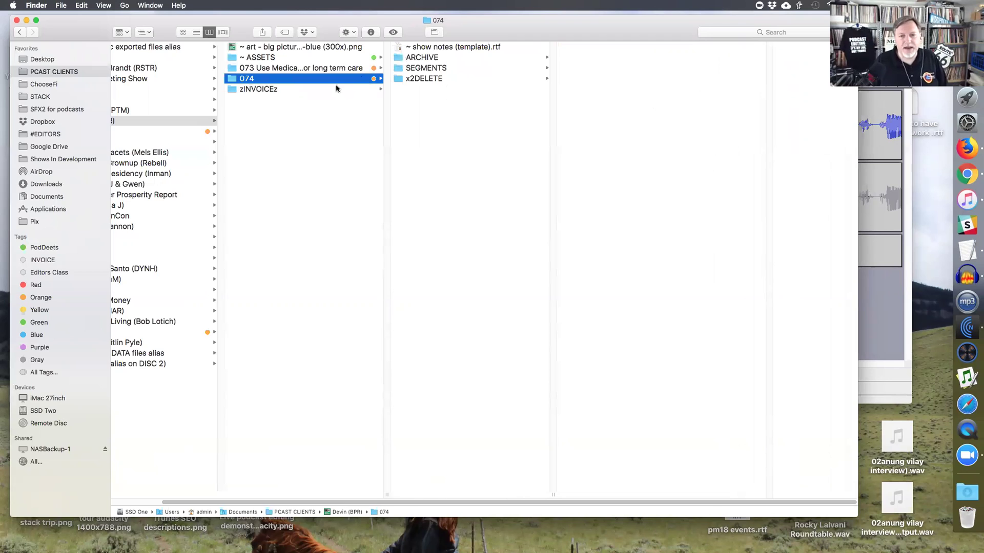
- Preview episode 073's show notes, then open AUD interview ep83.aup from its ARCHIVE folder
click(338, 67)
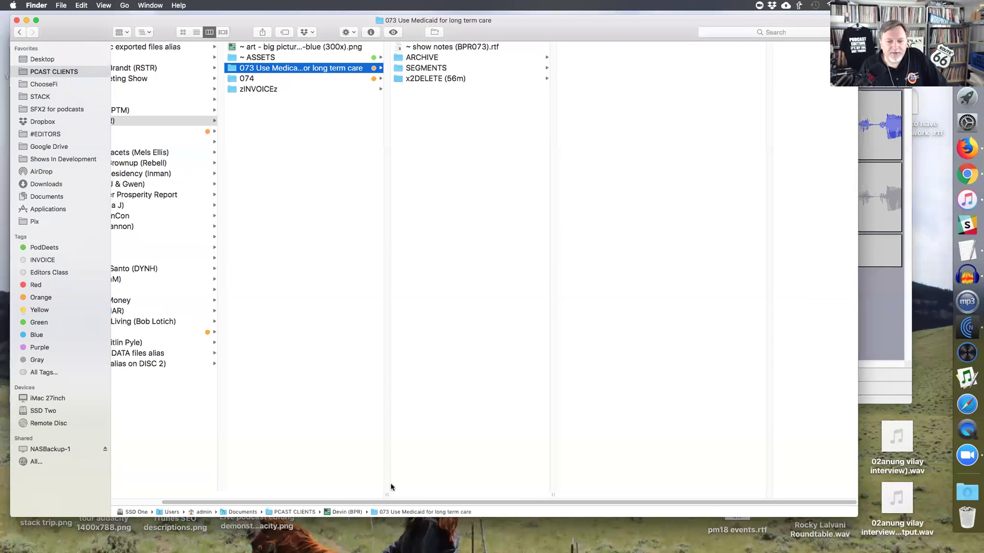
drag(387, 492, 410, 493)
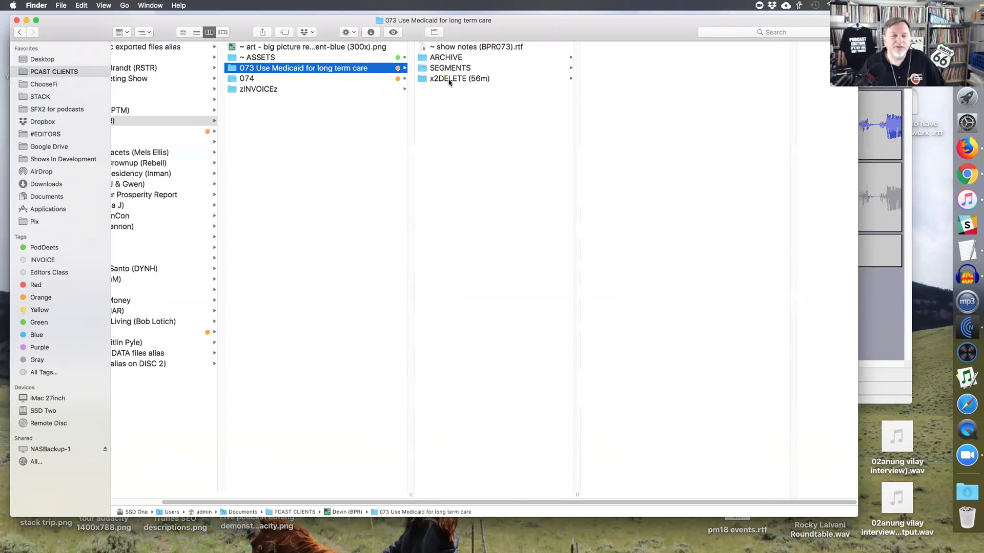
click(499, 49)
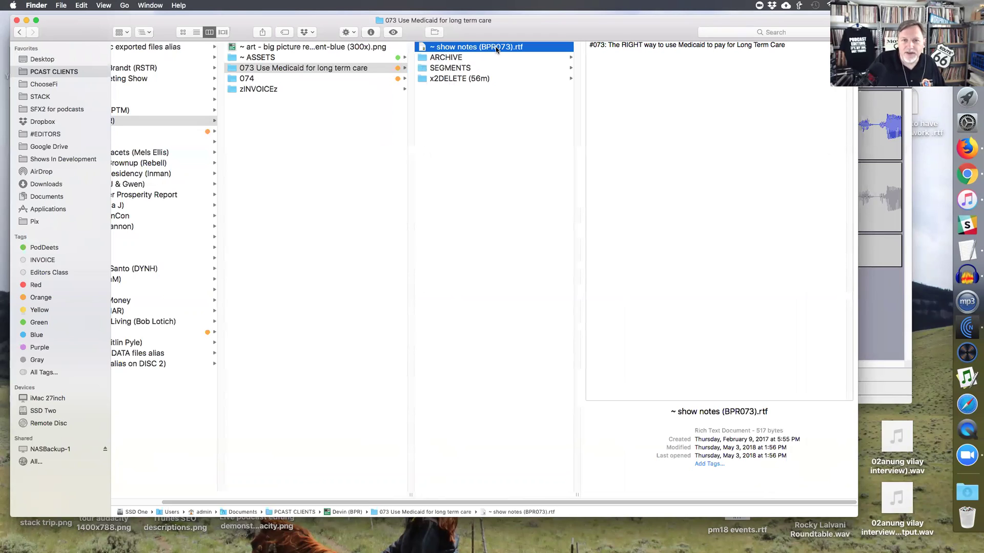
click(458, 58)
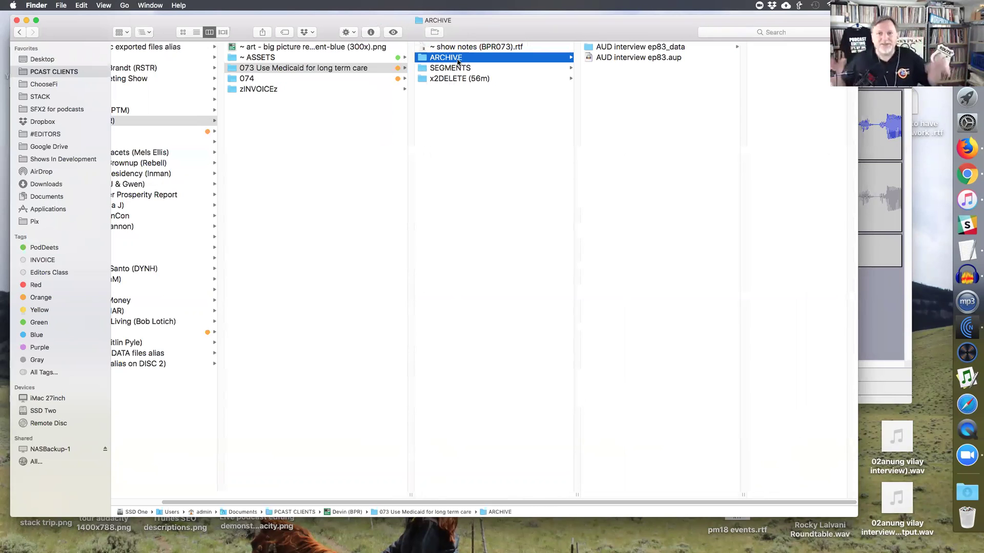
double_click(639, 56)
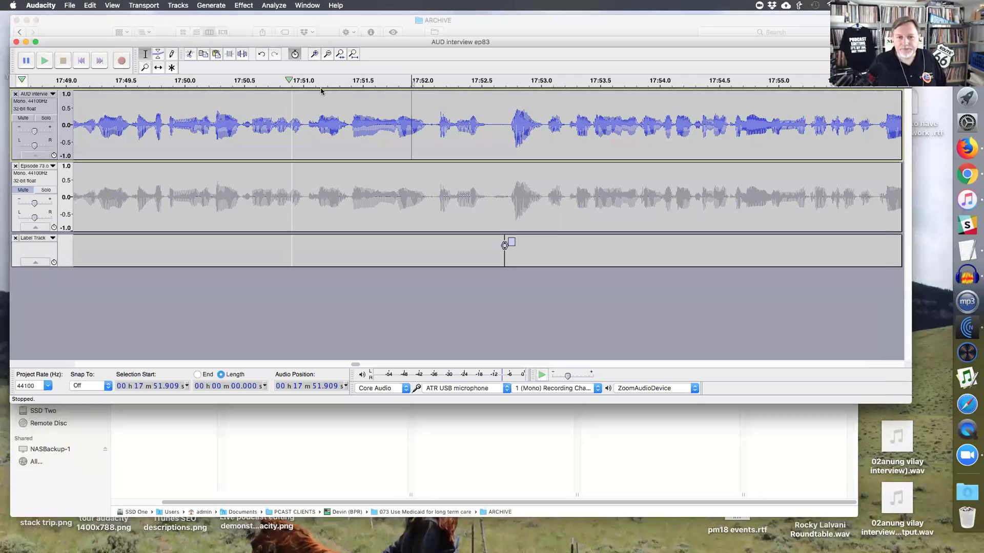
- Save the open interview project, then quit Audacity
click(69, 6)
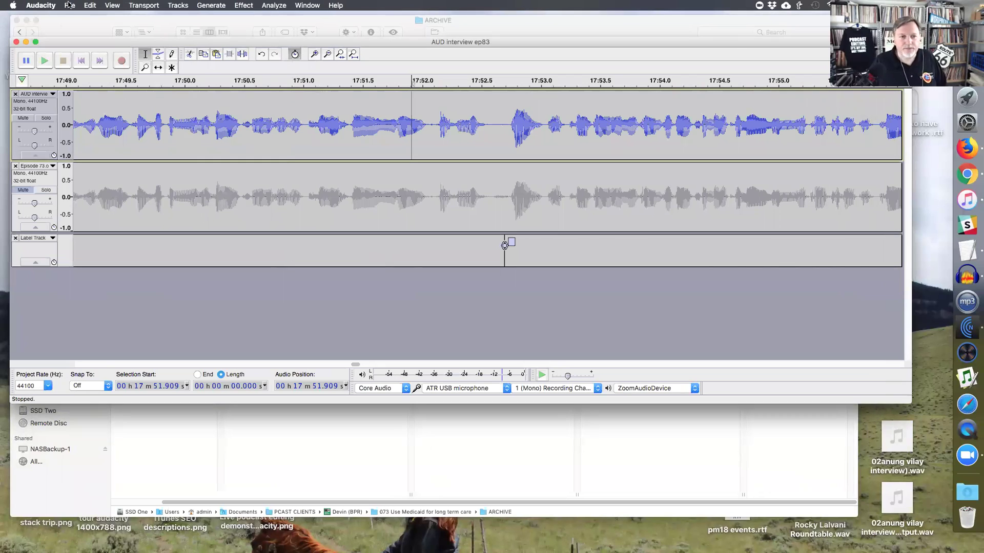
click(103, 59)
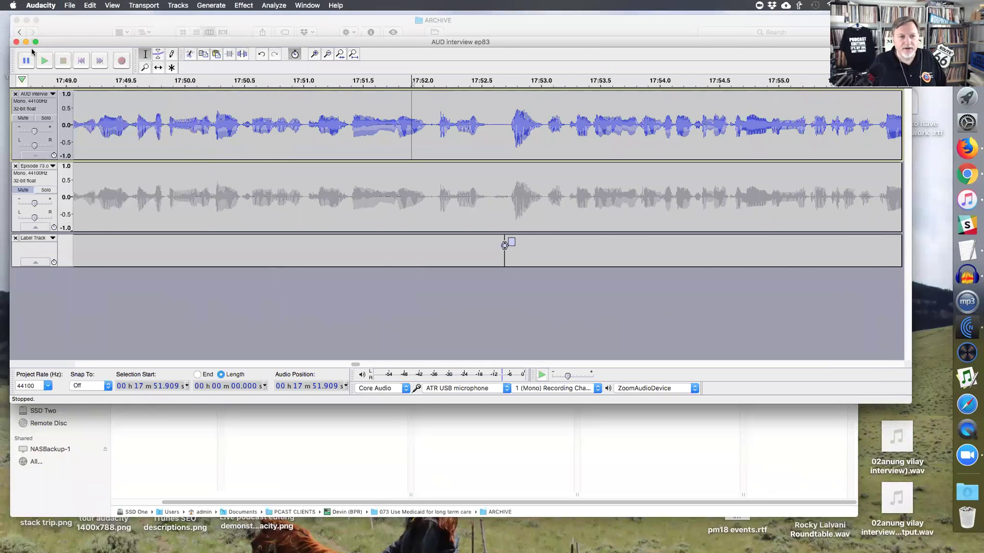
key(super+q)
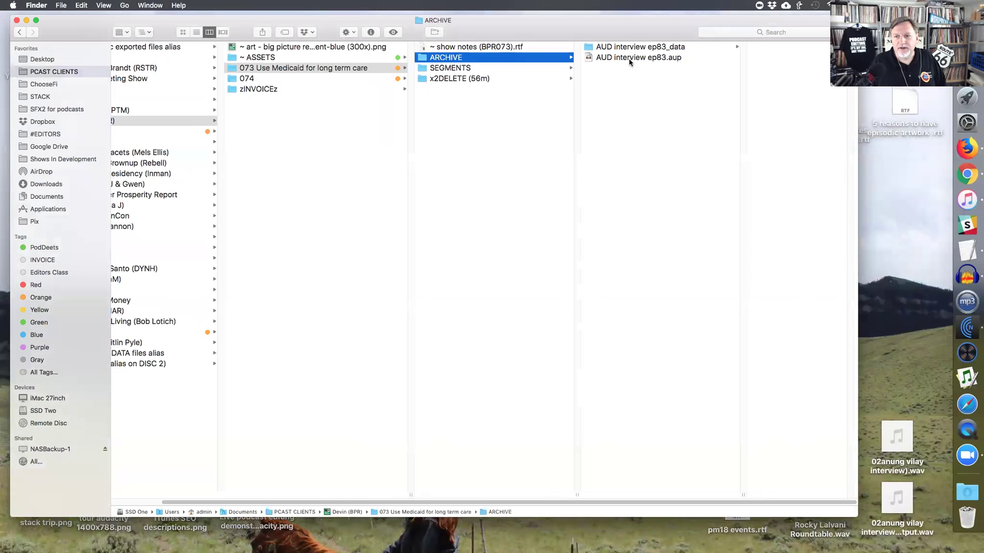
- Inspect AUD interview ep83.aup and its ep83_data folder, then reopen it and start Save Project As
click(663, 59)
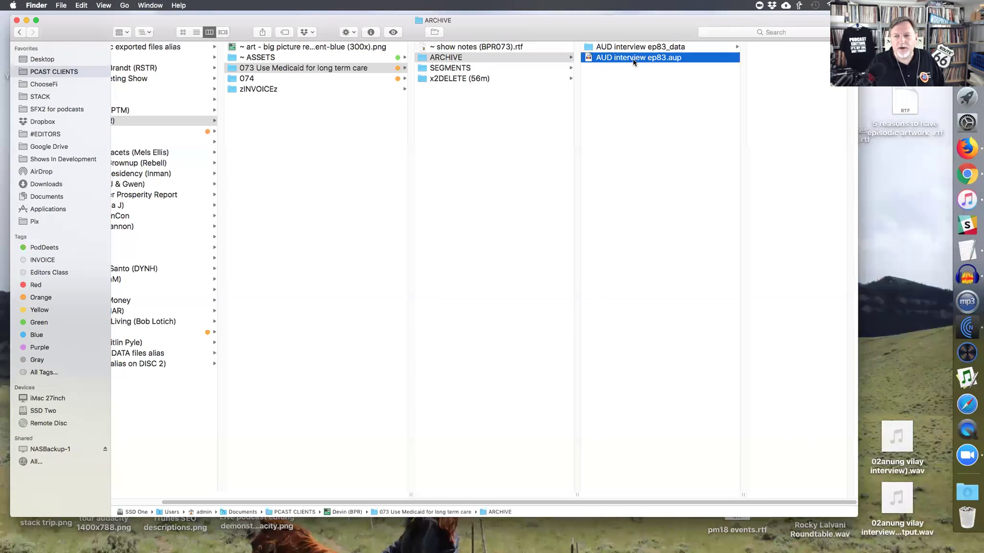
click(673, 48)
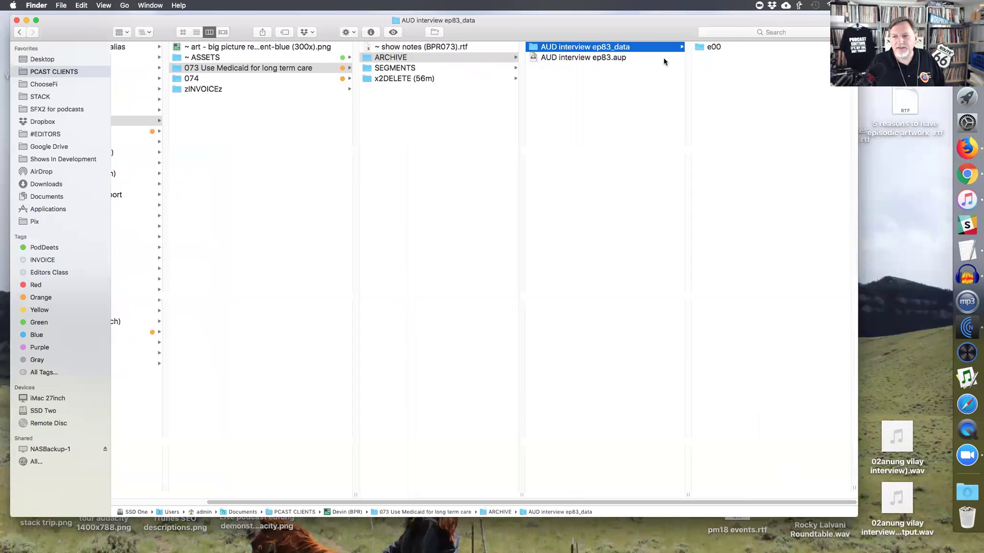
click(587, 62)
key(super+a)
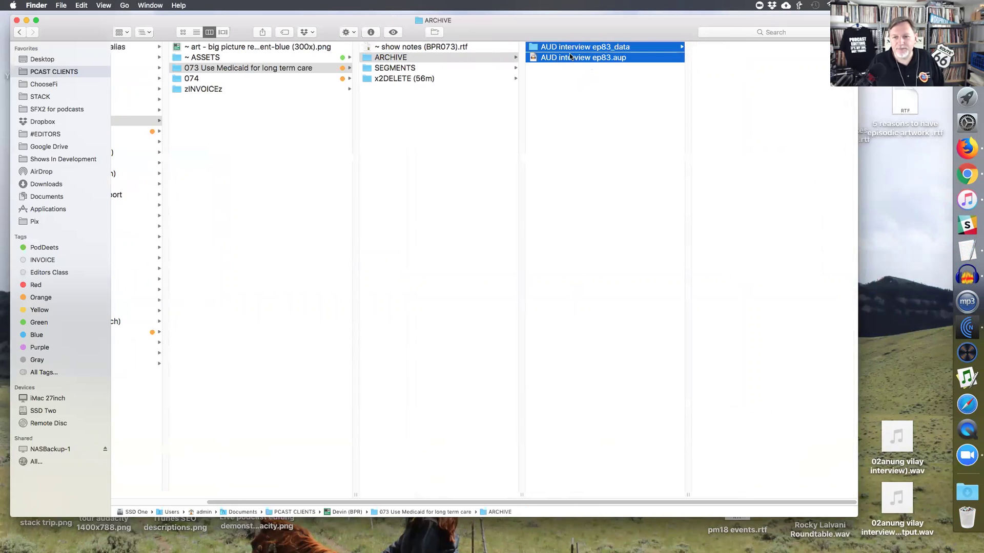
click(568, 96)
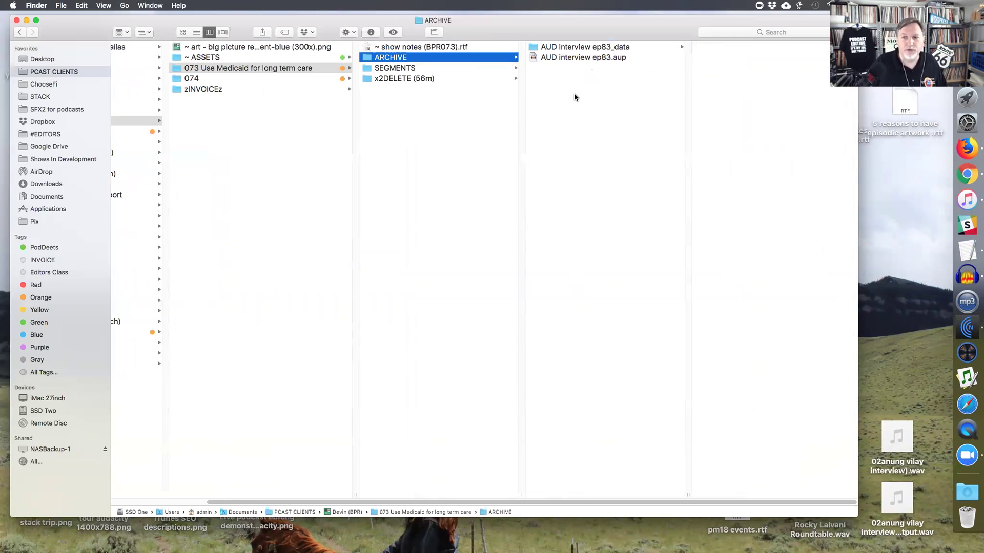
double_click(567, 62)
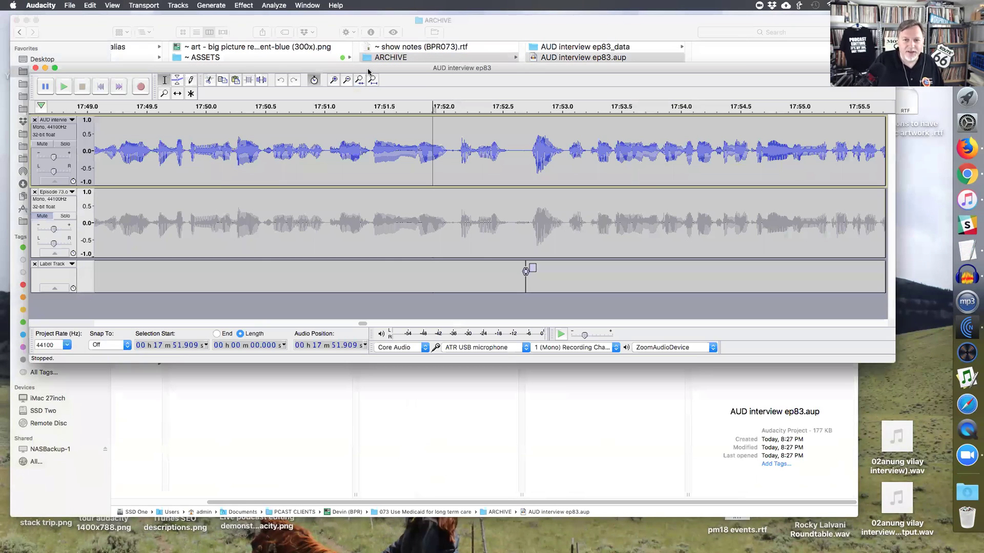
key(super+shift+s)
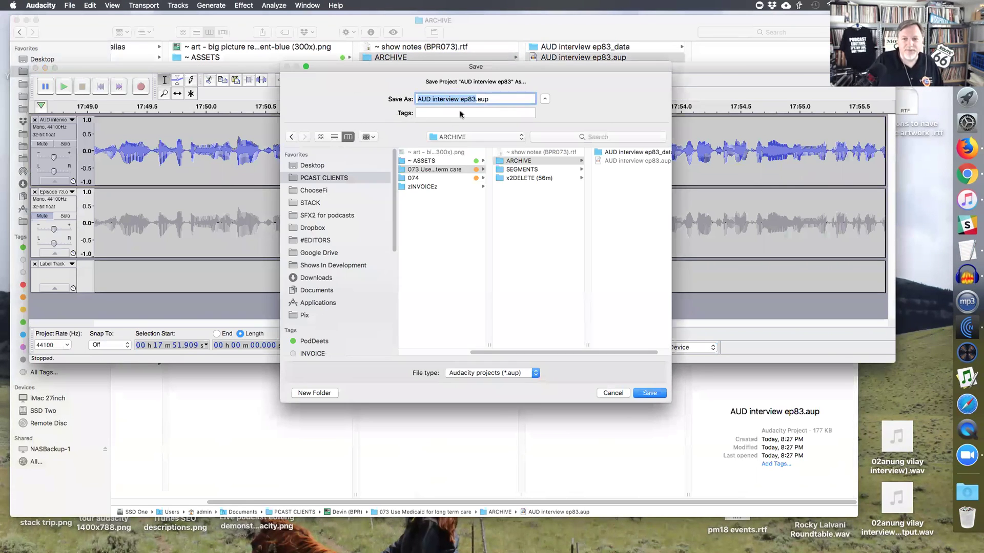
- Save the copy as 'AUD interview ep83 -b.aup' in the ARCHIVE folder
click(473, 99)
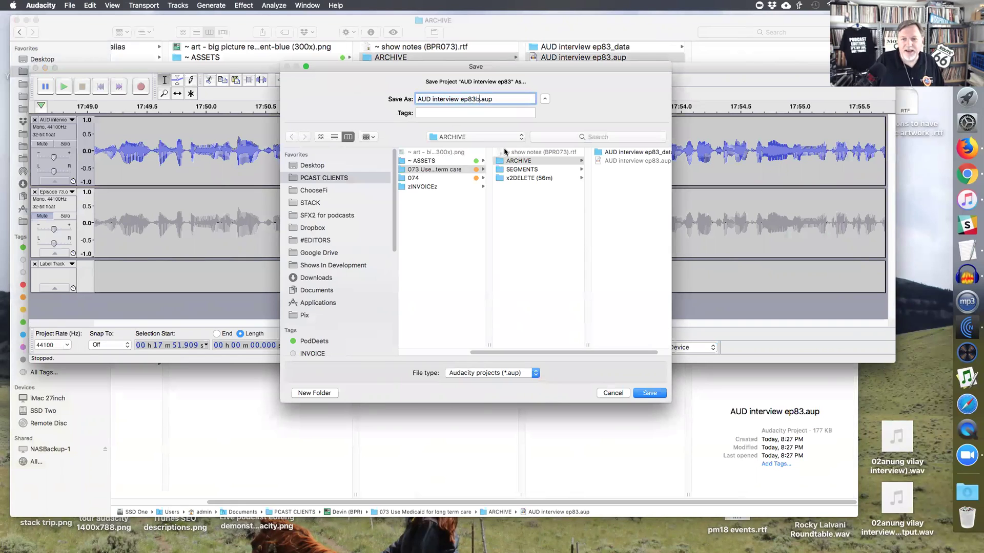
key(Right)
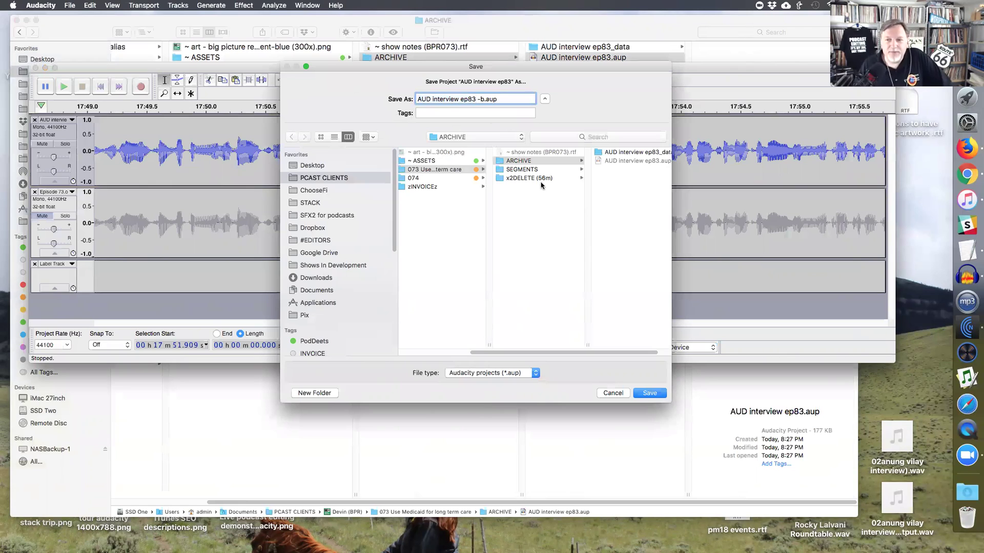
click(648, 393)
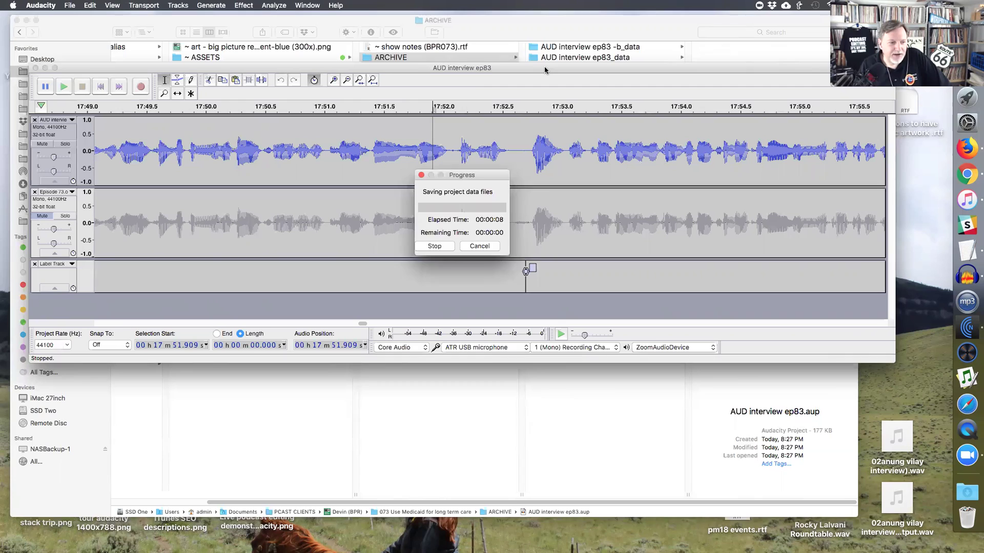
- Shift the Audacity window lower and audition the interview around 17:52–17:54
drag(506, 69, 509, 105)
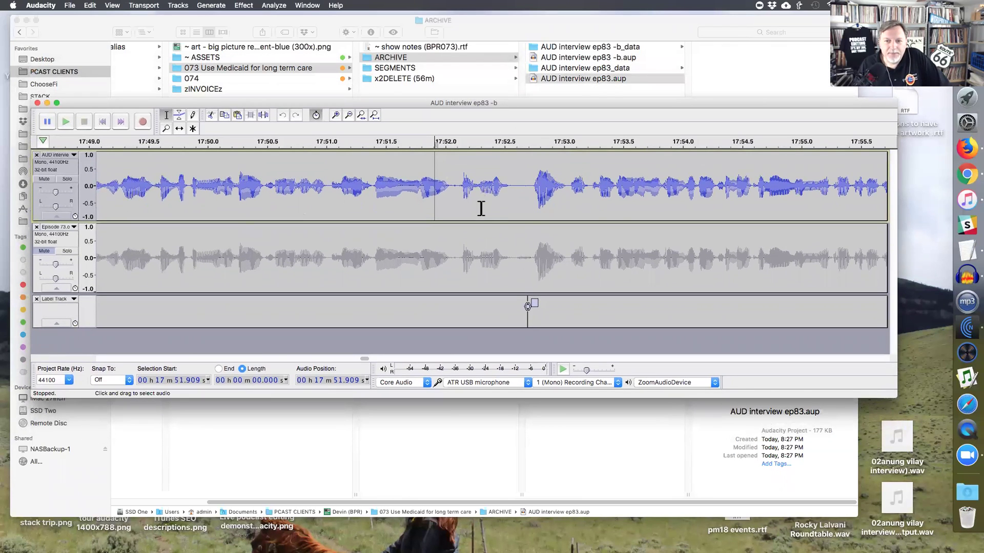
click(517, 203)
key(space)
key(space)
drag(715, 191, 808, 191)
key(ctrl+3)
key(ctrl+3)
- Amplify the 17:56–18:00 stretch by -1 dB, then mark a spot near 18:07.7
drag(601, 204, 727, 202)
key(ctrl+alt+a)
text(-1)
key(Return)
click(691, 186)
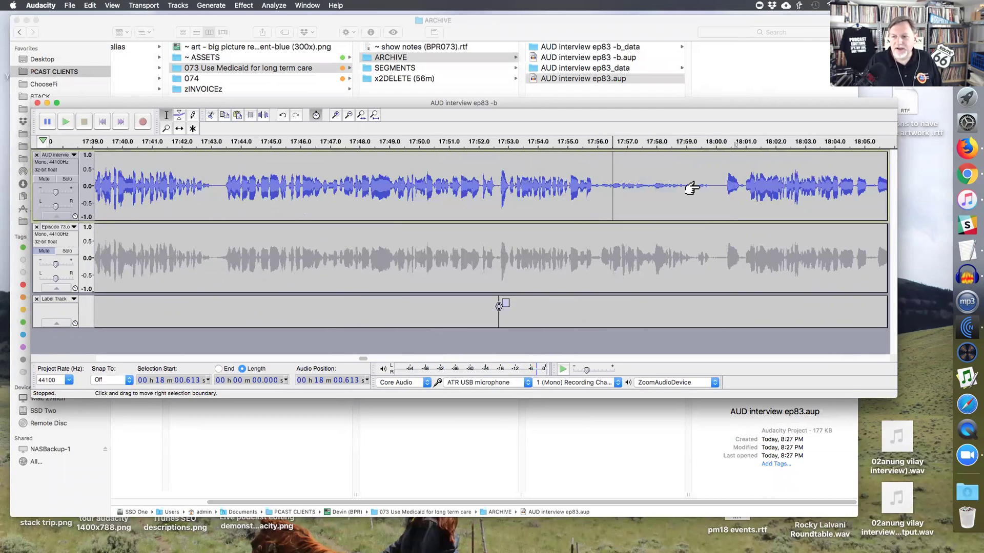
key(ctrl+3)
key(ctrl+3)
click(606, 182)
drag(602, 180, 599, 180)
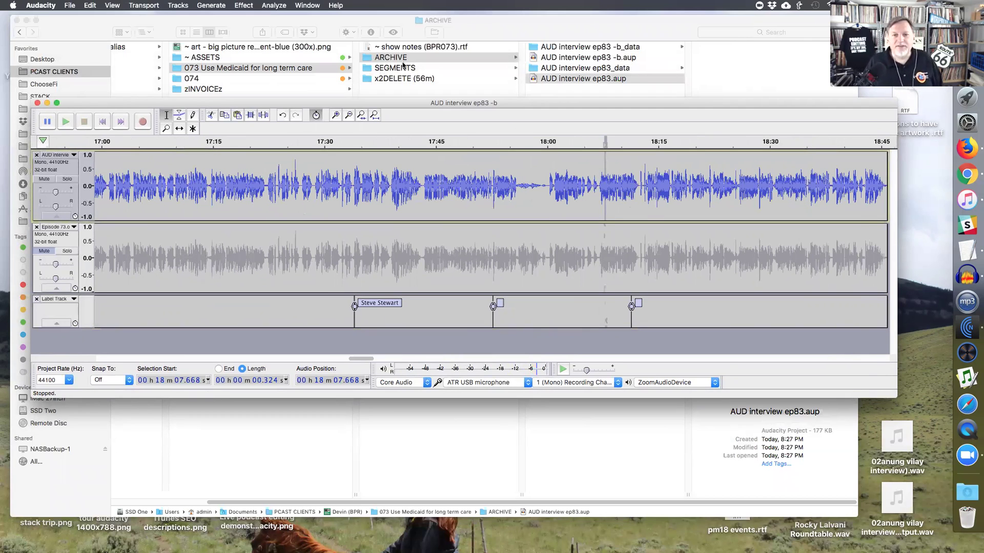
- Rename the ARCHIVE folder in Finder to 'ARCHIVEs'
click(403, 62)
key(Return)
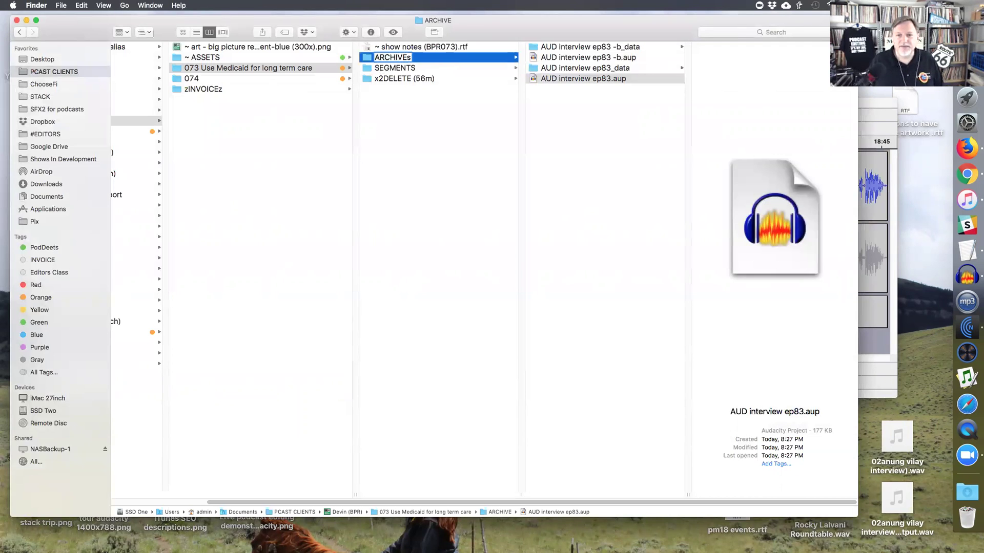
text(s)
key(Return)
- Play the interview from about 18:12 and check the labels, then return to the client folder window
click(877, 111)
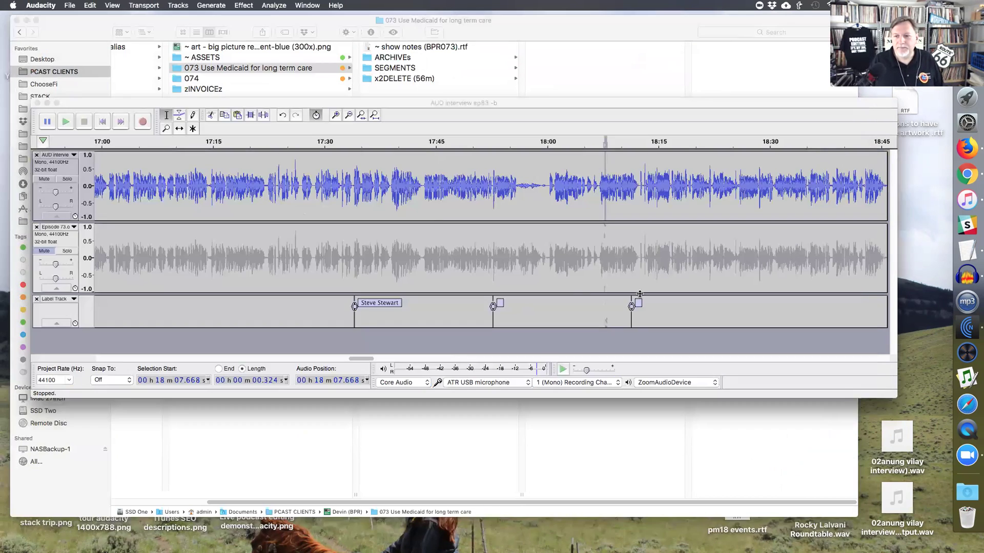
click(637, 193)
key(space)
key(super+1)
key(super+1)
key(super+1)
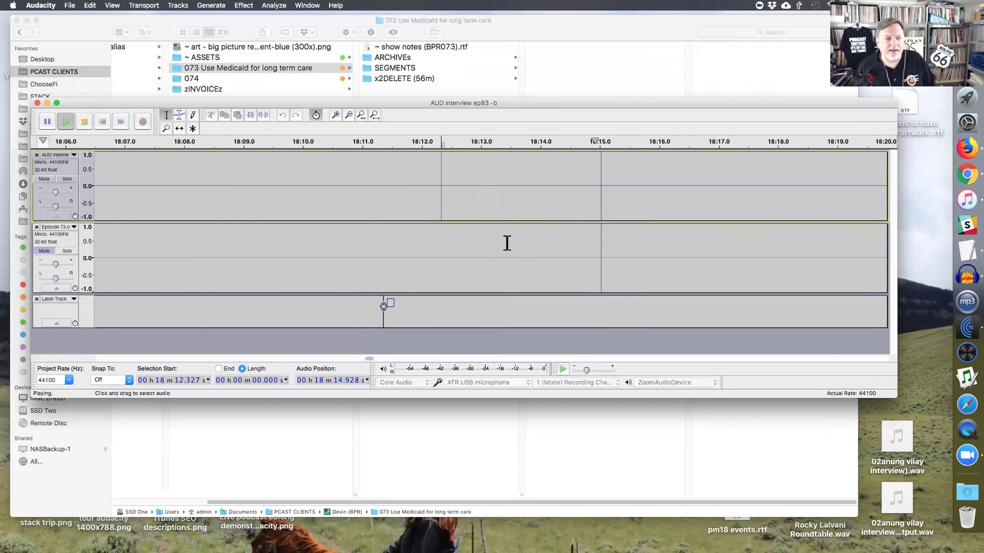
key(super+3)
key(super+3)
key(super+3)
key(super+3)
key(super+3)
key(super+3)
key(super+3)
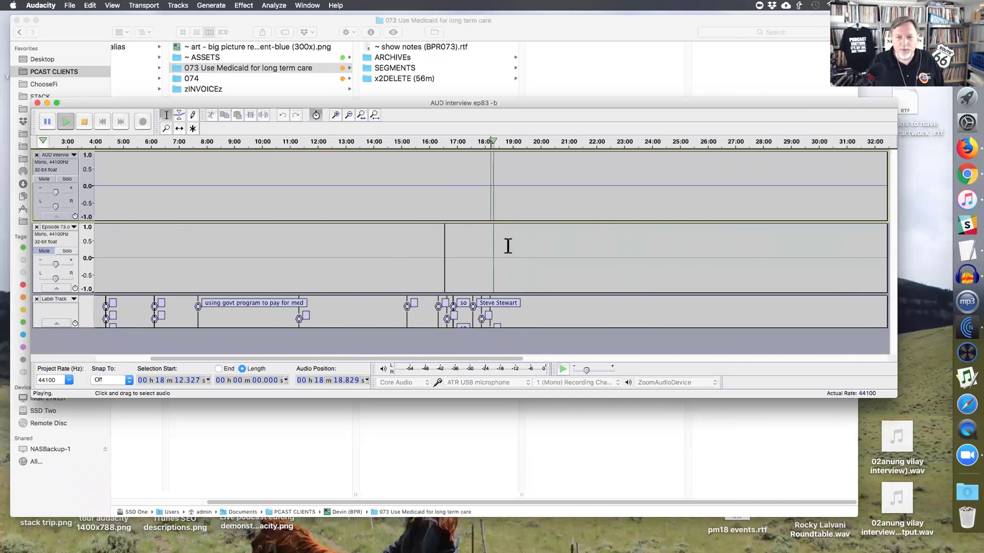
key(space)
click(490, 202)
click(463, 192)
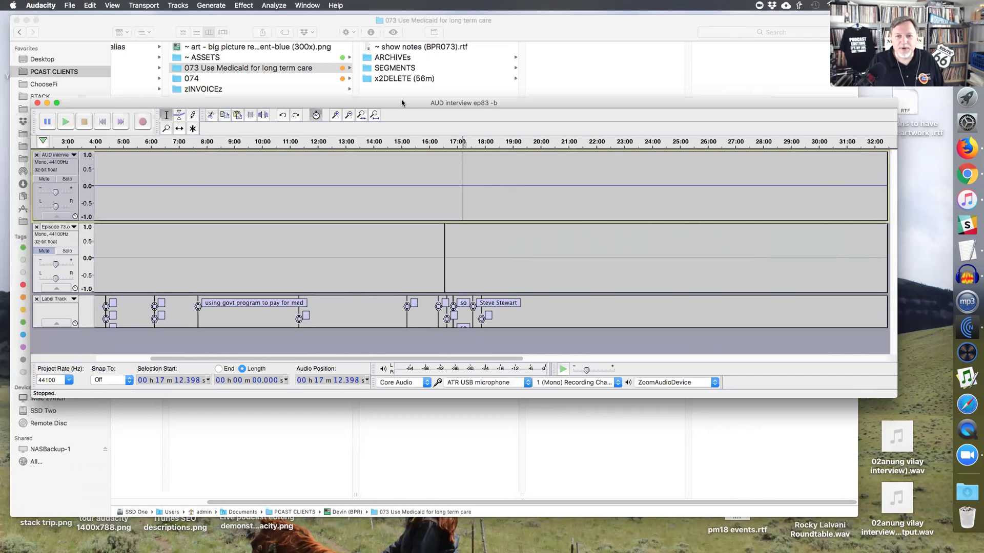
drag(402, 103, 411, 130)
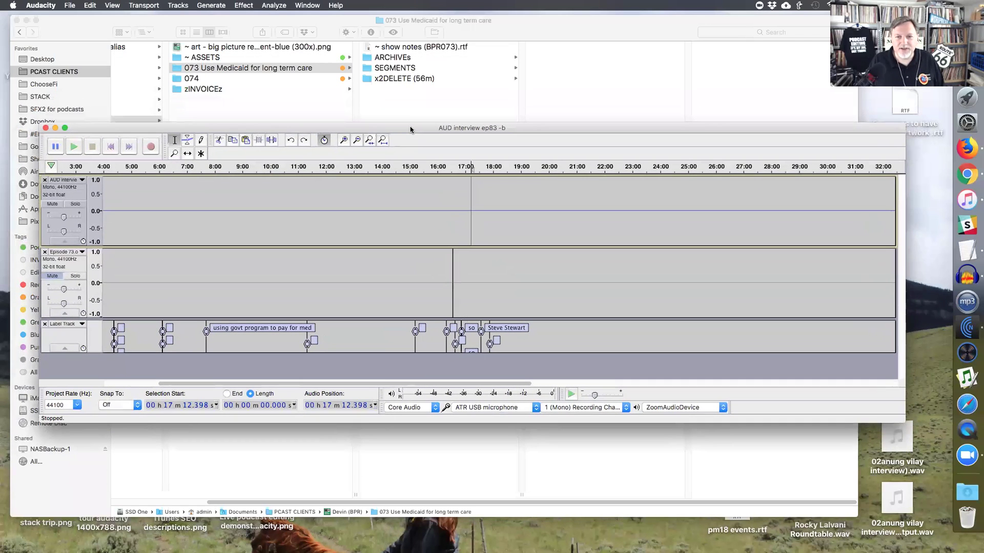
click(407, 63)
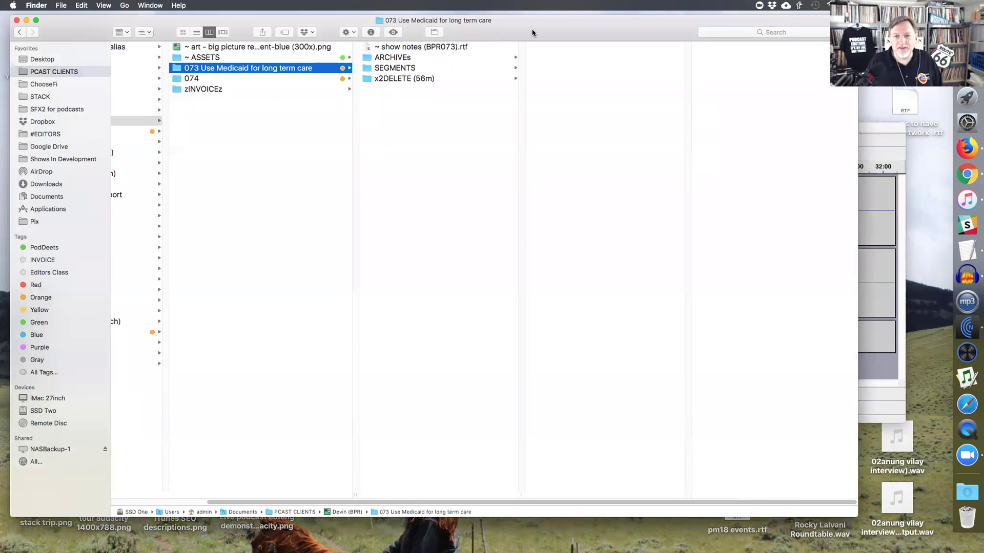
- Open ARCHIVE, close the ep83 -b project, and select its -b.aup file and -b_data folder
click(425, 58)
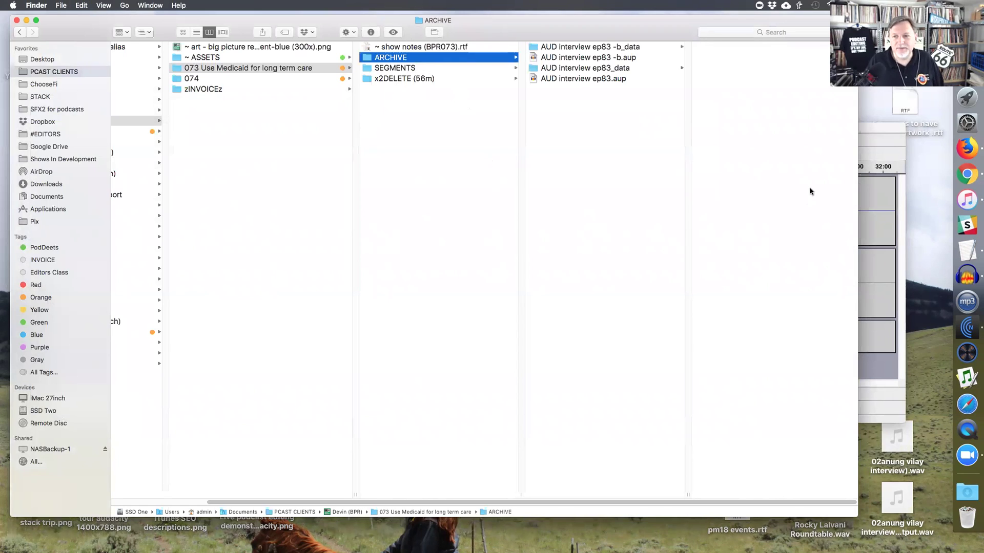
click(871, 134)
click(469, 238)
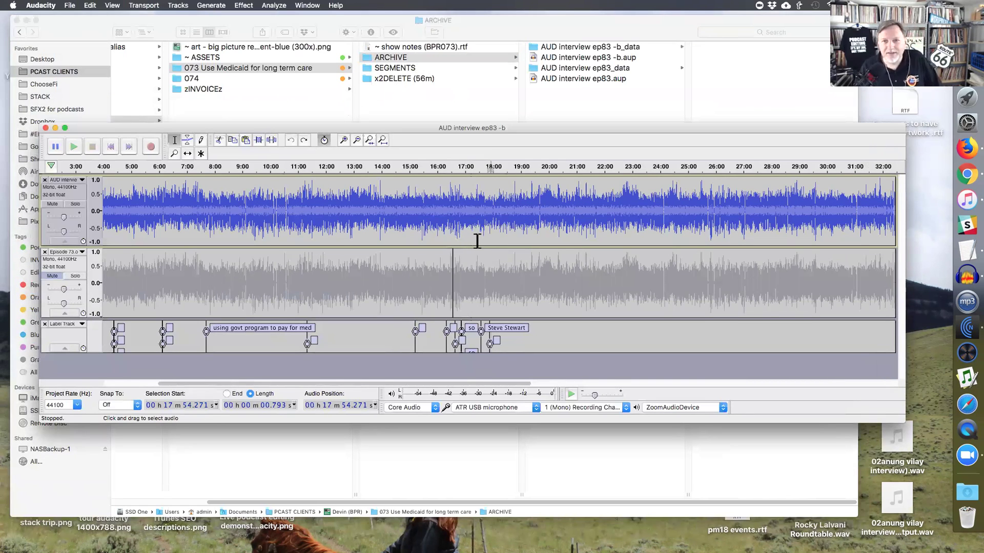
drag(135, 129, 108, 132)
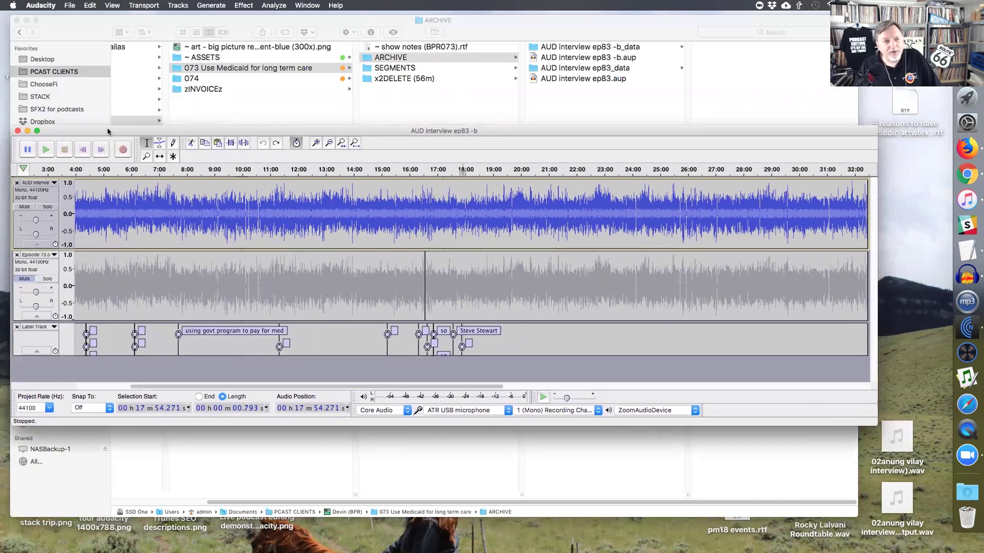
click(18, 131)
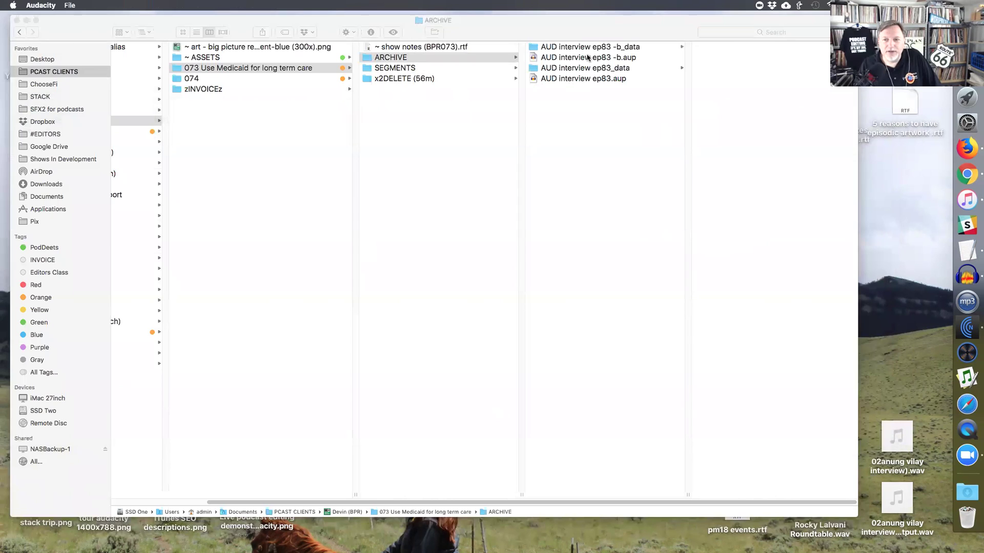
click(588, 58)
shift+click(570, 51)
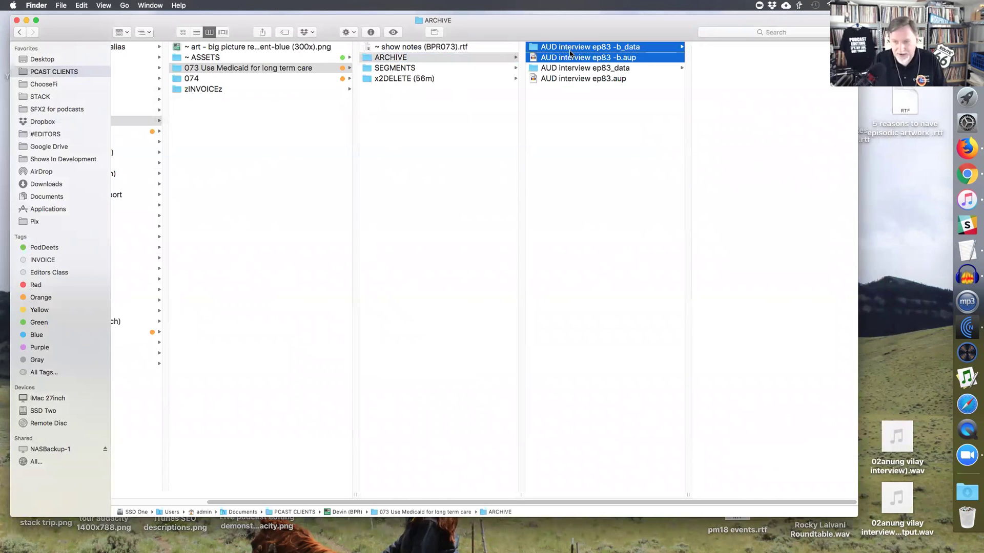
- Move the two ep83 -b project items to the Trash
right_click(570, 52)
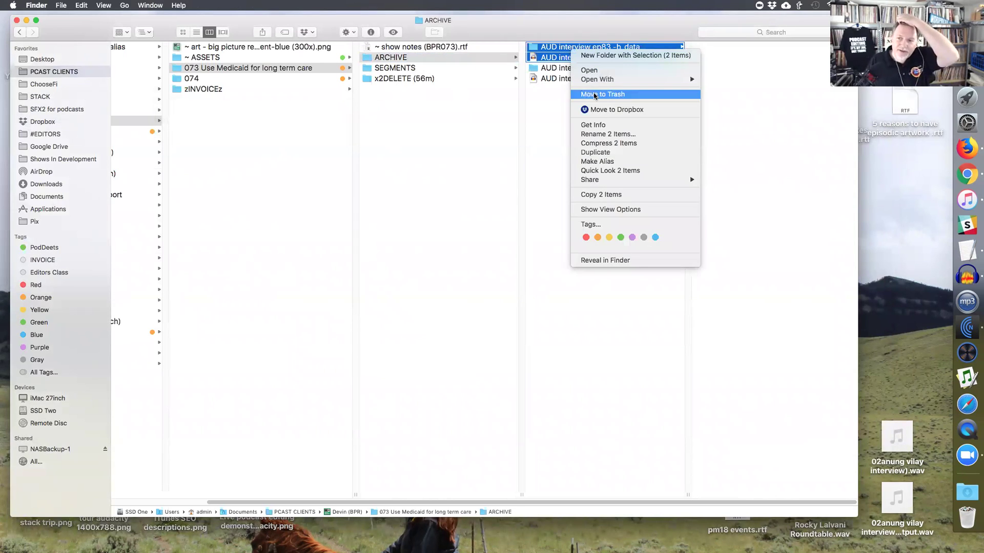
click(433, 106)
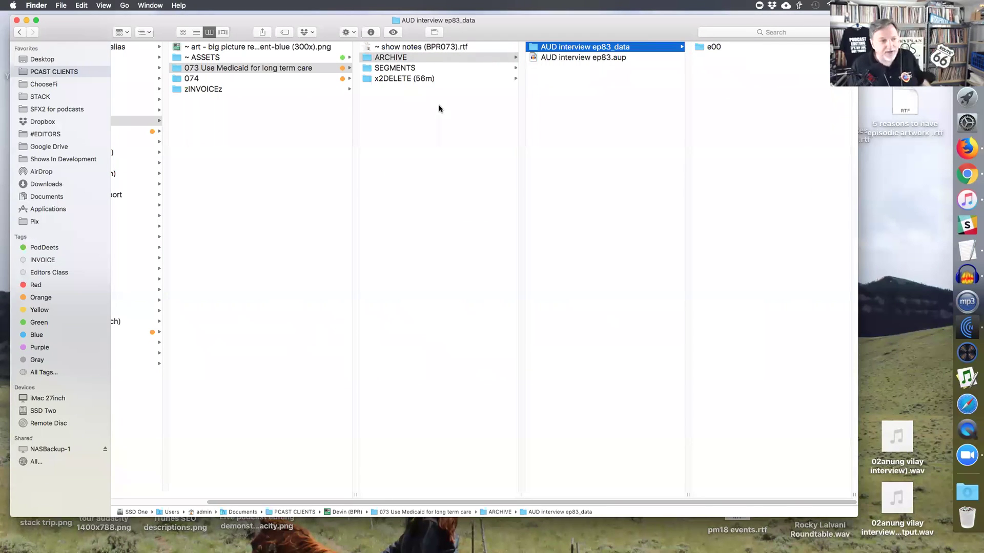
drag(512, 25, 512, 26)
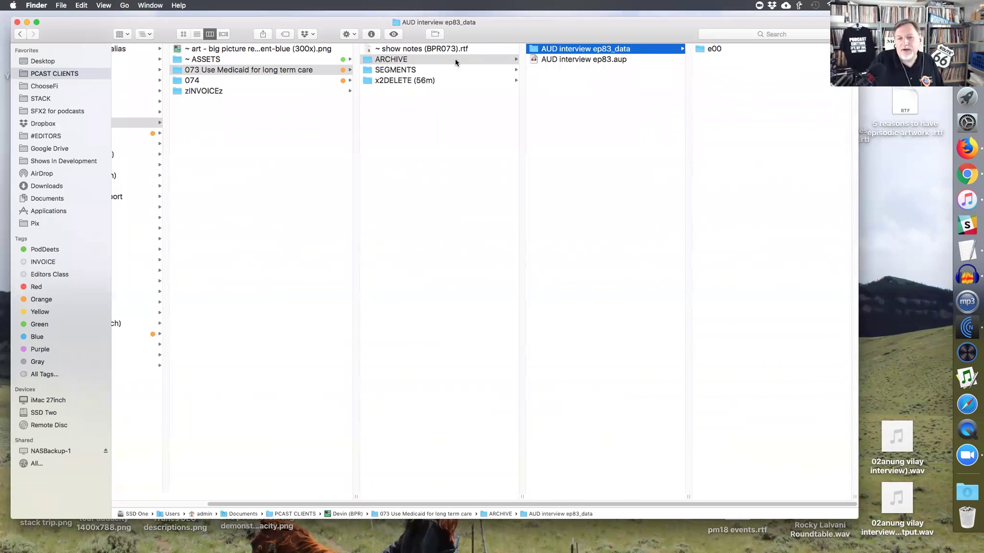
- Preview AUD interview ep83.aup, then go to SEGMENTS and preview 00-02 intro bpr073.wav
click(558, 61)
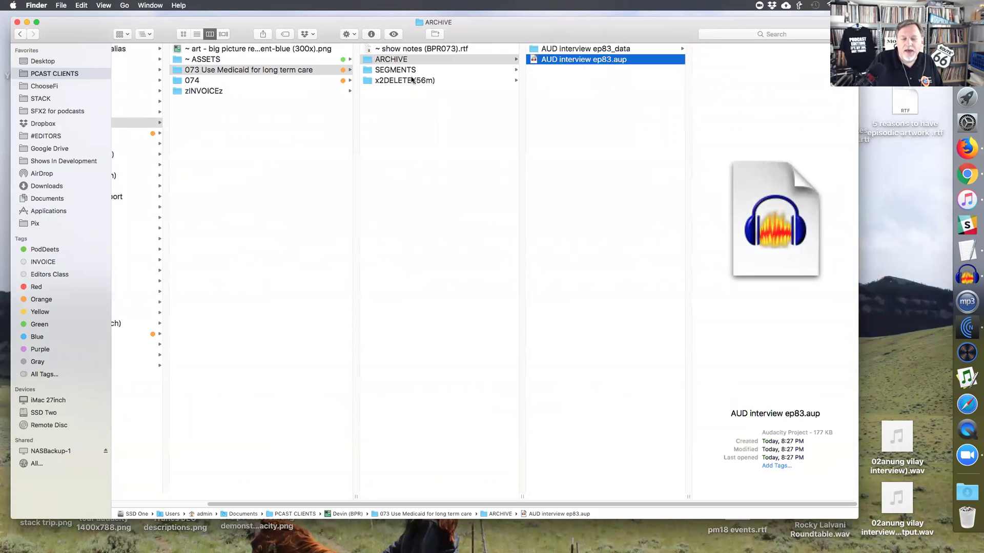
key(Left)
key(Down)
click(558, 50)
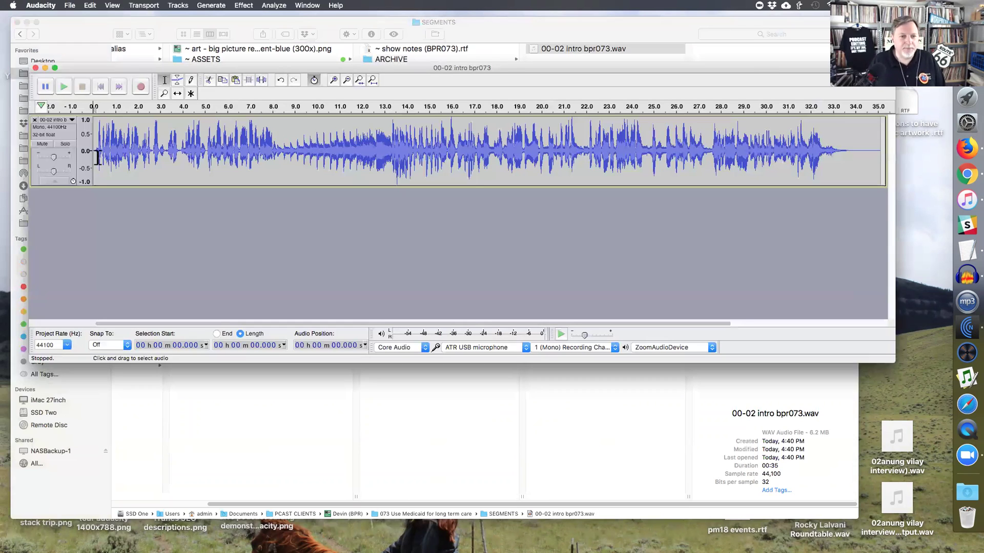
- Open 00-02 intro bpr073.wav and play it from about 7 seconds to about 13 seconds
drag(97, 153, 205, 154)
shift+click(277, 156)
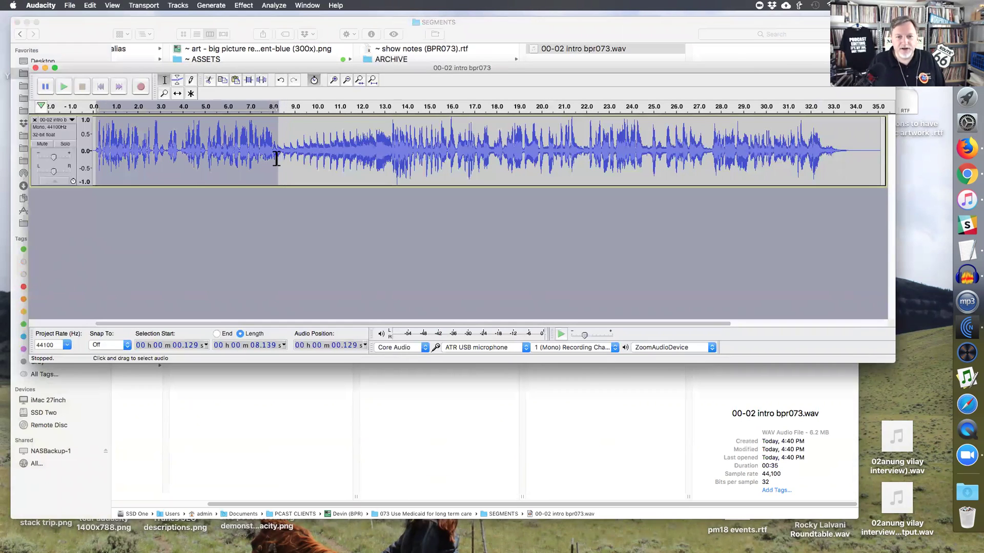
drag(279, 159, 454, 161)
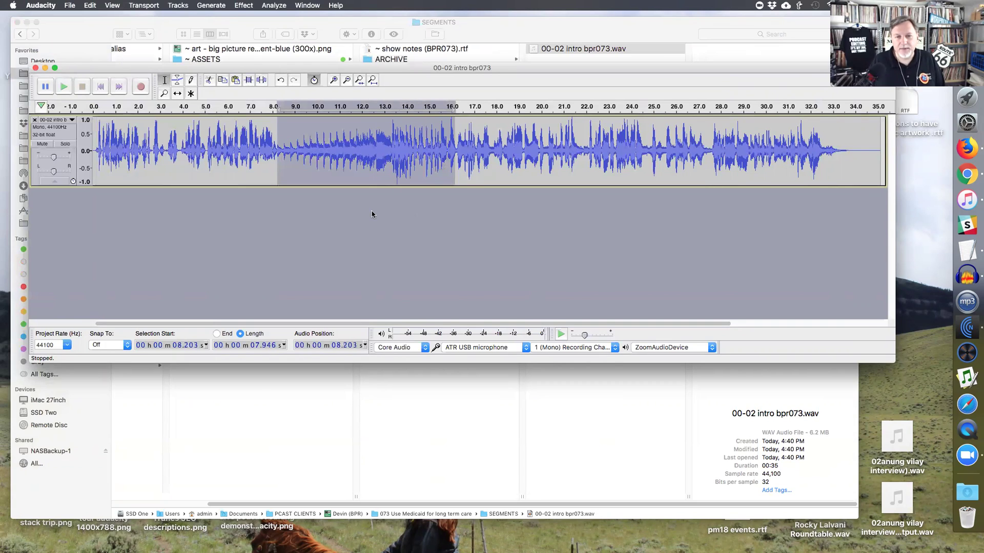
click(249, 156)
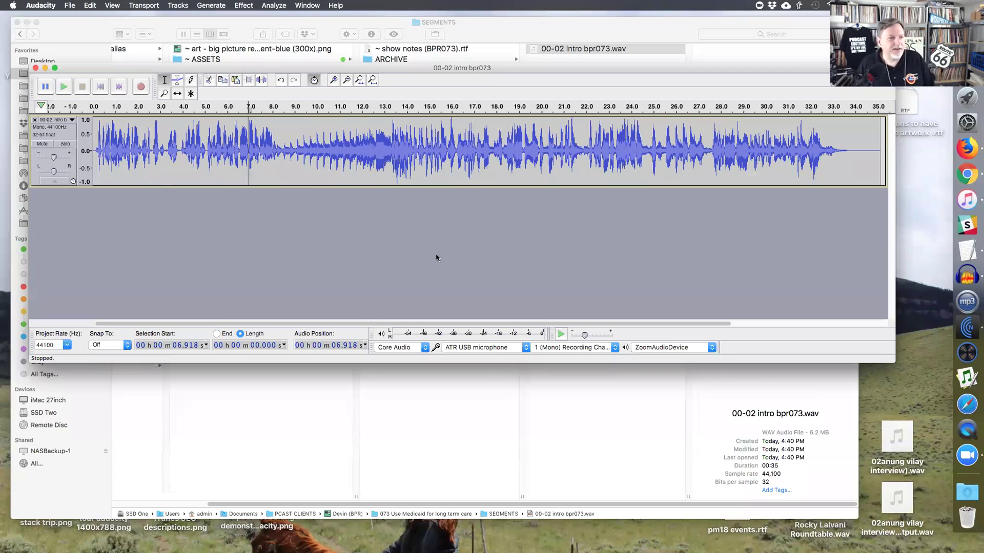
key(space)
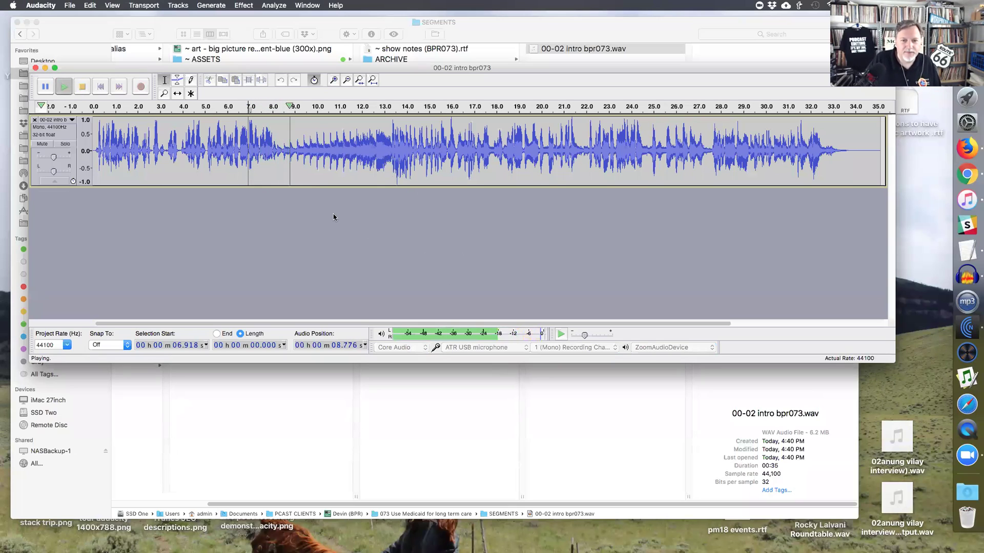
click(391, 159)
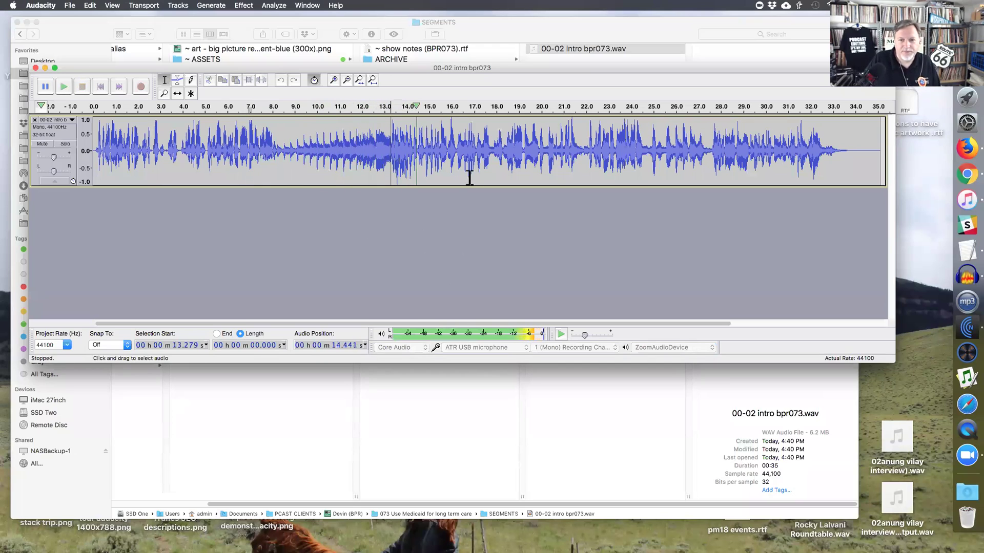
key(space)
- Play the intro from about 27.4 and 27.629 seconds, then close the file
drag(321, 68, 319, 173)
click(759, 266)
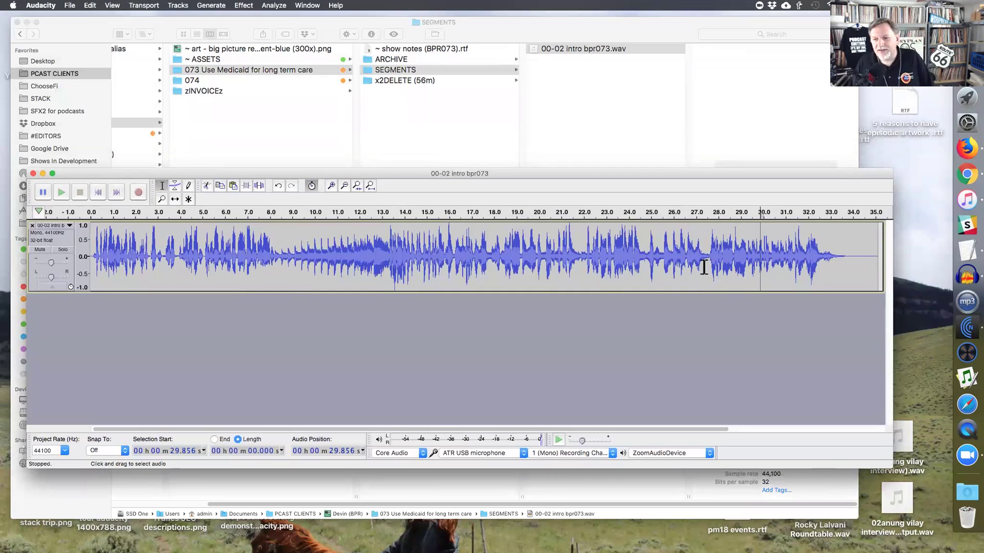
click(706, 266)
key(space)
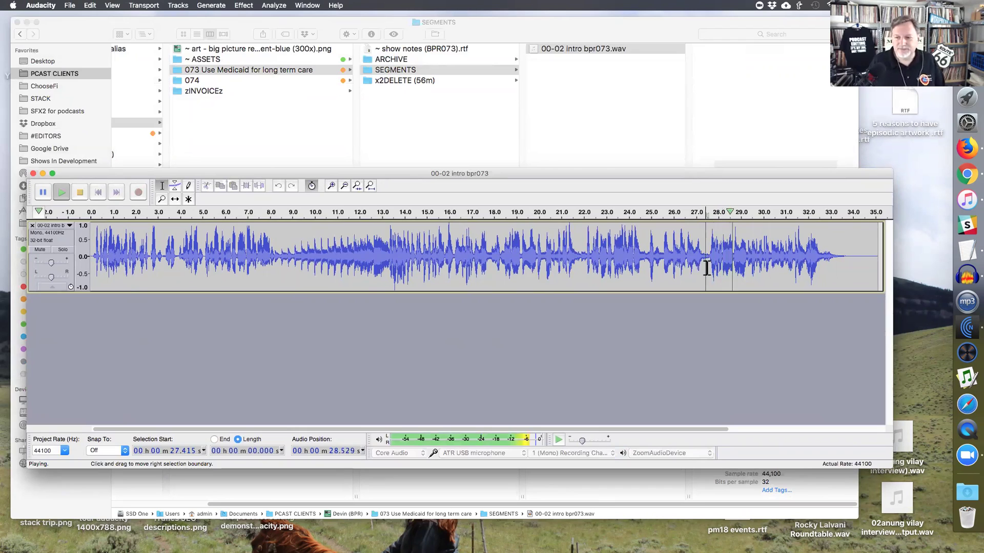
key(space)
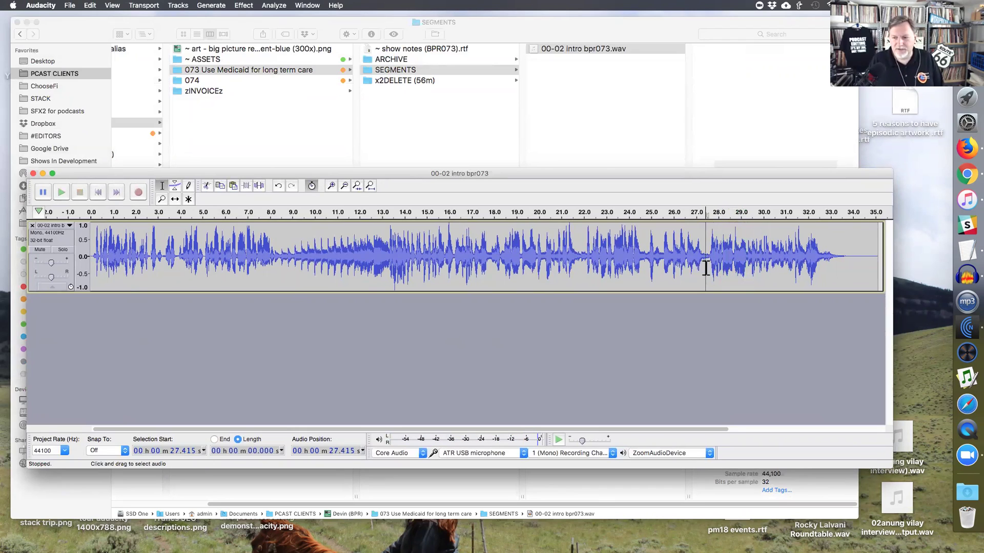
click(710, 266)
key(space)
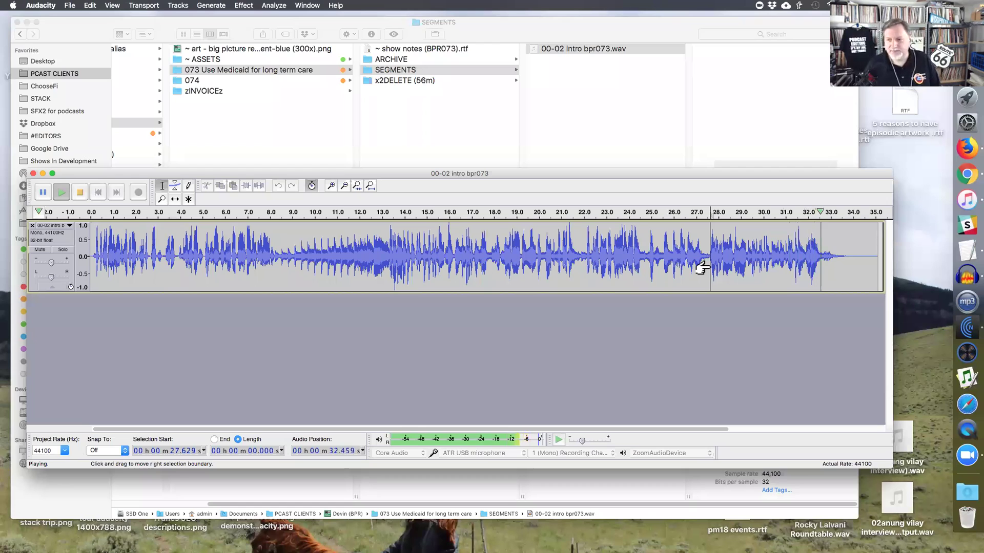
click(63, 187)
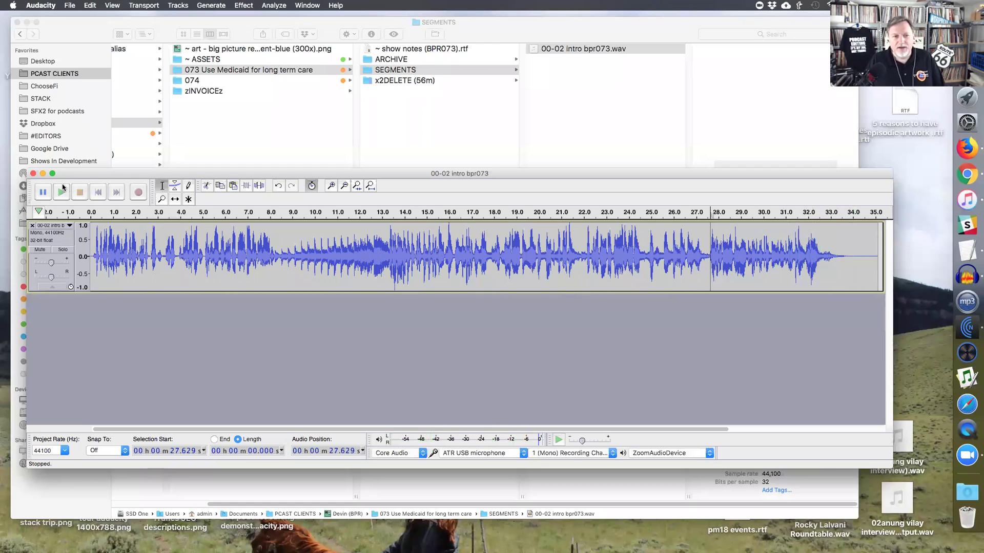
click(33, 174)
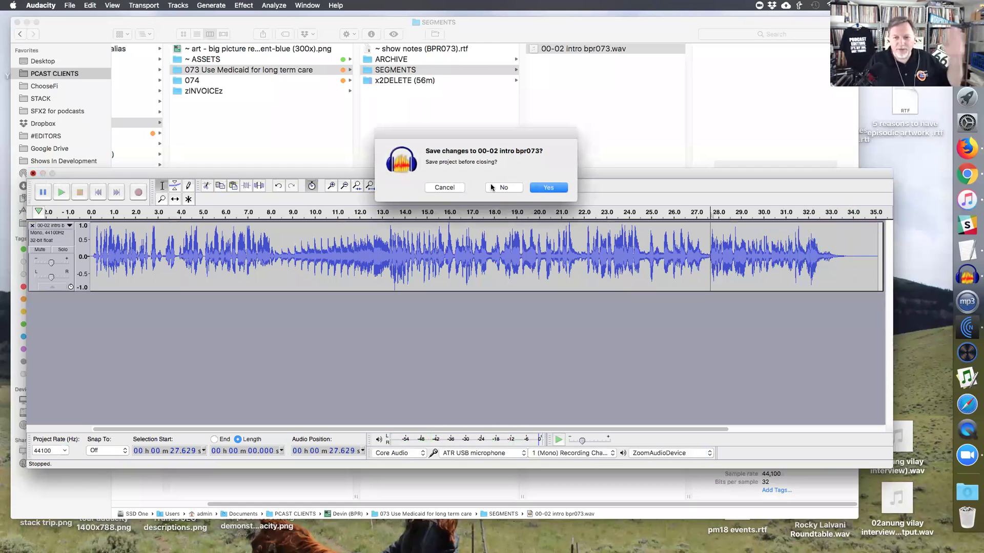
- Discard the intro changes, open a second Finder window, and go to STACK's 05-16 episode SEGMENTS folder
click(493, 187)
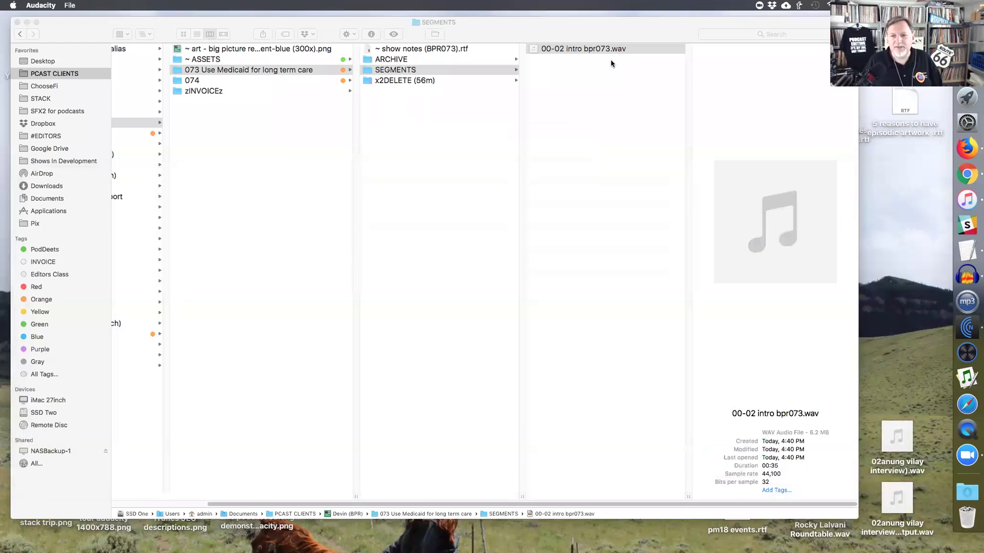
click(577, 85)
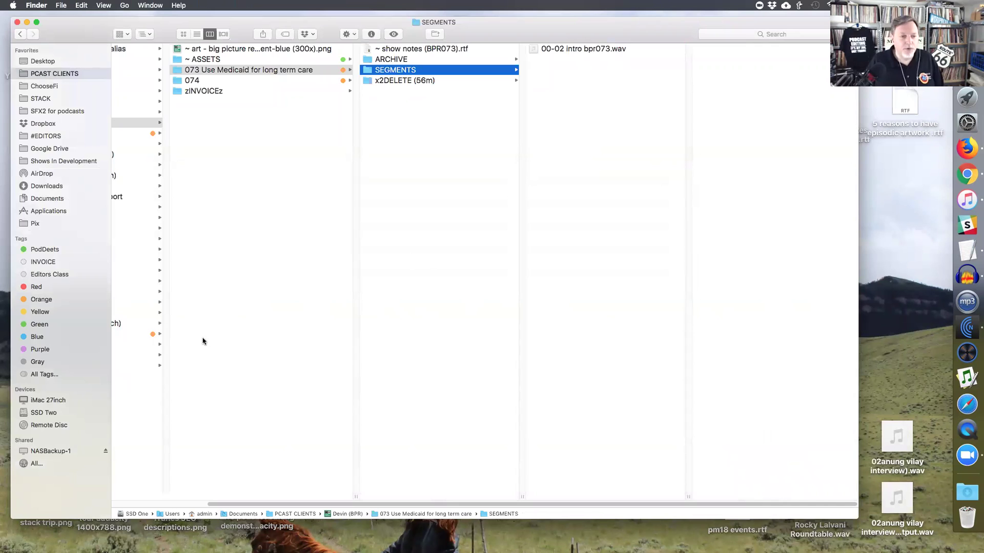
key(super+n)
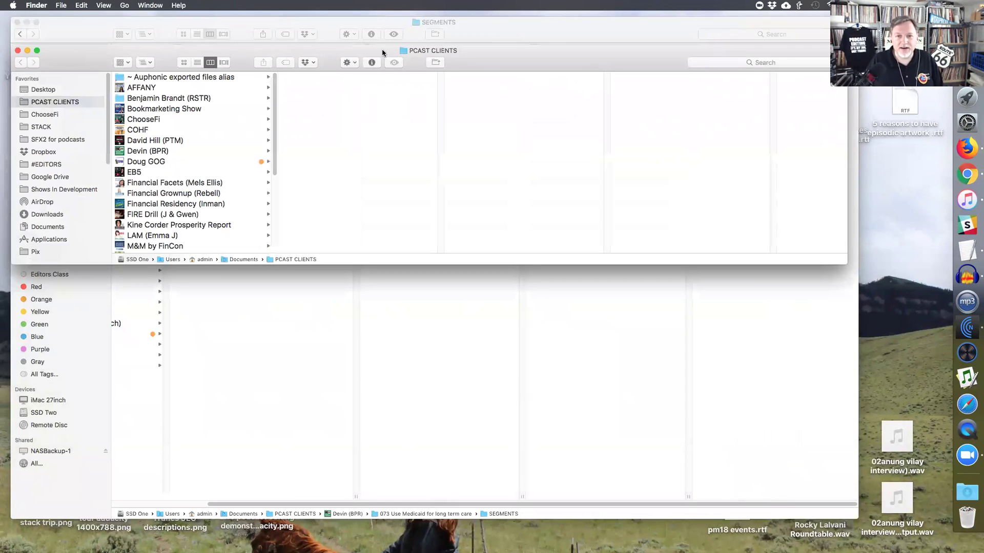
drag(844, 346, 841, 500)
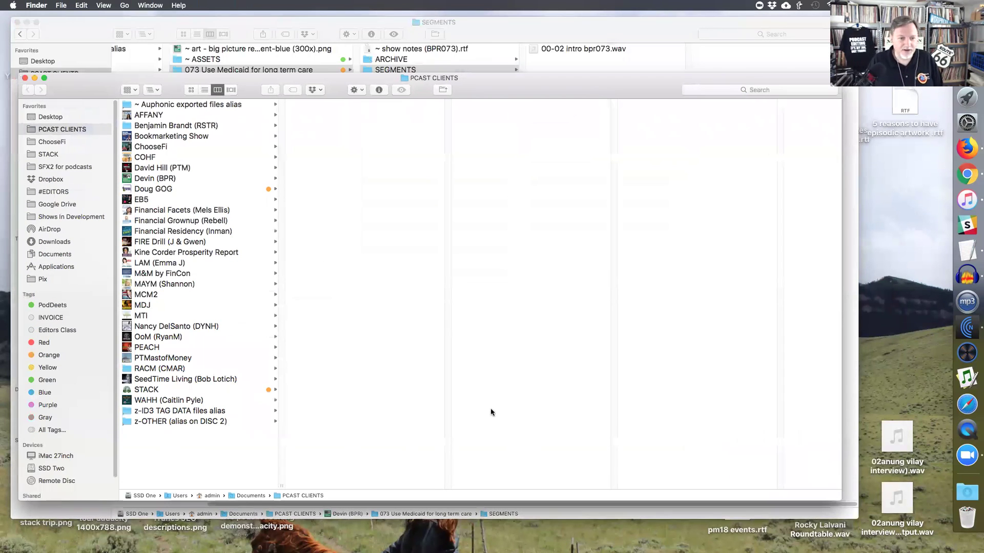
click(60, 154)
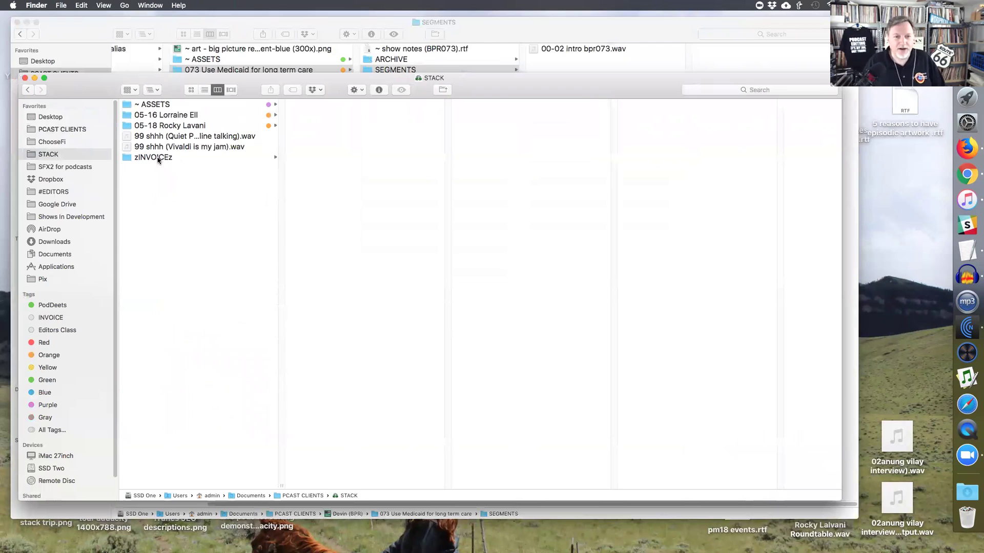
click(154, 115)
click(321, 115)
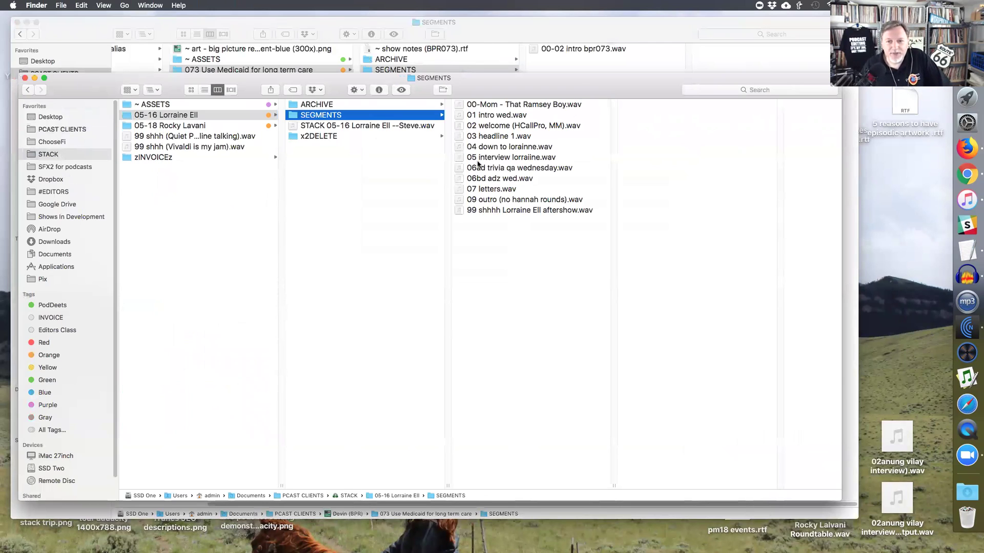
- Preview each segment WAV, from the 04 file through the outro and aftershow, then open ARCHIVE
click(513, 106)
click(503, 115)
click(504, 125)
click(504, 137)
click(505, 148)
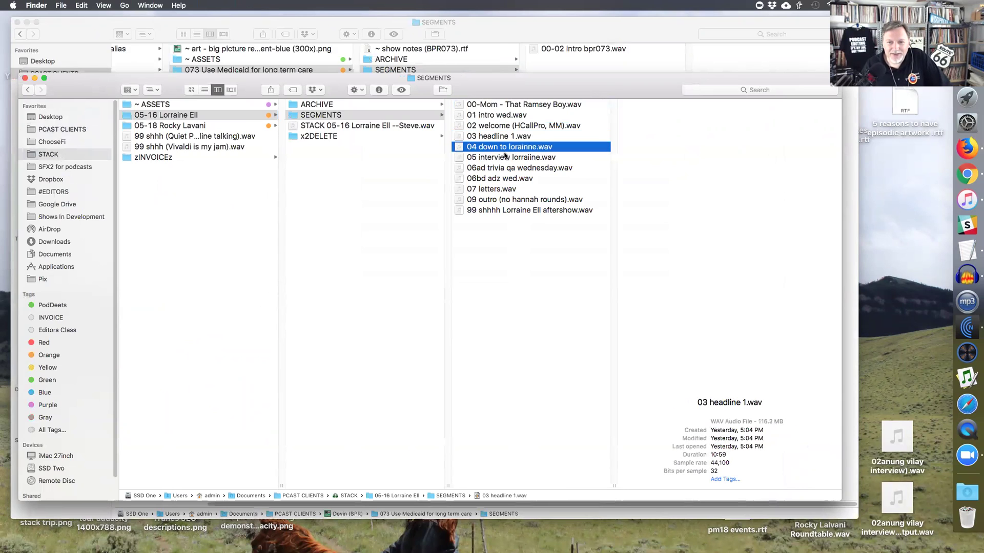
click(505, 157)
click(505, 168)
click(502, 178)
click(498, 189)
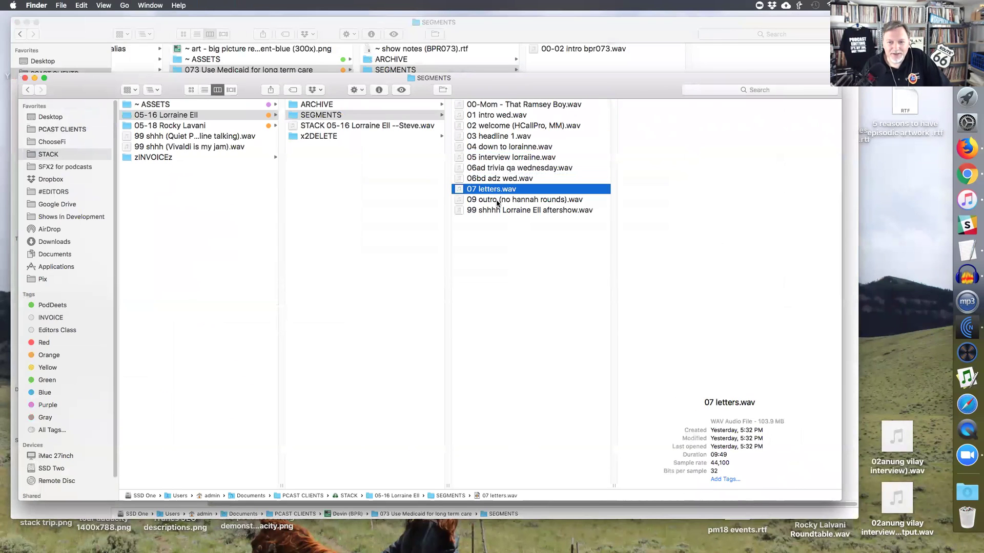
click(496, 200)
click(498, 210)
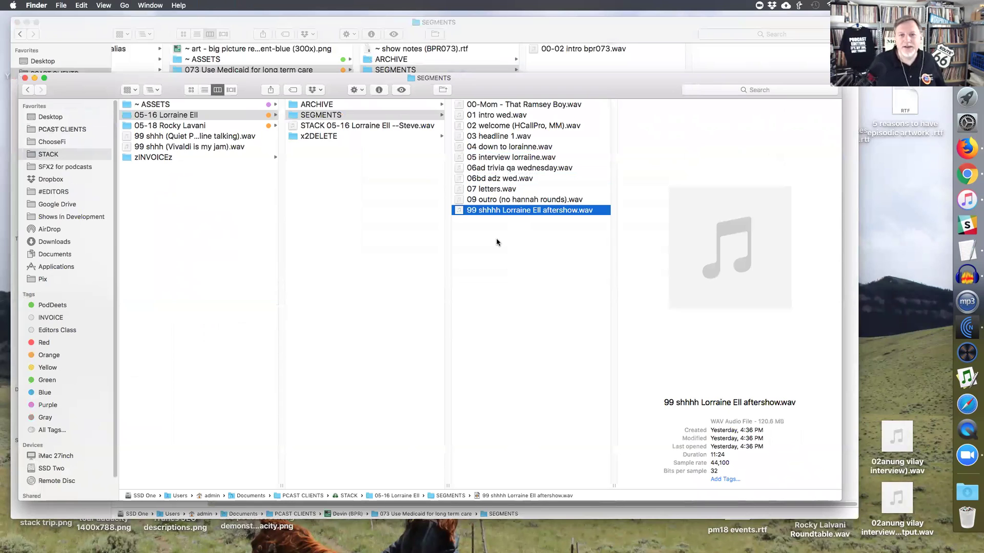
click(387, 107)
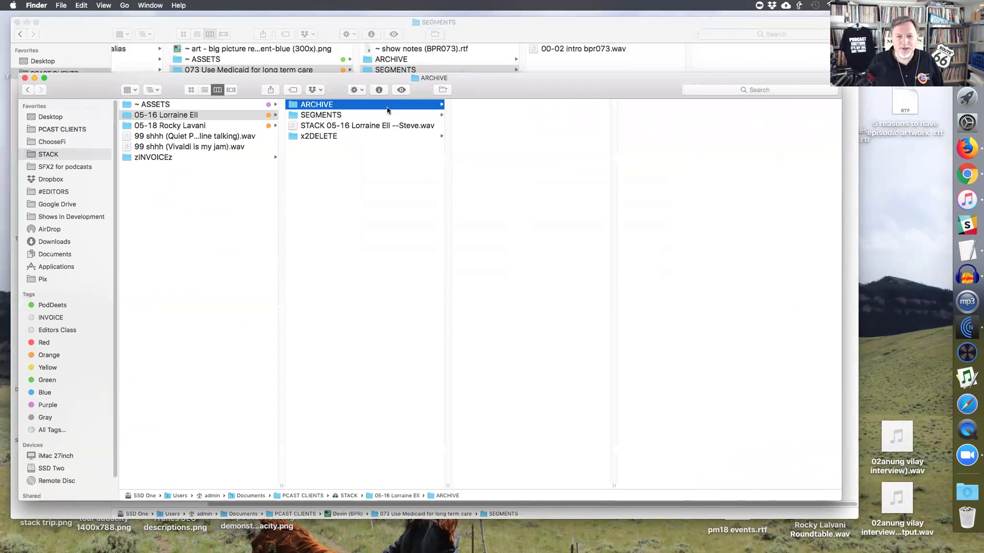
- Open the AUD STACK episode project, fit it to the window, and check edits near the start, 14:38 and 39:00, then close it
double_click(506, 136)
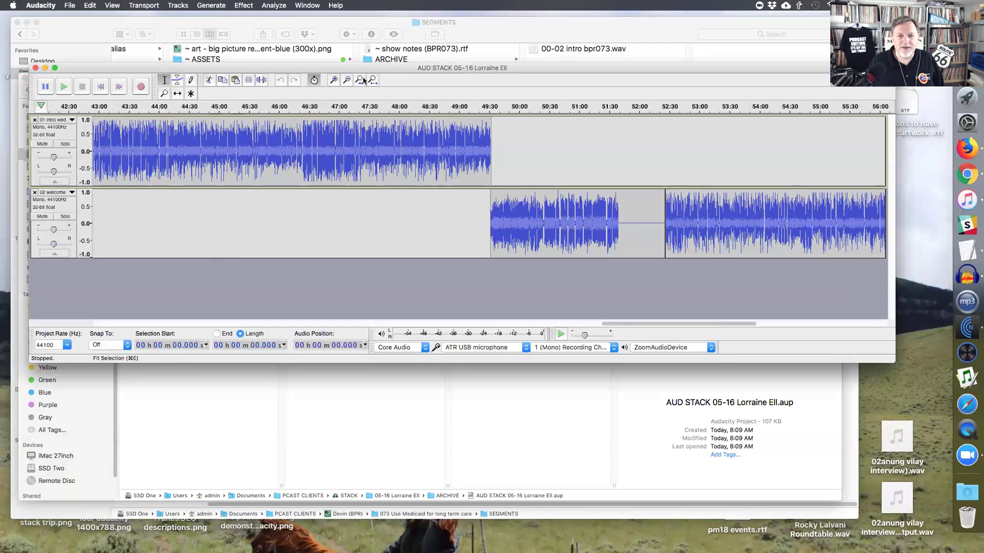
click(368, 81)
drag(96, 143, 110, 142)
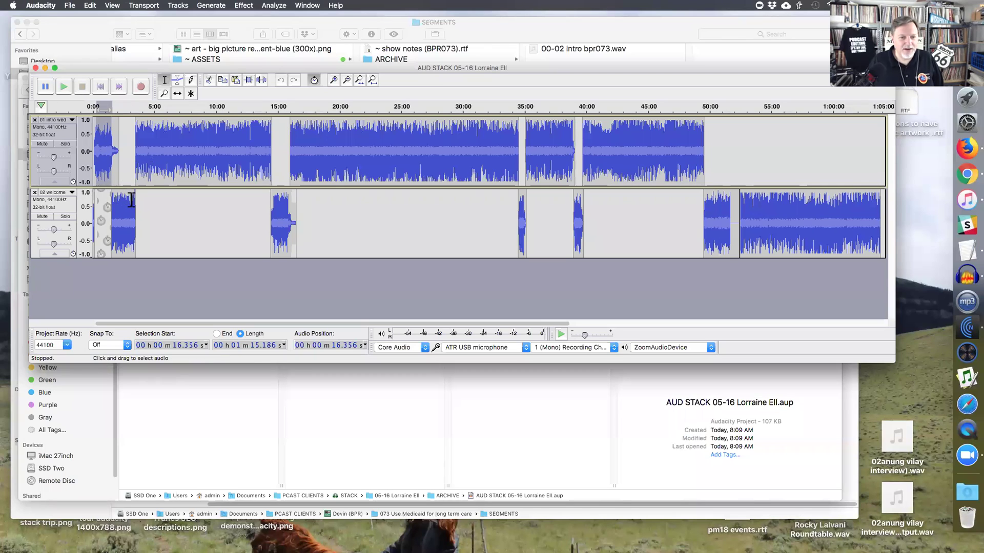
click(132, 225)
drag(274, 206, 290, 208)
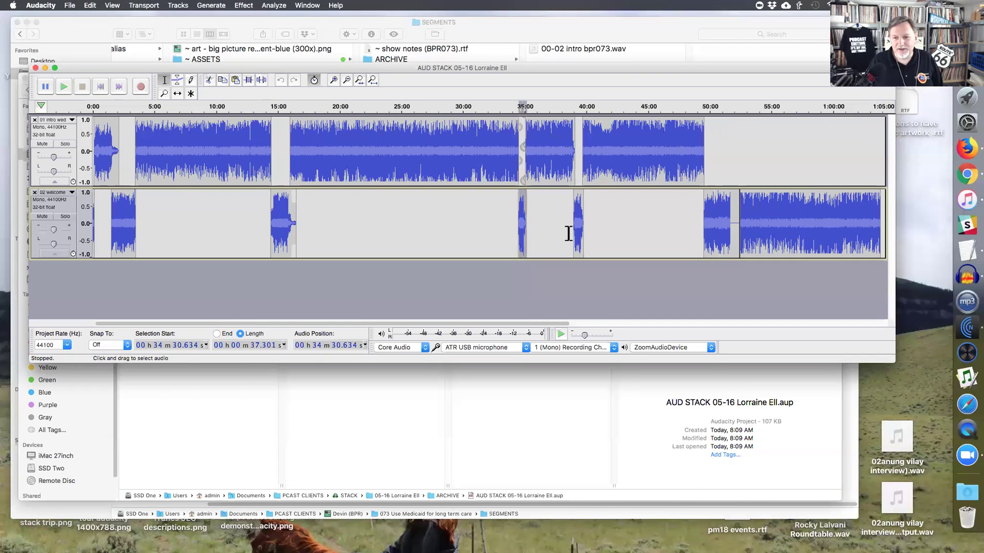
drag(572, 230, 582, 153)
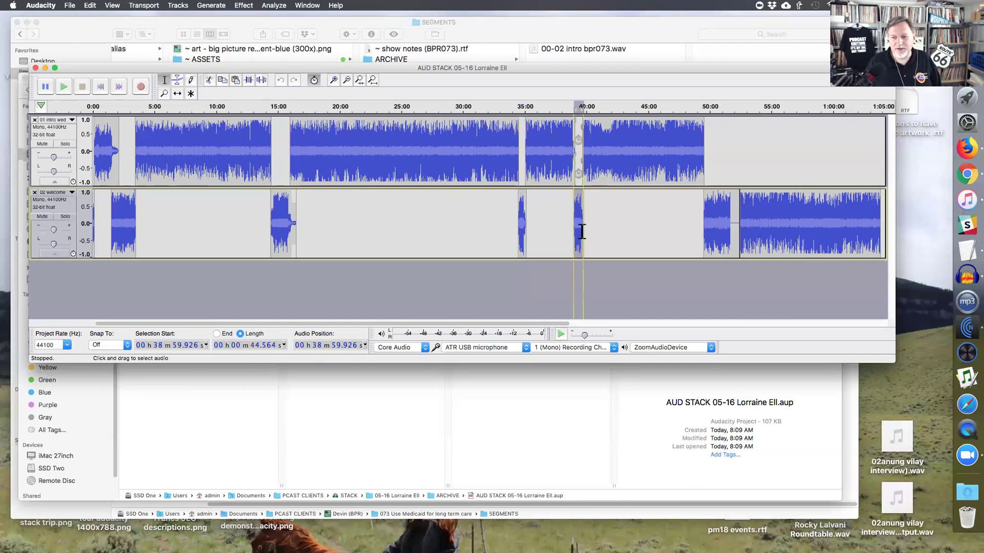
click(36, 68)
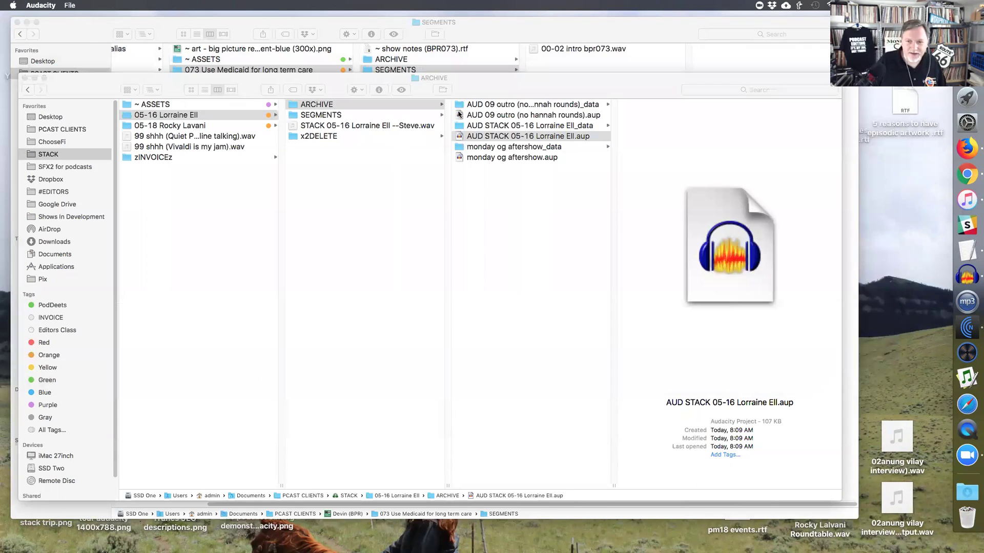
- List the SEGMENTS files again, then close the 05-16 episode Finder window
click(354, 117)
click(347, 116)
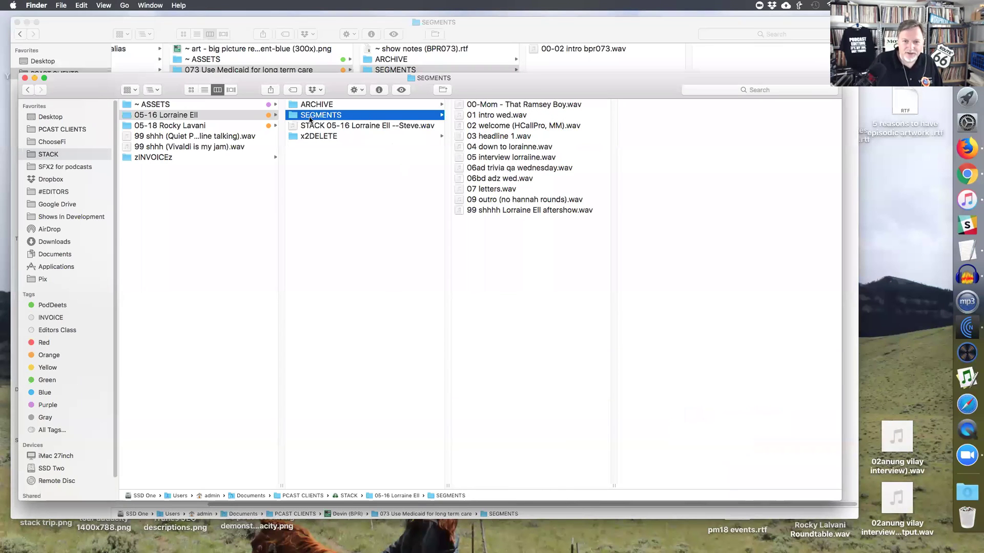
click(25, 78)
- Select x73.wav in episode 073's x2DELETE (56m) › xORIGINALZ folder to view its details
click(378, 200)
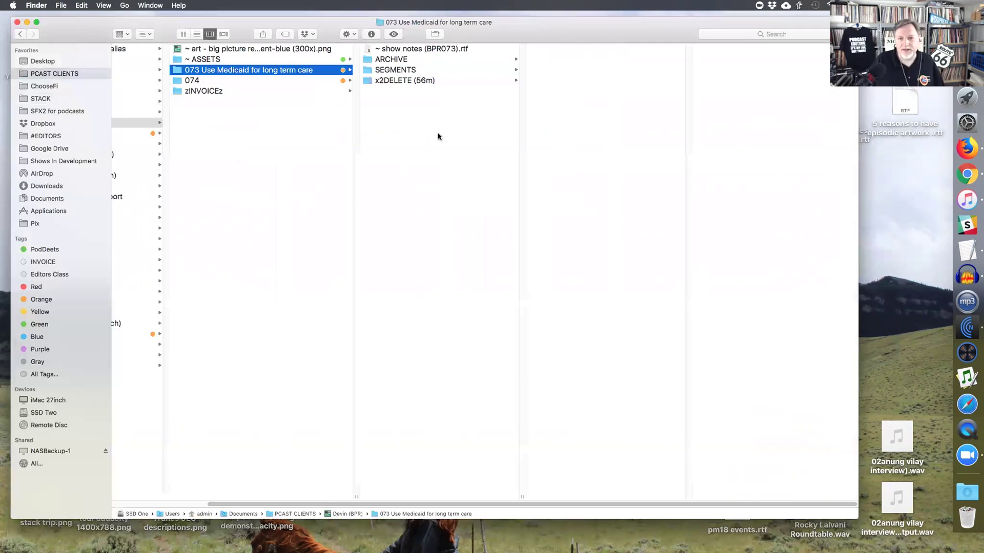
click(399, 79)
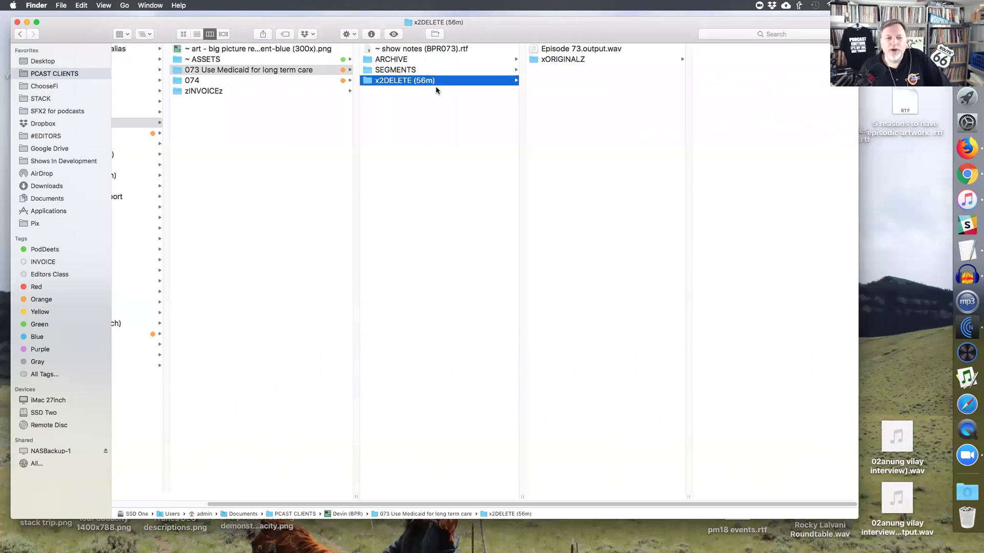
click(560, 62)
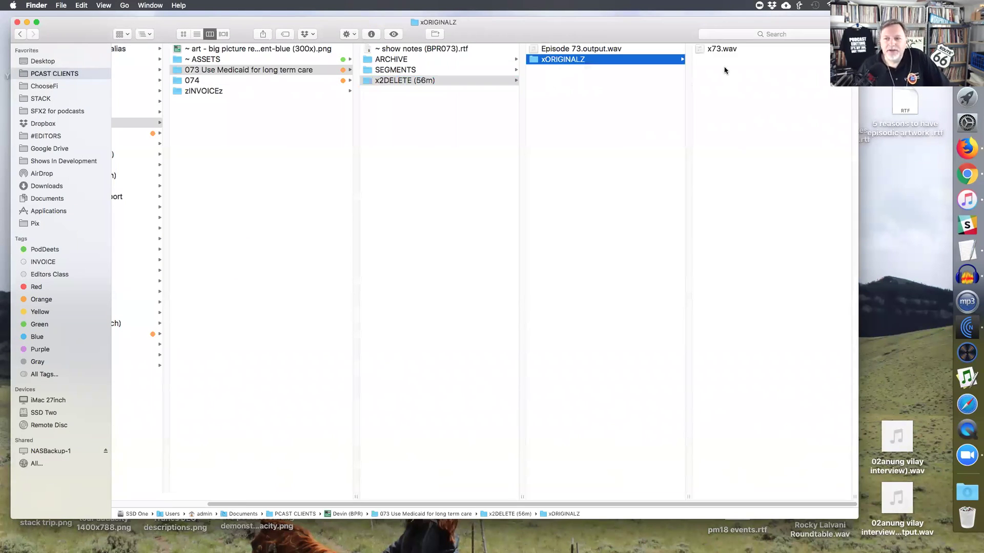
click(720, 49)
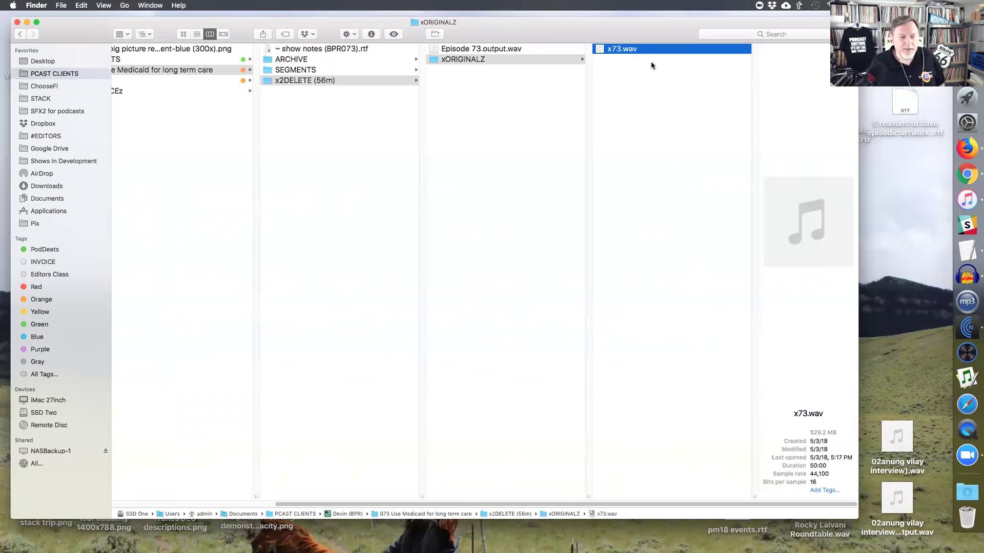
- Import x73.wav, select roughly 17:34–19:11, then close it without saving
double_click(617, 50)
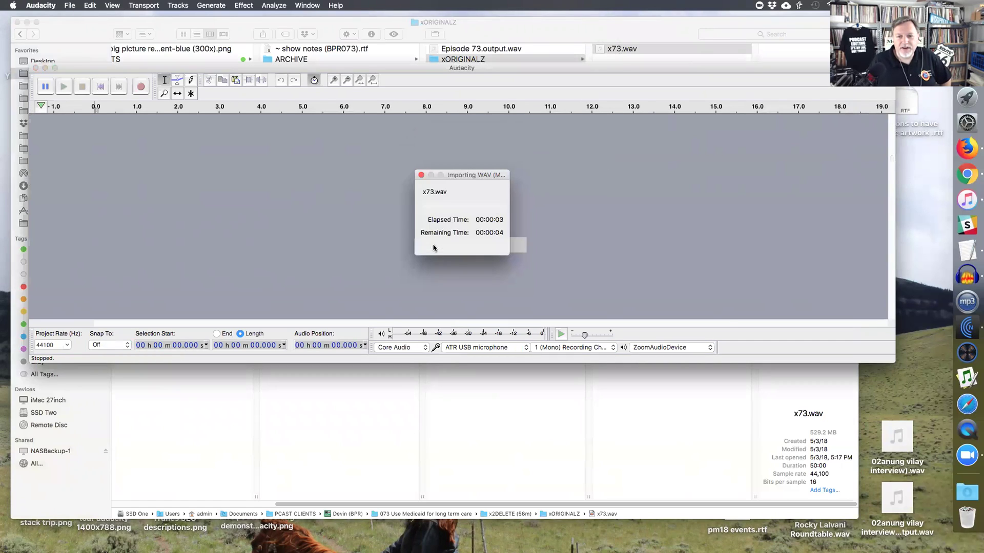
drag(659, 164, 825, 158)
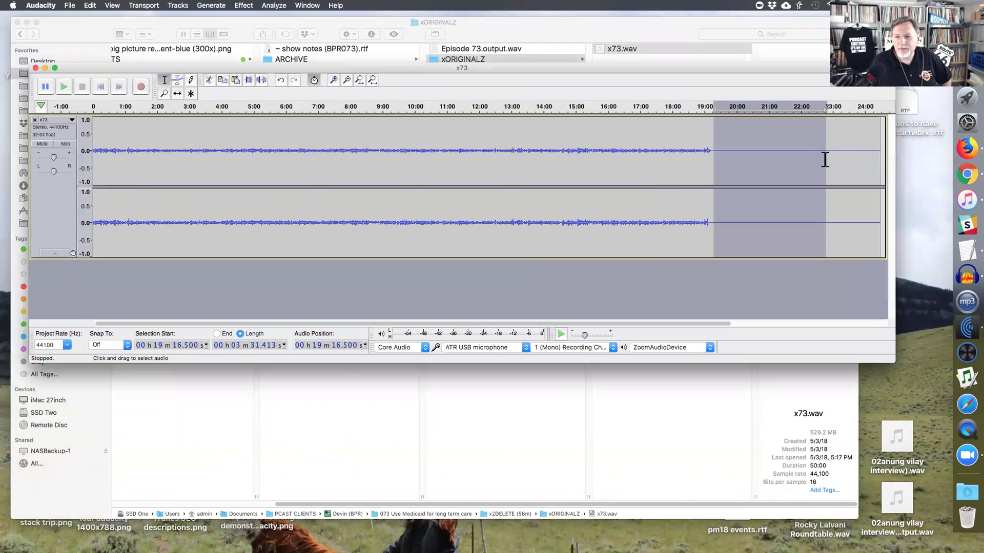
click(35, 67)
click(500, 190)
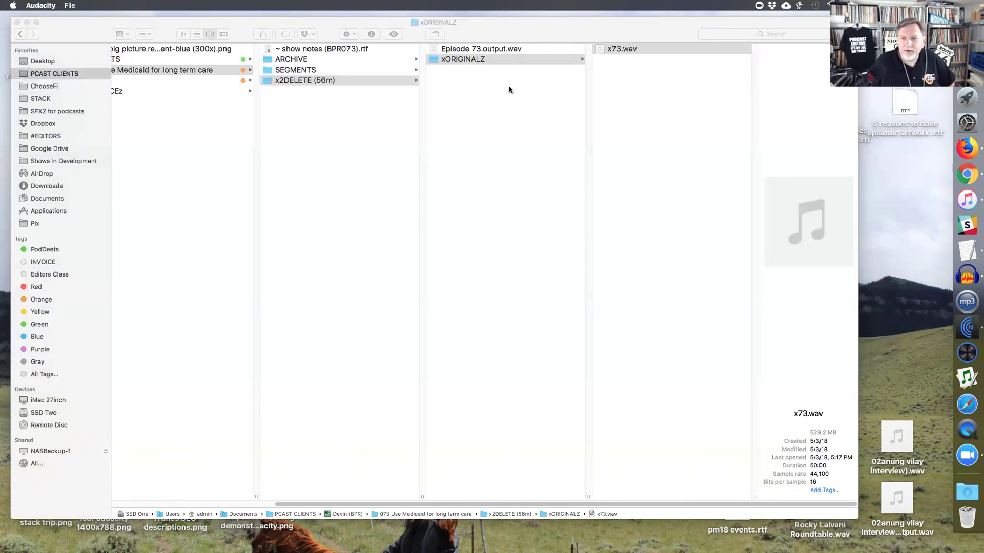
- Return Finder to the 073 Use Medicaid for long term care episode folder
click(551, 62)
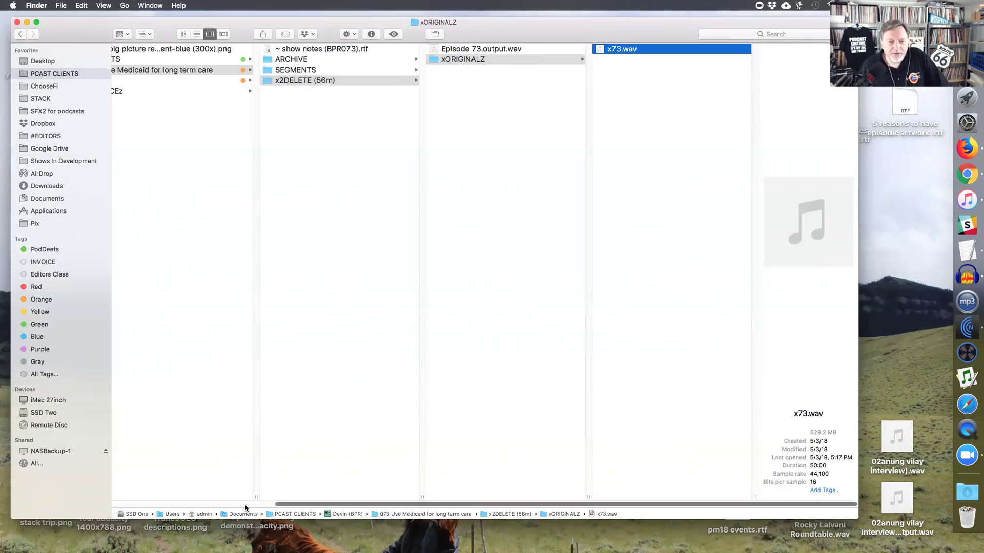
scroll(285, 497, left, 5)
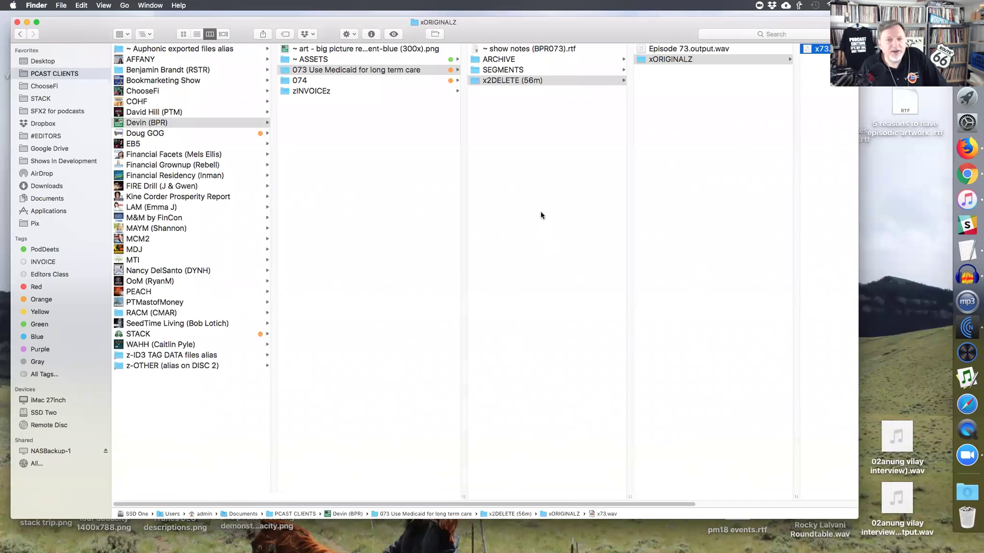
key(Left)
key(Left)
key(Left)
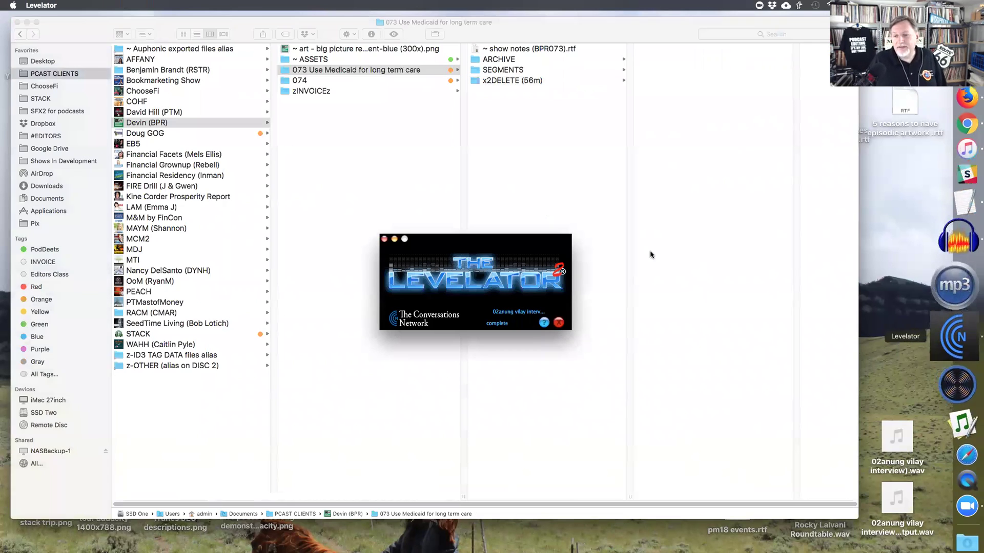
- Drag the Levelator window up and to the left over the episode 073 folder listing
drag(555, 242, 487, 141)
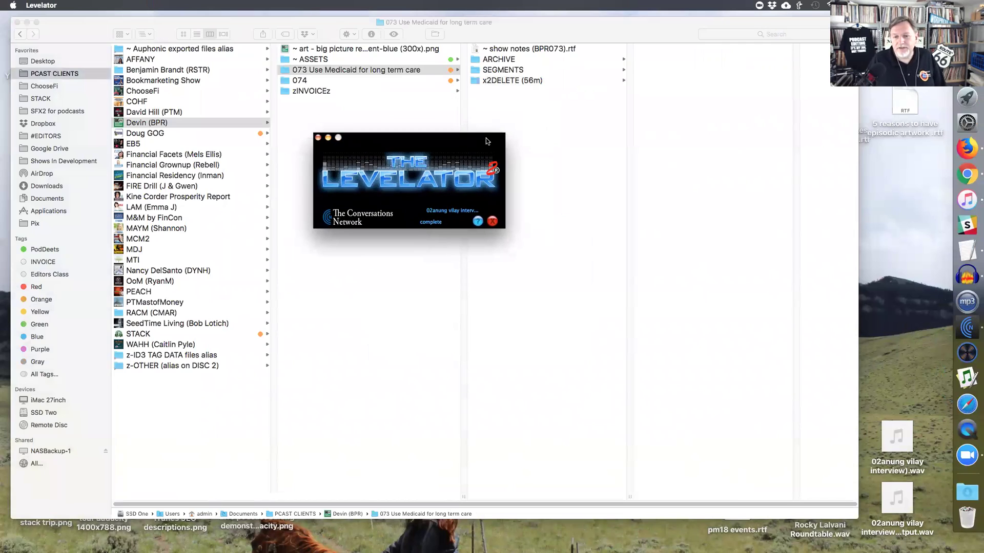
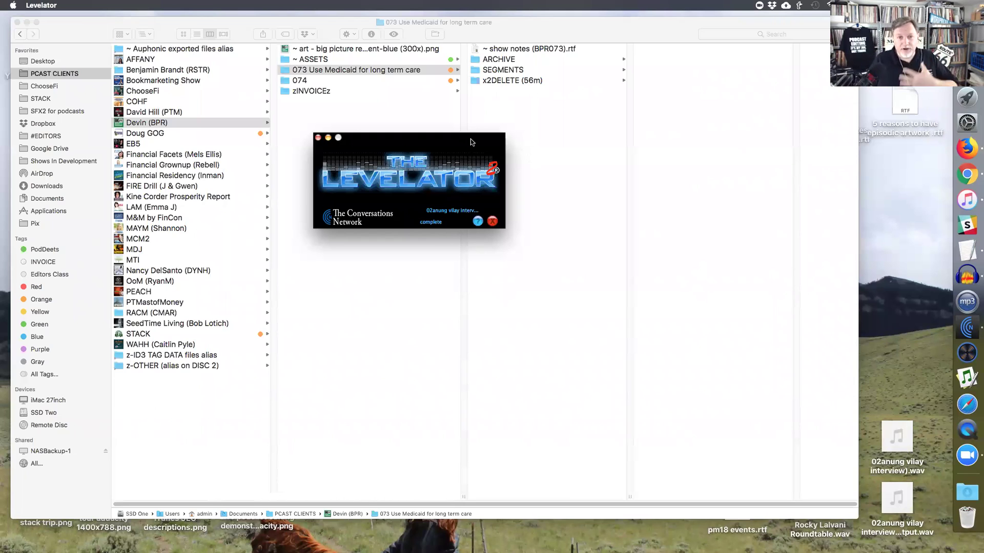
- Move the finished Levelator window aside, close it, and show the WAHH client's episode folders
drag(401, 141, 801, 201)
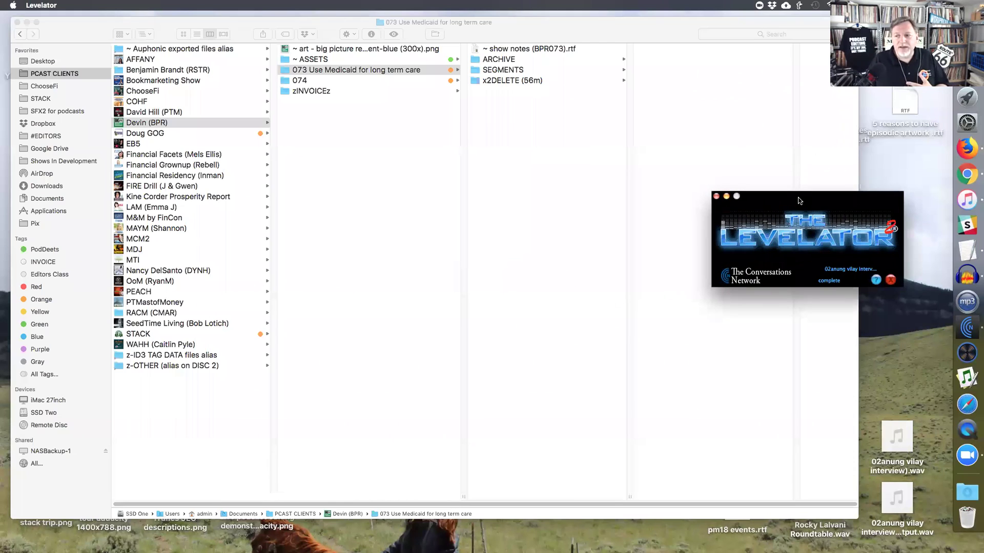
click(716, 197)
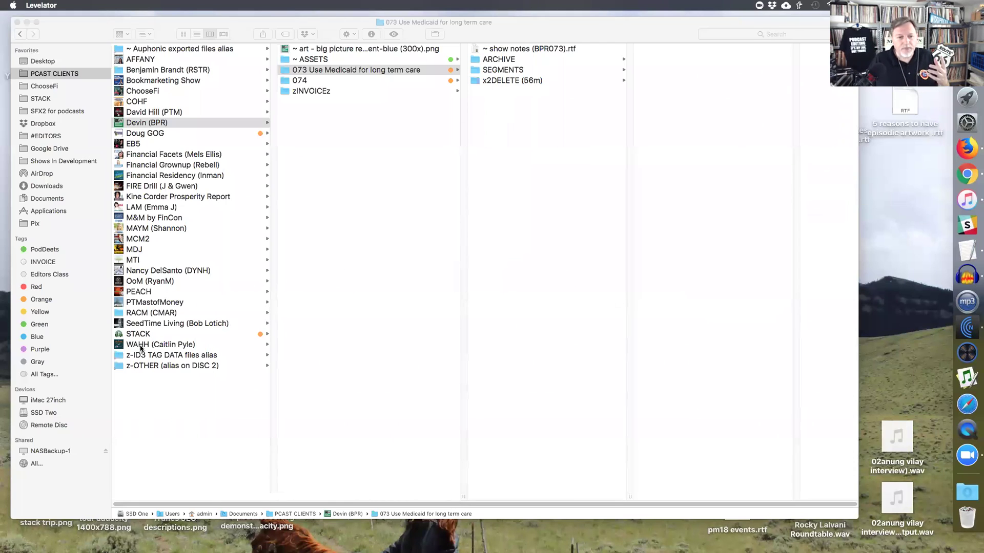
click(119, 350)
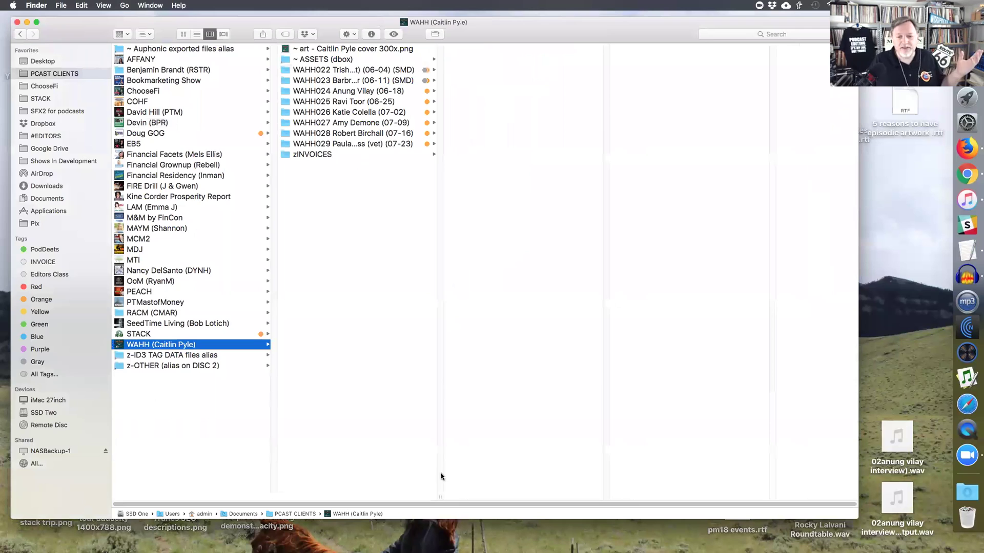
- Open STACK > 05-16 > x2DELETE > xORIGINALZ and show its WAV files in List view
double_click(440, 497)
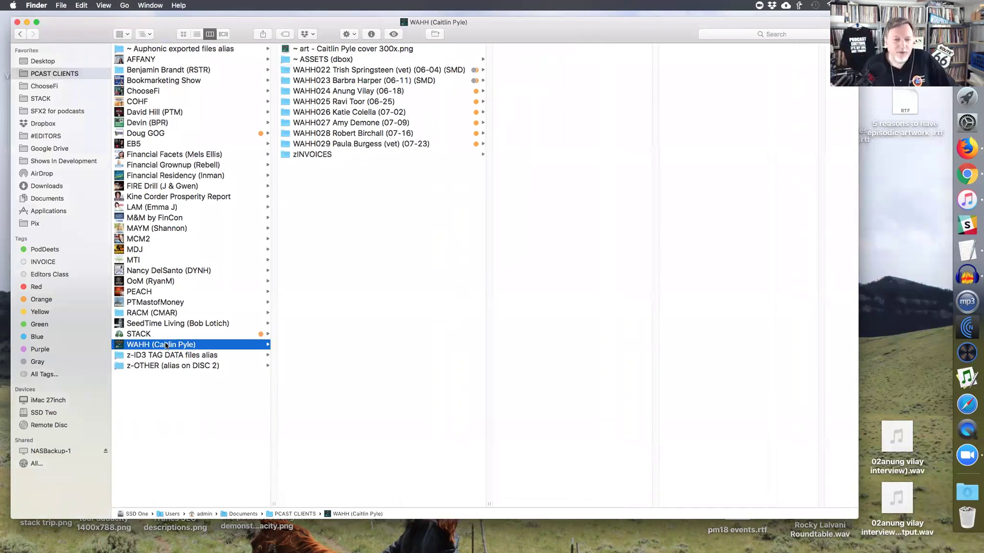
click(136, 334)
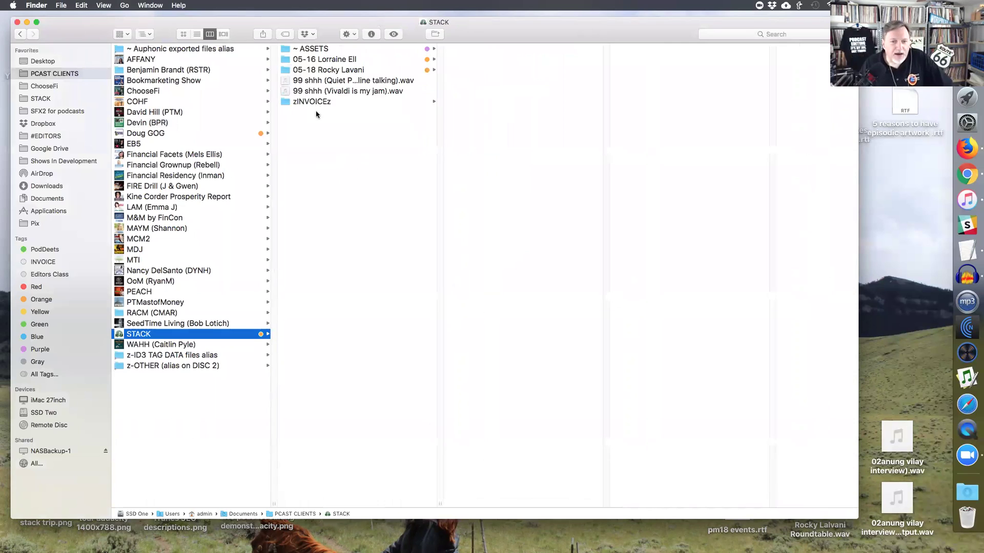
click(326, 59)
click(537, 80)
click(622, 49)
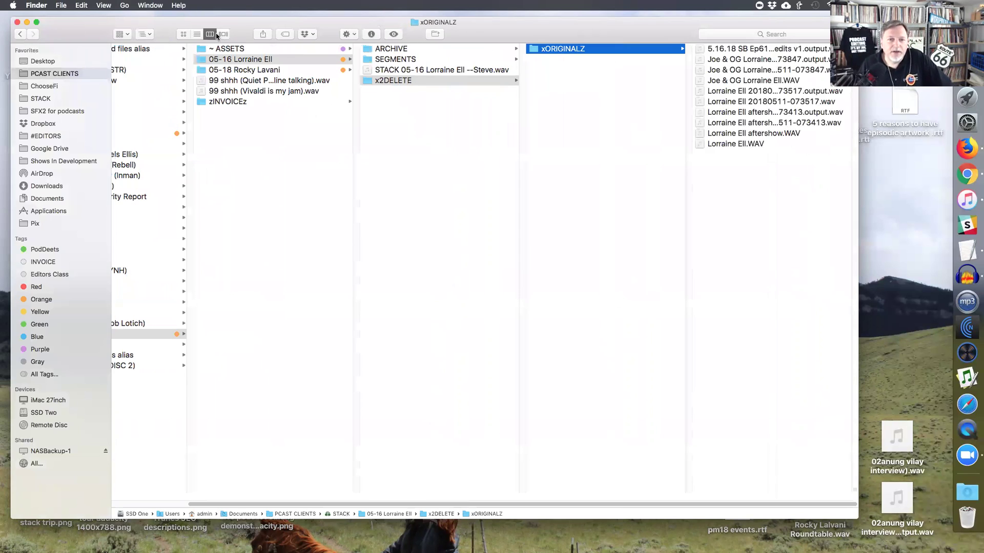
click(196, 34)
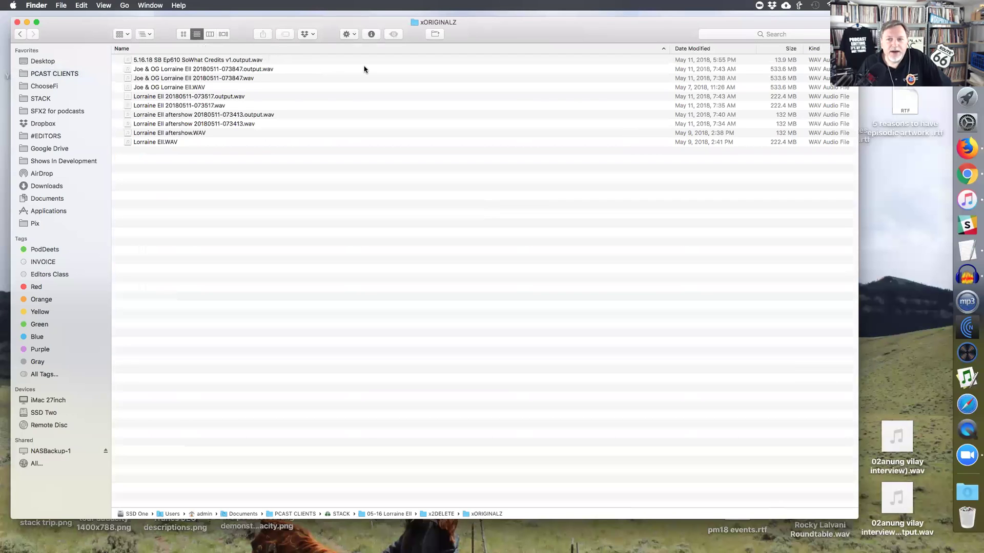
- Narrow the Name column and compare the 073847 .wav with its .output.wav, leaving the name unchanged
drag(669, 47, 432, 48)
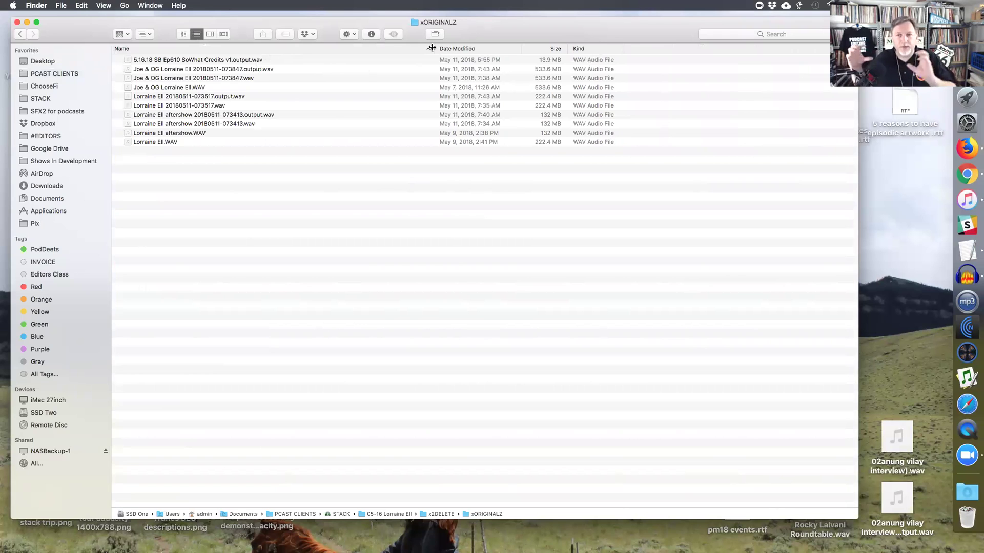
click(202, 89)
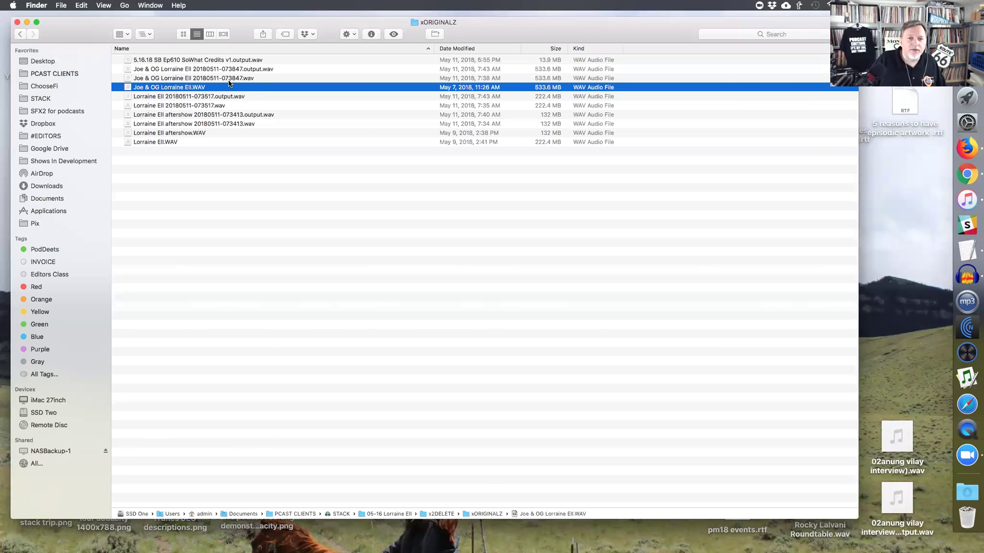
click(228, 80)
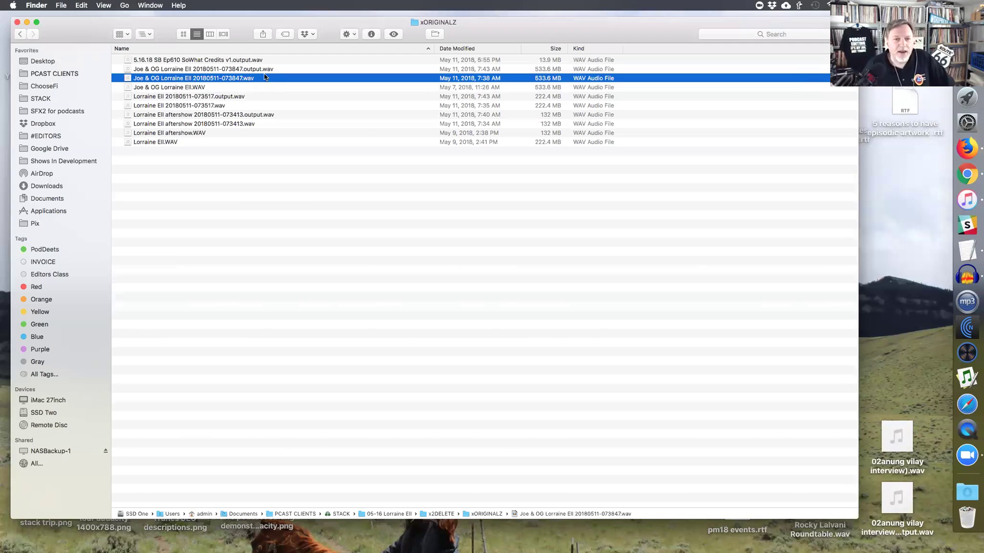
click(264, 70)
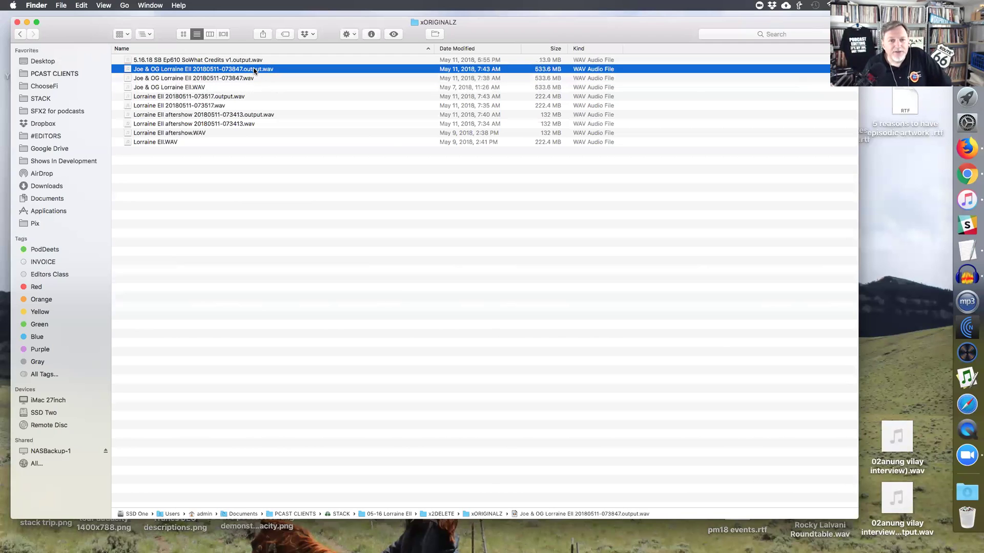
click(253, 70)
double_click(252, 71)
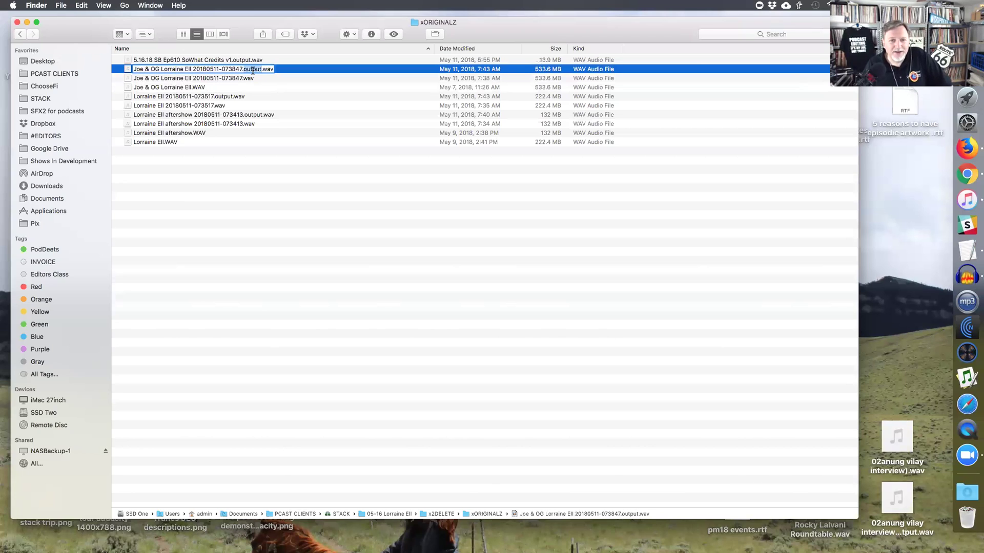
click(280, 70)
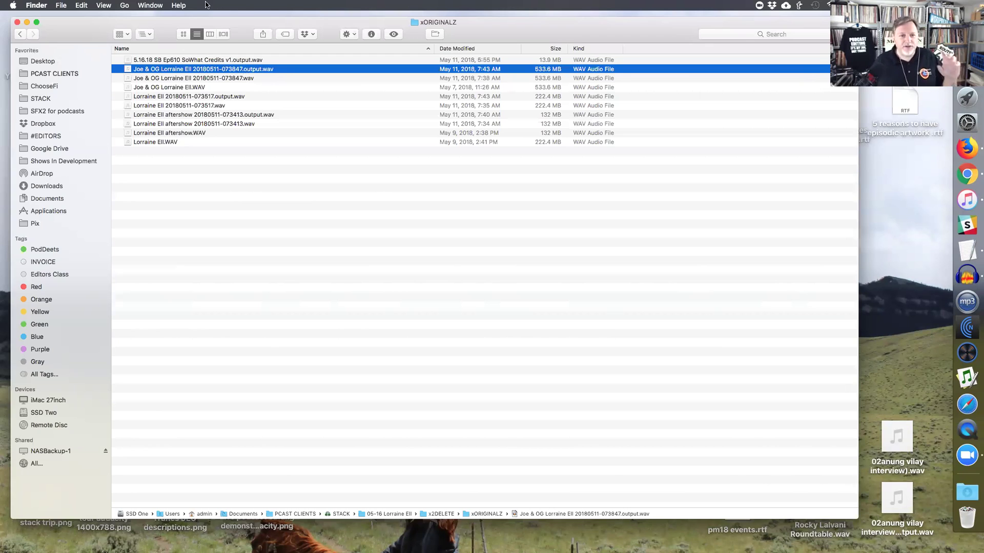
- Compare the 073517, aftershow 073413 and SoWhat Credits originals with their outputs, then close the window
click(197, 88)
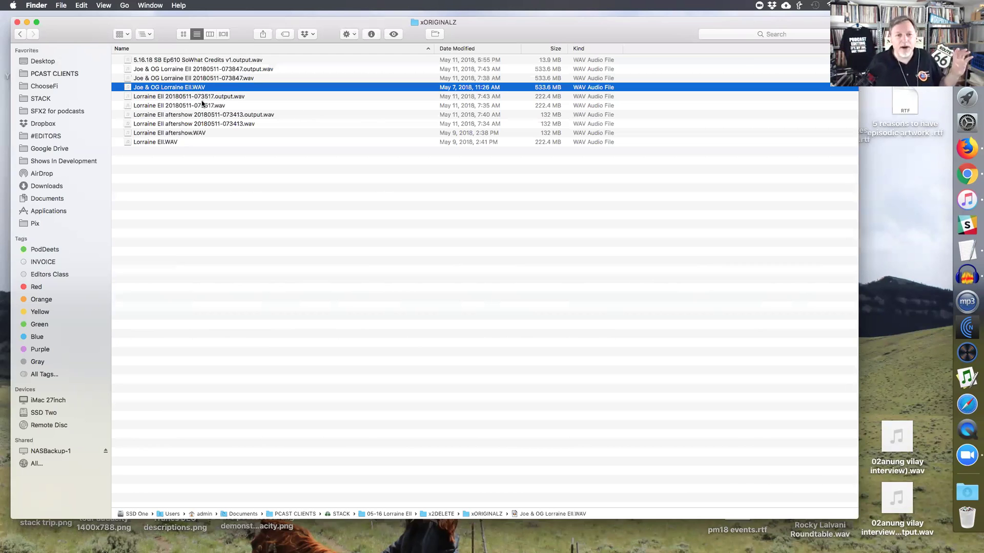
click(197, 106)
click(200, 98)
click(178, 118)
click(186, 106)
click(189, 99)
click(186, 104)
click(186, 100)
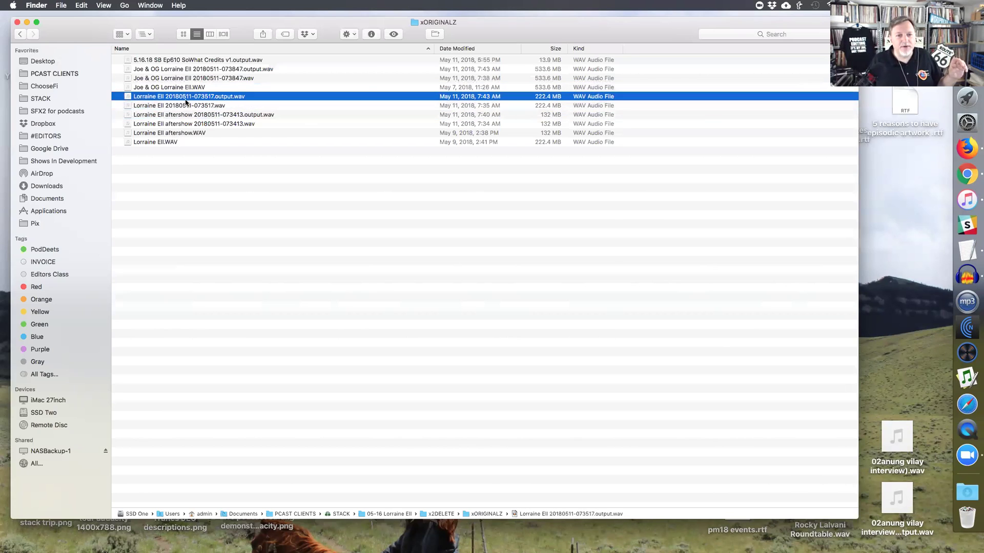
click(174, 115)
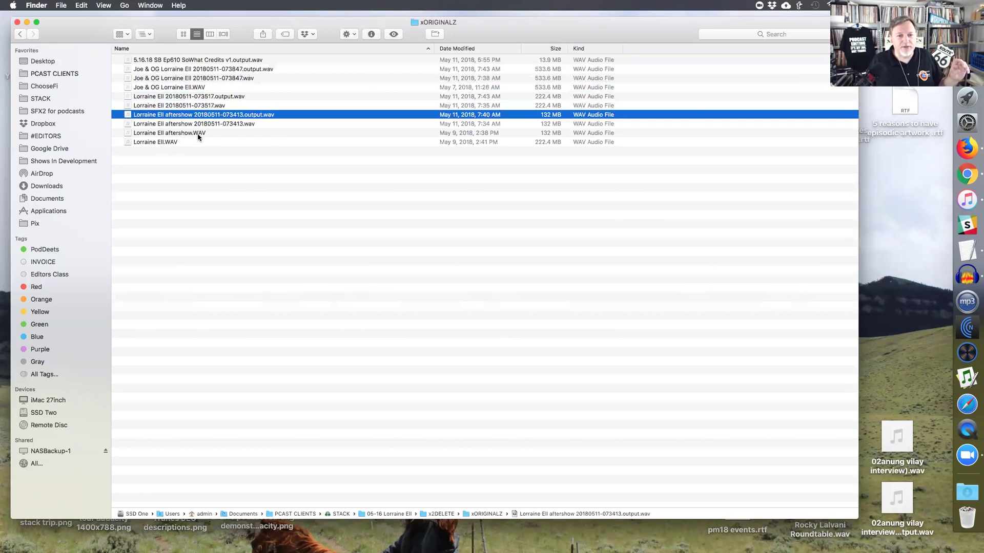
click(198, 134)
click(182, 60)
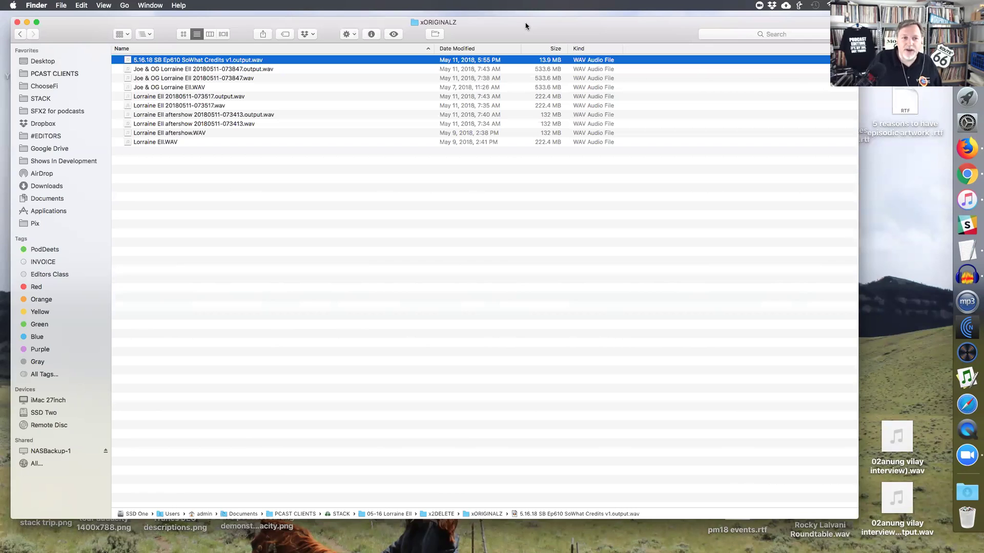
drag(526, 25, 526, 30)
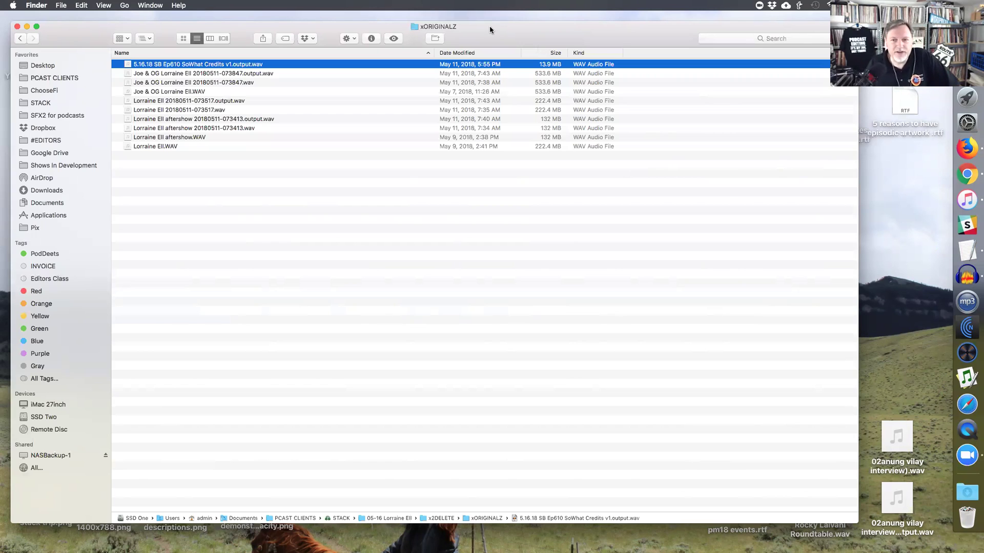
click(17, 26)
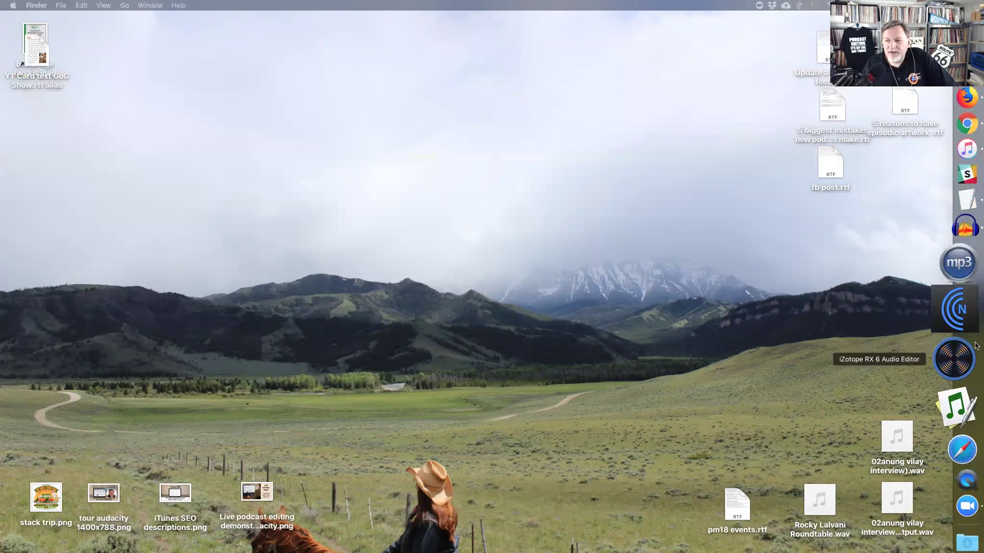
- Launch iZotope RX 6 from the Dock and position its editor window
click(958, 353)
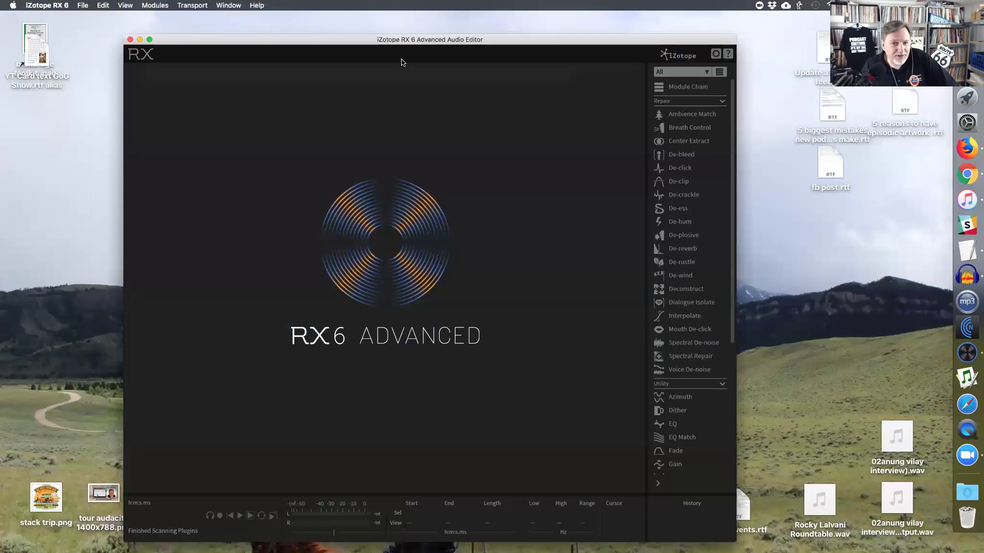
drag(357, 42, 319, 29)
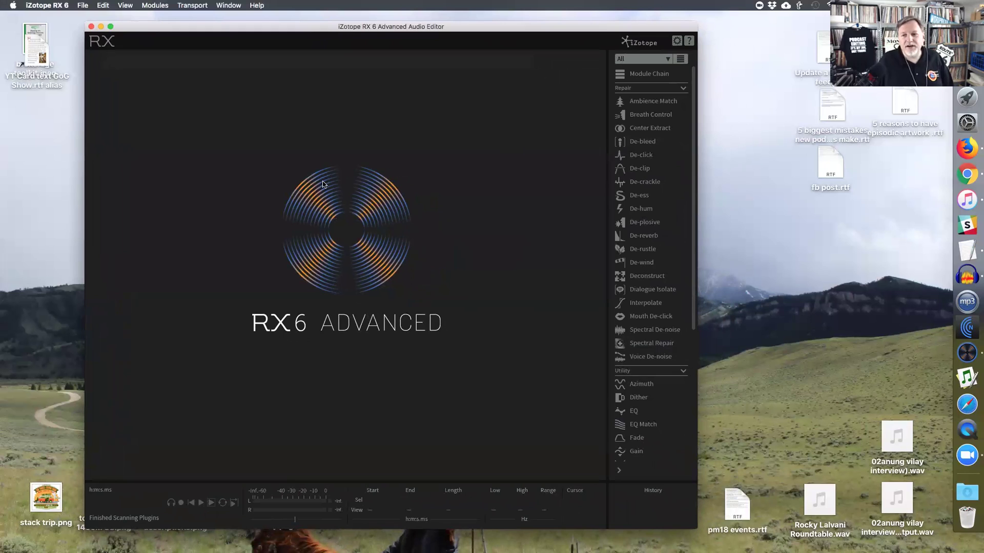
- Load the desktop interview WAV into RX and briefly open Breath Control
mouse_move(897, 441)
drag(897, 442, 371, 192)
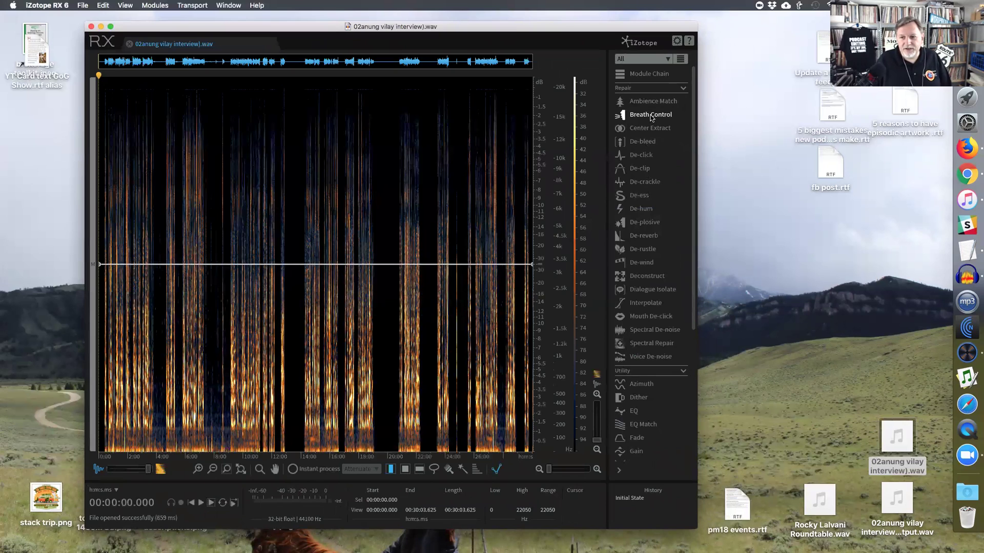
click(651, 114)
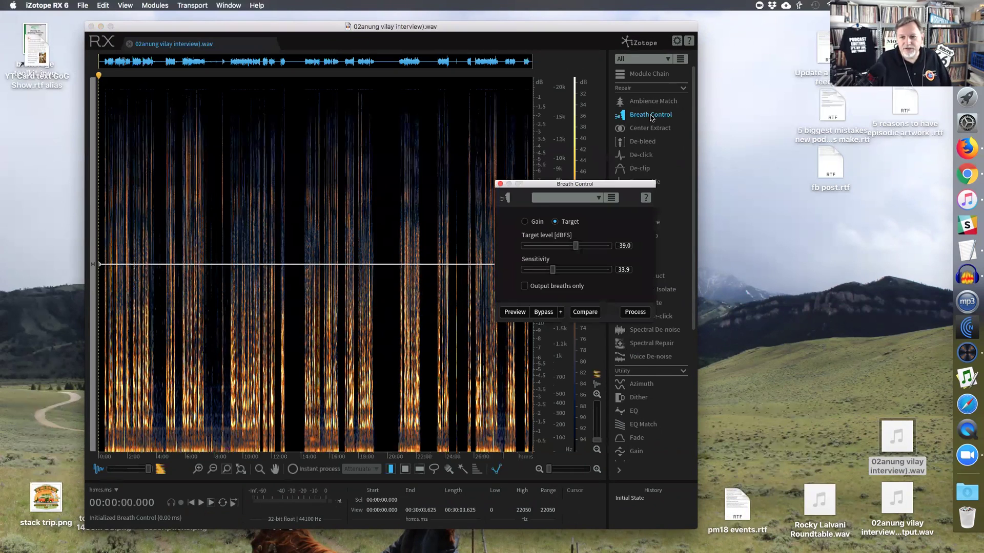
click(500, 184)
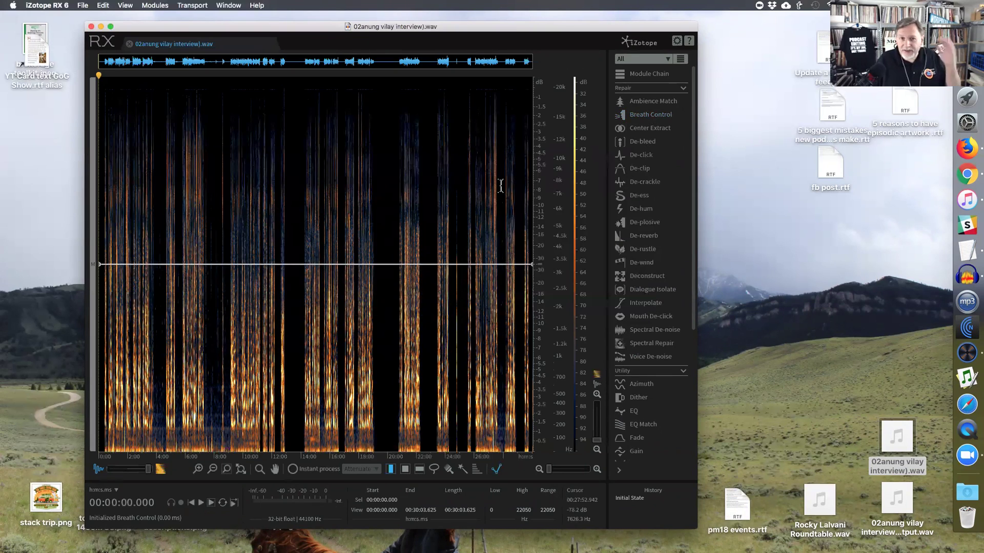
- Check the Mouth De-click module, then select the passage starting at 20:36
click(650, 317)
drag(396, 137, 533, 137)
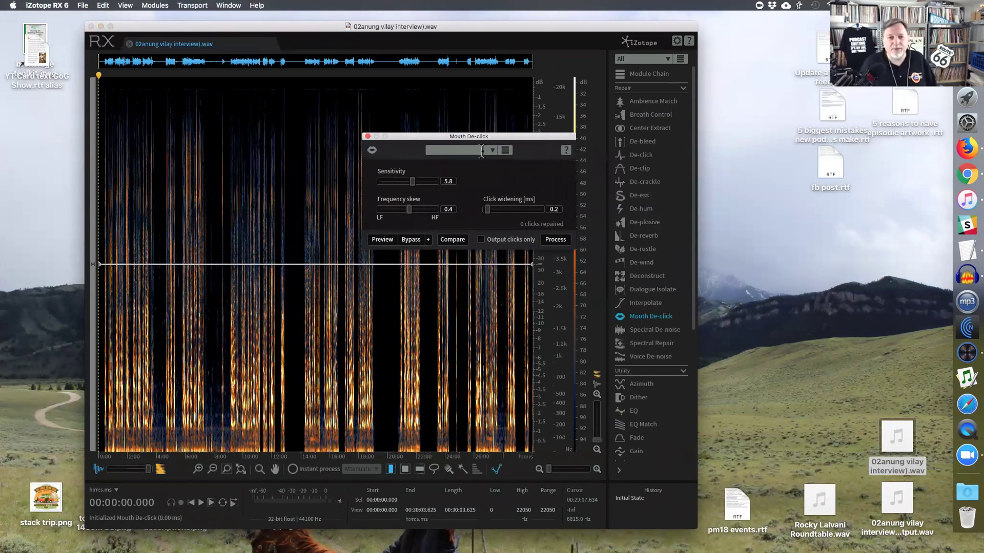
click(367, 136)
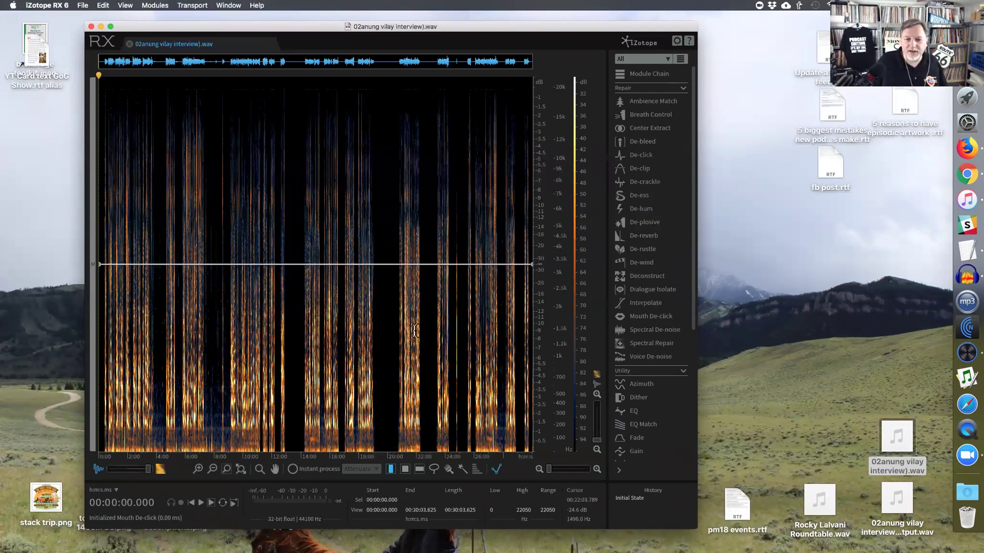
drag(396, 327, 421, 328)
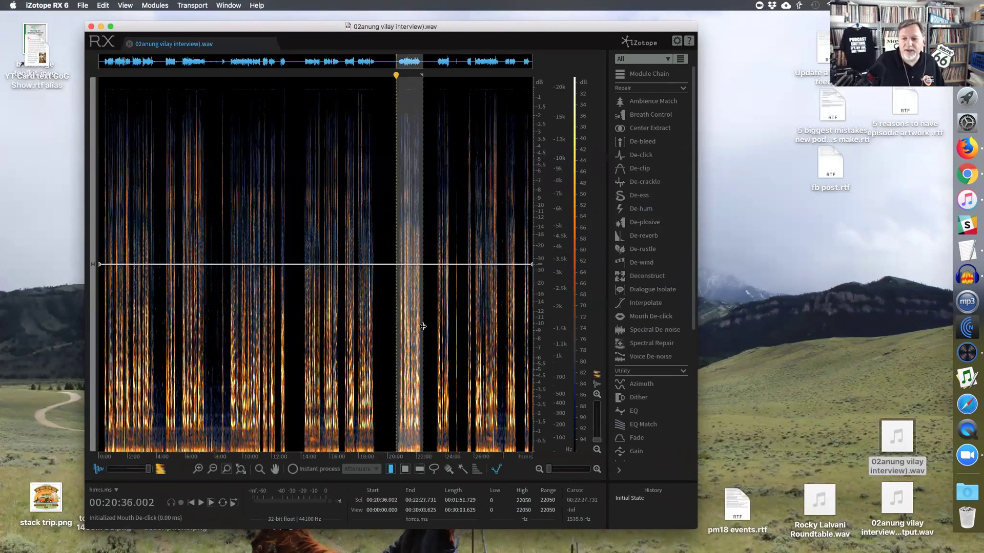
scroll(647, 404, down, 1)
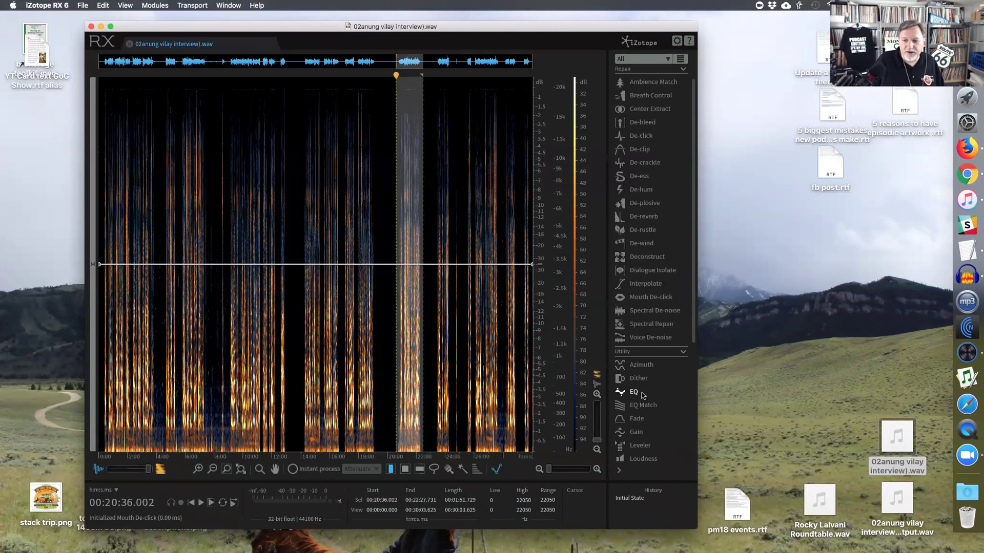
- Open and close the EQ, De-reverb and De-plosive modules in RX
click(634, 392)
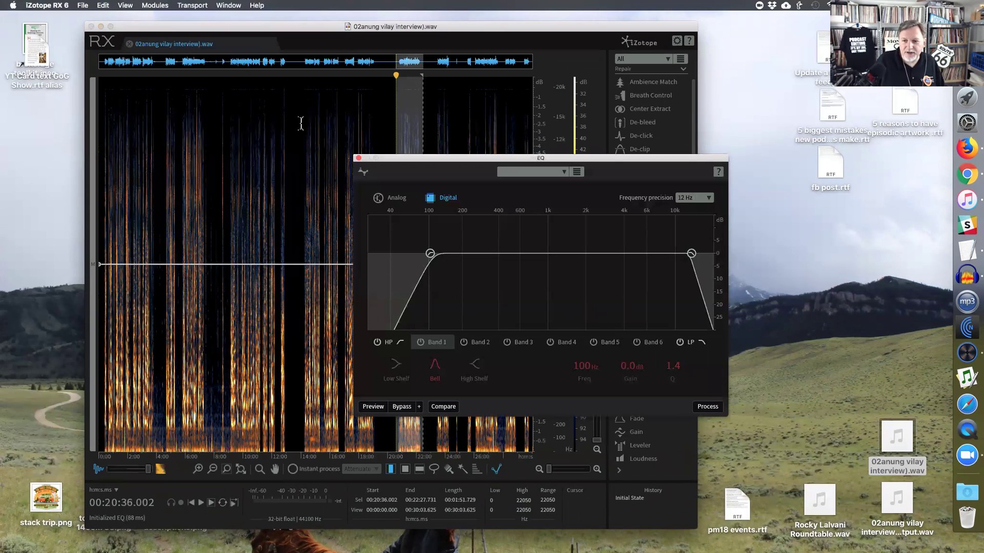
click(358, 158)
scroll(664, 278, down, 2)
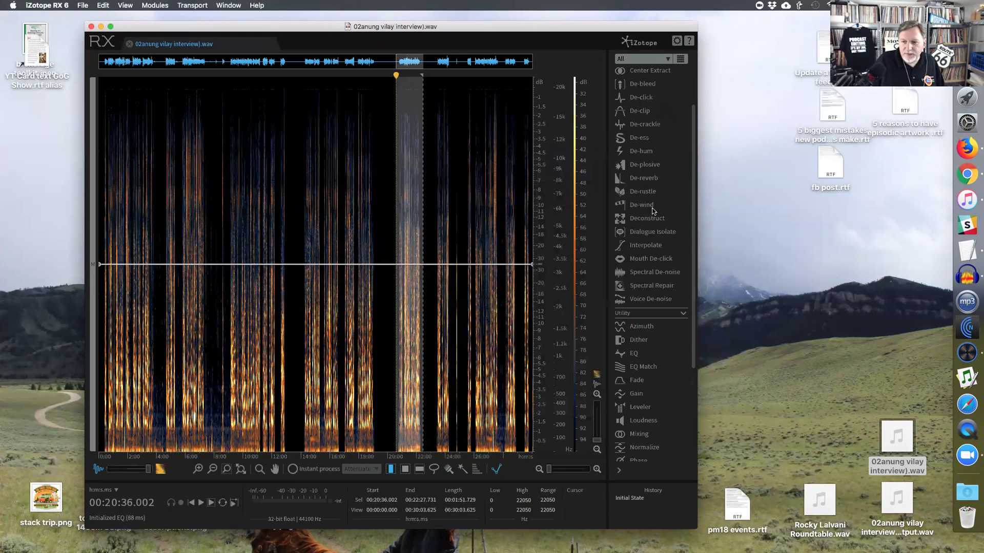
click(652, 179)
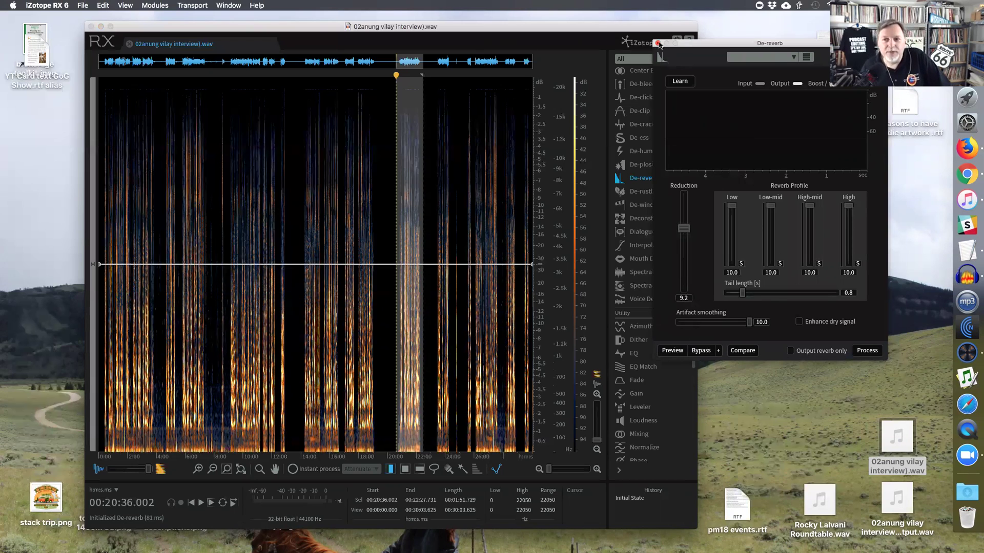
click(658, 45)
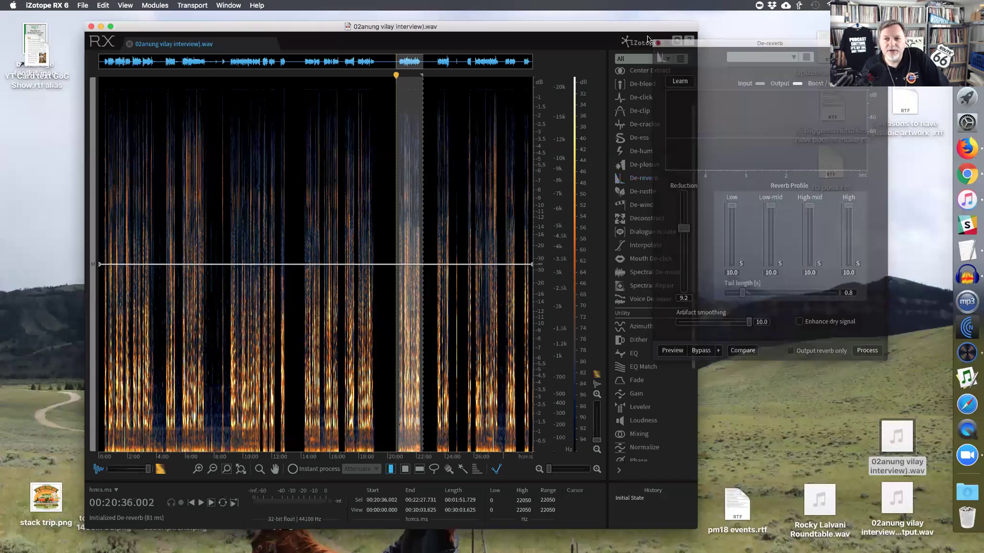
drag(619, 28, 609, 27)
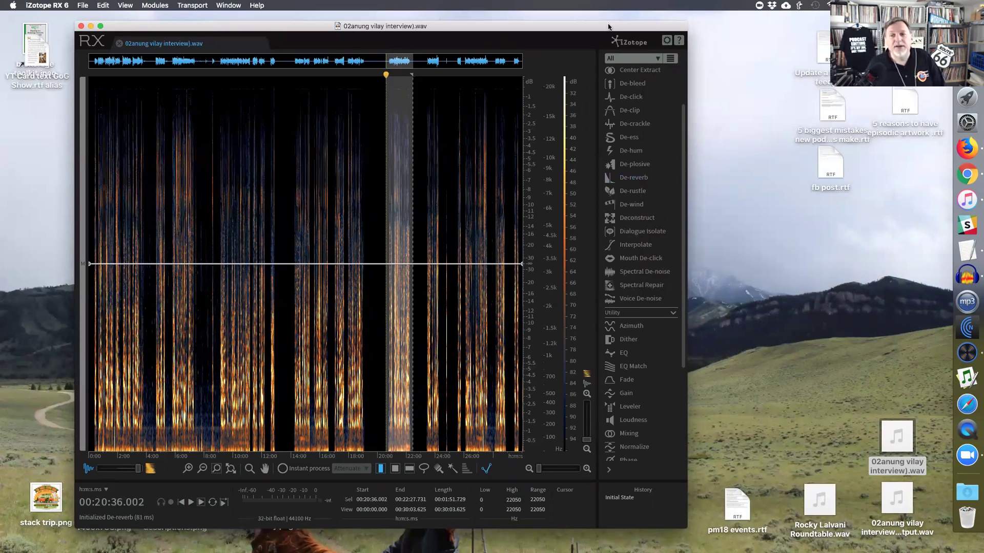
click(633, 164)
click(545, 200)
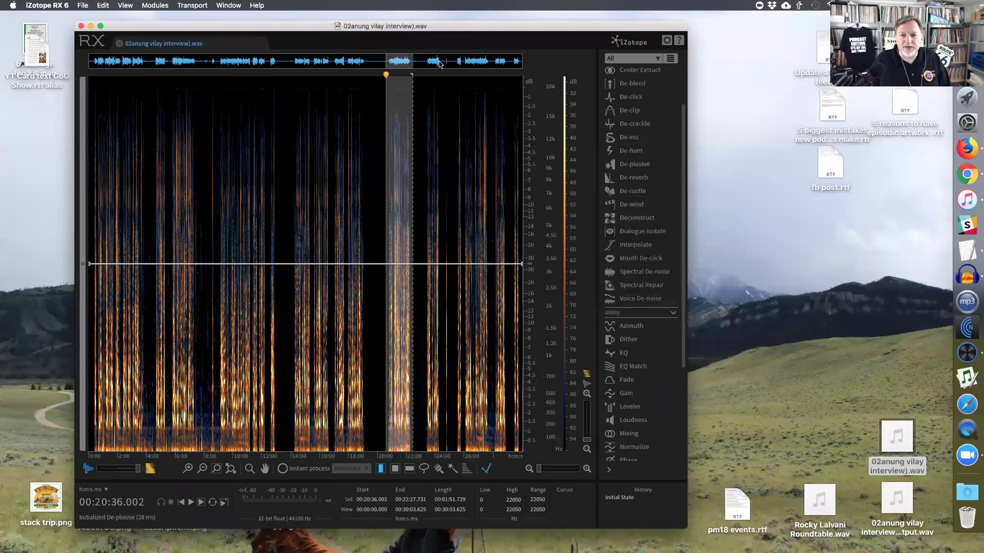
- Open and close the Batch Processing window, then close the interview file in RX
click(225, 6)
click(251, 57)
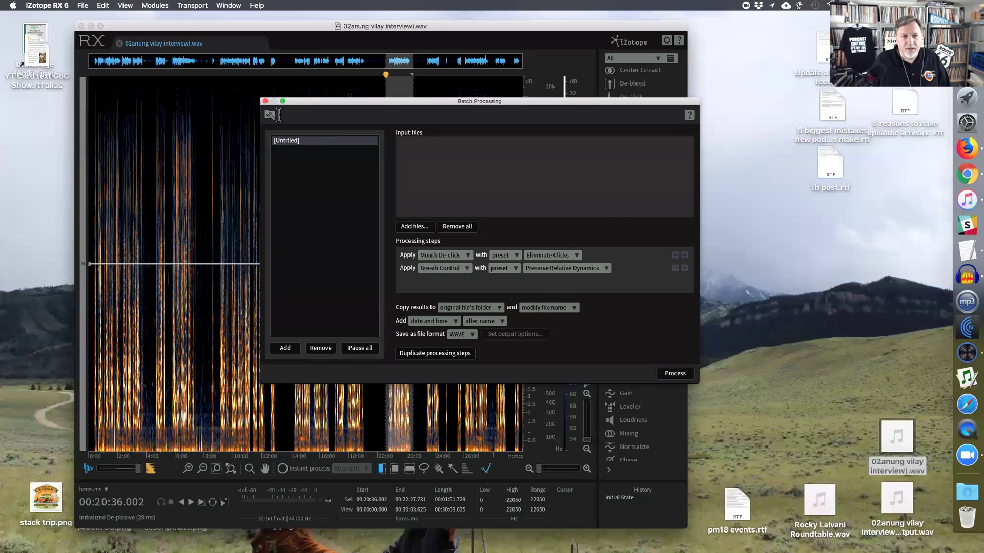
click(261, 101)
click(265, 101)
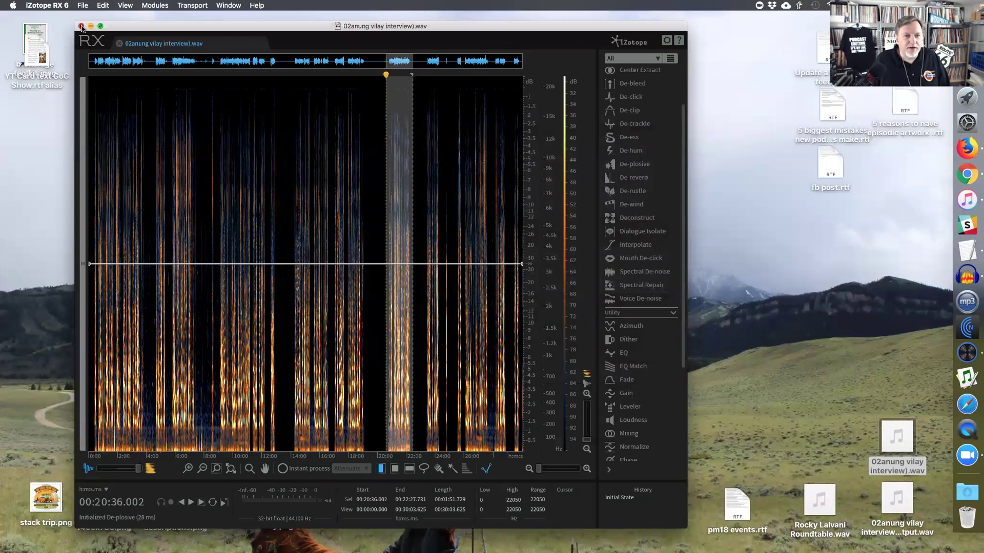
click(81, 25)
click(543, 198)
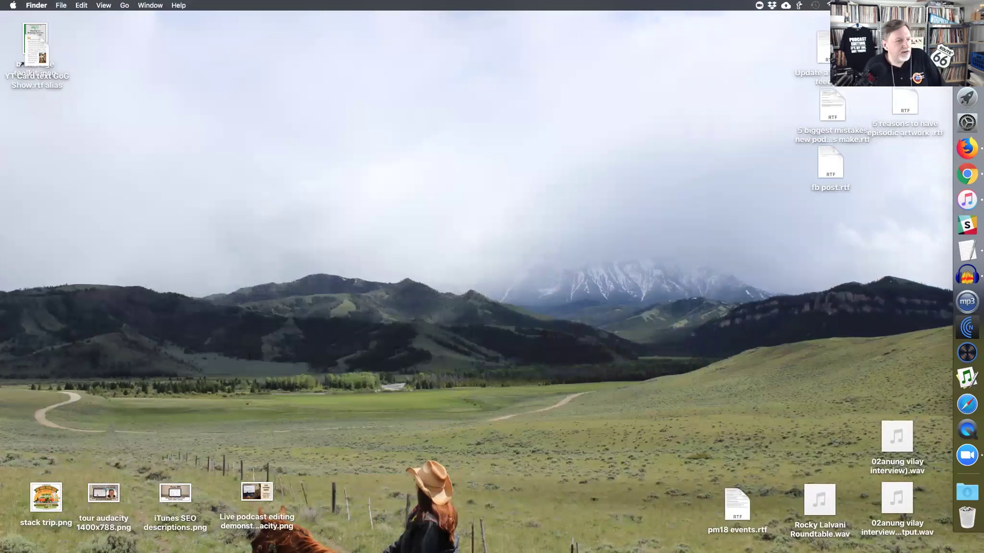
- Bring the Audacity interview project forward from the Dock
click(966, 276)
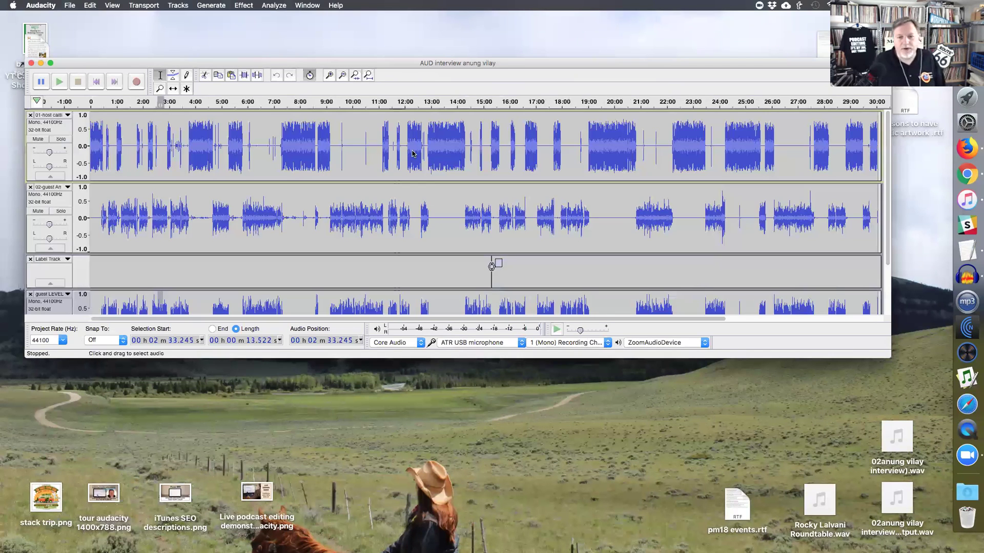
- Make the Audacity window shorter and higher, select guest audio 0:16–9:33, and turn off sync-lock
drag(465, 358, 479, 331)
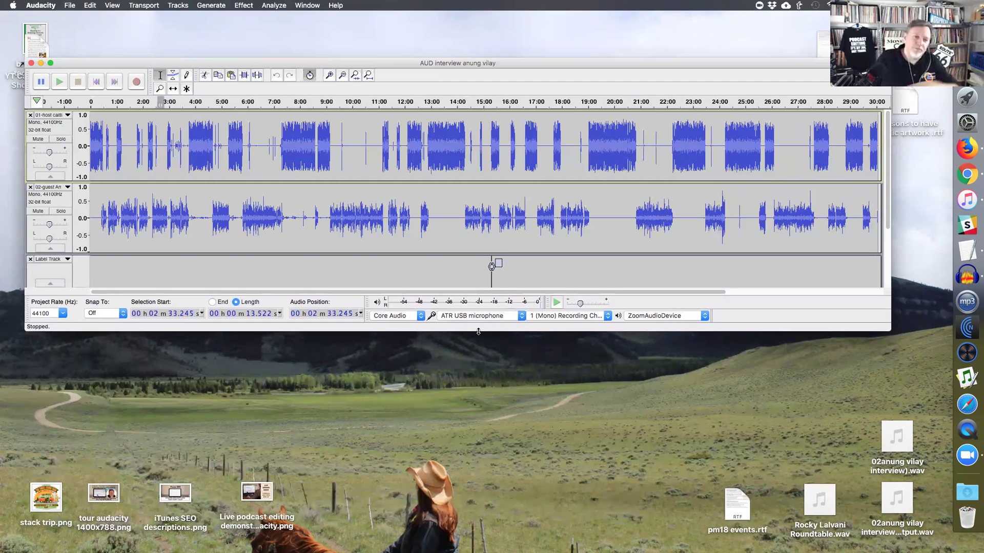
drag(410, 65, 403, 20)
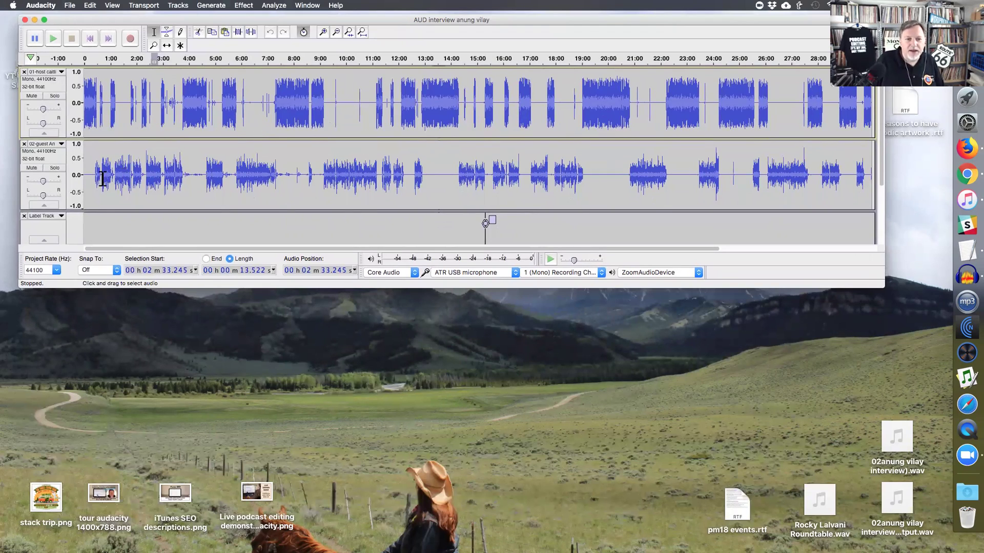
drag(92, 180, 334, 176)
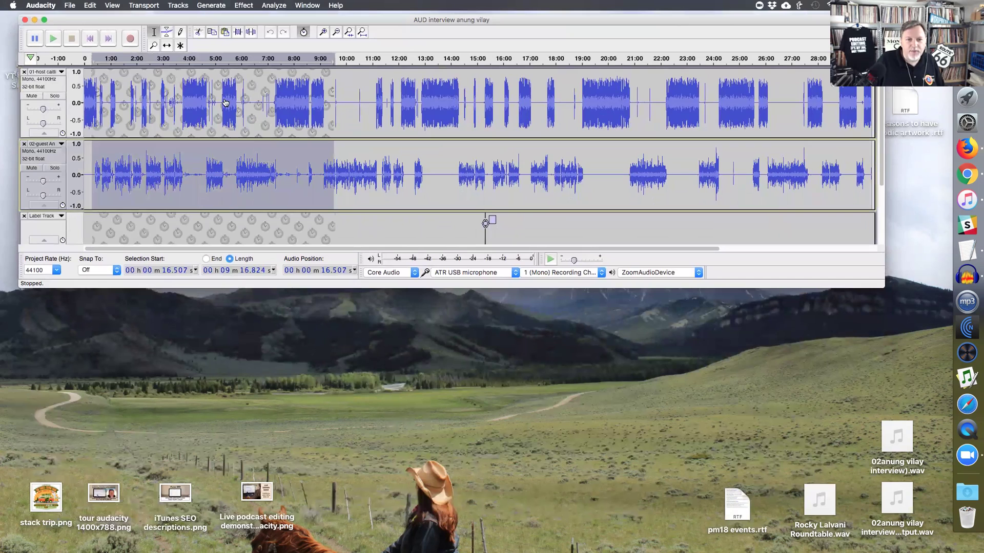
click(303, 32)
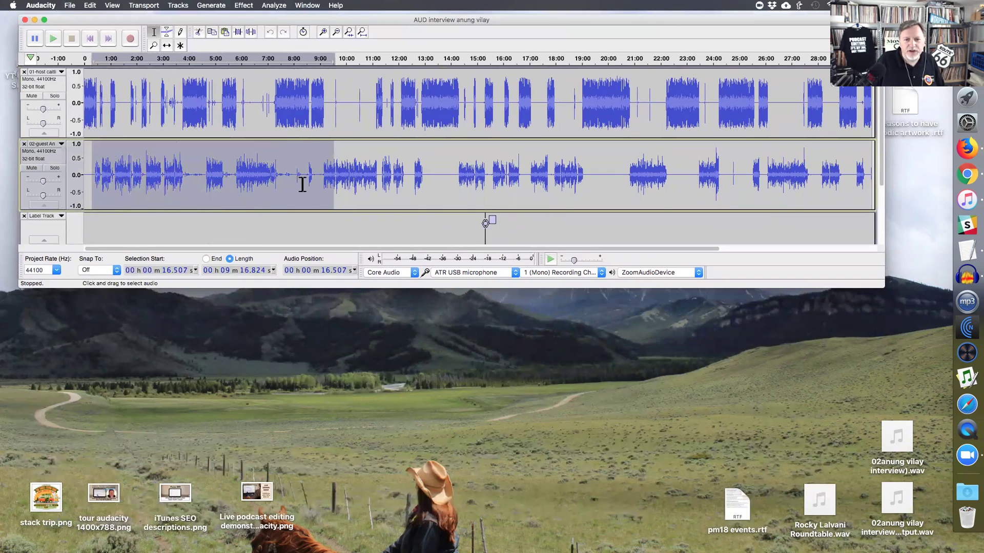
- Try Amplify on the whole guest track and cancel, then select guest audio 9:03–12:58
click(51, 161)
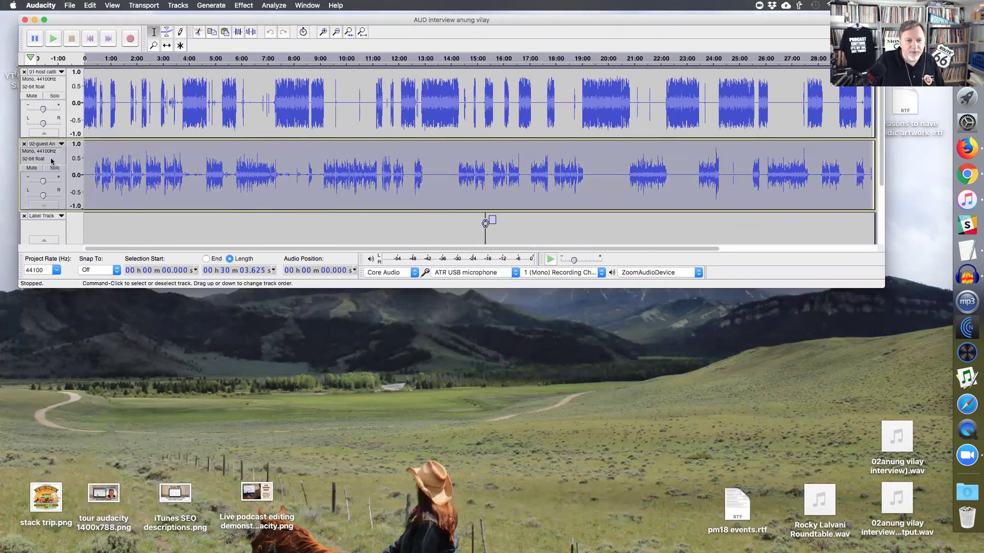
key(super+r)
click(479, 188)
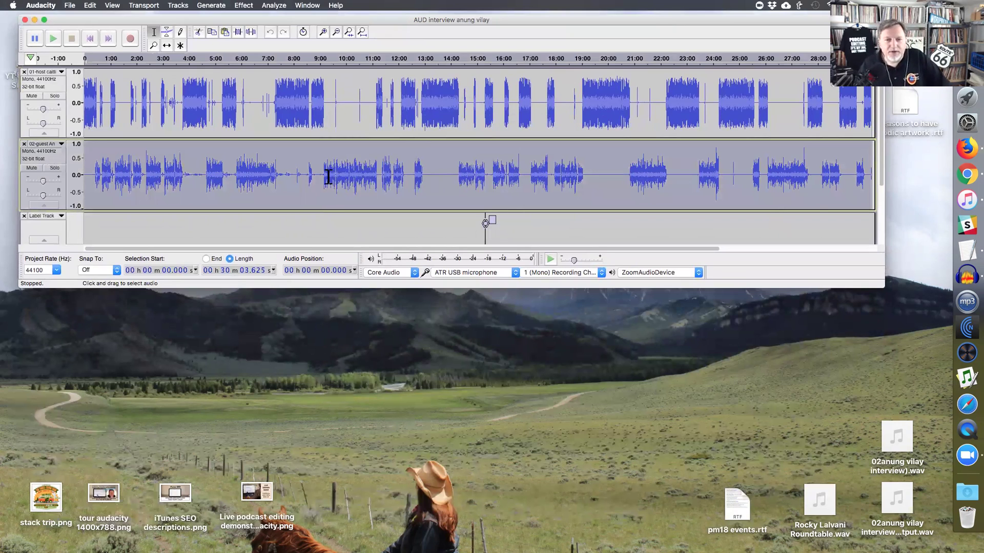
drag(321, 179, 423, 180)
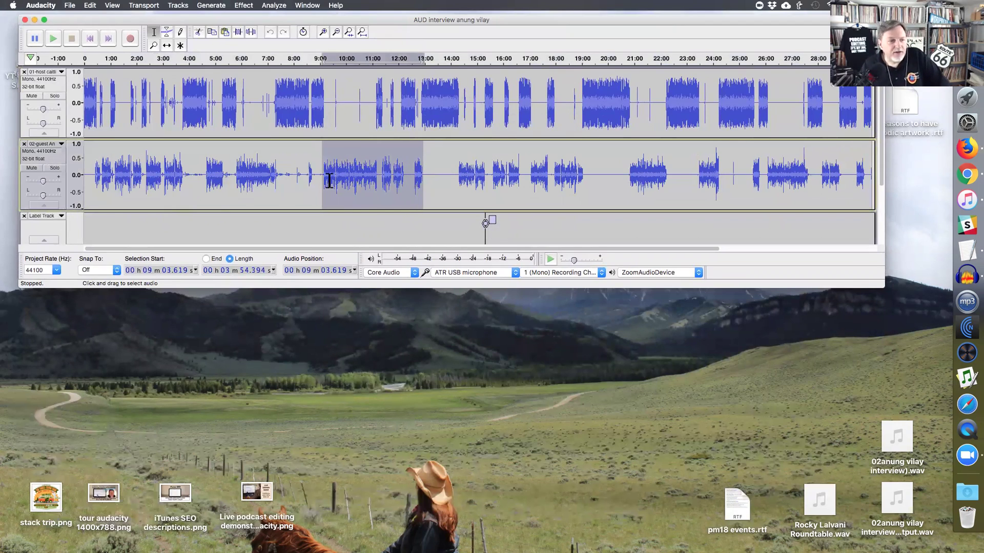
key(super+r)
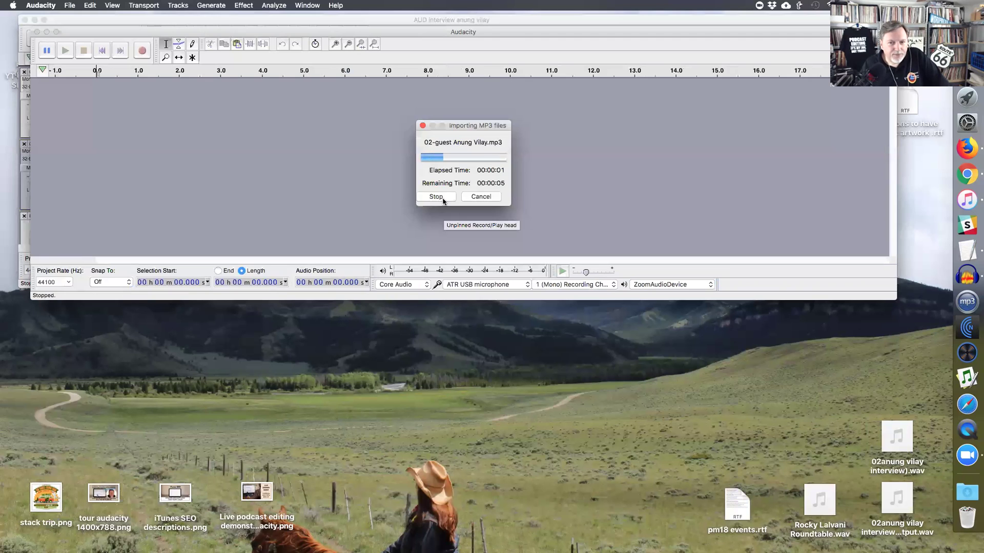
drag(133, 114, 805, 113)
click(37, 32)
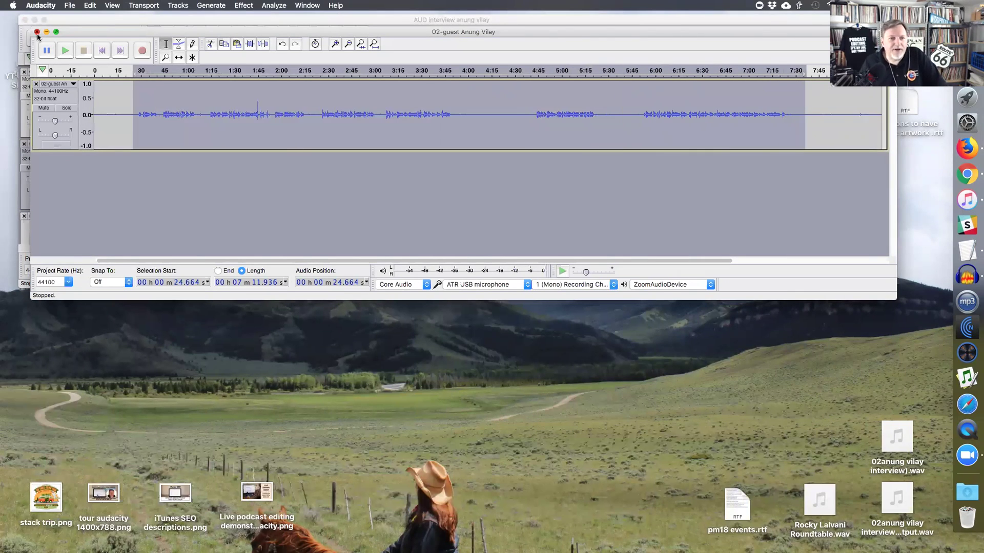
click(506, 190)
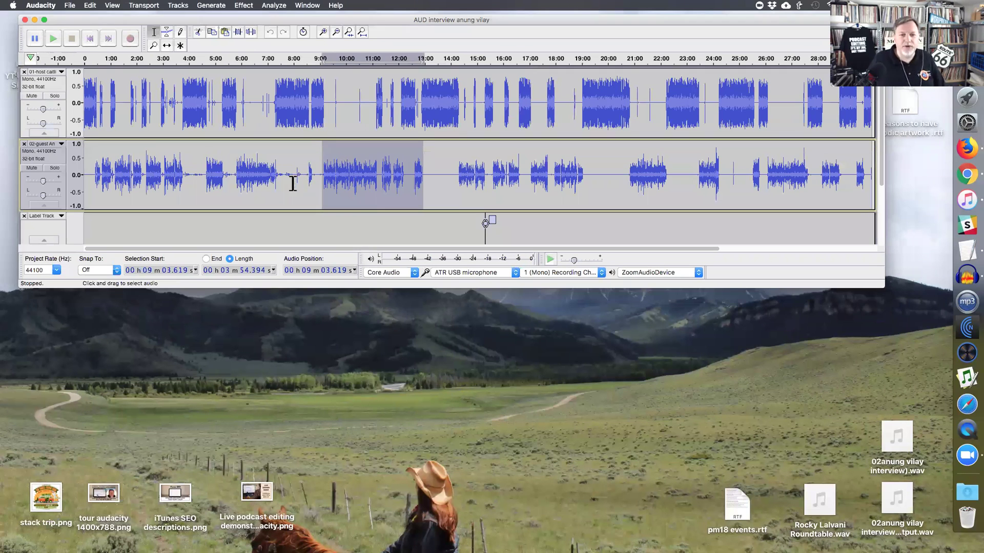
- Solo the guest track, play from 4:18, and zoom in around that point
click(288, 191)
click(439, 183)
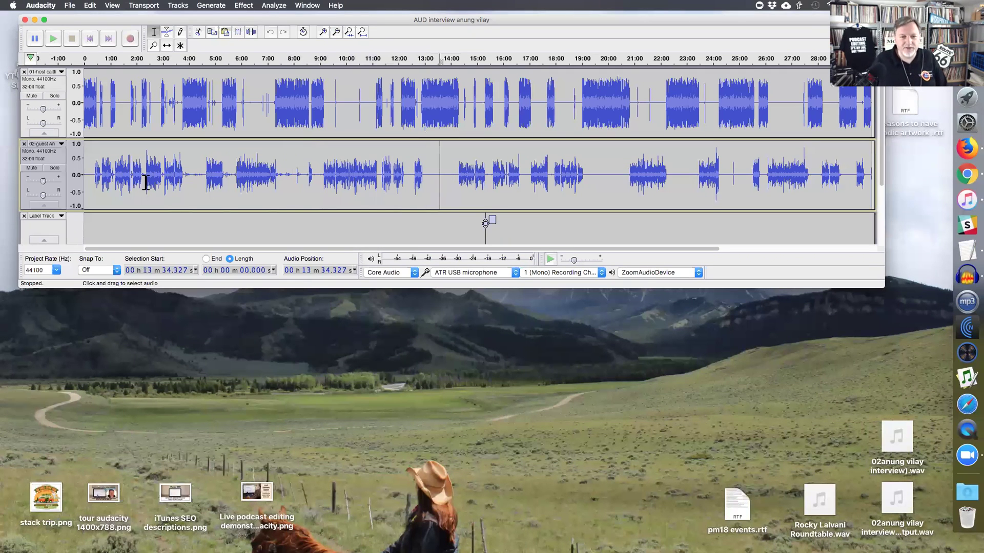
click(197, 191)
click(55, 168)
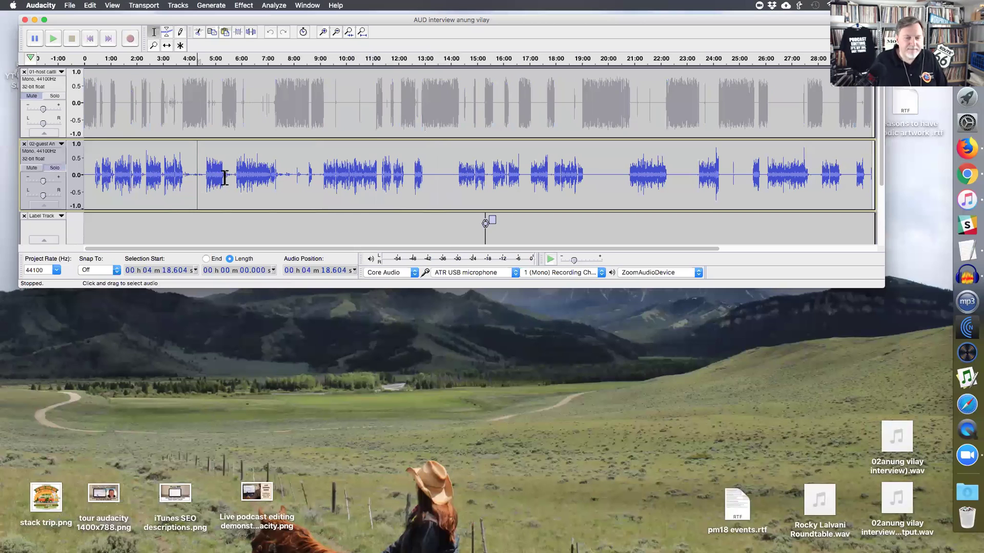
key(space)
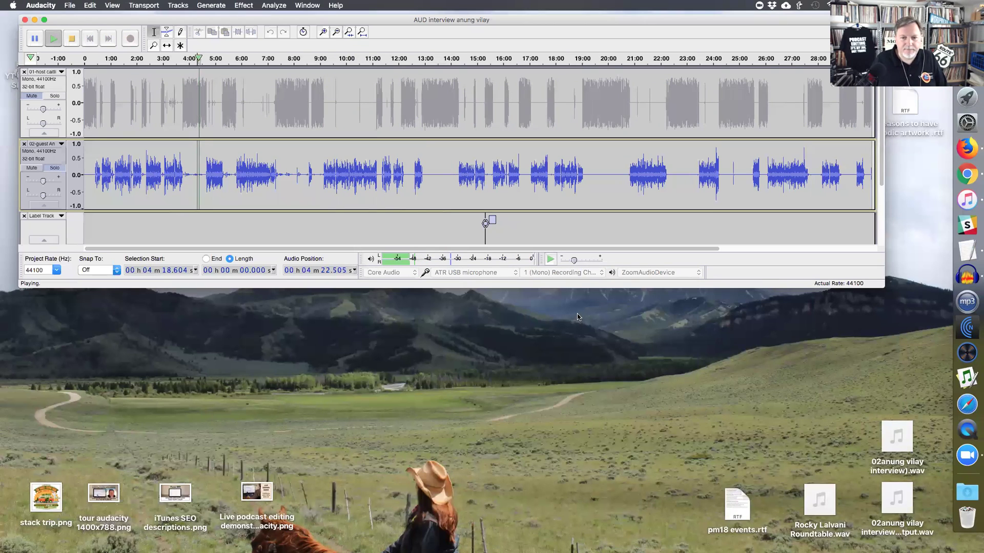
key(space)
key(super+1)
key(super+1)
- Play from 3:33 and select the 44-second guest pause starting at 3:48
click(402, 191)
key(space)
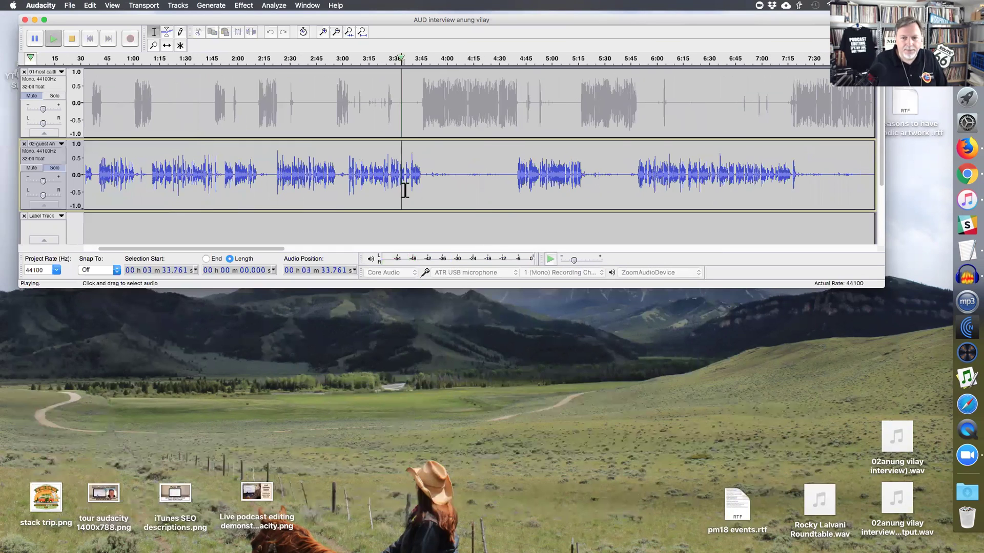
key(space)
click(456, 185)
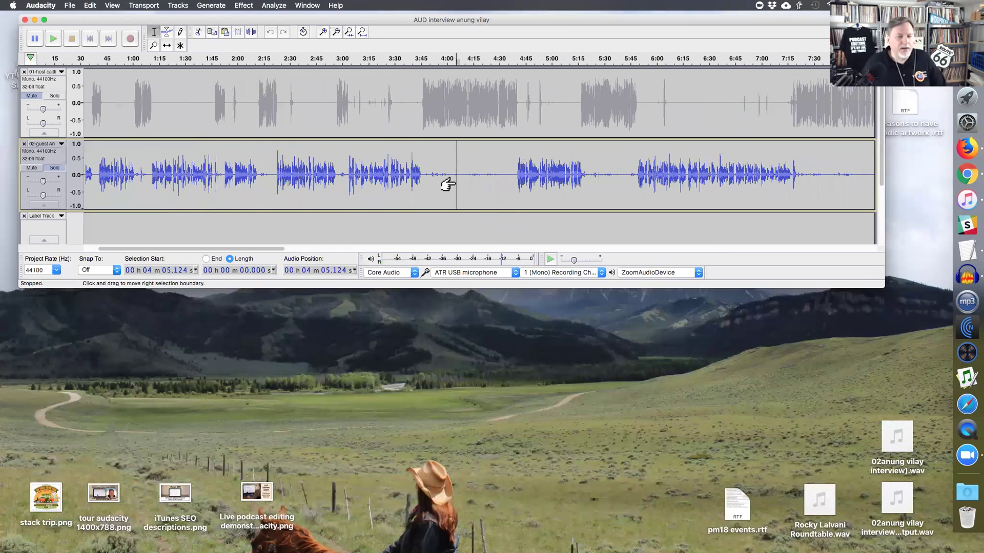
click(426, 181)
drag(460, 184, 507, 183)
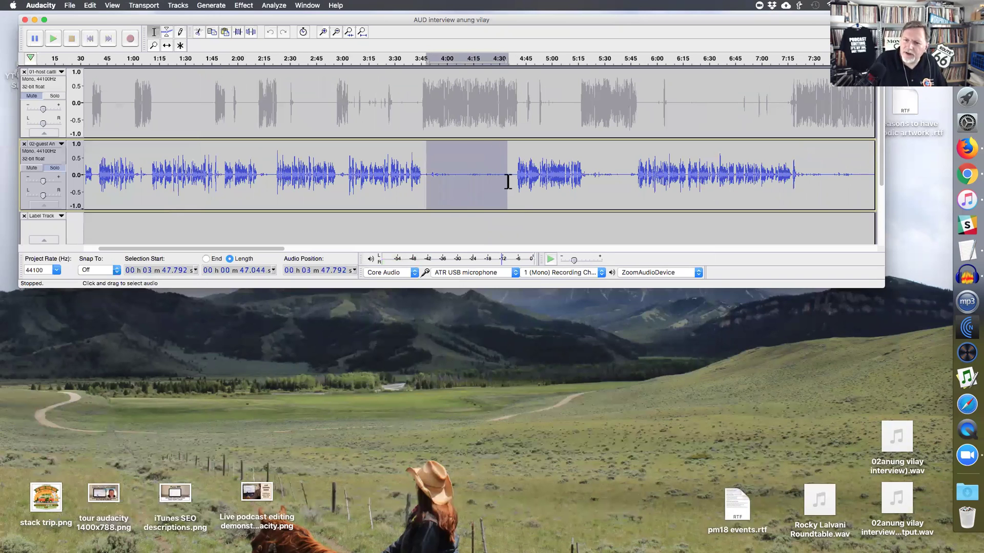
click(510, 182)
drag(427, 182, 504, 186)
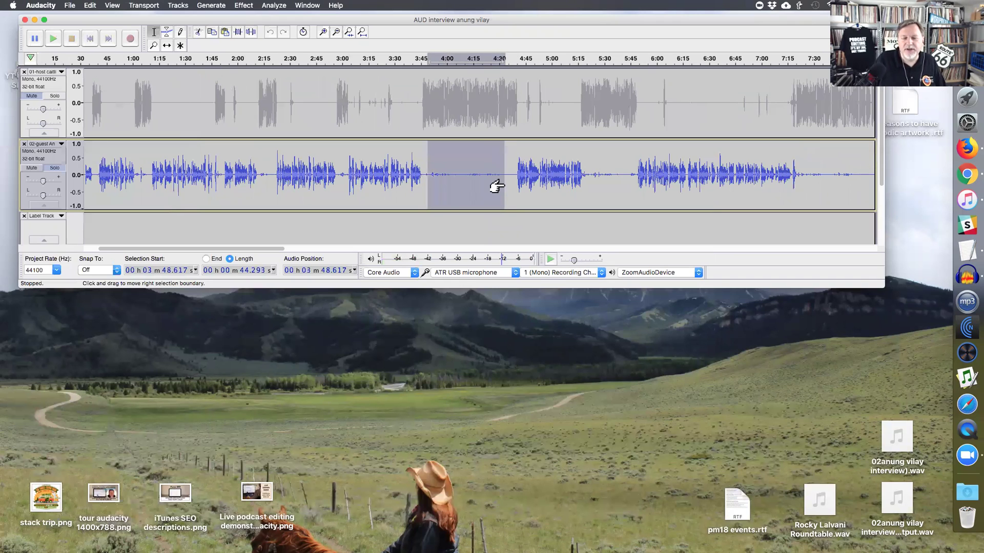
scroll(496, 187, down, 5)
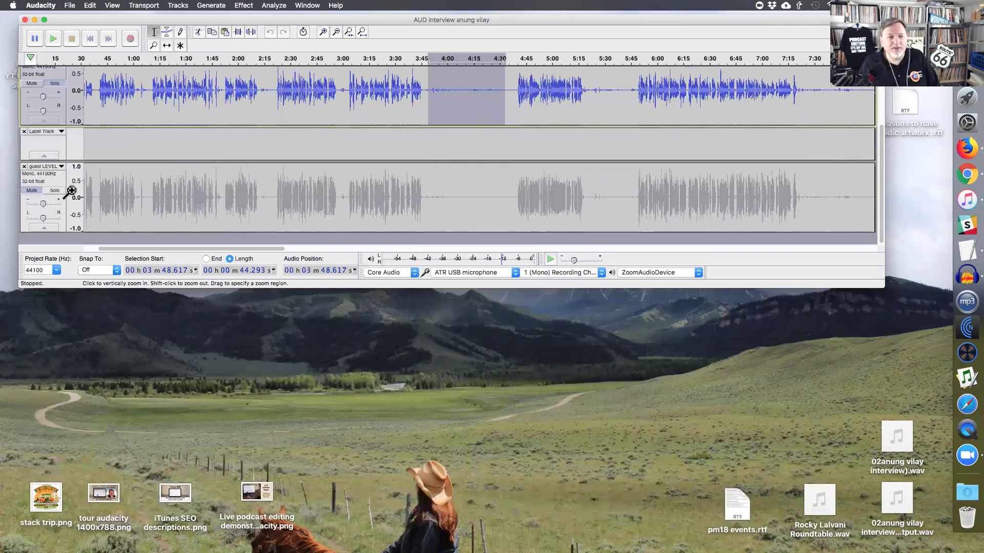
- Solo the guest LEVEL track and select roughly 2:22 to 6:03 on it
click(54, 190)
drag(277, 201, 661, 200)
drag(394, 98, 564, 100)
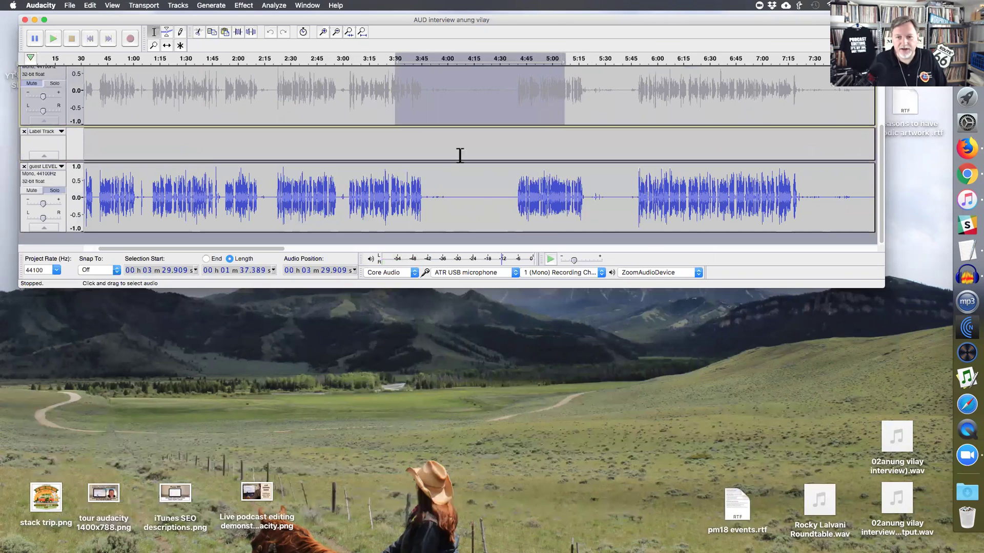
scroll(424, 212, up, 1)
drag(425, 213, 507, 217)
scroll(506, 212, down, 1)
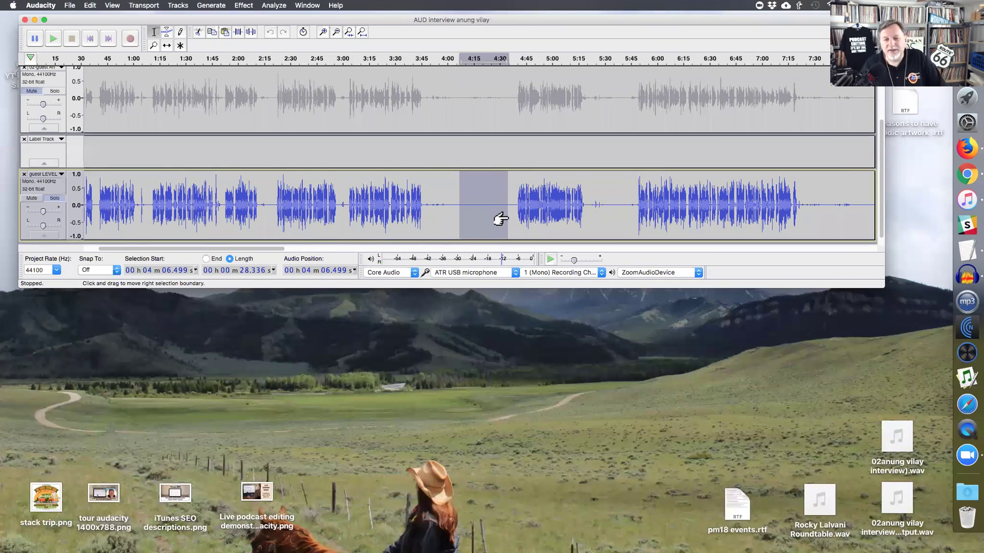
- Switch guest LEVEL to Spectrogram and back to Waveform, then enlarge the window to show all tracks
click(49, 177)
click(53, 251)
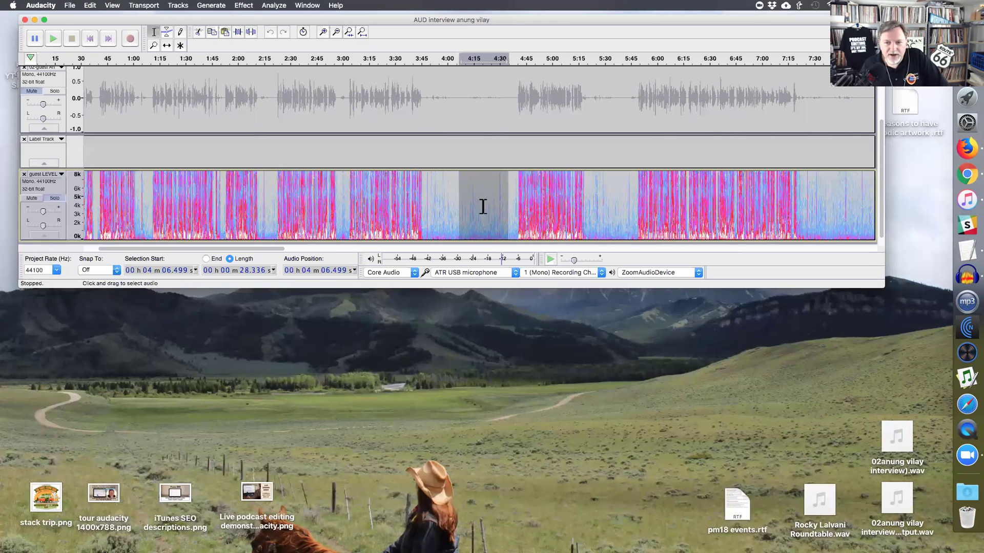
click(47, 174)
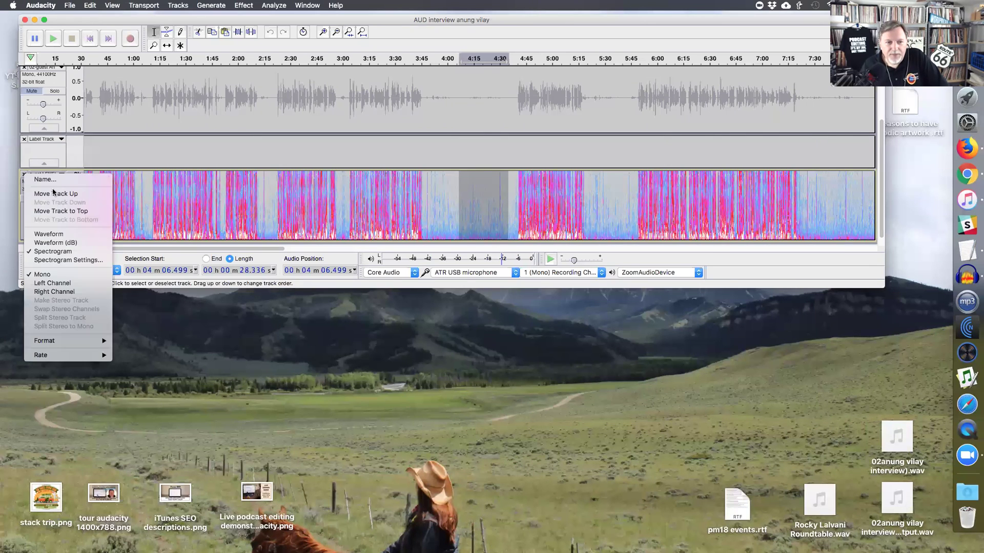
click(49, 233)
click(448, 182)
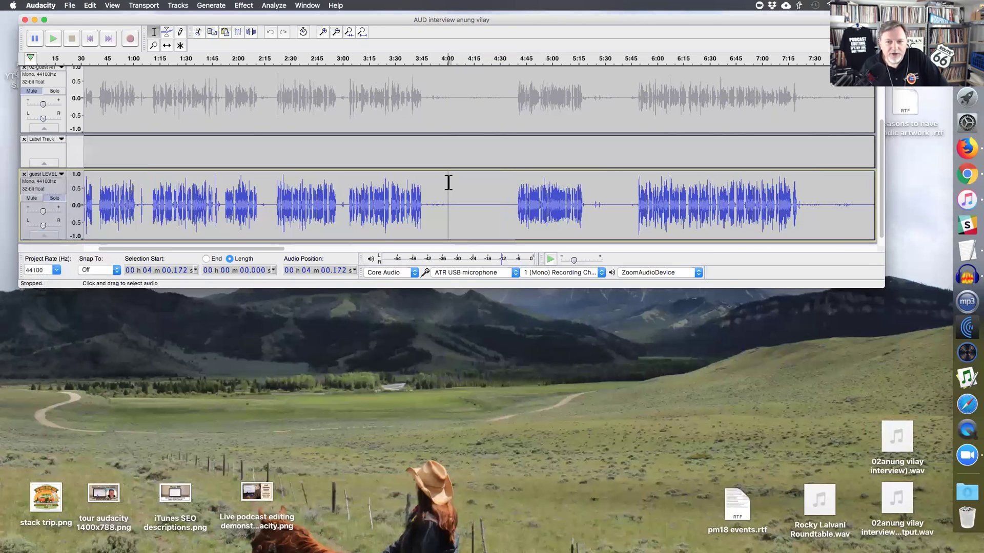
scroll(449, 182, up, 3)
drag(561, 363, 553, 487)
drag(125, 107, 499, 106)
- Review stretches of the guest LEVEL track from 0:38 through about 8:24
drag(118, 167, 442, 168)
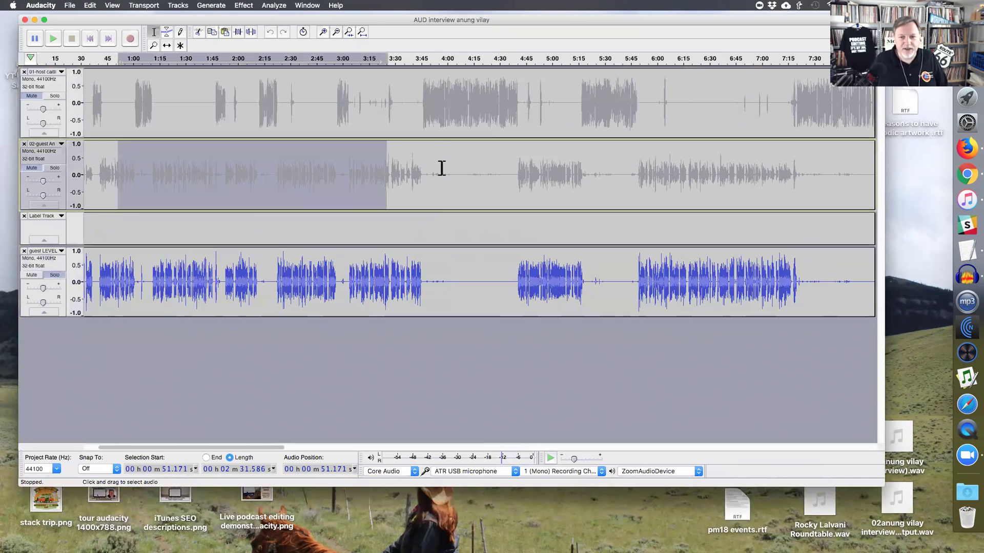
drag(95, 282, 808, 283)
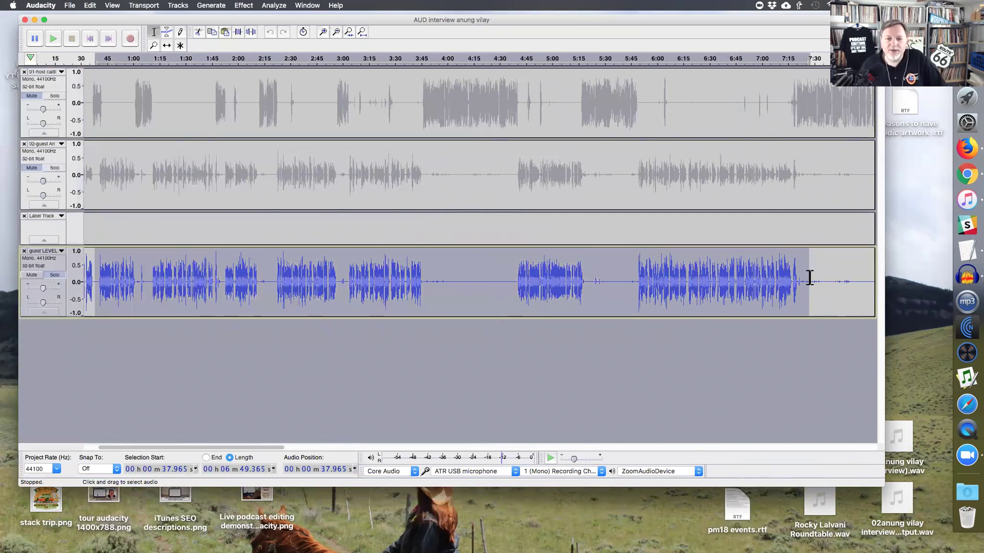
click(247, 286)
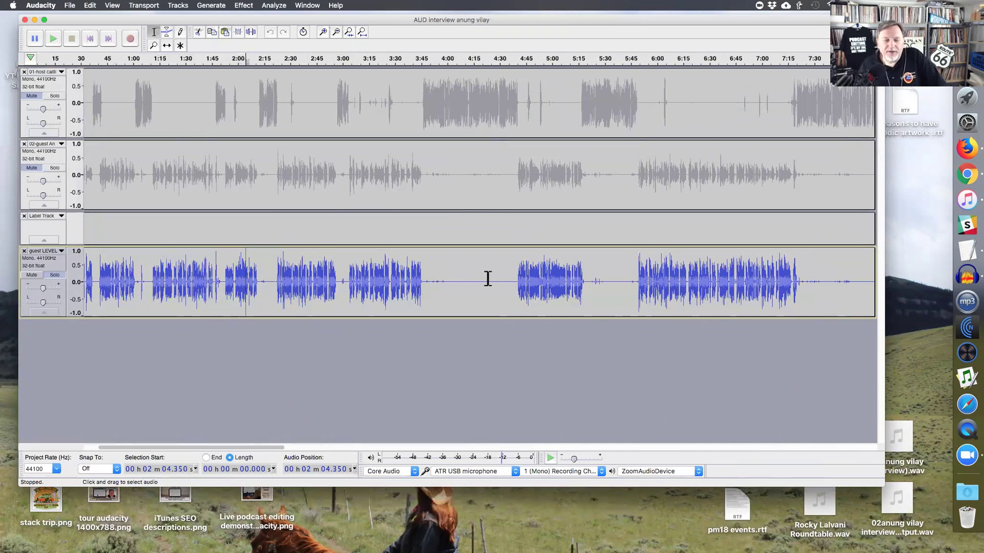
click(369, 283)
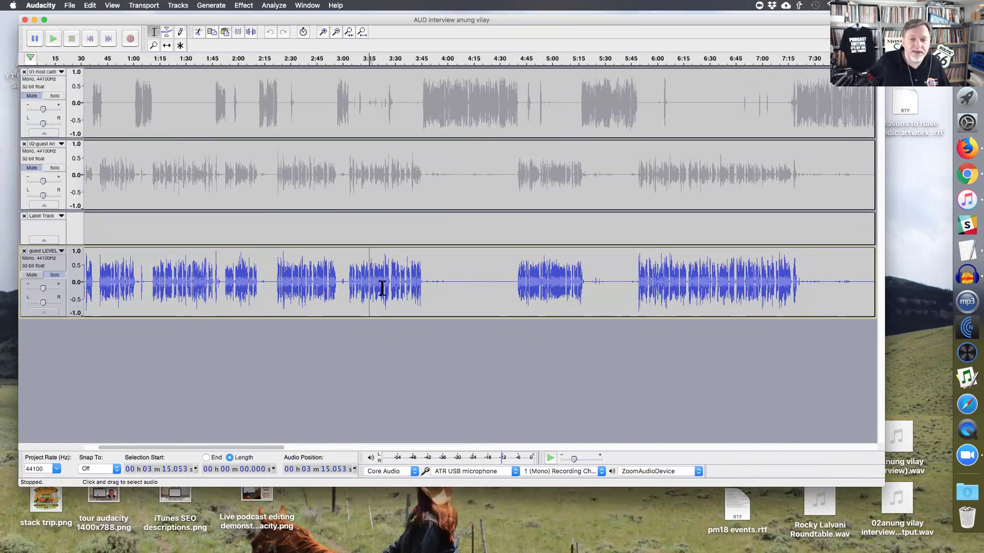
drag(425, 280, 512, 279)
drag(589, 285, 638, 287)
key(super+3)
drag(471, 290, 524, 286)
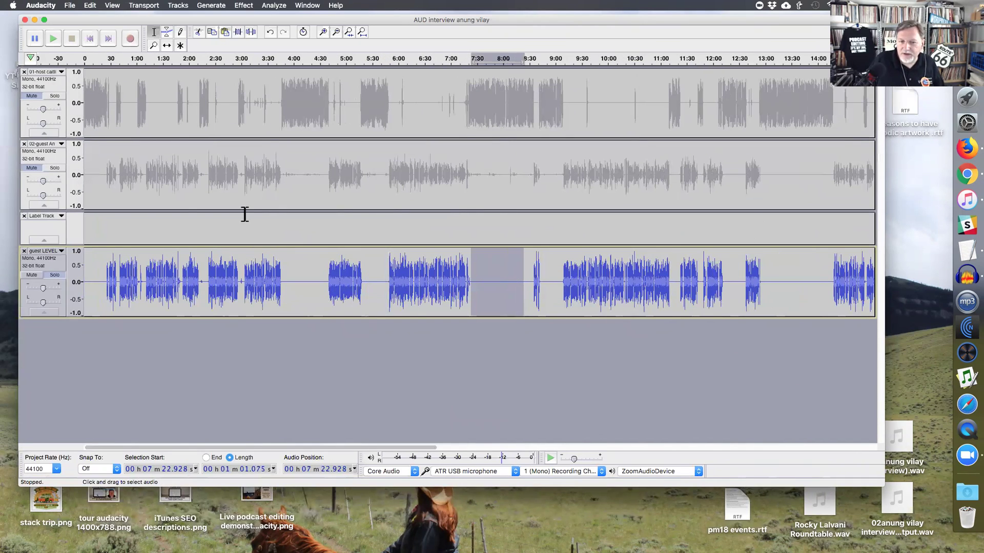
- Remove the original 02-guest track and the empty label track, then view the whole recording from the start
click(24, 145)
click(24, 145)
click(491, 171)
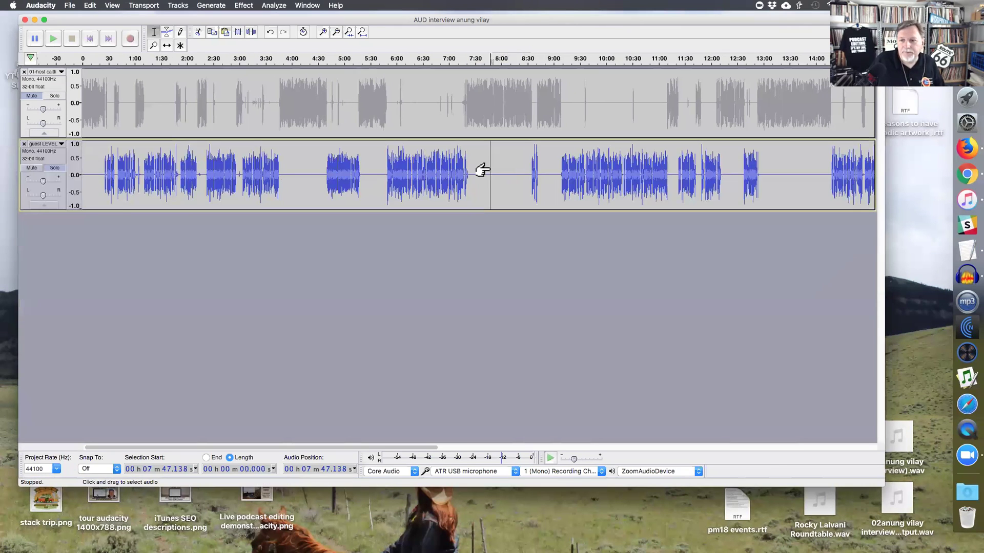
key(super+3)
key(super+3)
key(Home)
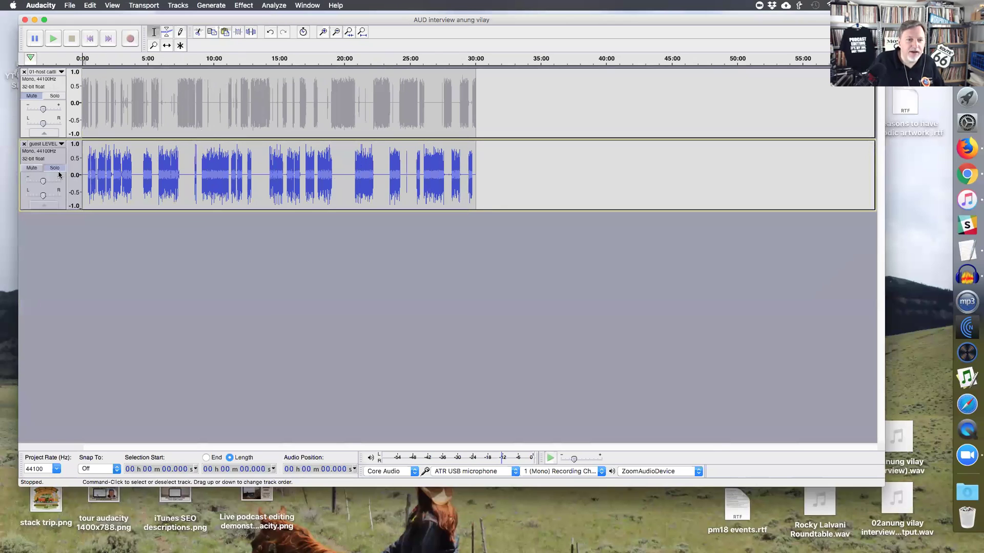
- Unsolo the guest track and play both tracks from the start at 1.25x speed
click(55, 169)
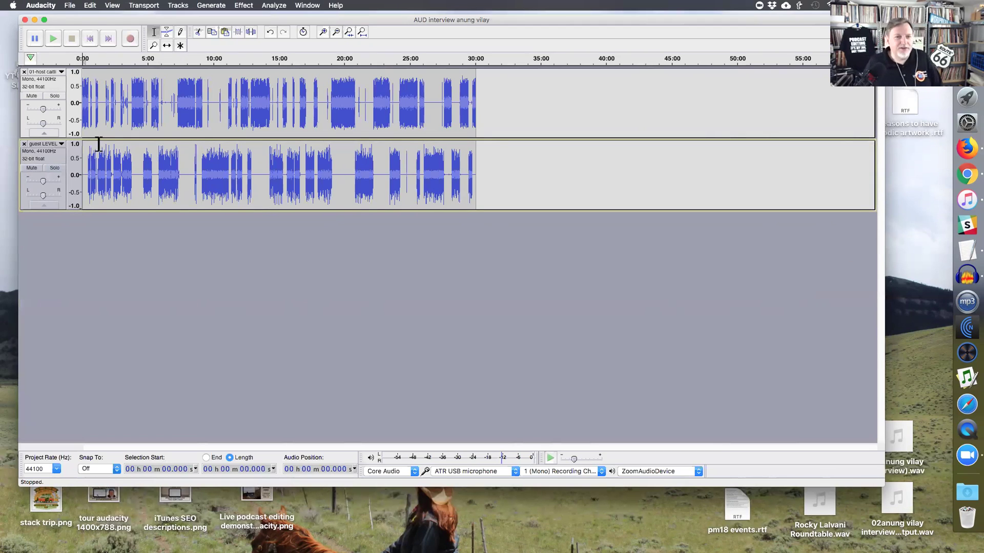
key(super+1)
key(super+1)
key(super+1)
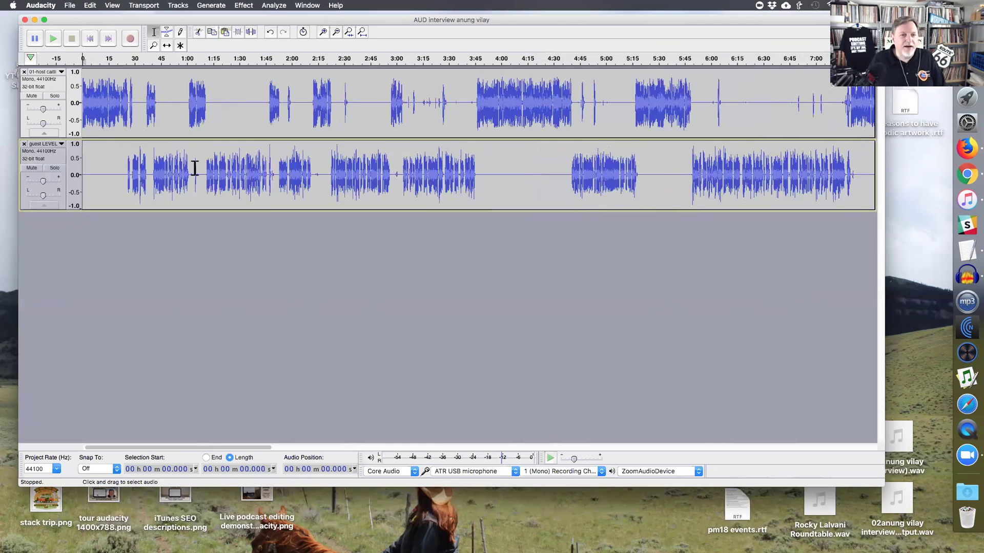
key(super+1)
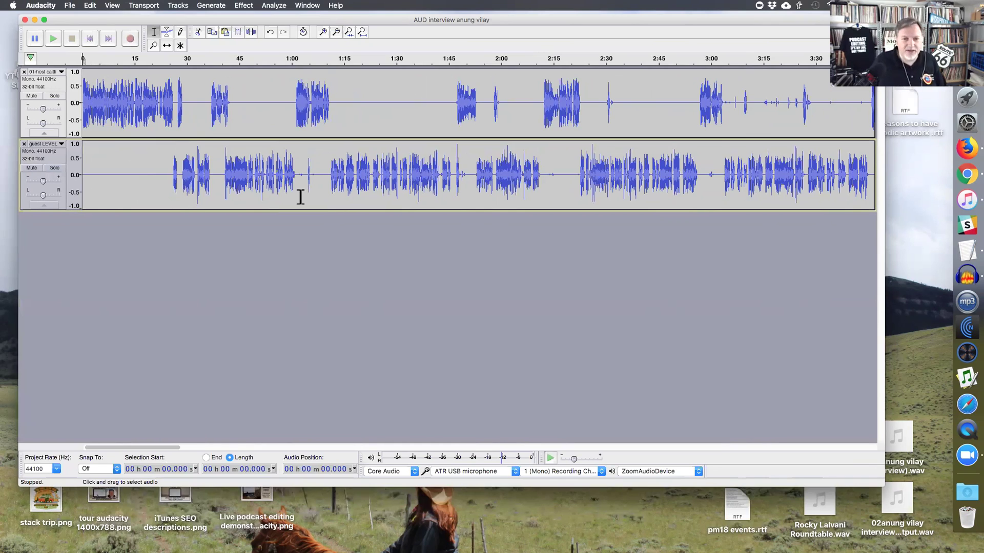
drag(548, 188, 571, 191)
click(89, 39)
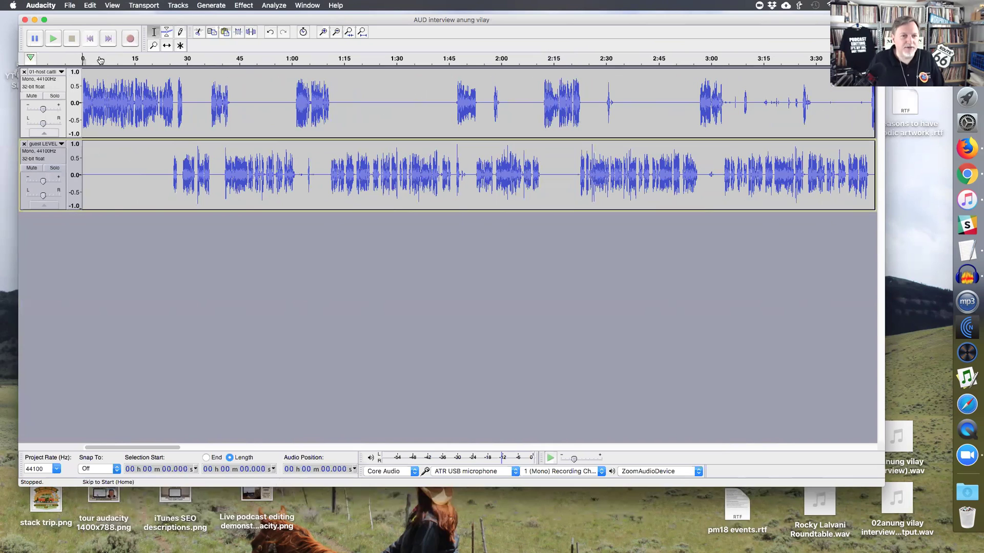
drag(574, 459, 578, 459)
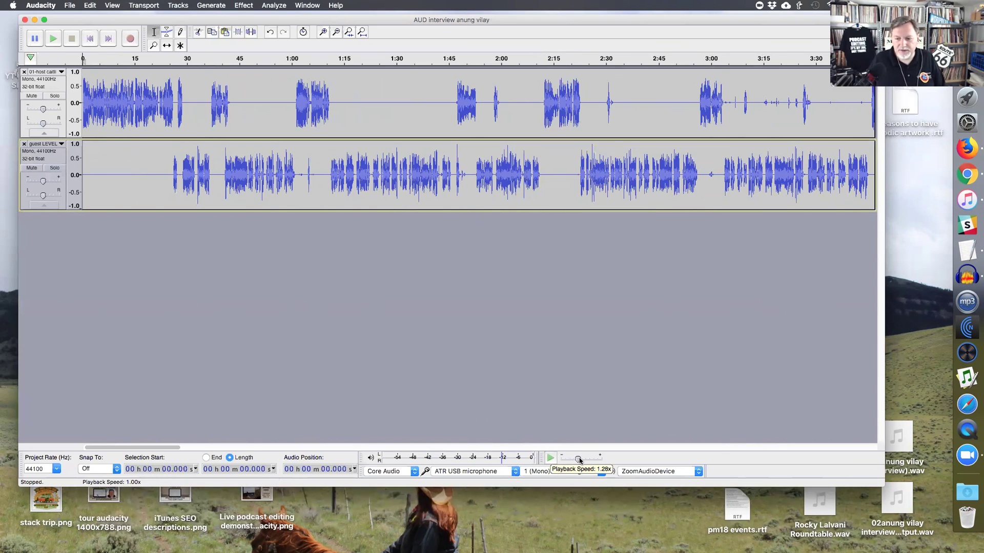
key(space)
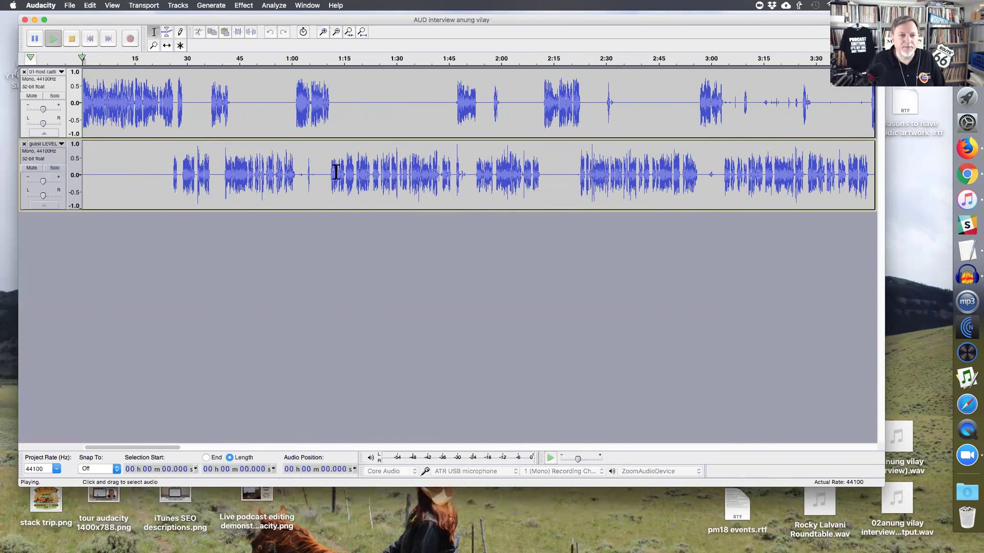
- Listen through the host track from 6.6 s to about 22 s to locate the gap
key(super+1)
key(super+1)
key(super+1)
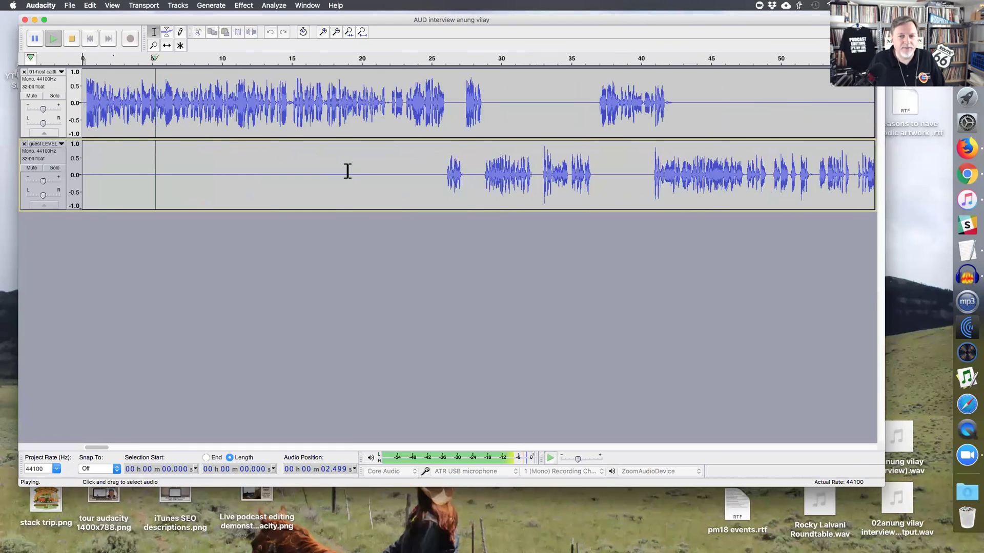
click(265, 109)
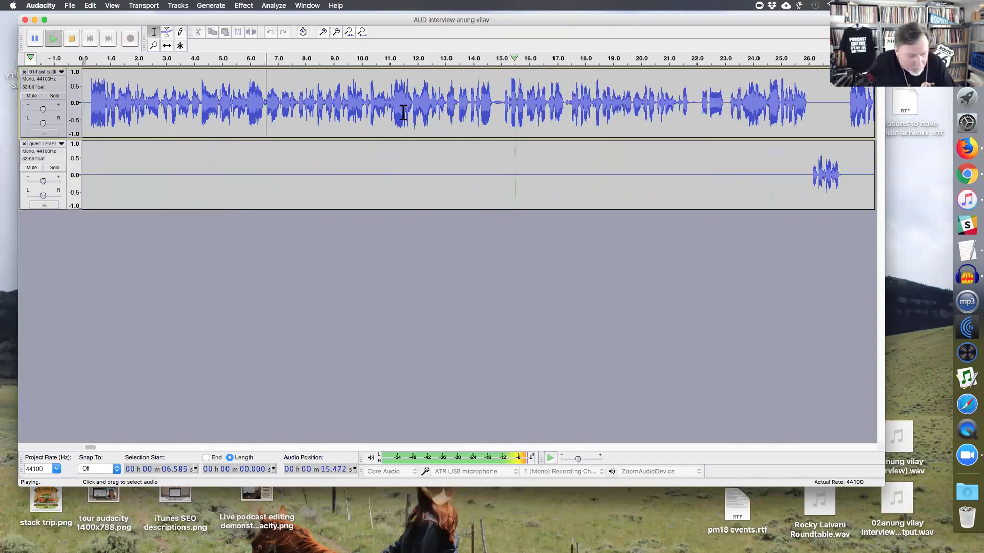
click(559, 114)
key(super+1)
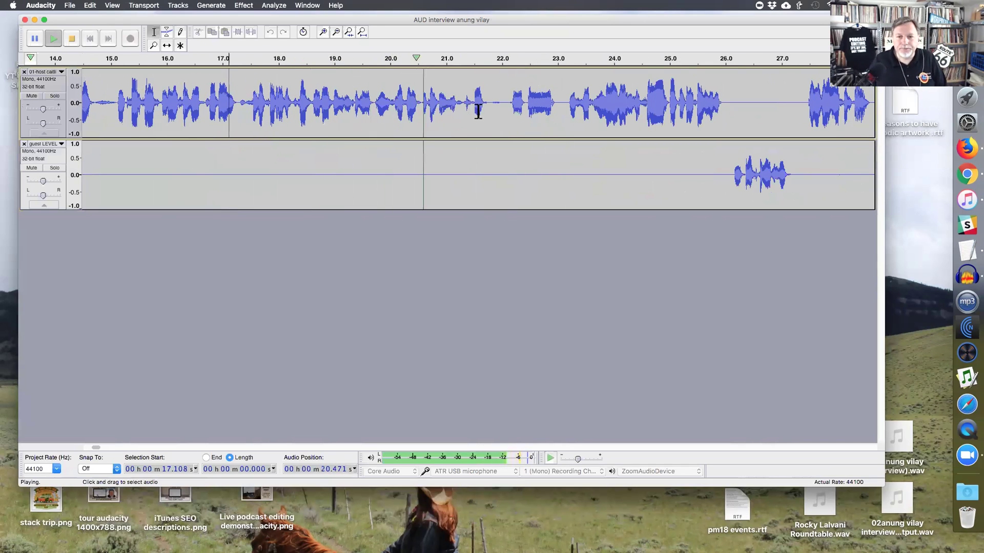
click(506, 109)
key(super+3)
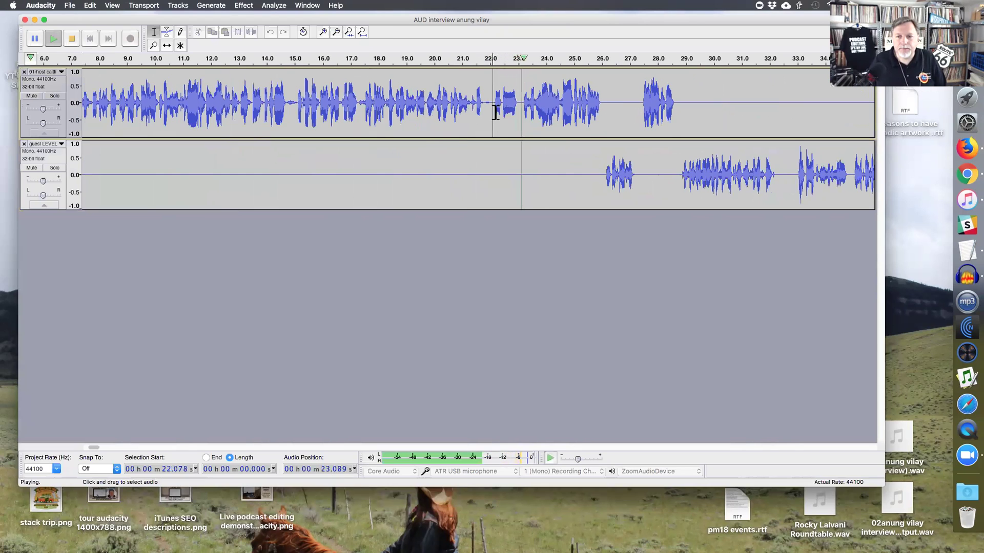
key(space)
- Audition from 21.0 s and delete a 0.34 s snippet near 22 s from the host track
click(463, 114)
key(super+1)
key(super+1)
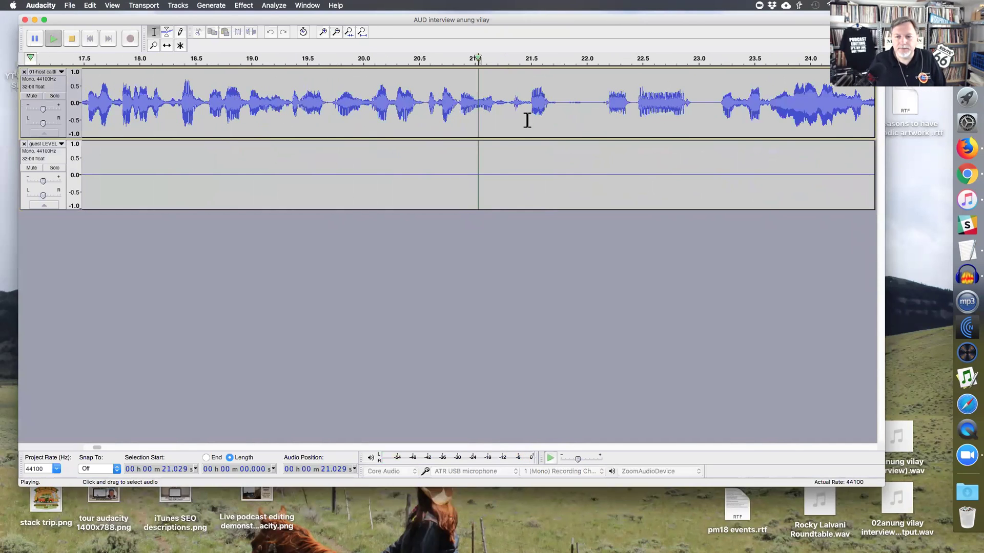
key(space)
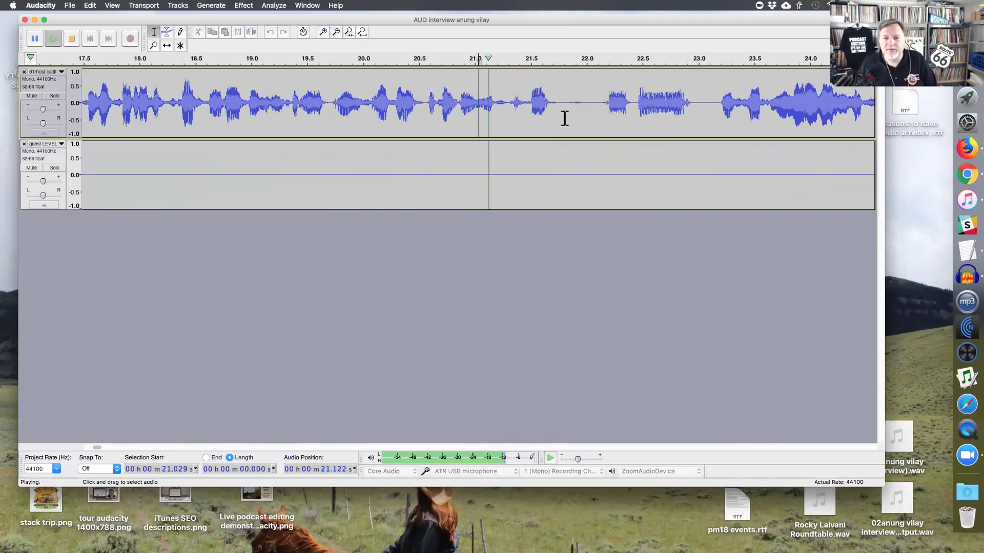
drag(590, 113, 682, 116)
key(space)
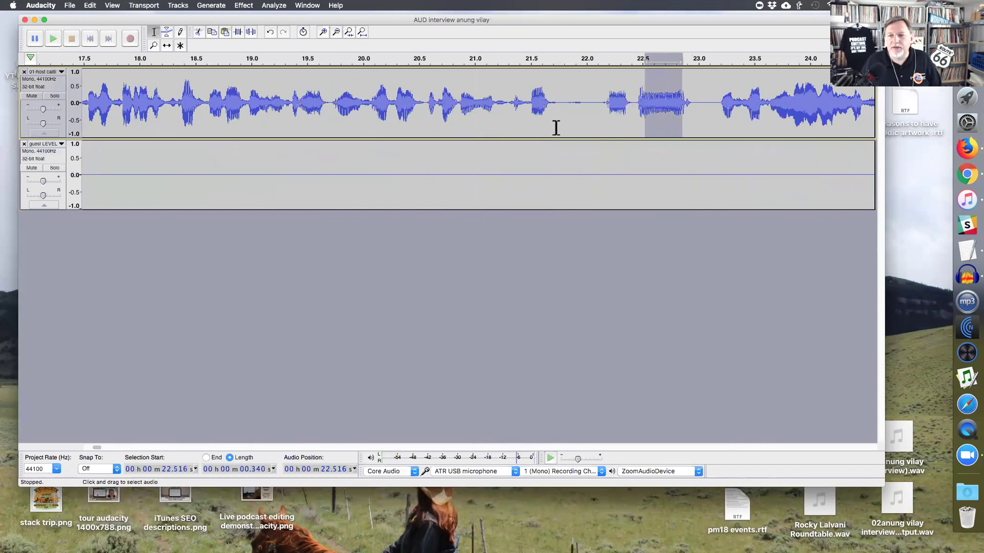
key(Delete)
- Play back from 20.8 s and cut another short stretch near 22.6 s
click(450, 105)
key(space)
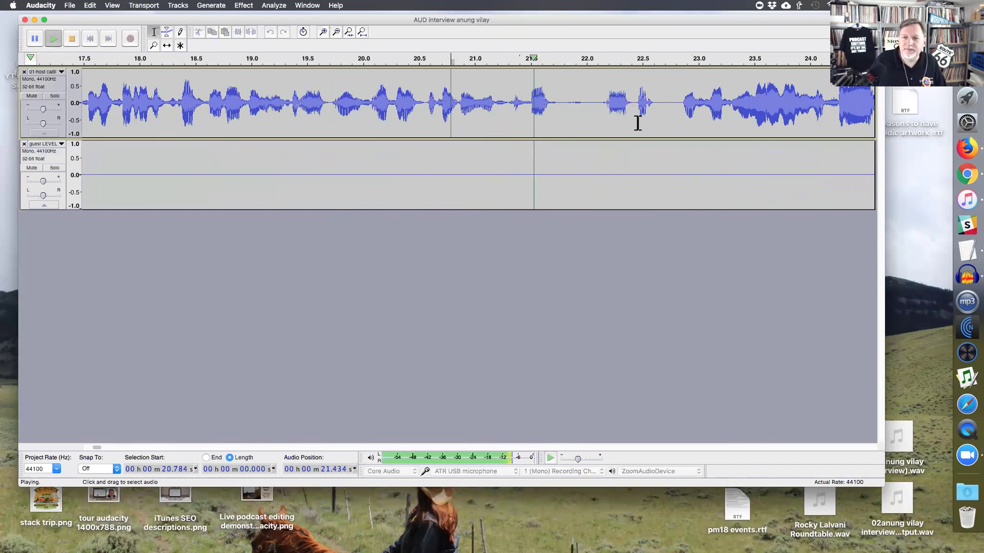
mouse_move(656, 114)
mouse_down()
mouse_move(683, 114)
mouse_move(653, 114)
mouse_up()
key(Delete)
- Replay from 21.5 s, extend the selection back to 22.542 s and cut it from the host
click(533, 114)
key(space)
key(space)
key(shift)
shift+click(648, 115)
key(Delete)
- Play from 20.57 s and select the pause at 25.5 s in the host track
click(425, 104)
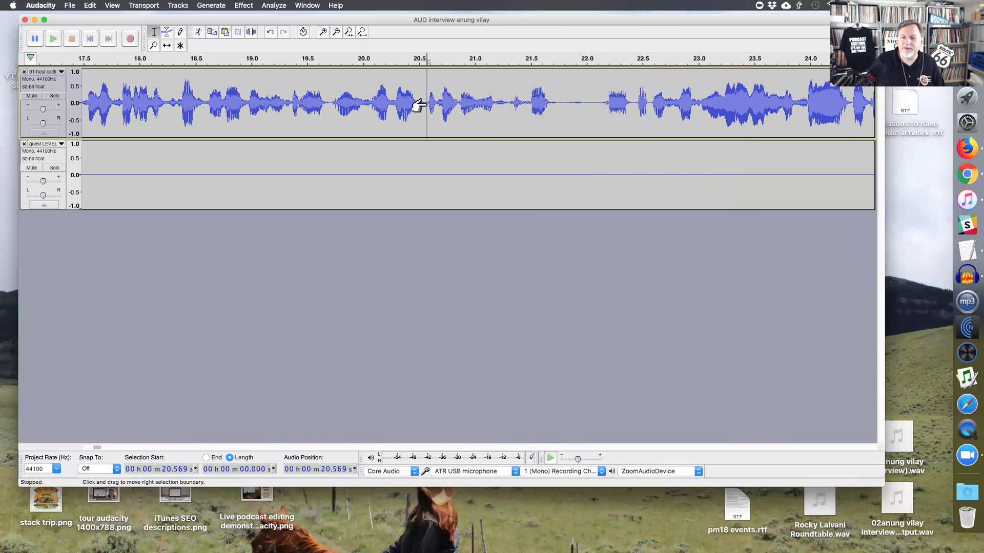
key(space)
scroll(446, 117, right, 1)
scroll(446, 123, right, 5)
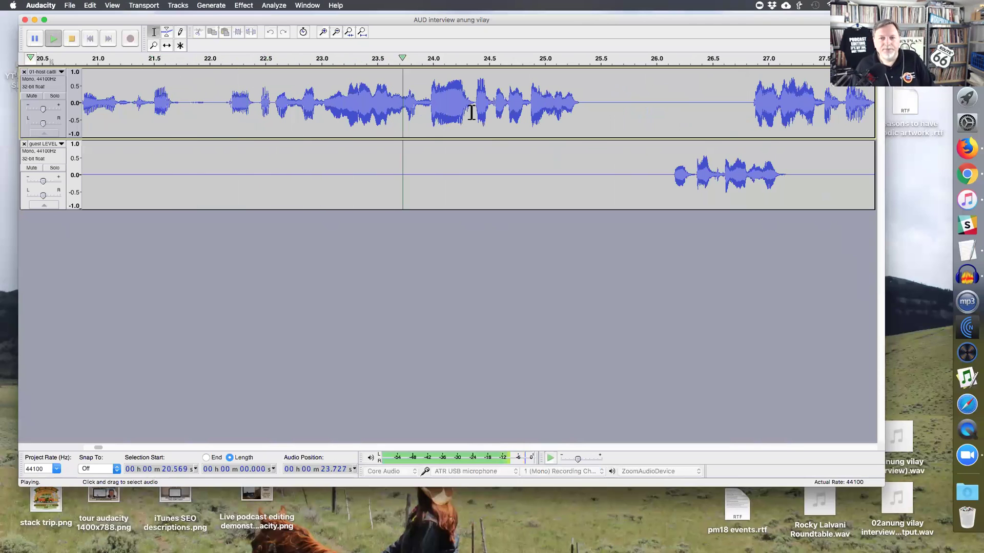
drag(596, 120, 646, 120)
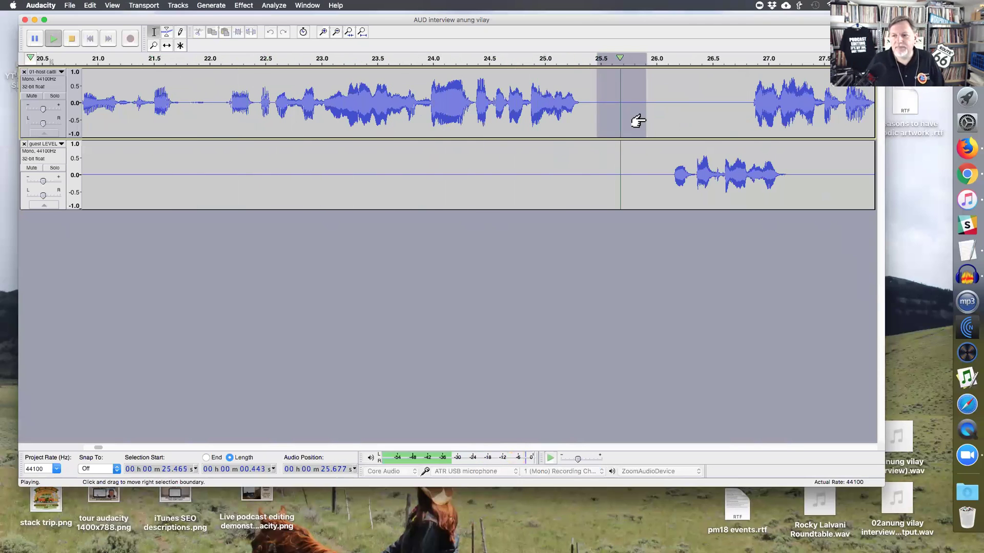
key(space)
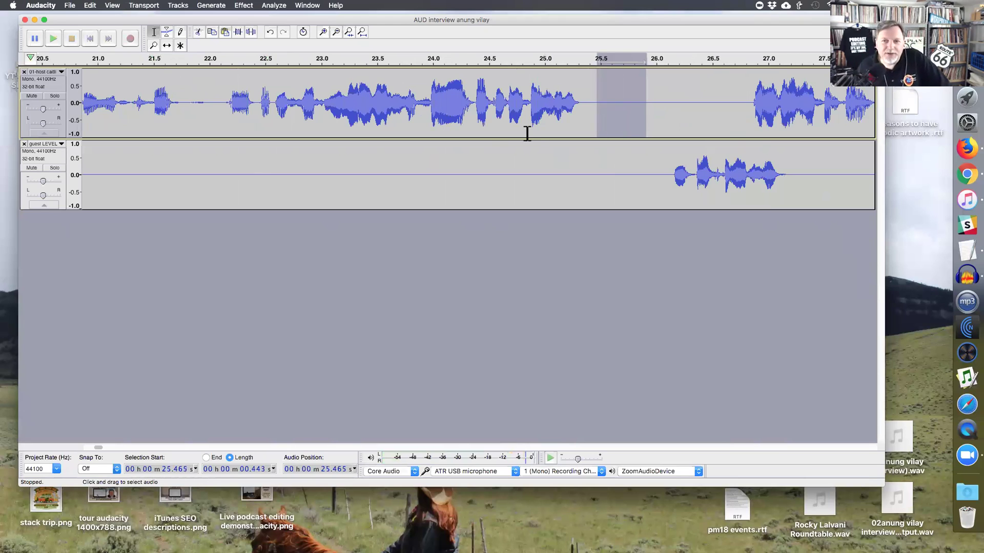
- Lock both tracks, undo the host-only cut, and delete a short stretch from 22.45 s in both tracks
click(303, 35)
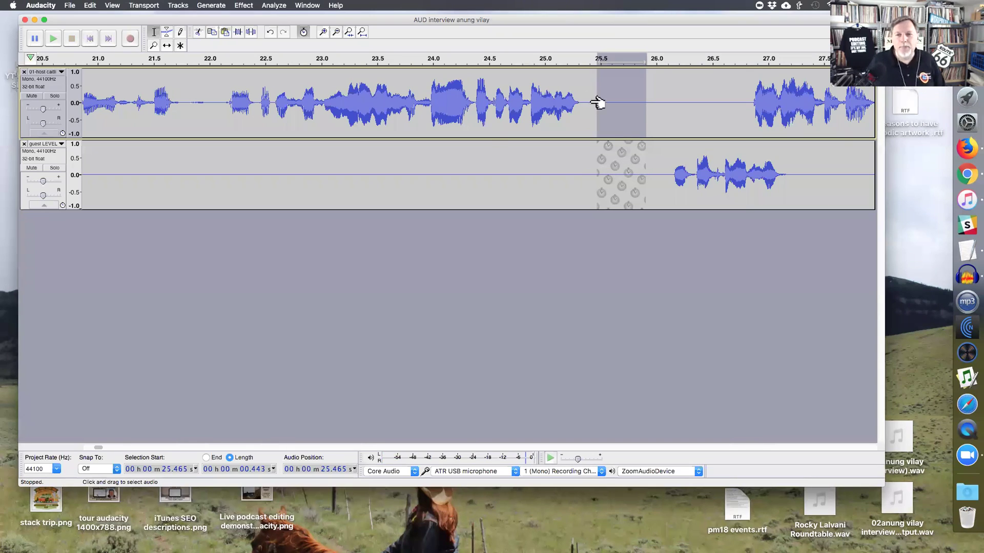
click(618, 121)
key(super+z)
key(super+z)
key(super+z)
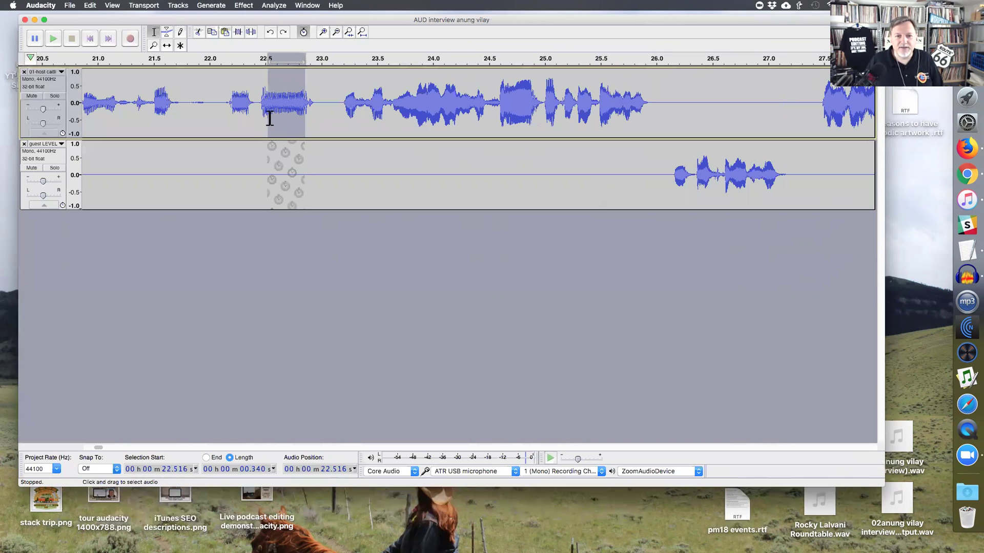
click(226, 110)
key(space)
key(space)
drag(260, 110, 334, 107)
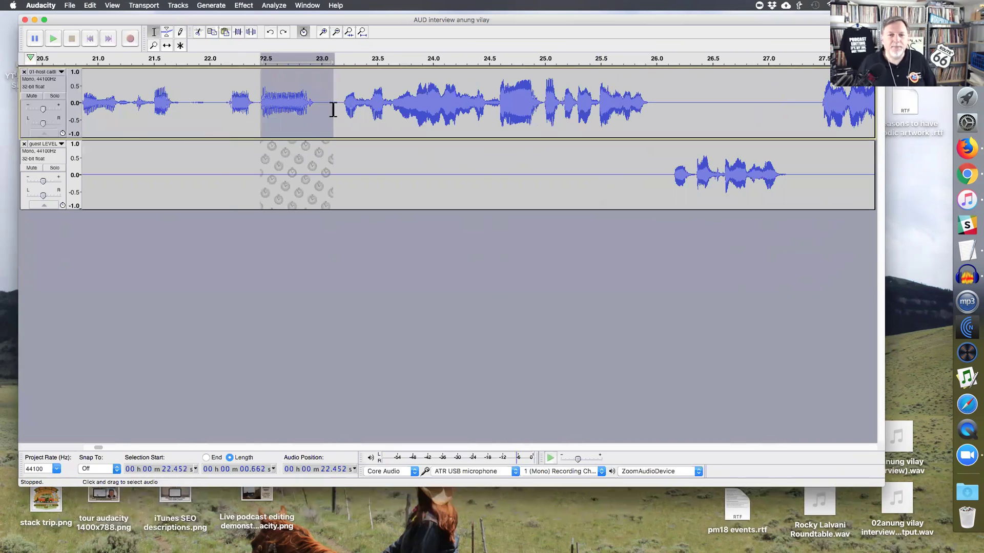
key(Delete)
- Listen back to the edited passage from 21.2 s through about 26.8 s
click(120, 125)
key(space)
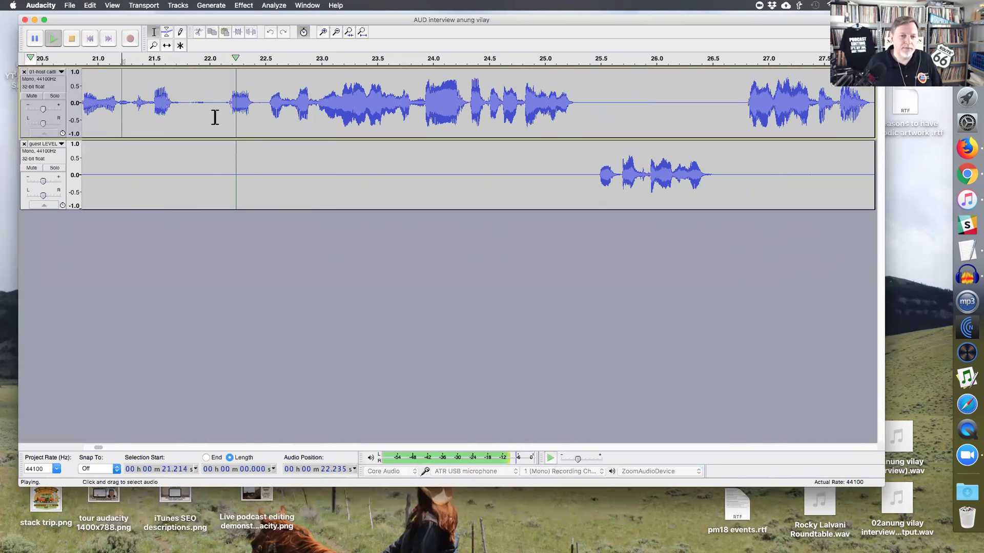
click(589, 117)
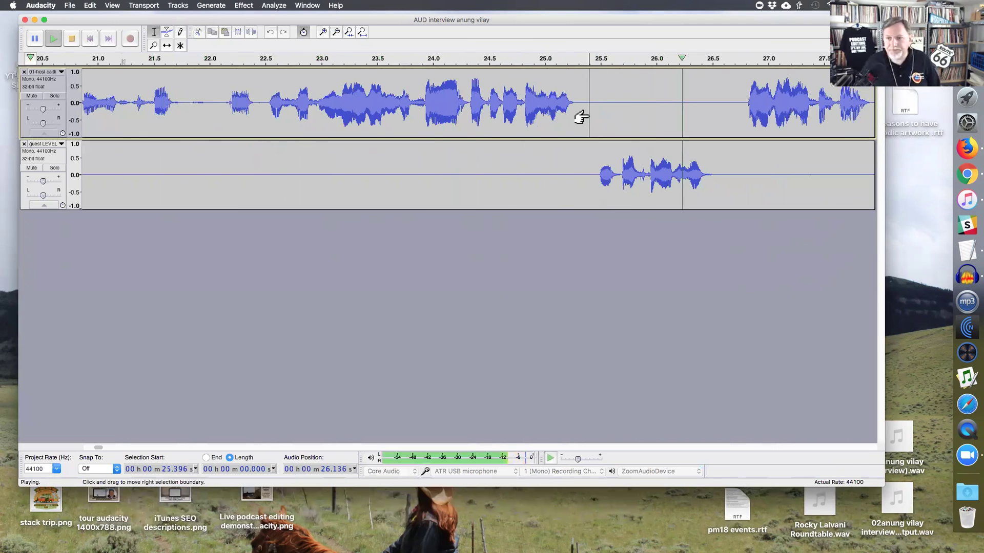
key(super+3)
key(x)
scroll(599, 121, right, 2)
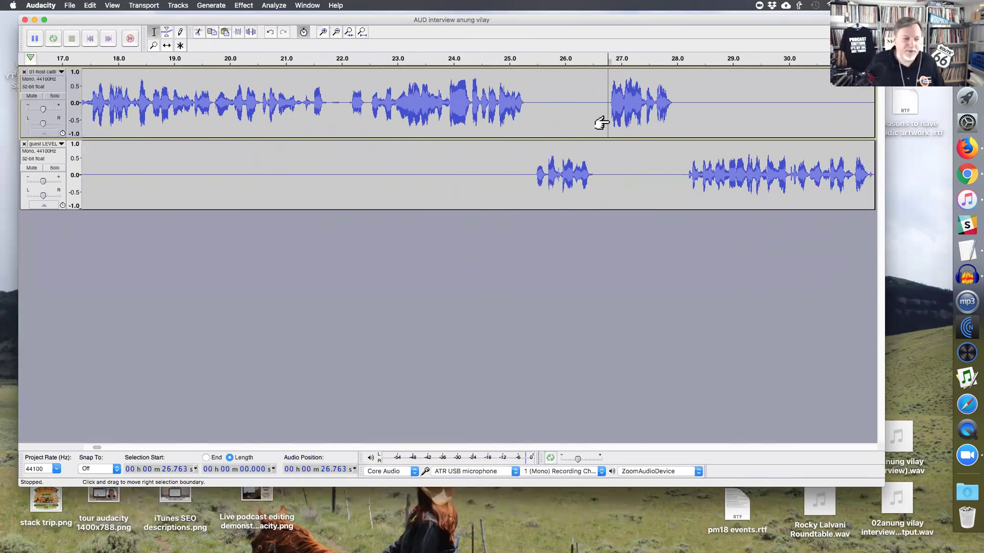
key(super+3)
key(space)
- Delete the pause at 31.7 s from the guest track
key(super+1)
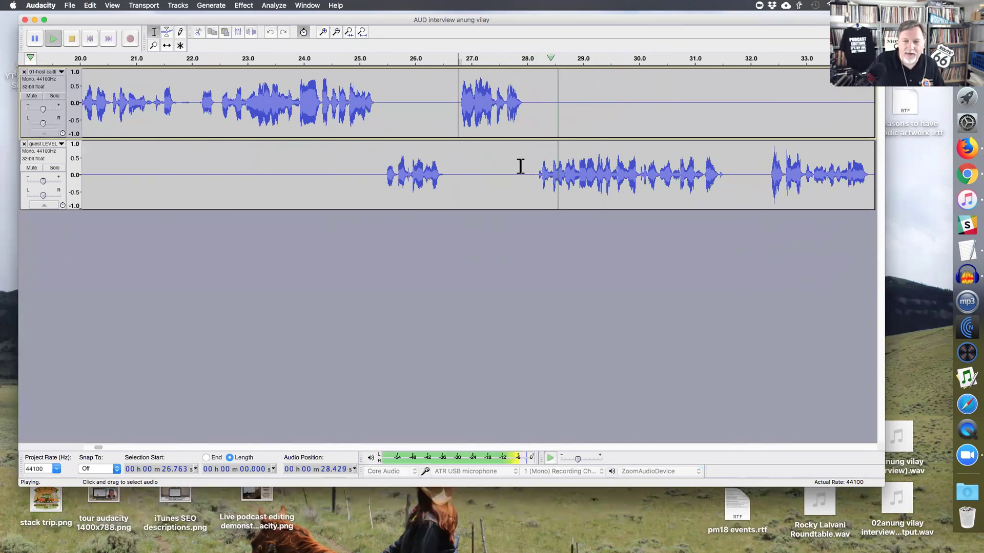
click(724, 182)
key(super+1)
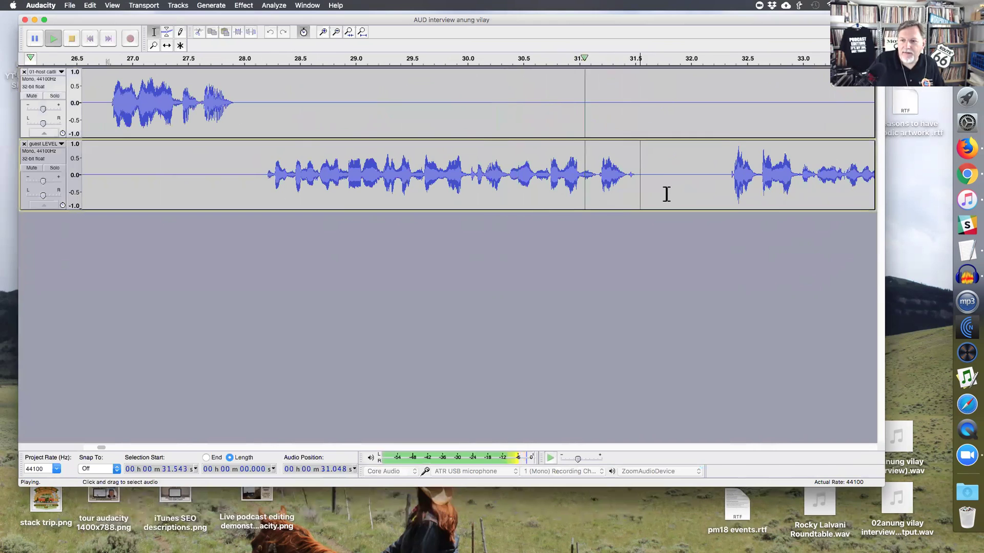
key(super+3)
drag(567, 185, 598, 184)
key(space)
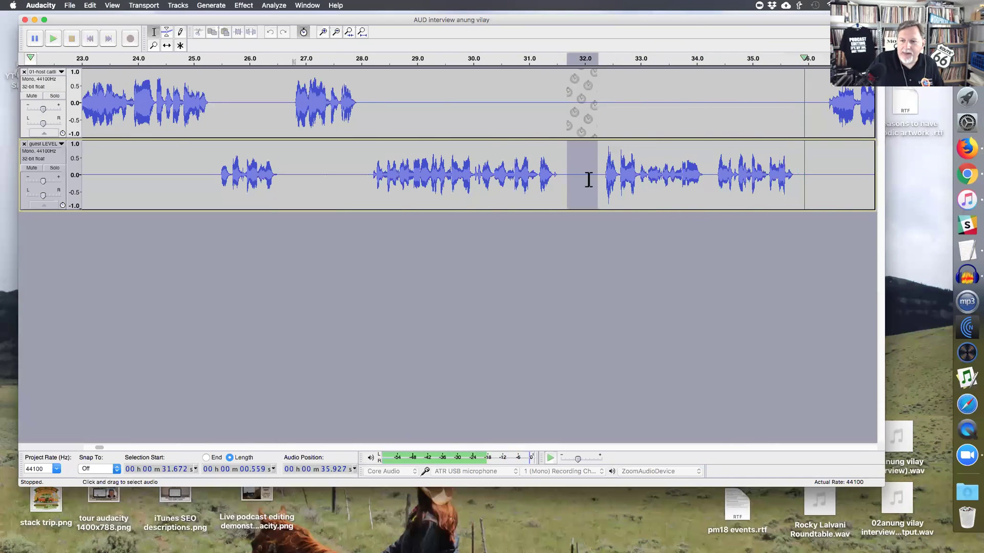
key(Delete)
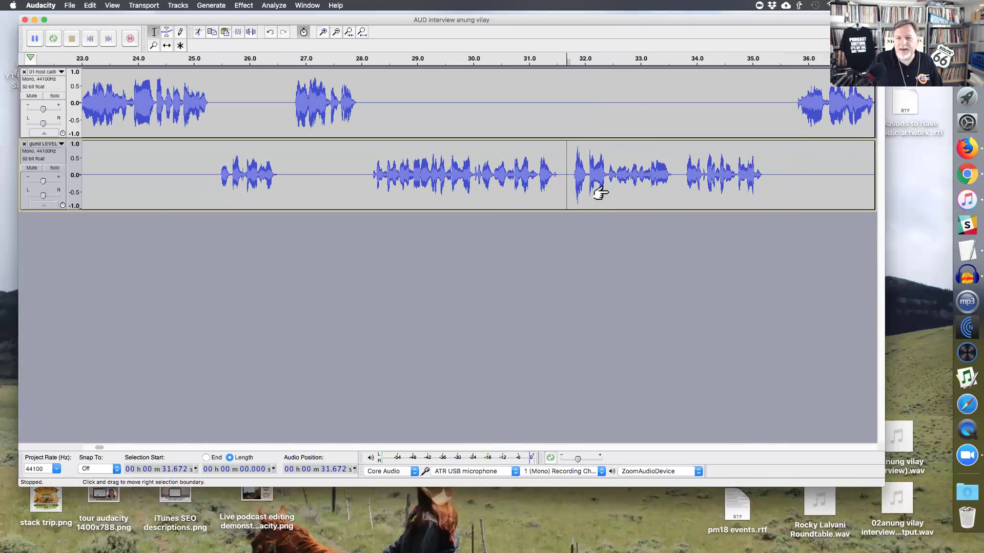
- Play back across the edit from 35.4 s to about 46.3 s
scroll(615, 179, right, 3)
click(671, 171)
key(space)
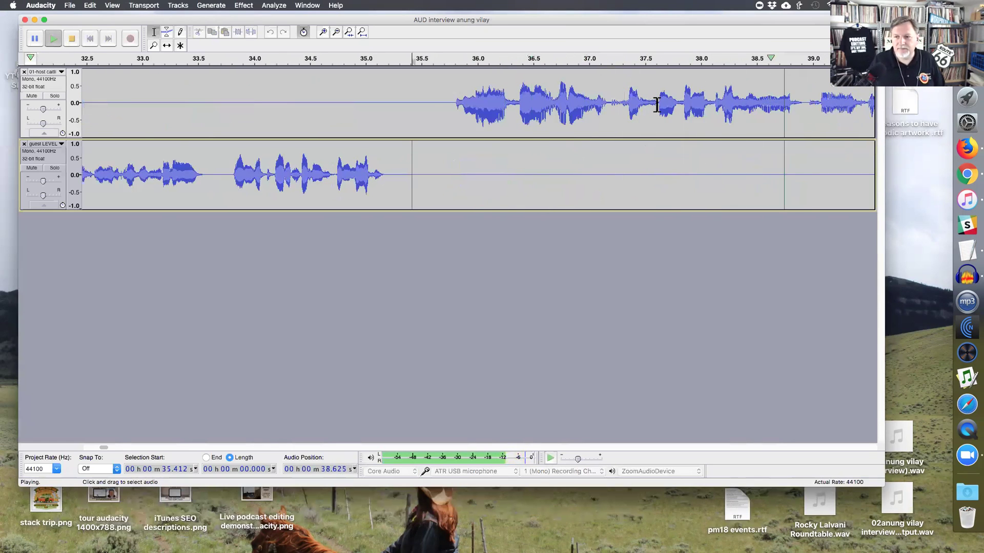
key(super+3)
scroll(555, 154, right, 5)
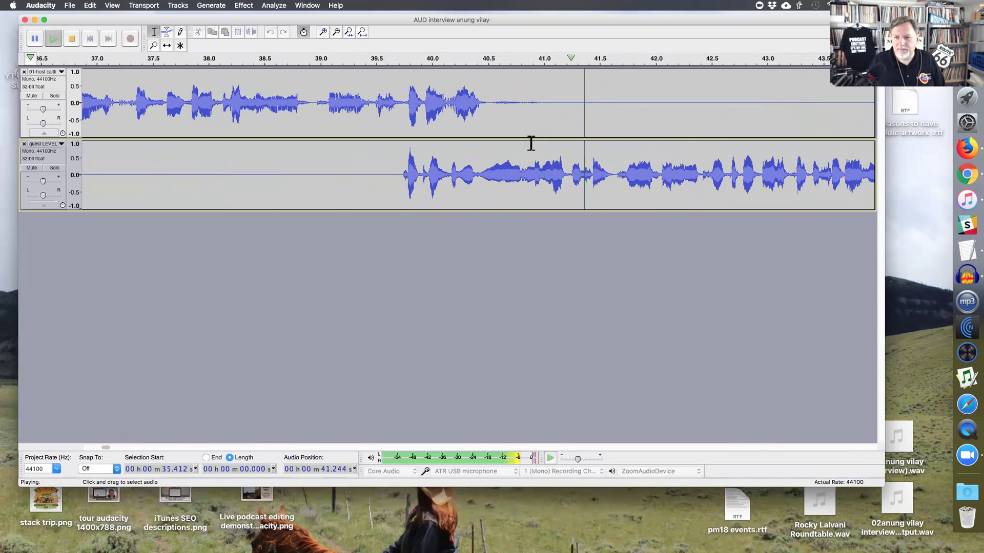
click(806, 176)
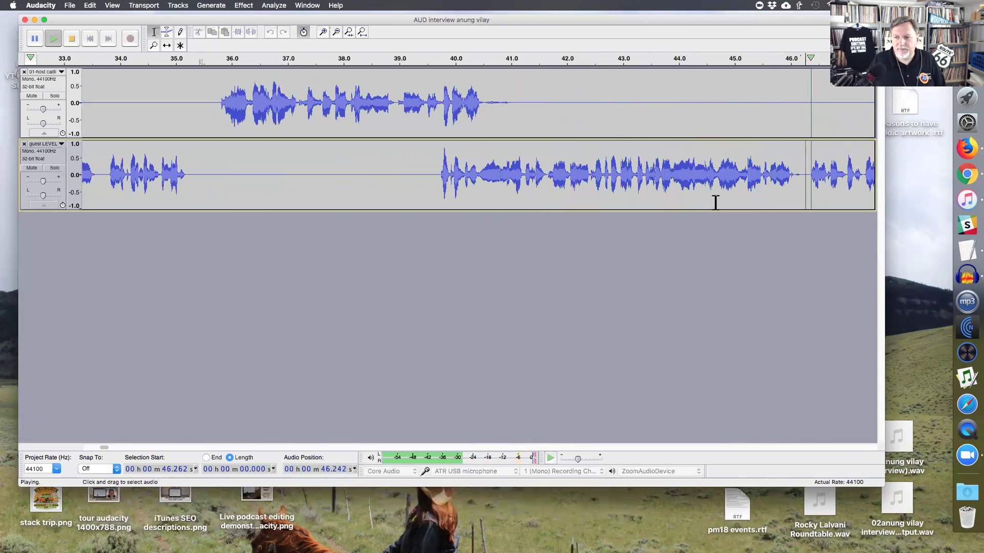
key(space)
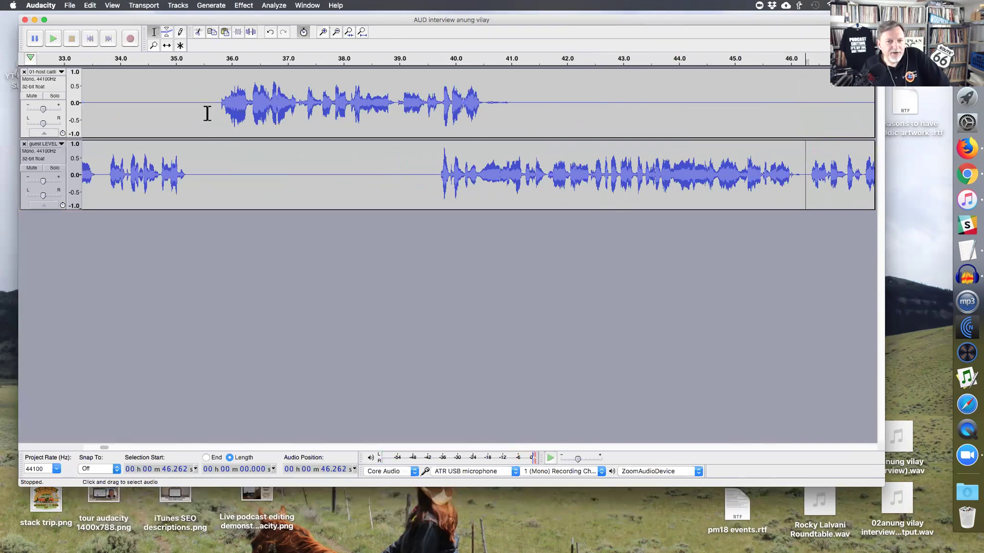
- Check the host and guest timing between 35.56 s and 40.49 s with the whole project in view
click(213, 113)
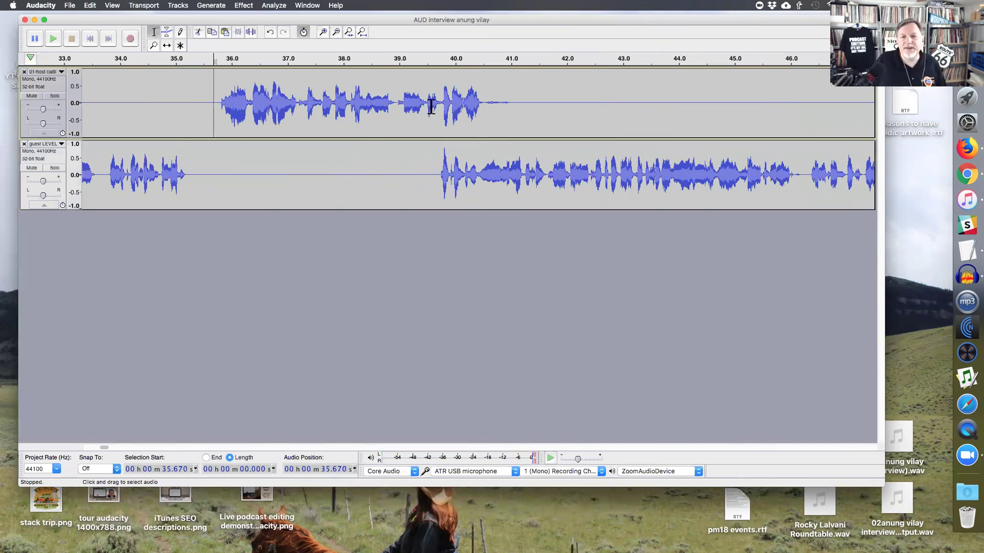
click(397, 110)
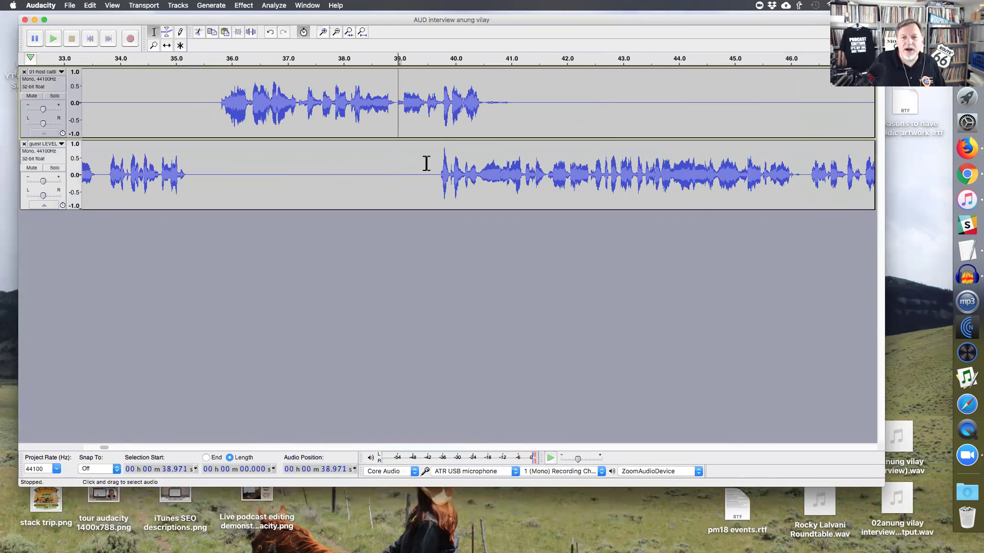
click(481, 179)
key(super+3)
key(super+3)
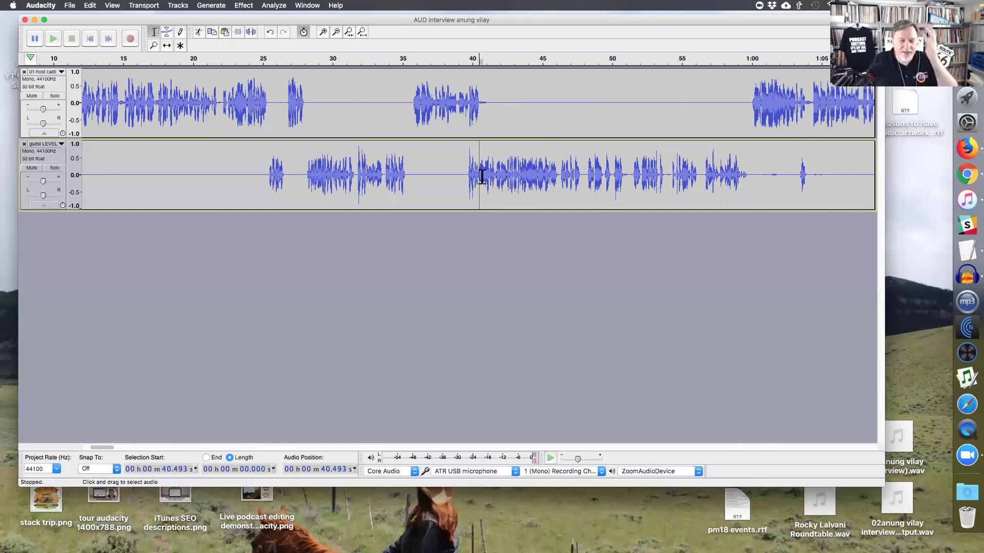
click(410, 107)
shift+click(404, 148)
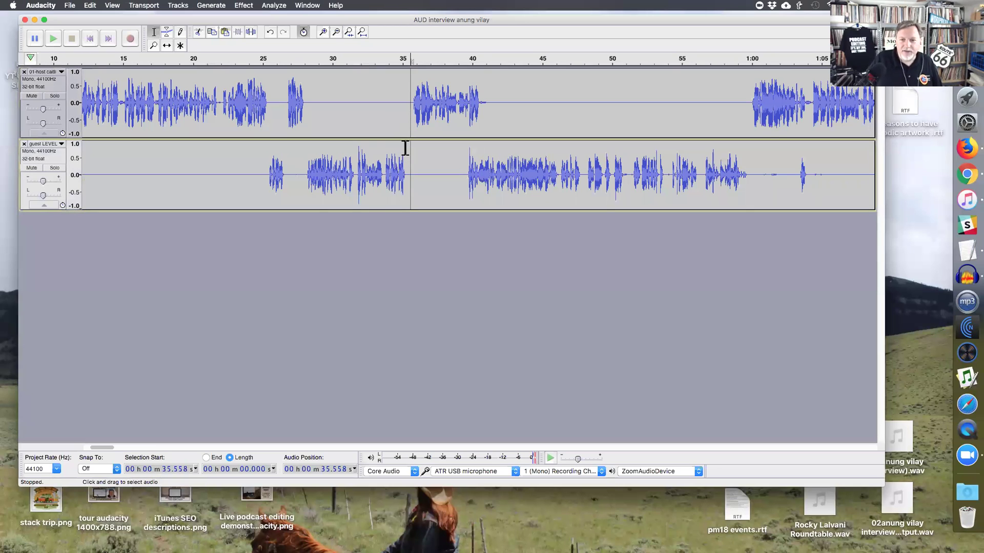
click(70, 5)
click(76, 59)
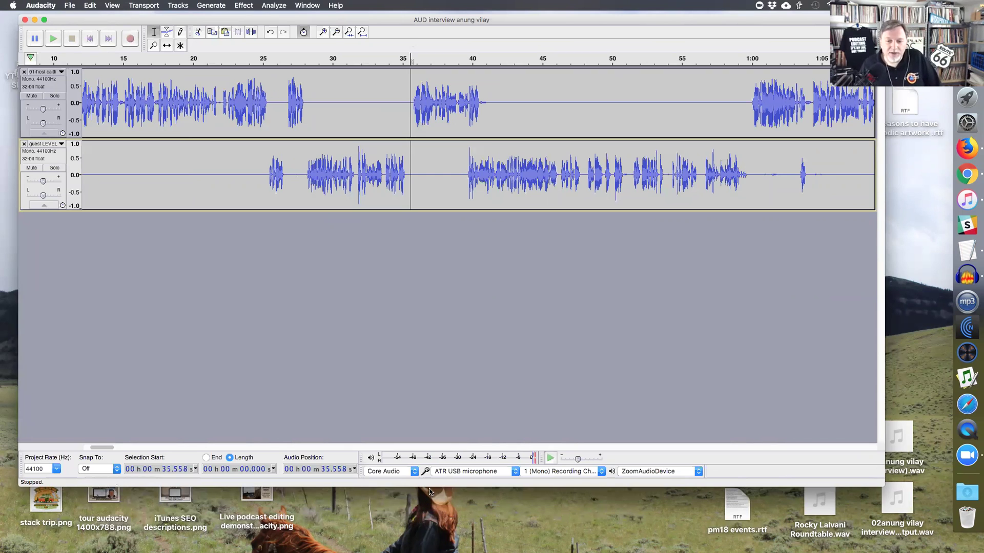
- Make the project window shorter and narrower, move it to the top of the screen, and zoom in around 35.56 s
drag(433, 400, 435, 368)
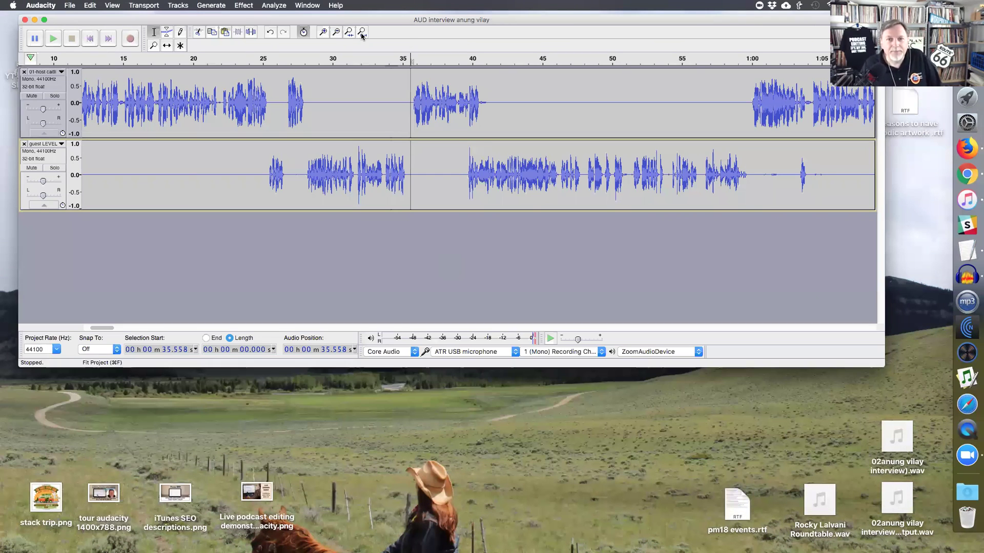
drag(361, 21, 361, 35)
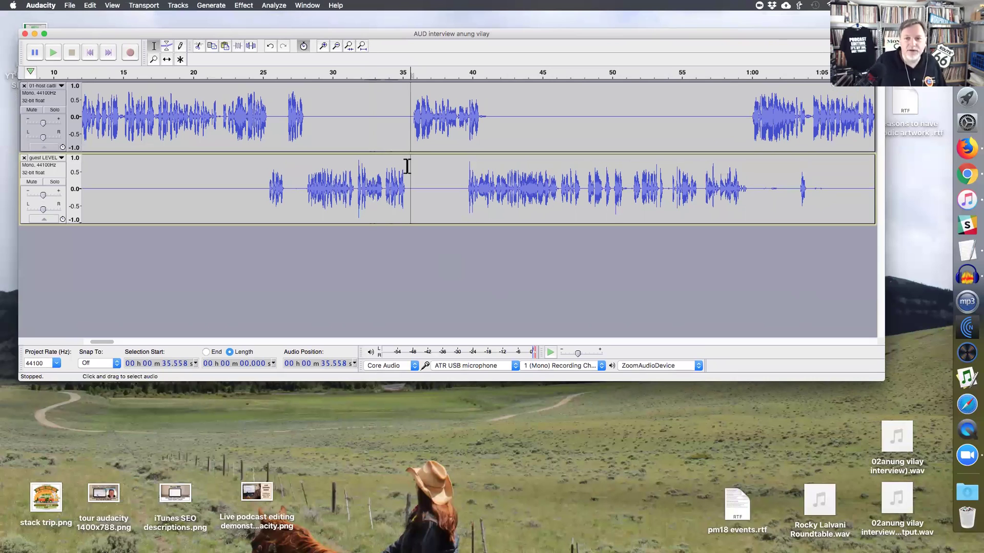
key(super+1)
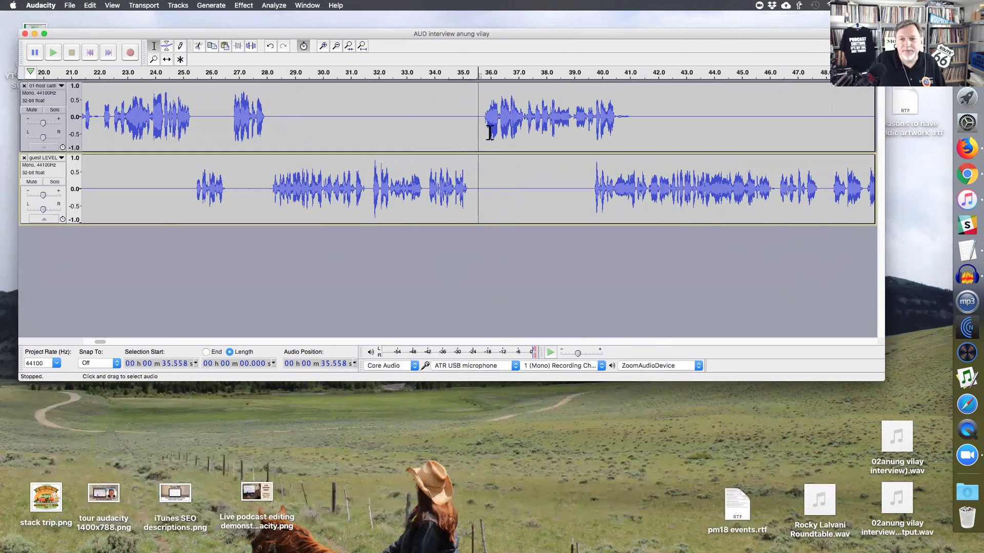
click(115, 235)
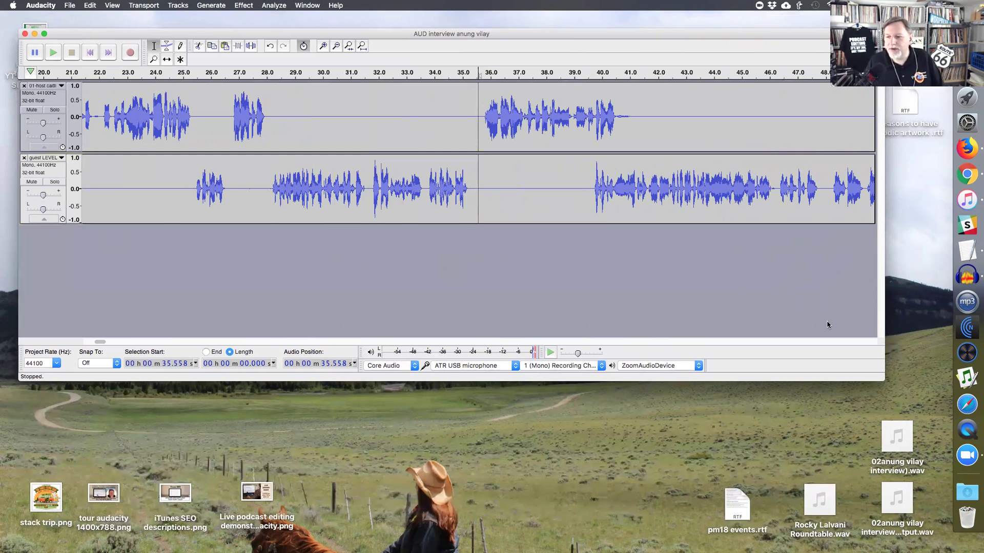
drag(710, 37, 713, 156)
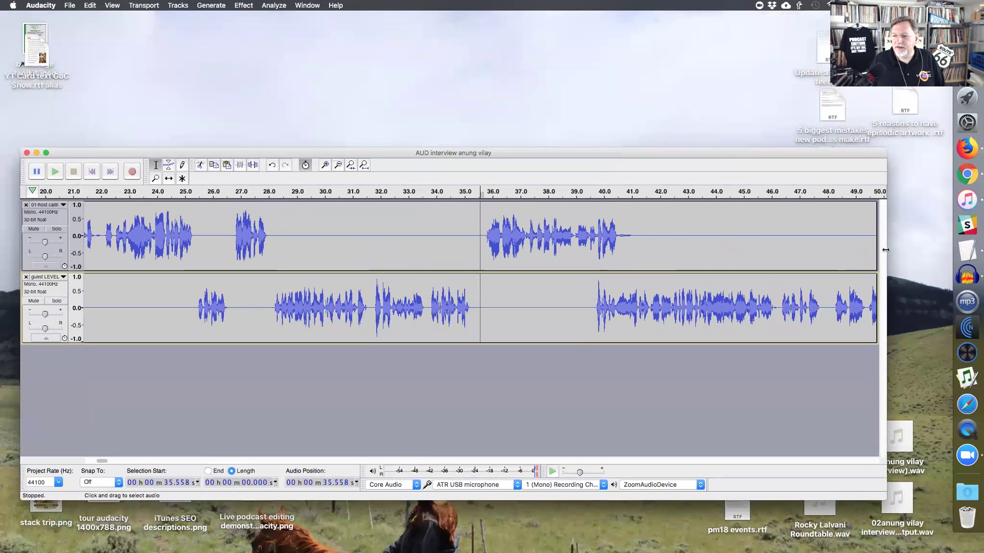
drag(885, 249, 797, 249)
drag(490, 153, 487, 21)
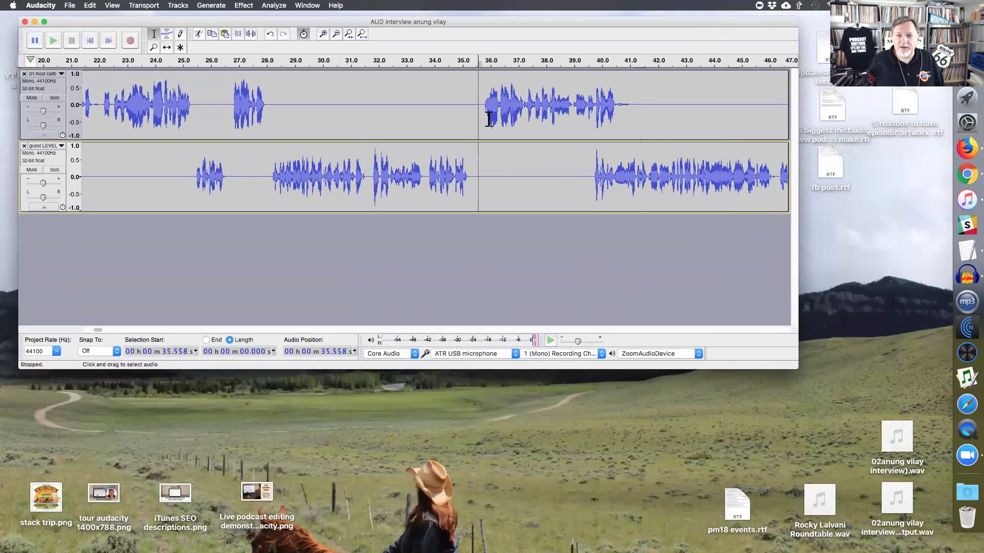
- Listen from the edit point through 41.3 s and 46.3 s to the pause at 47.95 s
key(super+1)
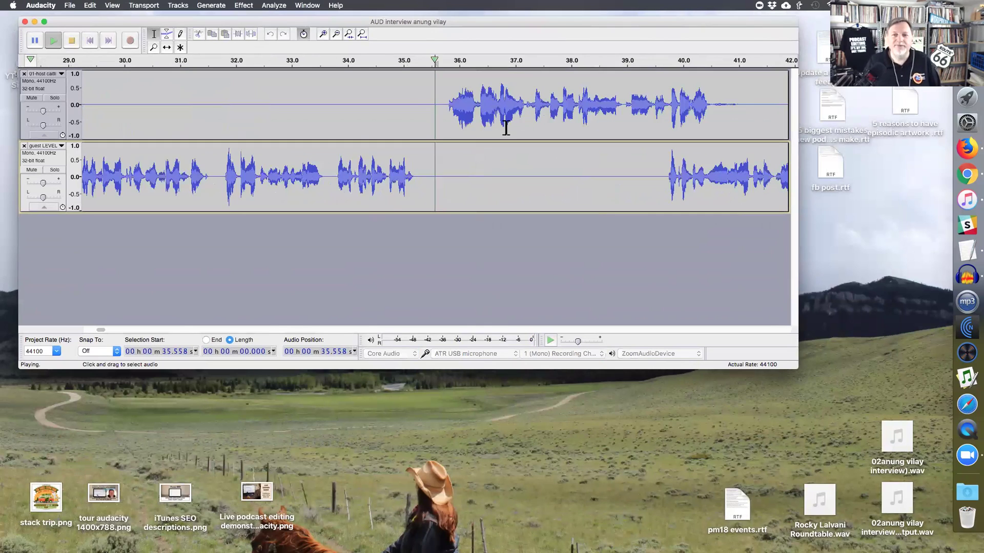
key(space)
key(super+1)
key(super+1)
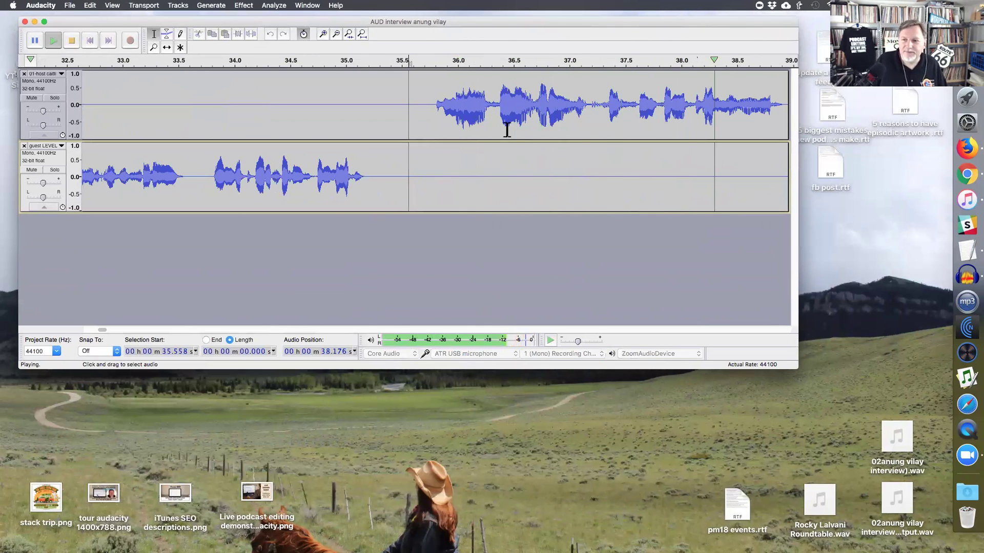
key(super+3)
click(527, 105)
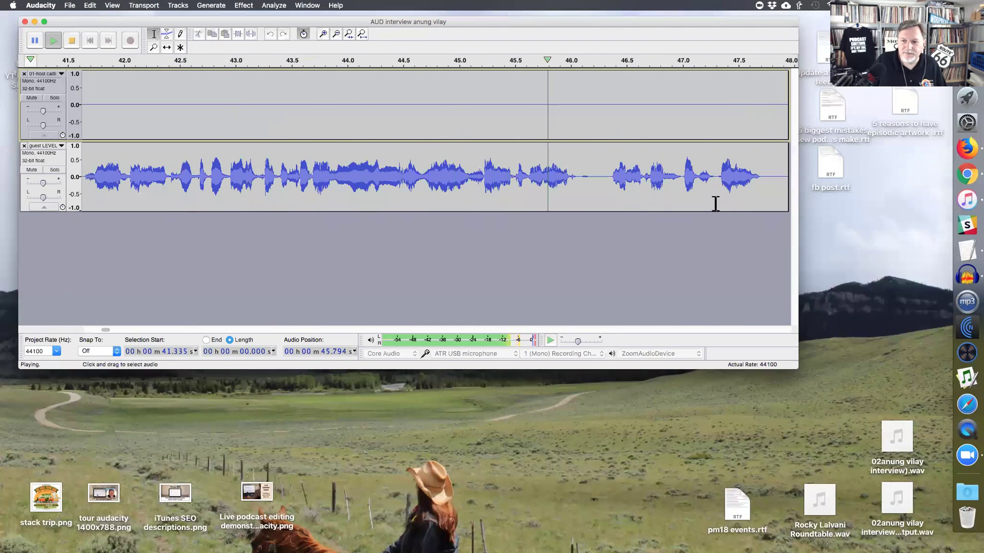
click(607, 193)
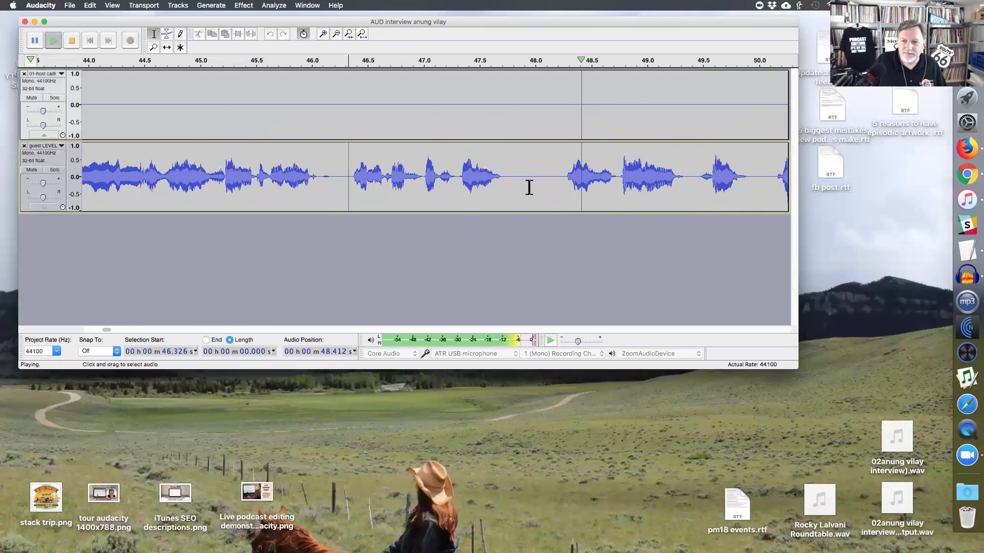
drag(530, 186, 560, 187)
key(space)
key(Left)
key(space)
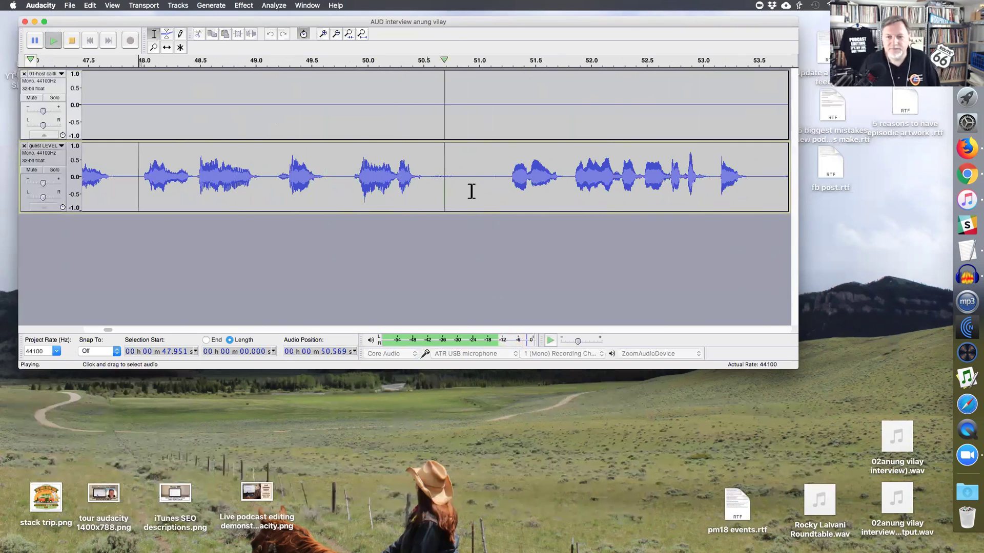
- Delete the short silence near 50.93 s in the guest track and resume listening
drag(471, 185, 504, 183)
key(space)
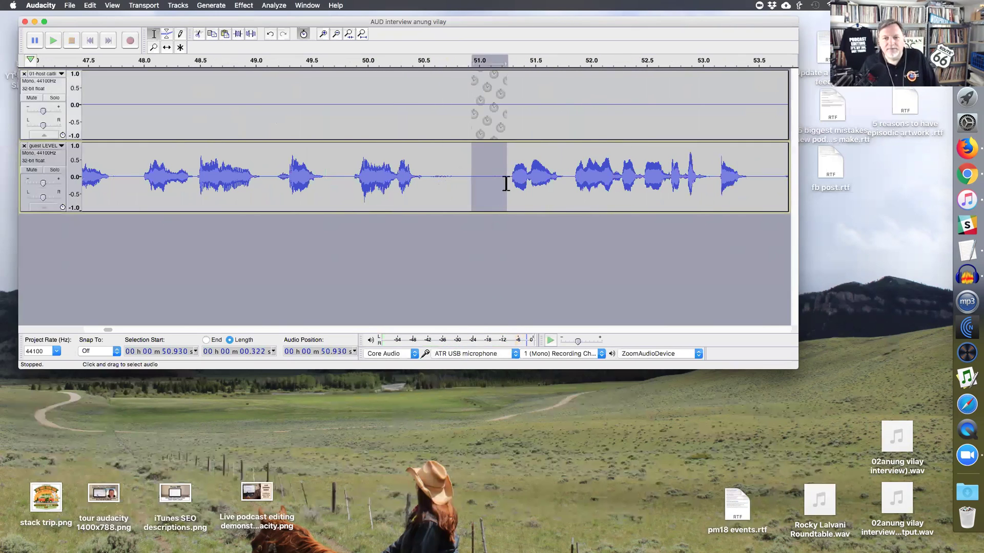
key(Delete)
key(space)
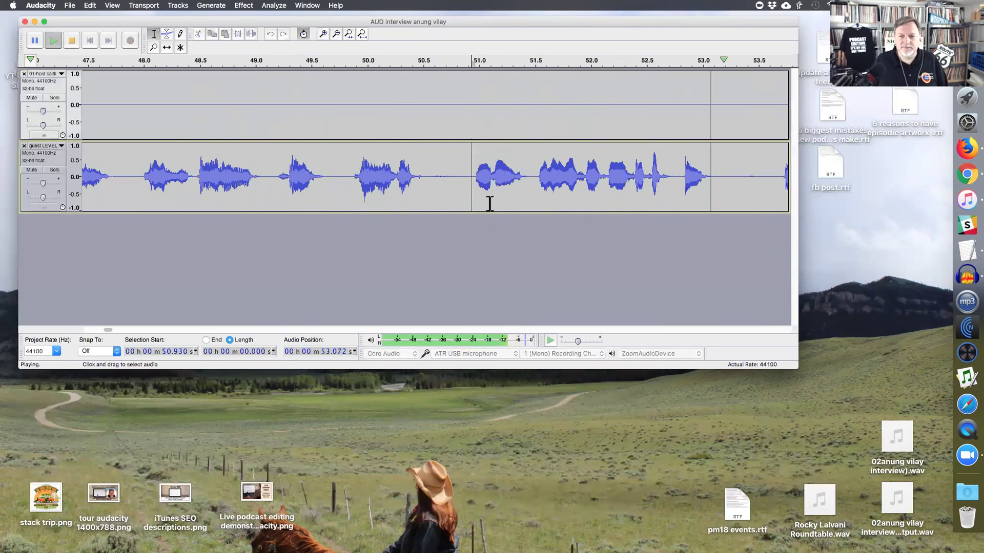
key(super+3)
- Audition the pause running from 52.83 s to about 54.33 s
drag(587, 187, 632, 186)
key(space)
key(space)
key(space)
key(Left)
key(space)
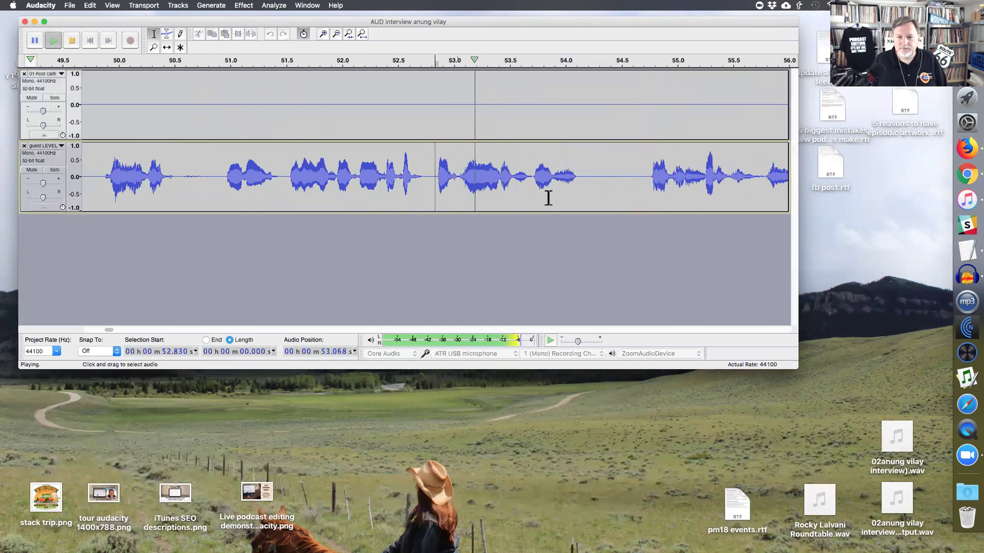
drag(519, 187, 522, 186)
key(space)
click(434, 188)
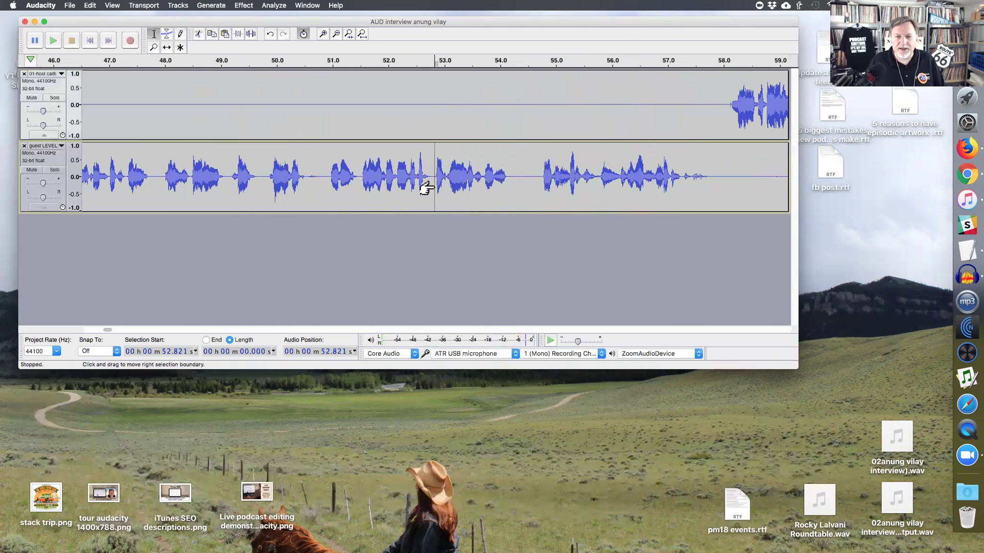
key(space)
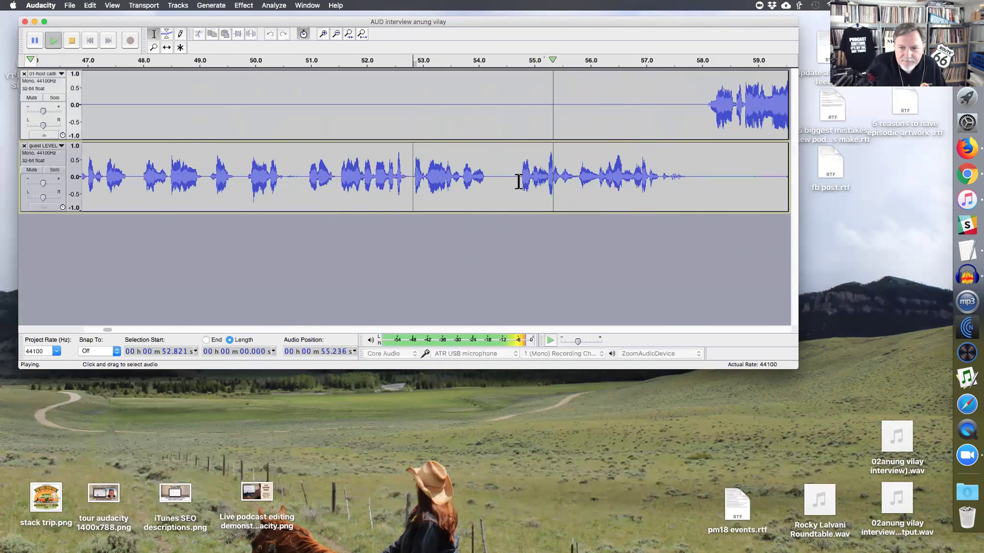
- Select the pause from 53.68 s to 54.75 s and cut-preview it
drag(520, 182, 497, 182)
key(space)
shift+click(461, 183)
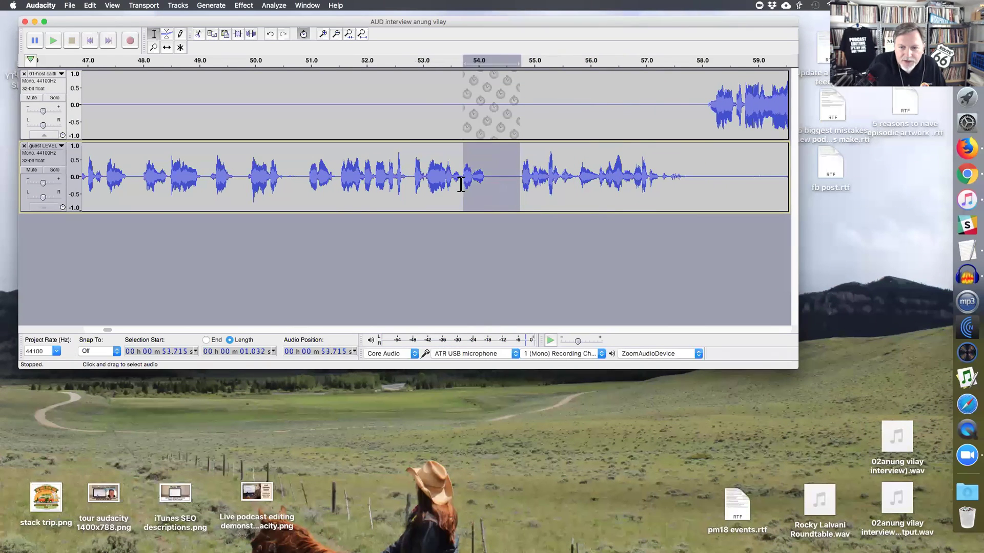
key(c)
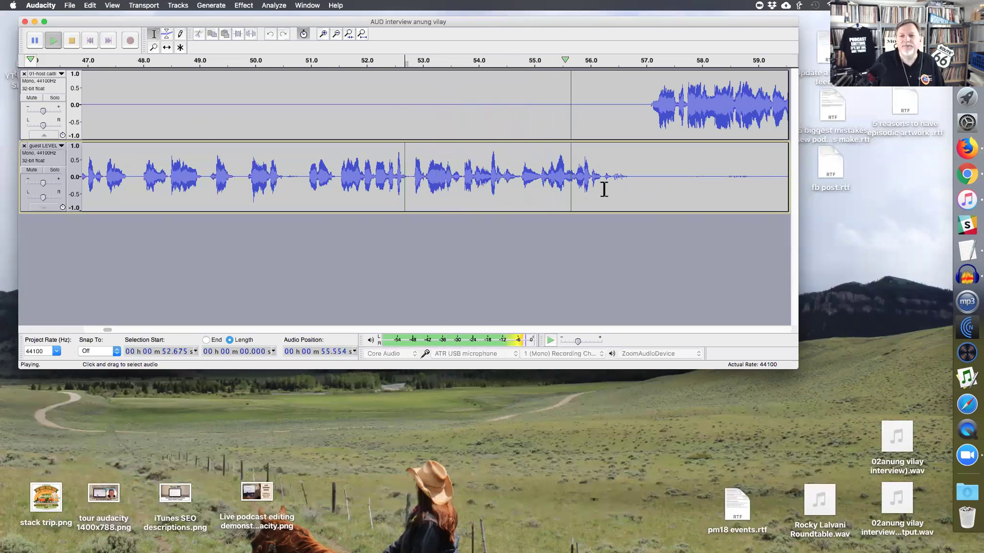
- Cut-preview removing the silence around 56.4 s on the guest track
key(super+1)
drag(454, 187, 493, 186)
key(c)
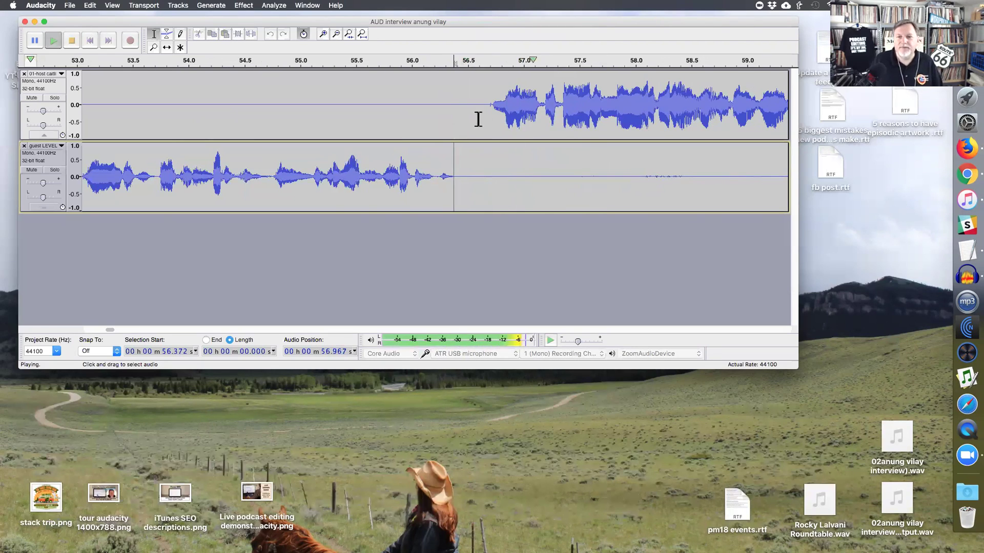
key(super+3)
scroll(482, 198, right, 10)
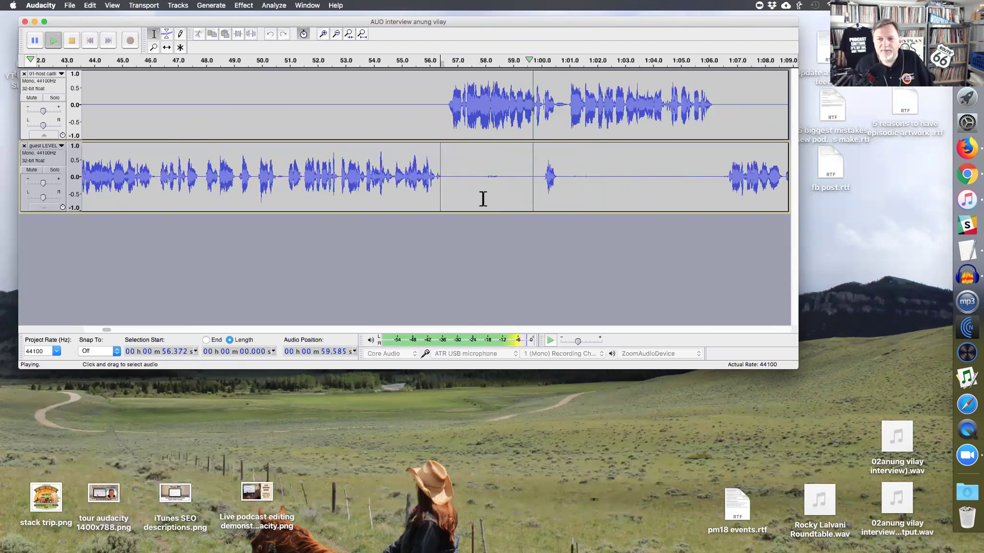
- Delete the 0.56 s silence near 1:01 and play from the cut to check it
drag(113, 105, 143, 113)
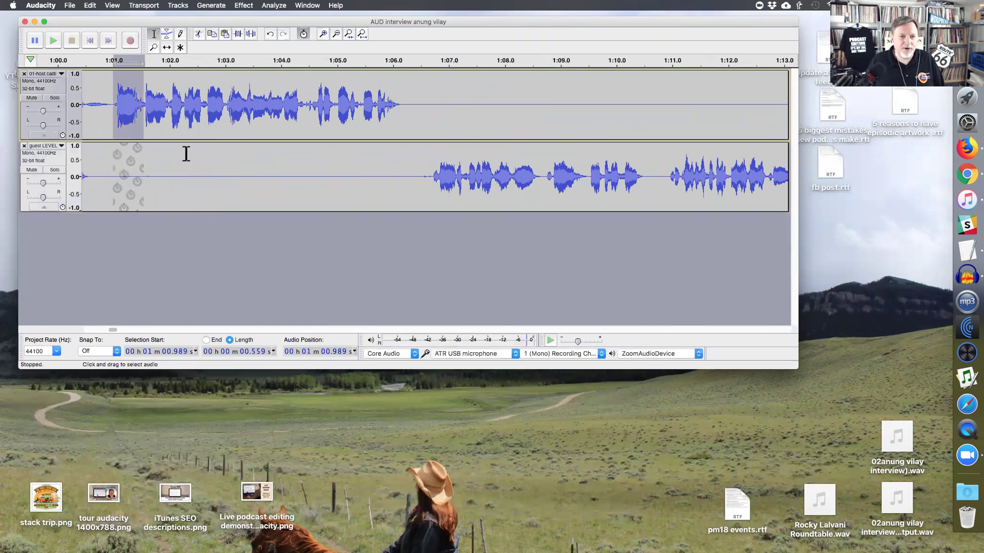
key(Delete)
click(88, 114)
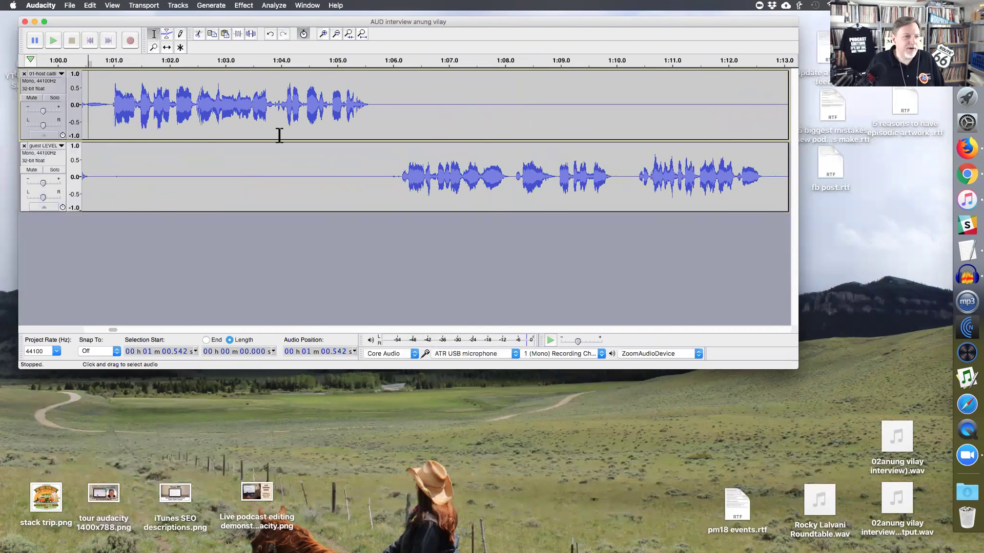
key(space)
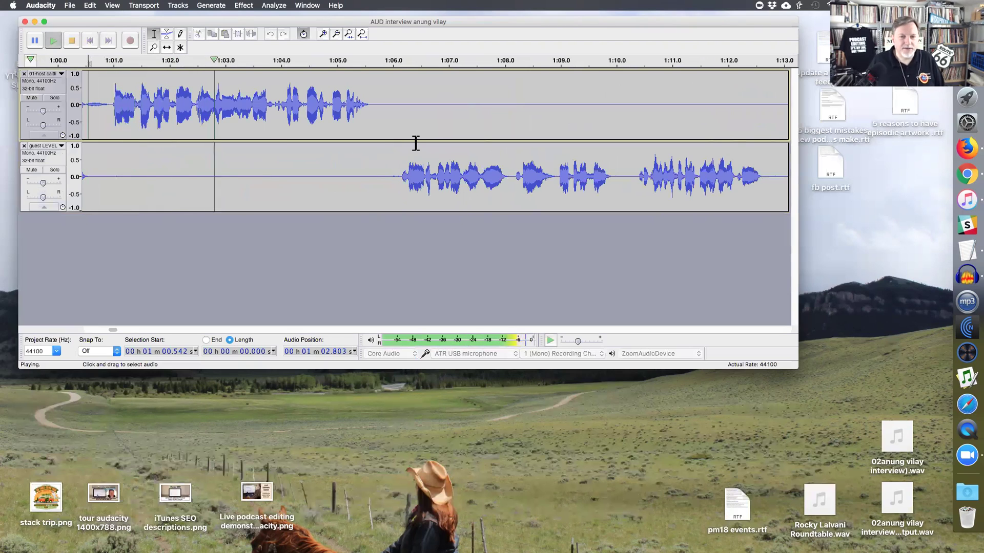
key(space)
- Zoom in and delete the 0.374 s pause near 1:03, then replay the edited passage
click(194, 115)
key(space)
key(super+1)
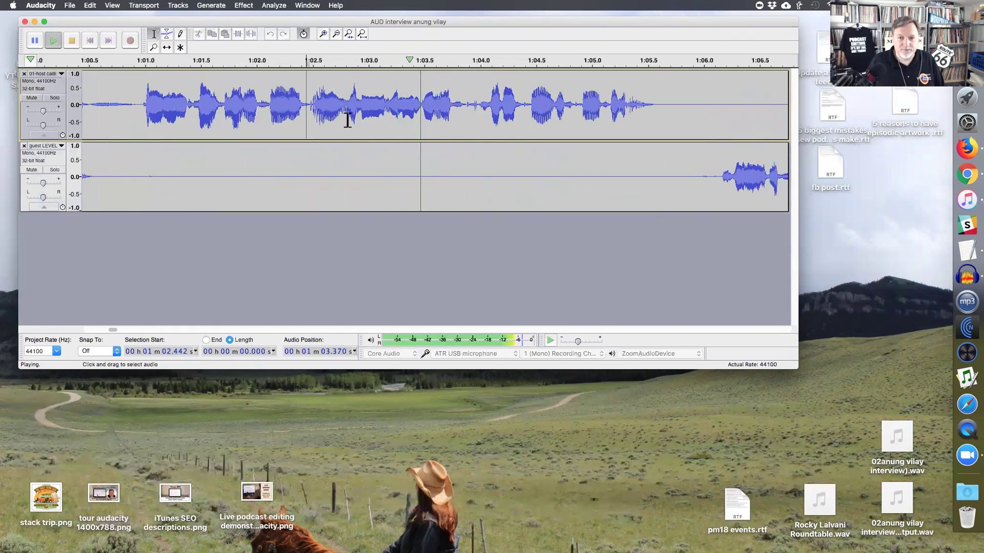
drag(348, 112, 388, 117)
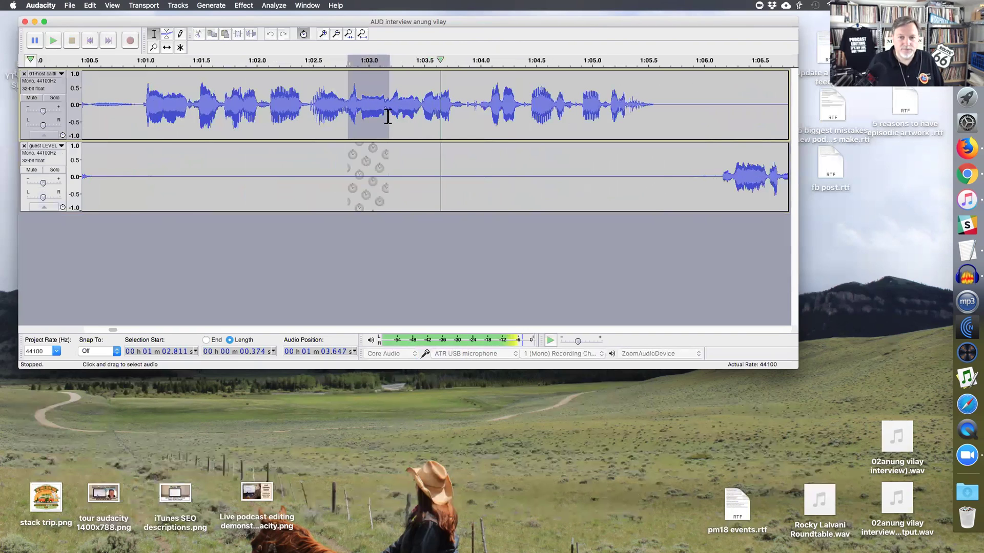
key(Delete)
click(228, 115)
key(space)
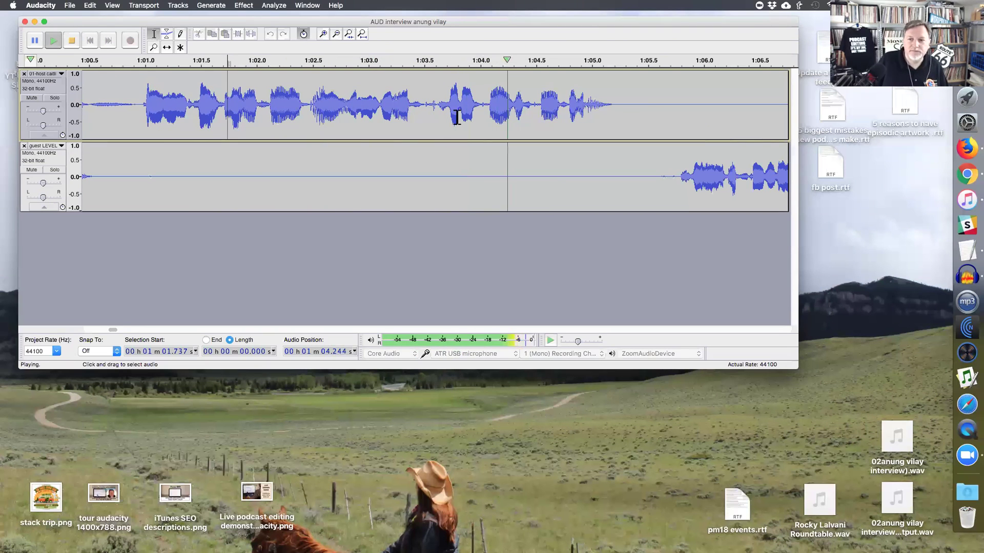
key(space)
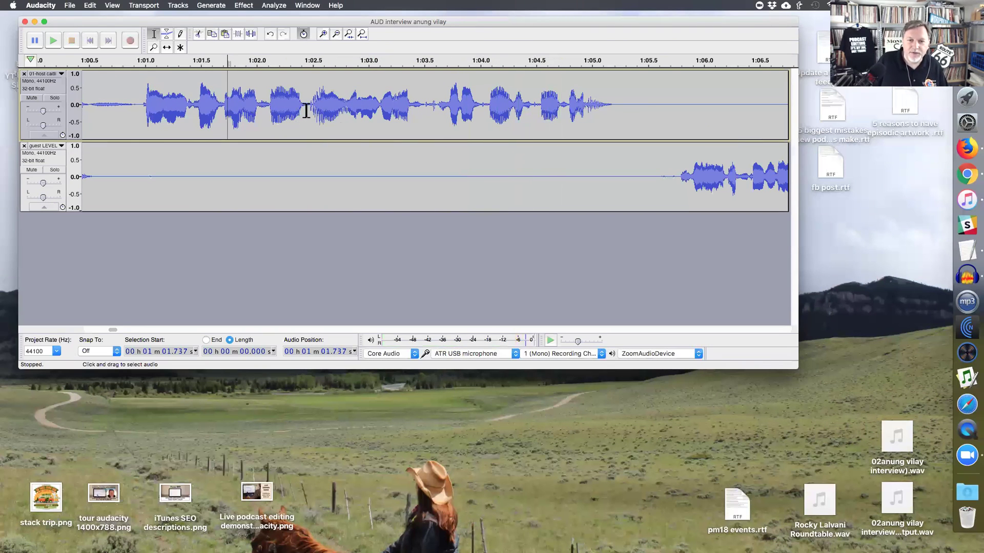
- Remove the 0.314 s gap near 1:03.4 after replaying from 1:02.454
click(307, 111)
key(space)
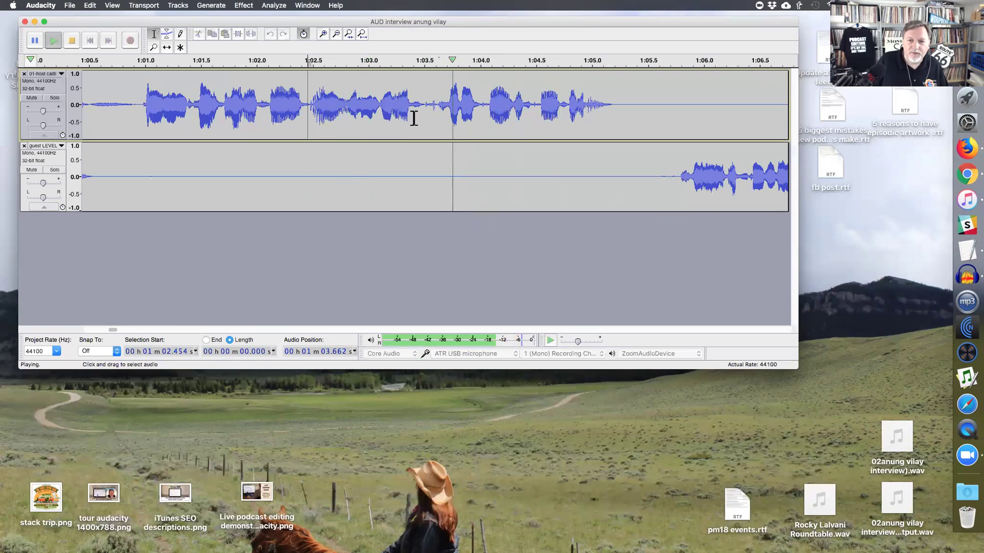
drag(412, 118, 446, 117)
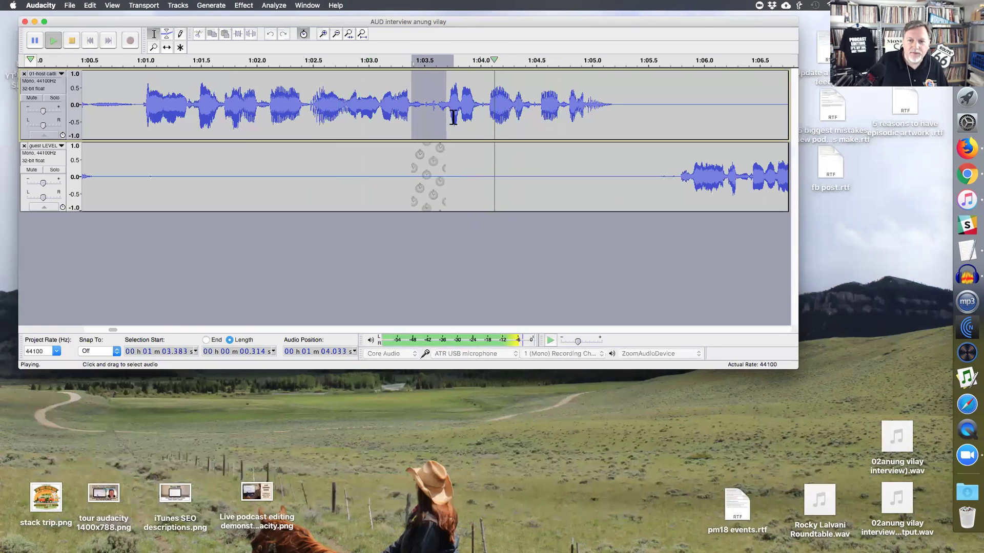
key(BackSpace)
click(332, 113)
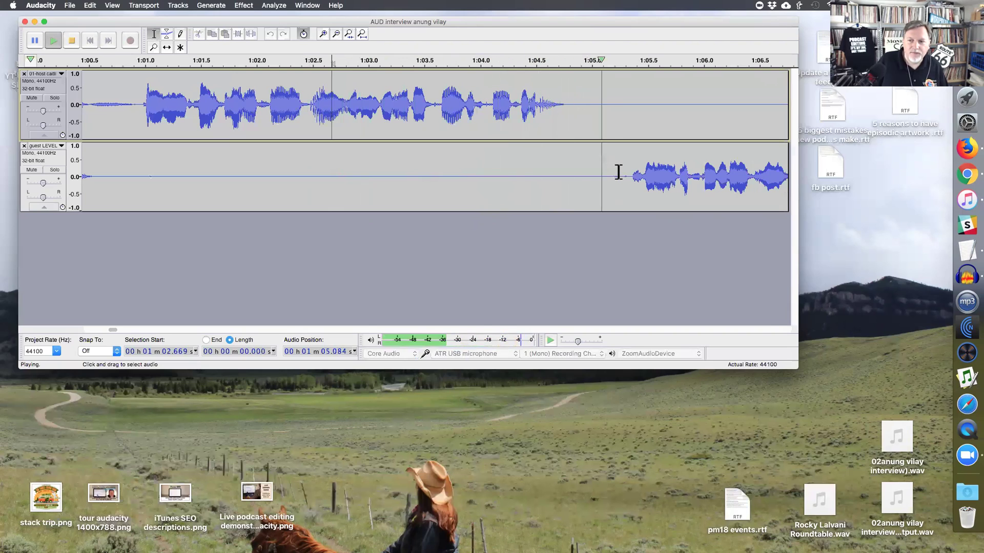
- Delete the short gap around 1:05.15 and replay from 1:00.920
drag(609, 171, 629, 172)
key(space)
key(BackSpace)
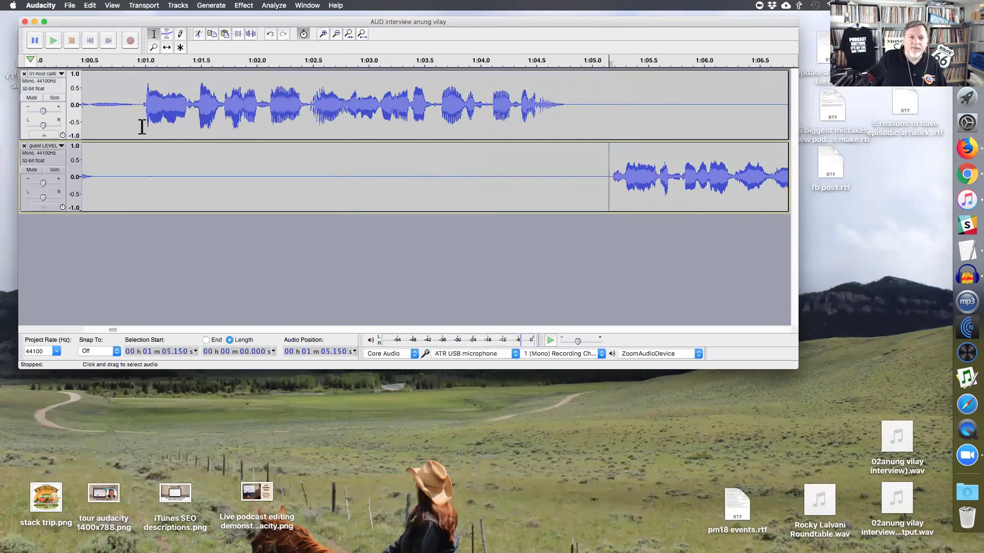
click(136, 127)
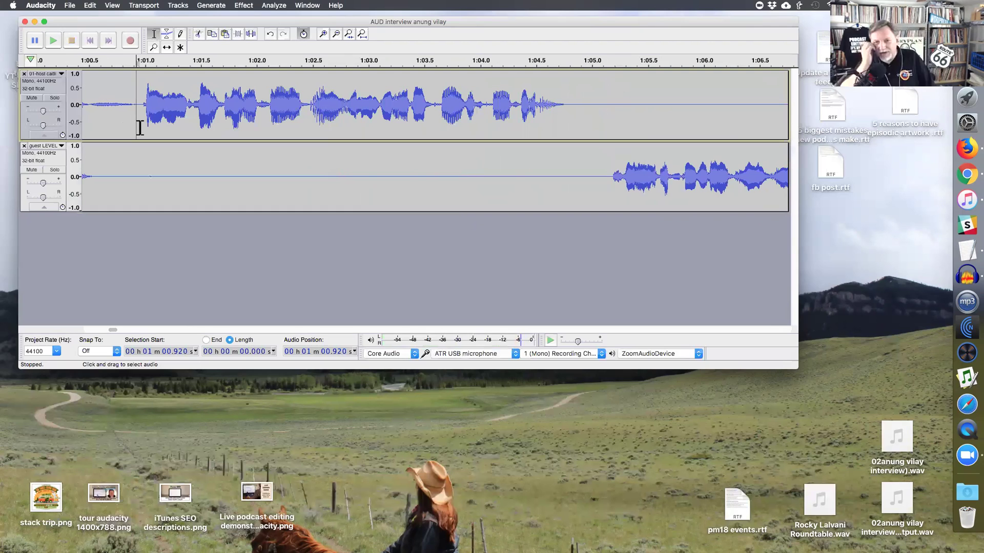
key(space)
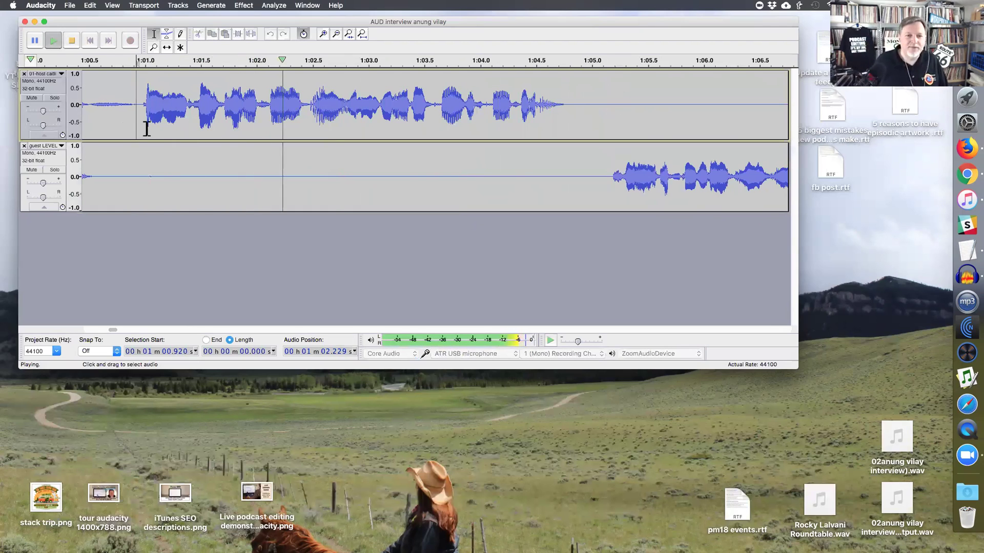
- Review the audio around 1:05–1:07, then zoom out to show 0:15 through 2:00
scroll(158, 137, right, 5)
click(306, 114)
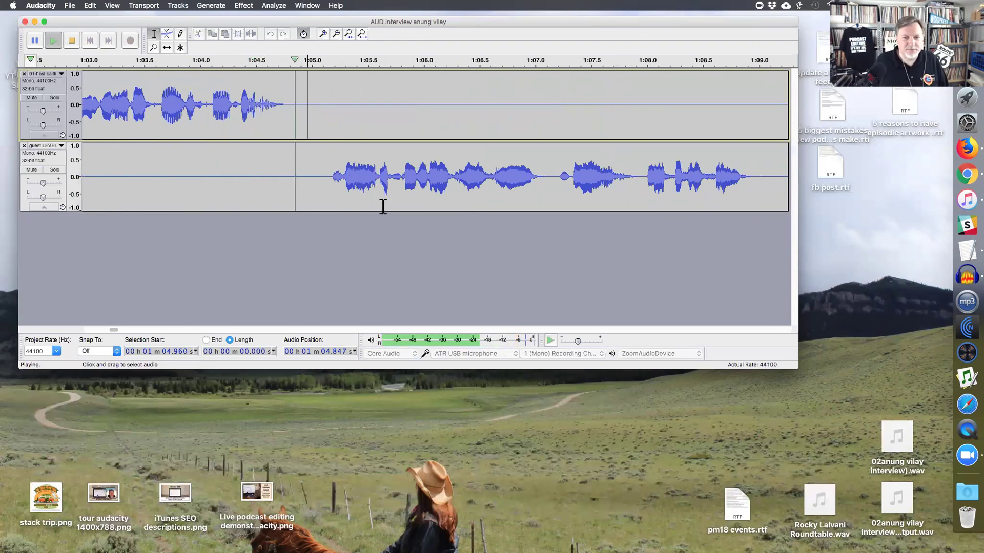
click(550, 187)
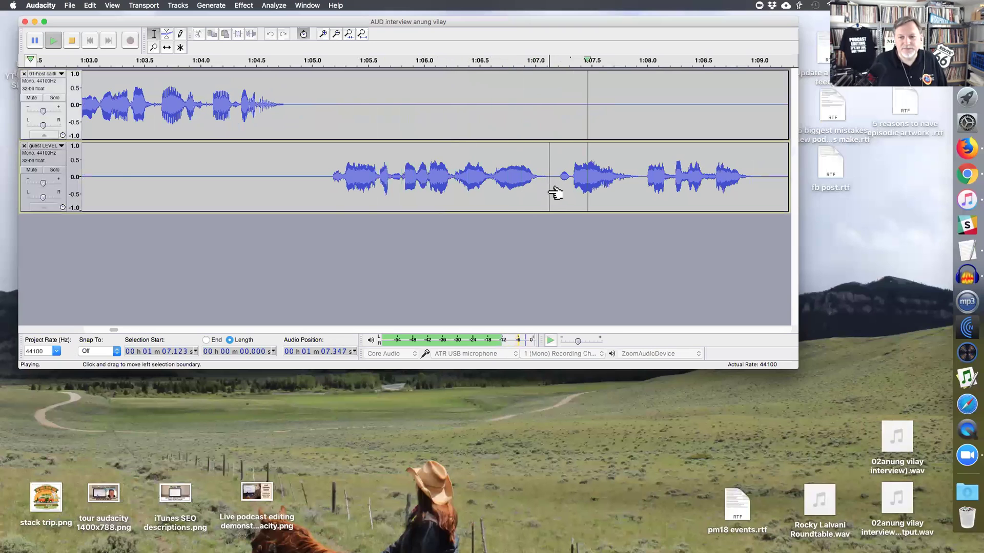
scroll(555, 189, left, 2)
scroll(602, 182, right, 8)
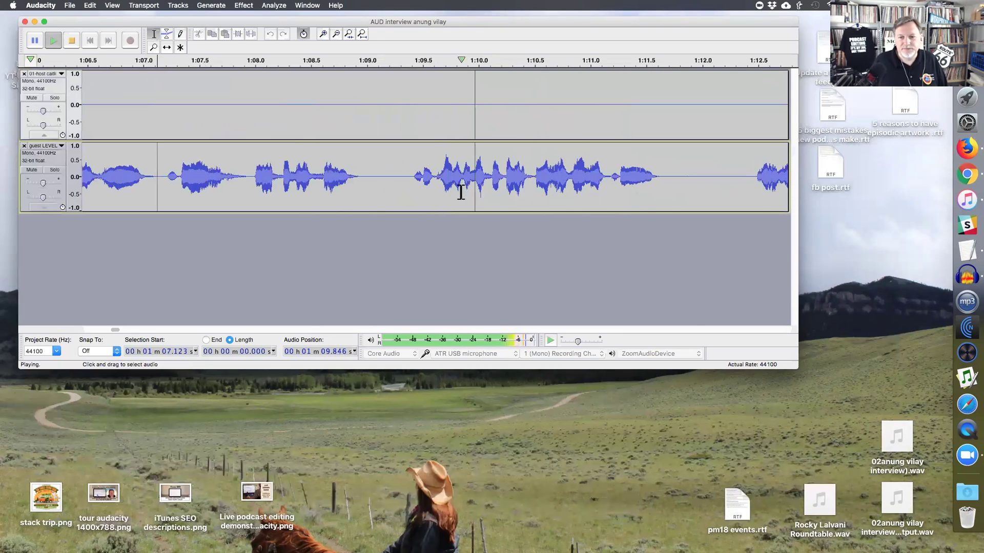
key(super+3)
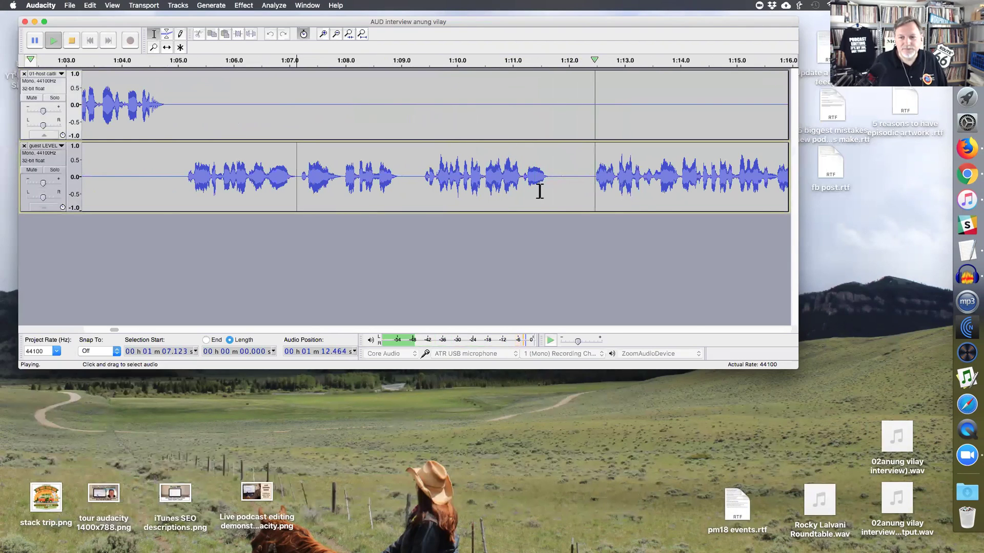
key(super+3)
key(super+3)
key(super+3)
key(space)
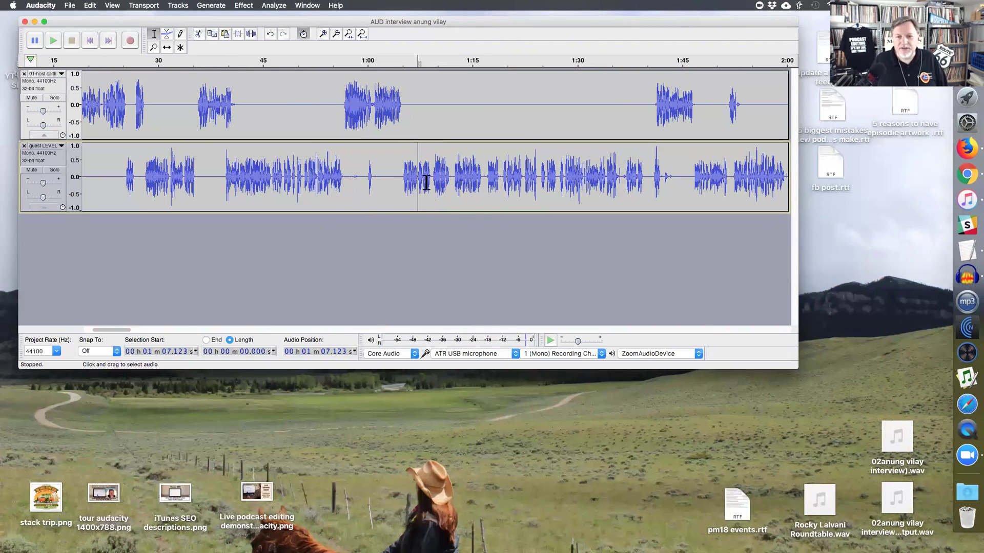
- Select both tracks from 1:05.6 to about 1:40
click(451, 182)
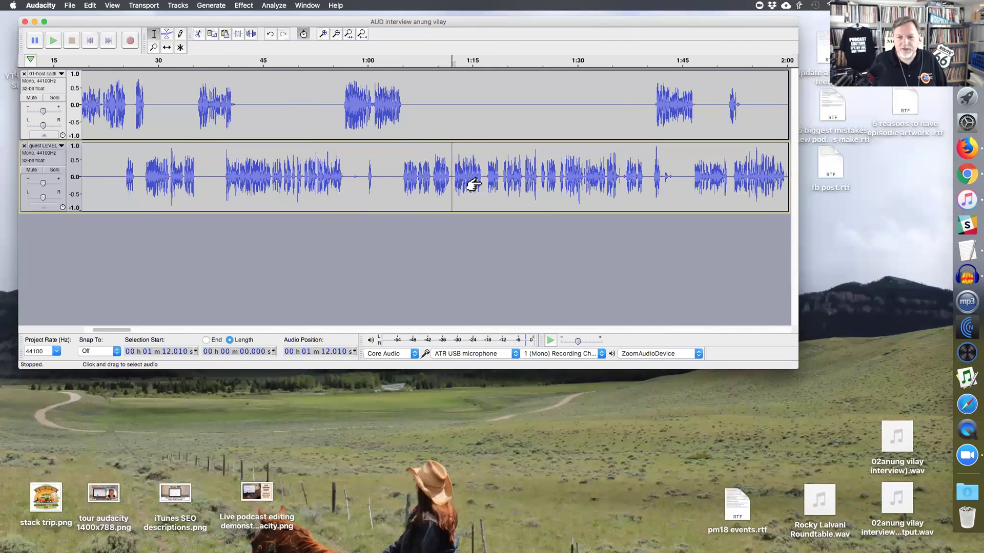
click(502, 180)
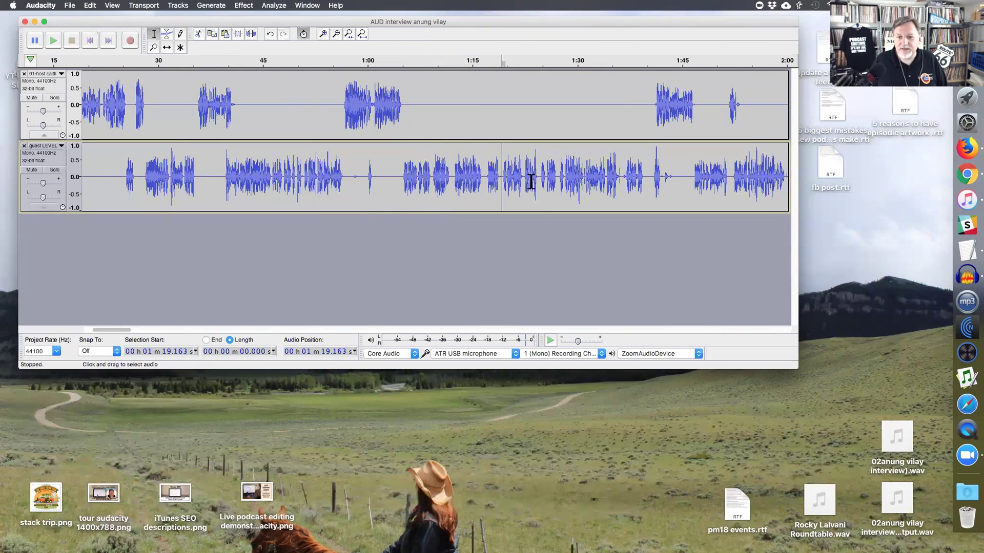
click(406, 178)
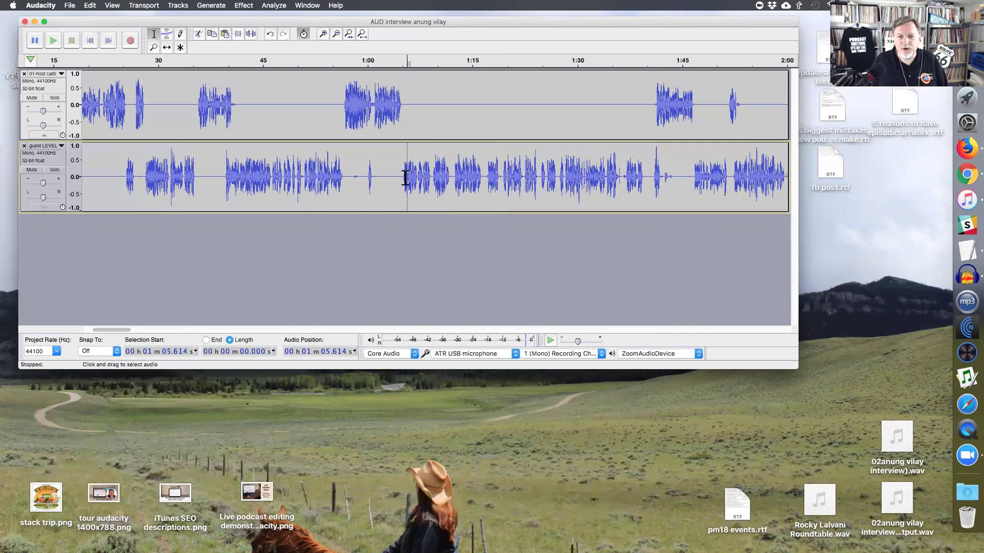
drag(405, 177, 650, 114)
- In Truncate Silence, compare Compress and Truncate actions and set the detection duration to 2 seconds
key(super+r)
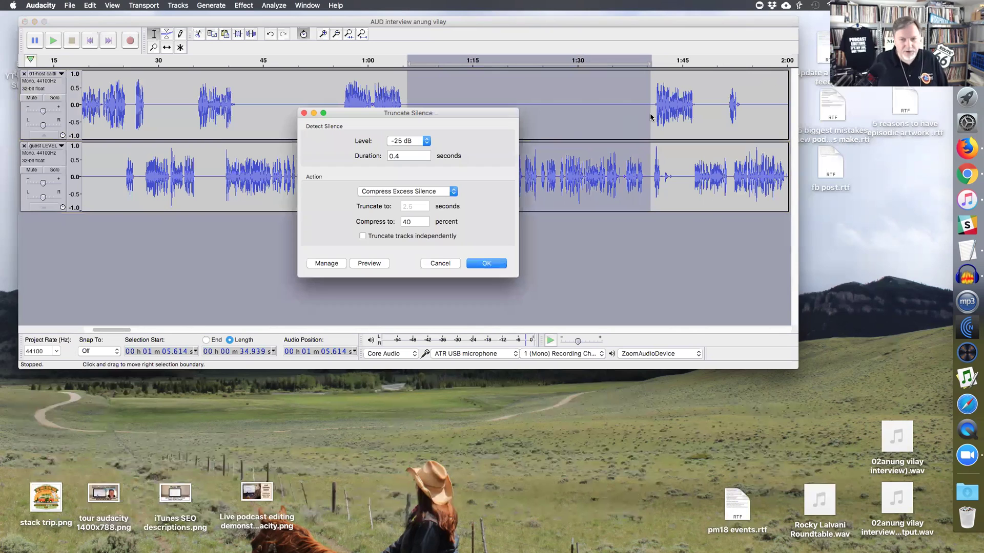
click(453, 191)
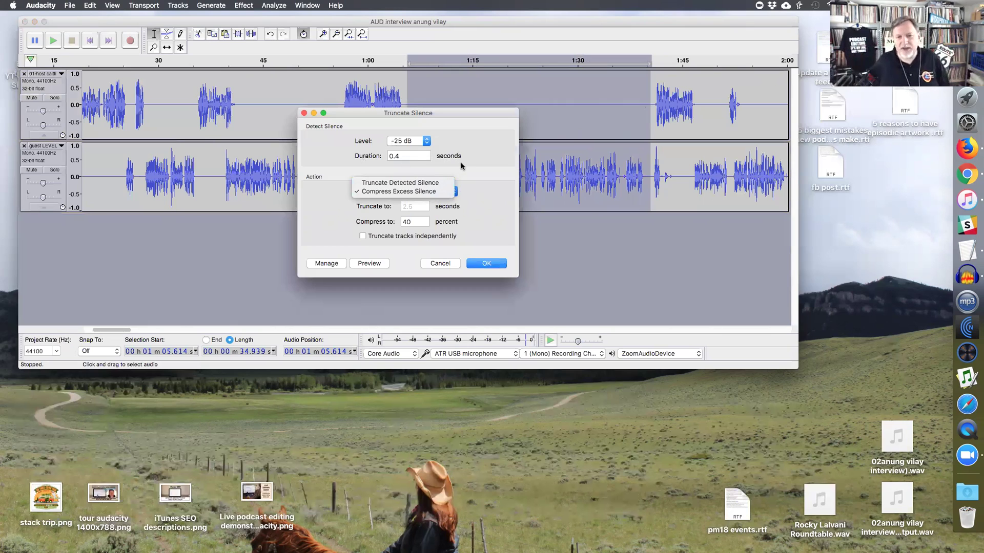
click(421, 155)
double_click(419, 221)
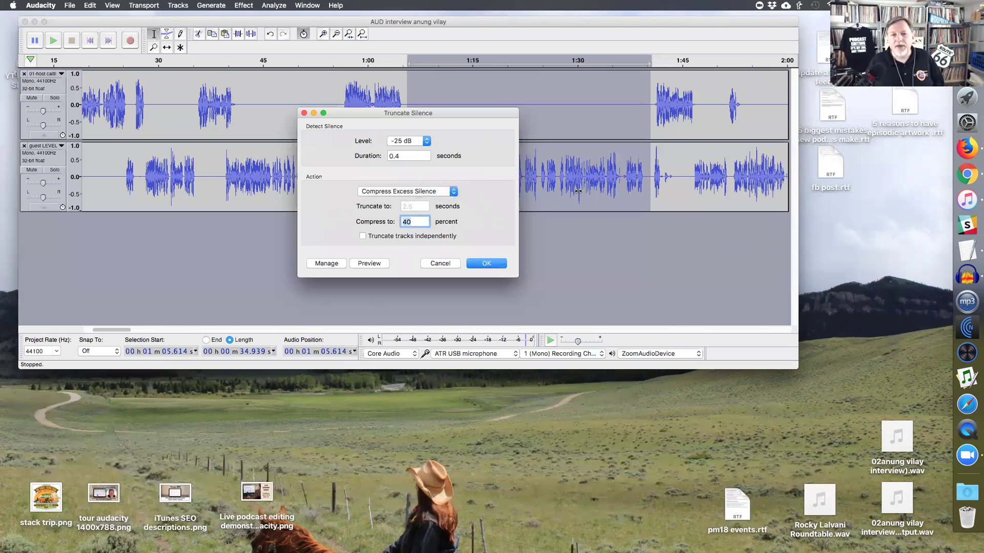
double_click(416, 156)
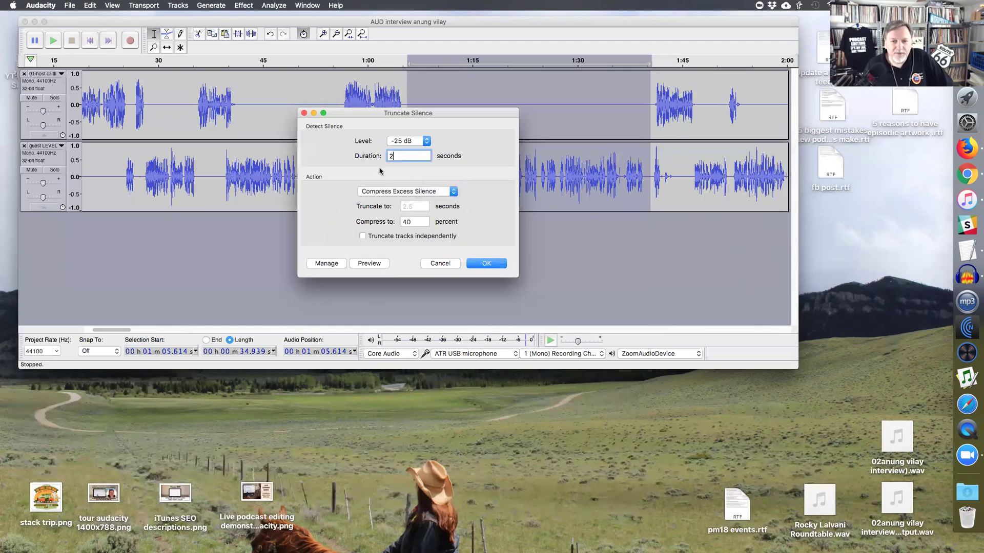
click(411, 193)
click(410, 183)
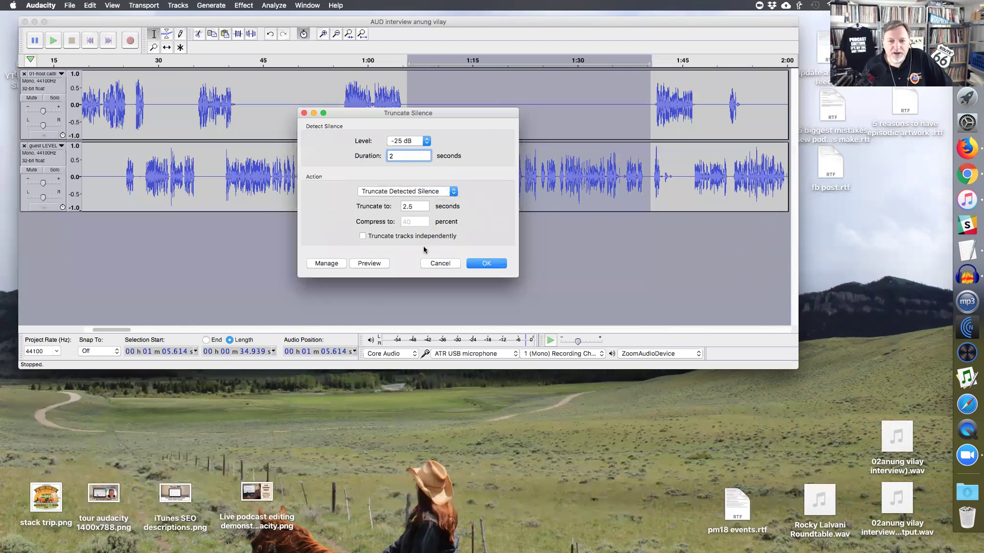
key(Tab)
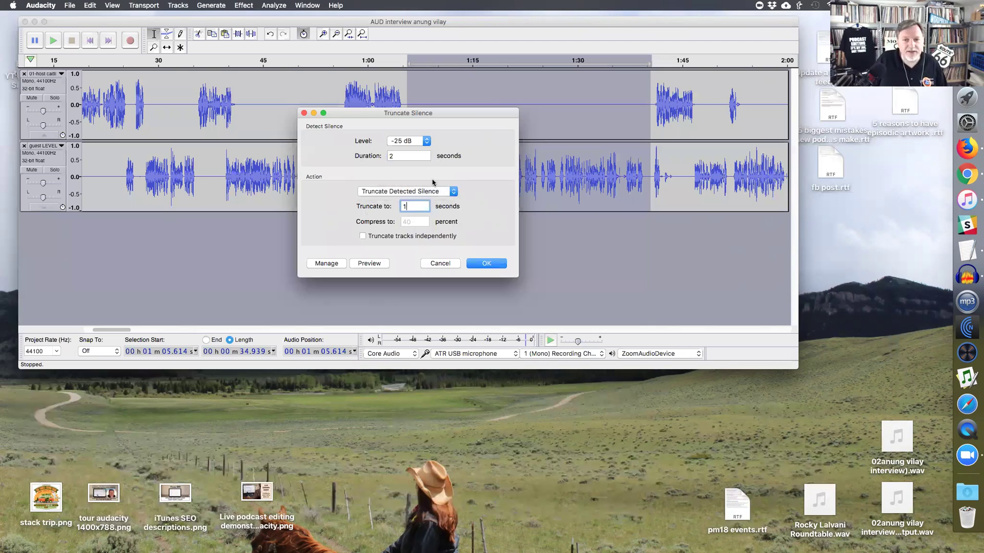
click(415, 156)
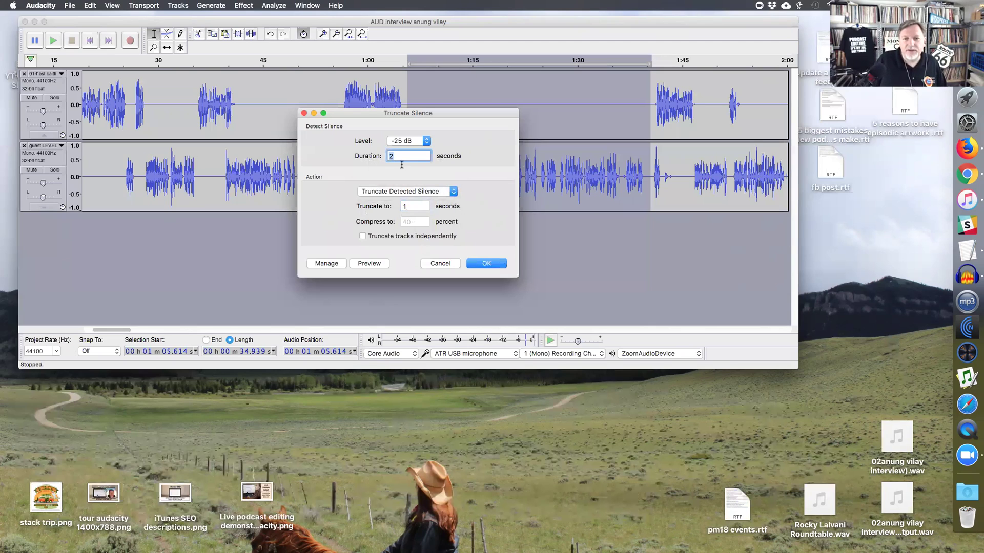
click(412, 191)
- Try Compress at 25 percent with 1-second duration, then Truncate with a 0.5 s length
click(405, 200)
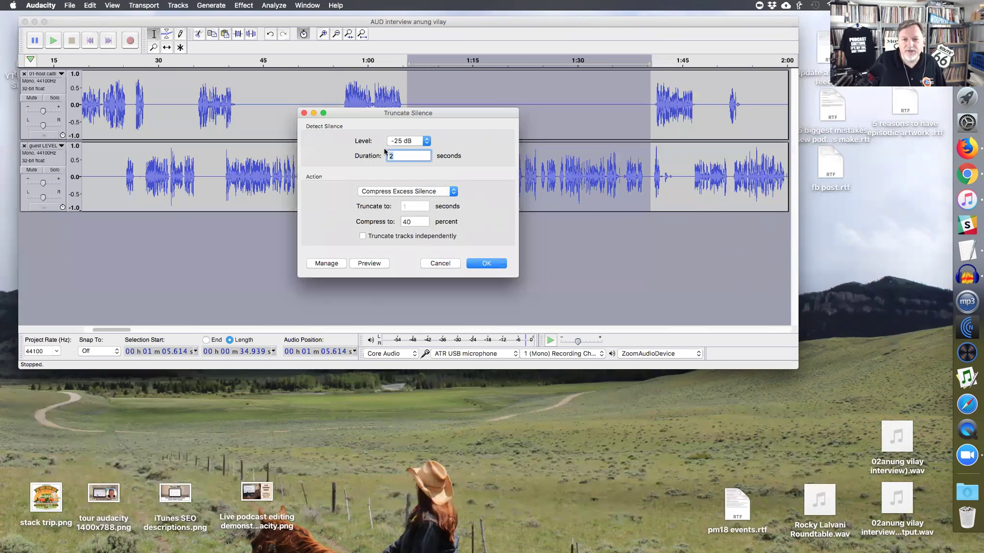
click(415, 220)
text(25)
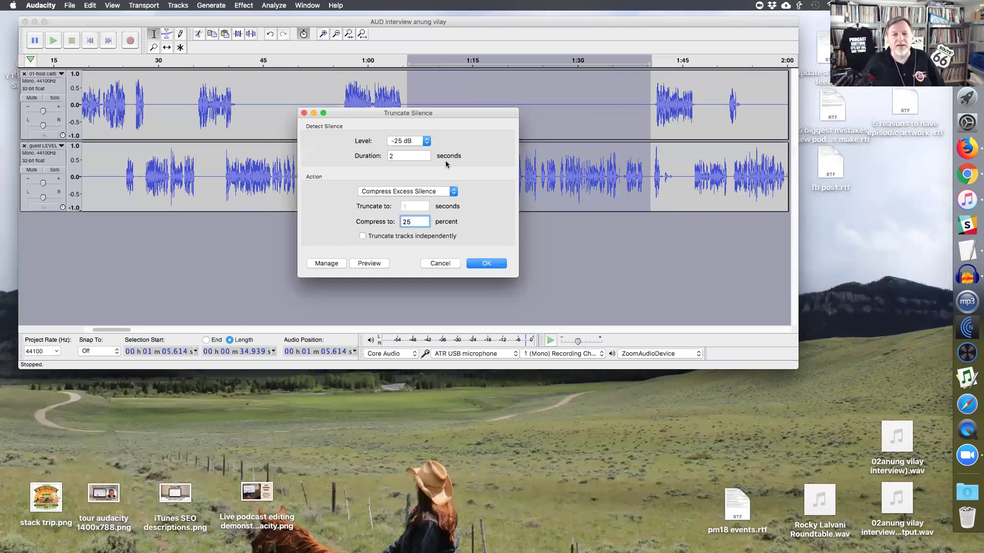
key(shift+Tab)
text(1)
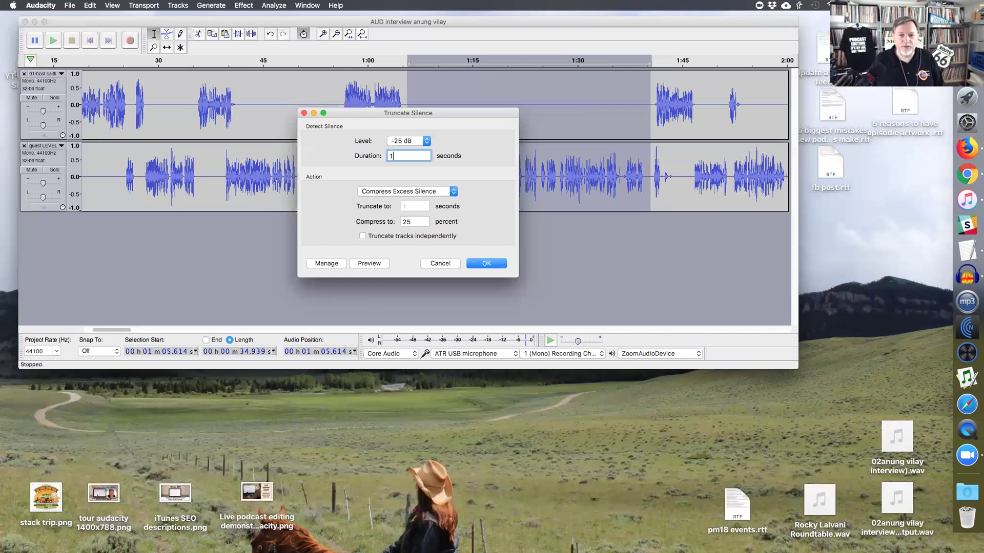
click(435, 192)
click(430, 182)
drag(415, 206, 397, 205)
text(.5)
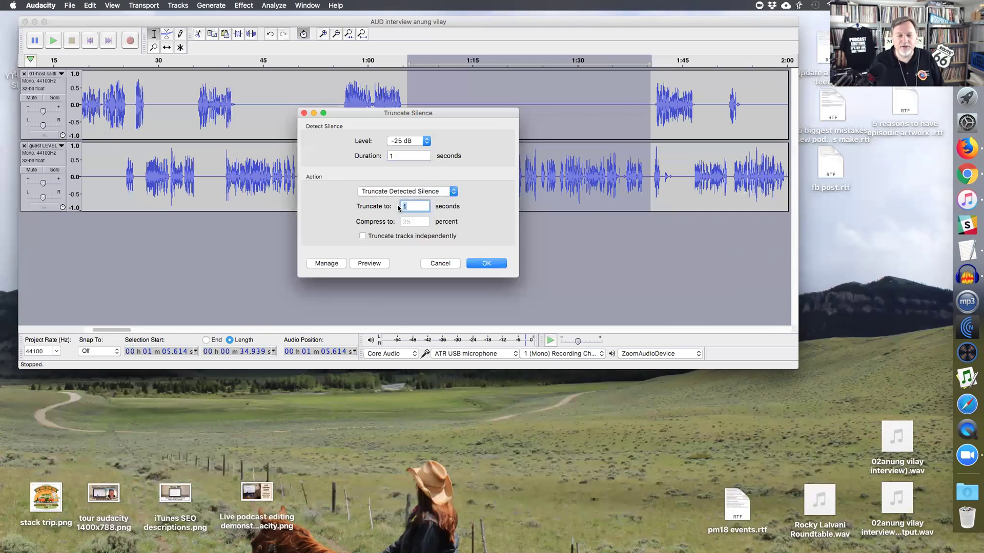
- Return to Compress Excess Silence with 0.4 s duration and 40 percent, and apply it
click(407, 156)
click(405, 192)
click(402, 204)
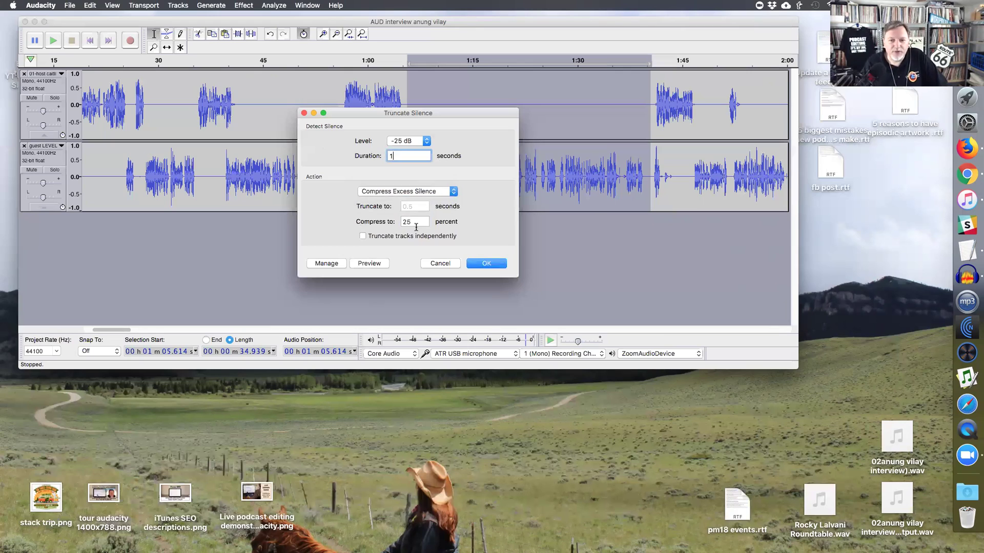
click(414, 221)
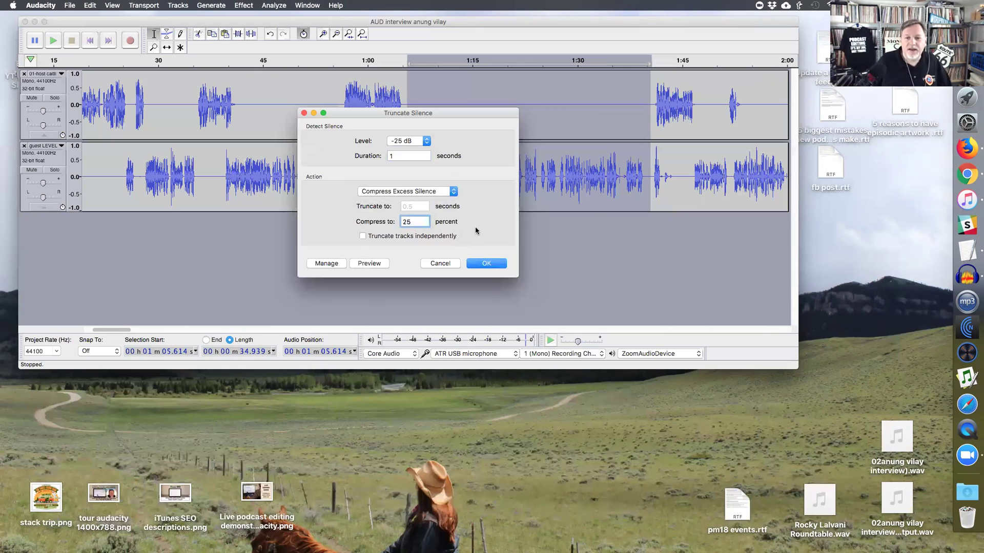
click(416, 156)
key(BackSpace)
text(0.4)
double_click(407, 222)
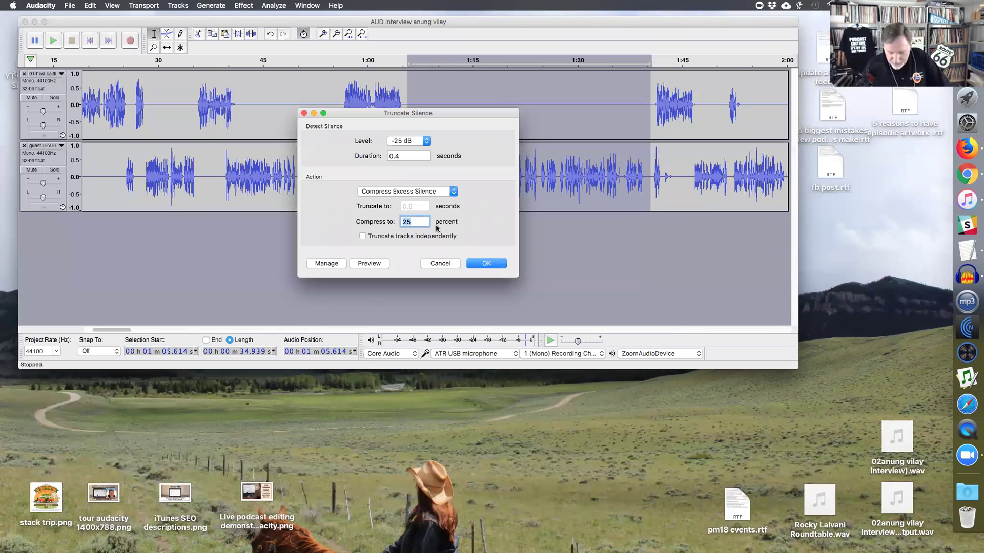
text(40)
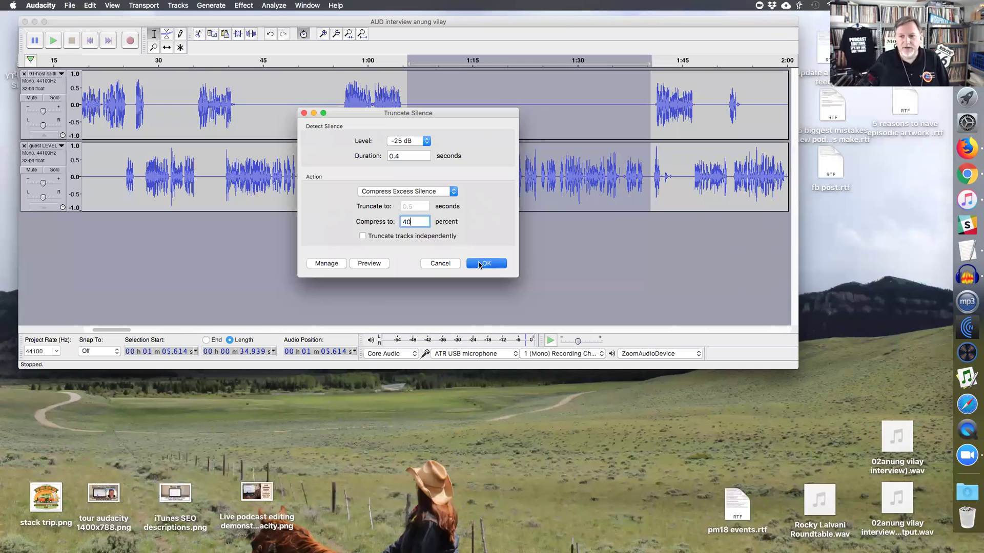
click(478, 263)
key(super+3)
key(super+3)
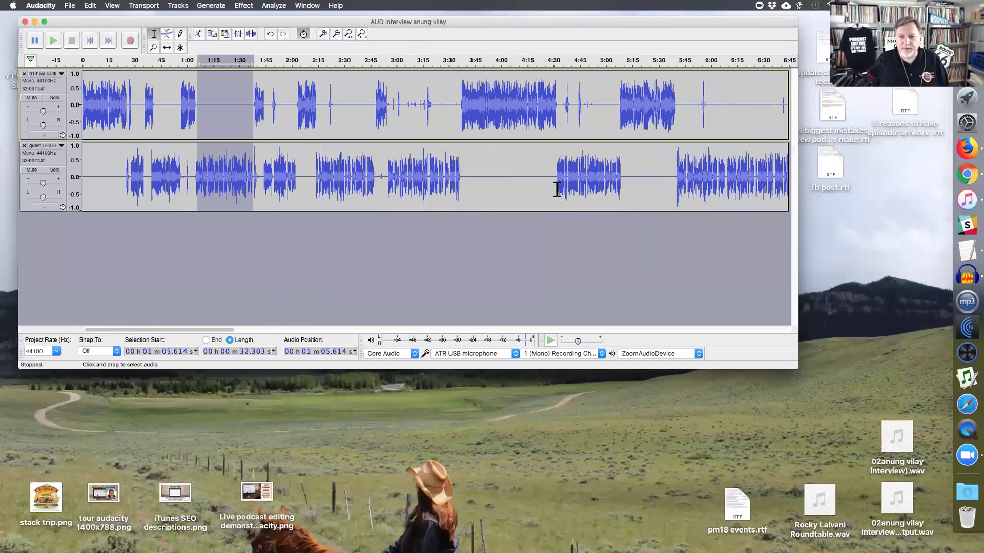
- Zoom in and play the host track around 3:01–3:06 to hear the gap after 3:00
click(392, 108)
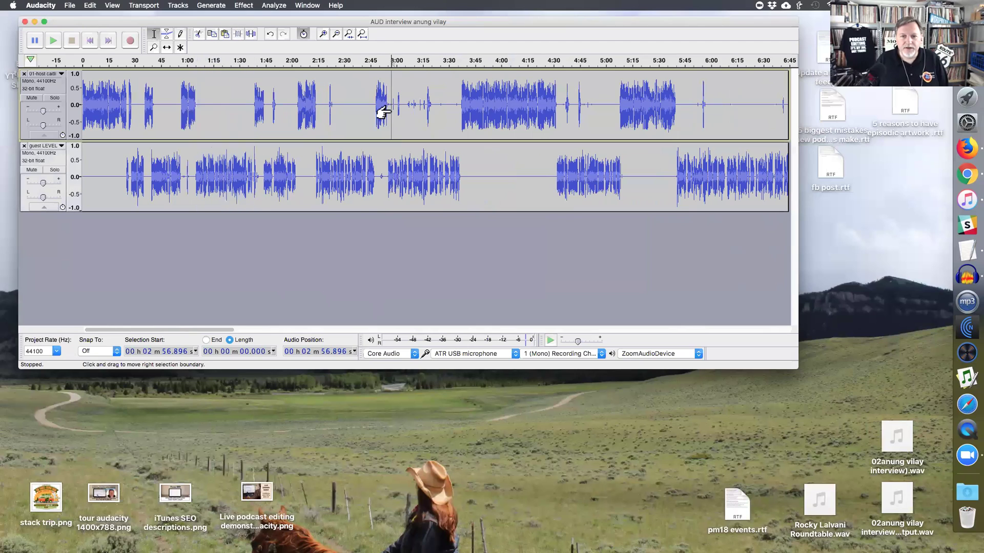
key(super+1)
key(super+1)
drag(424, 107, 446, 109)
click(465, 113)
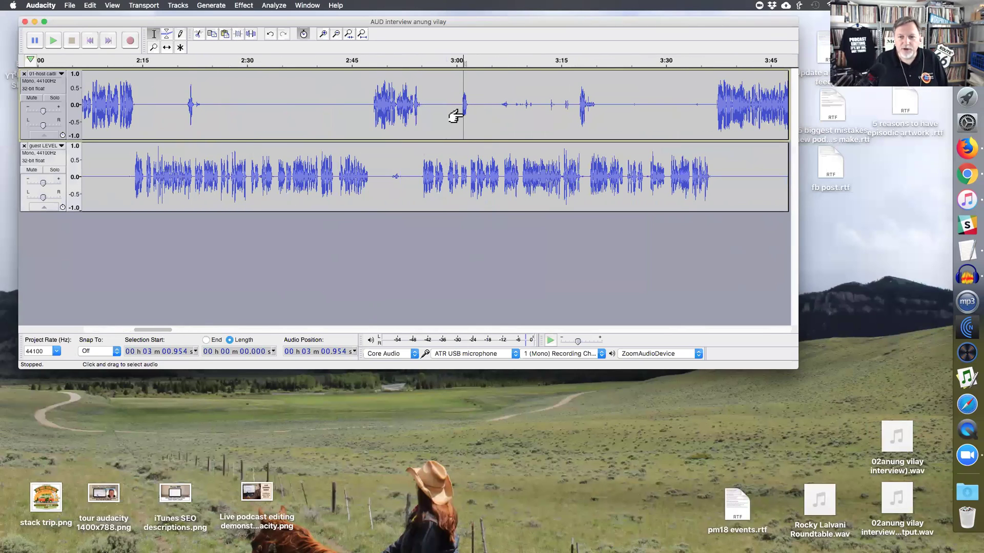
key(space)
key(space)
click(496, 108)
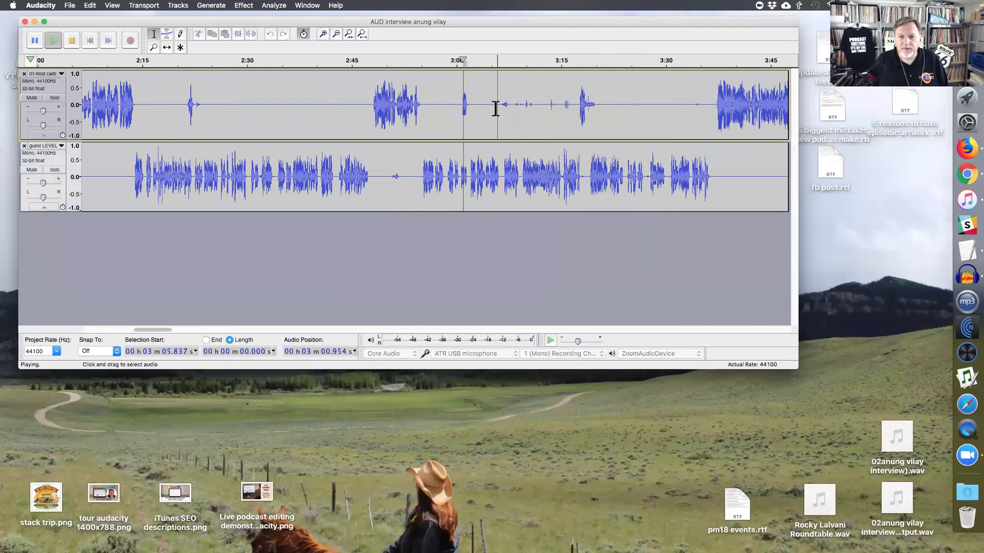
key(space)
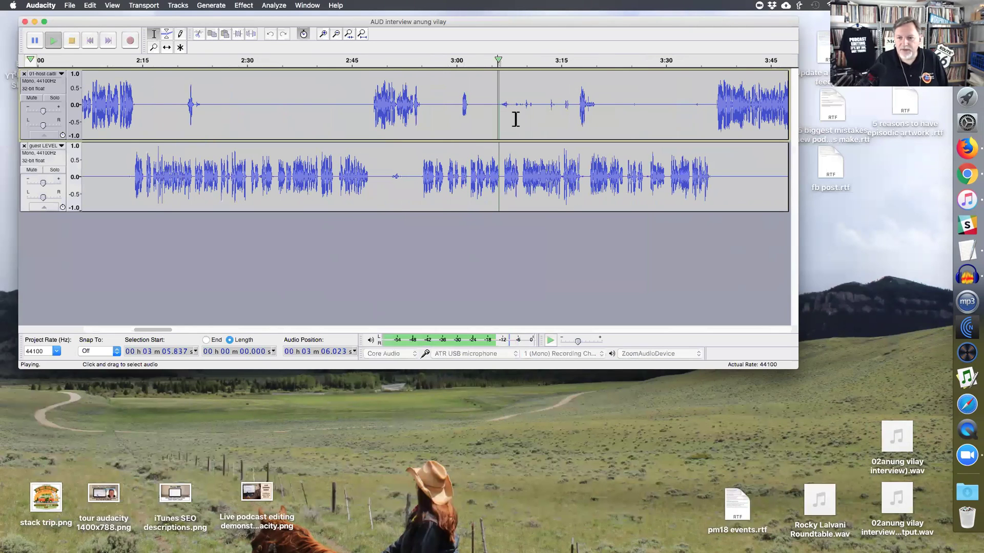
key(super+1)
drag(426, 112, 576, 106)
- Solo the host track and select both tracks from about 2:57 to 3:34
key(space)
click(56, 98)
key(space)
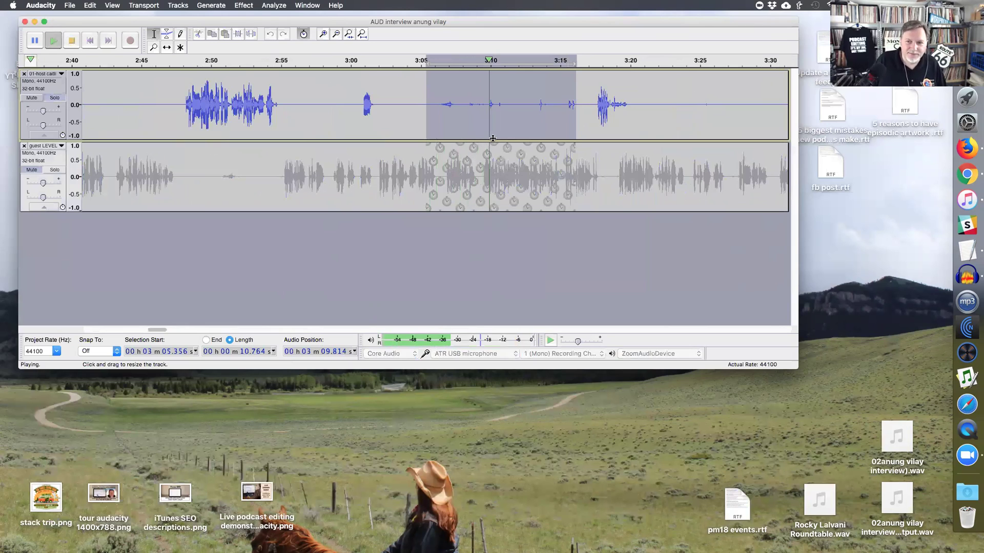
key(space)
key(super+3)
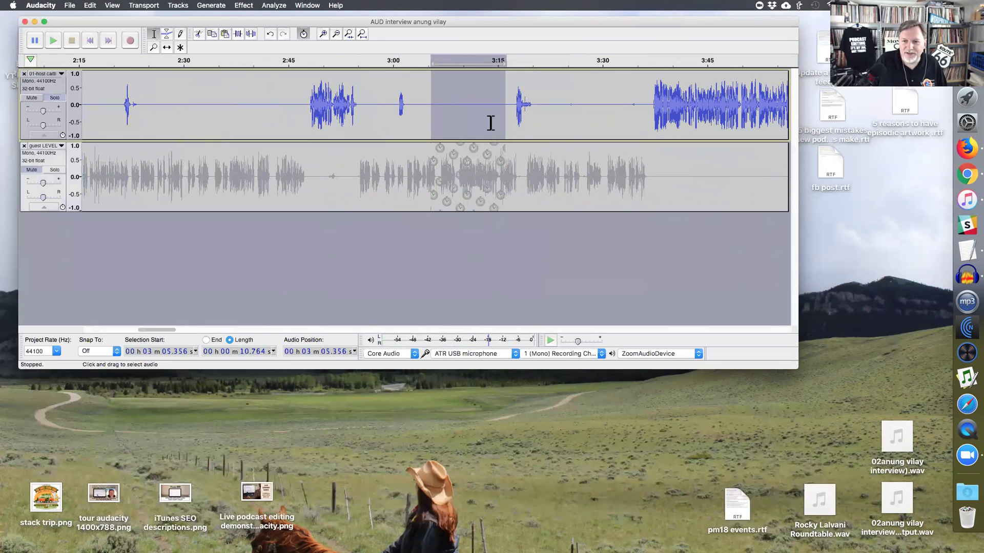
drag(537, 105, 645, 106)
key(super+3)
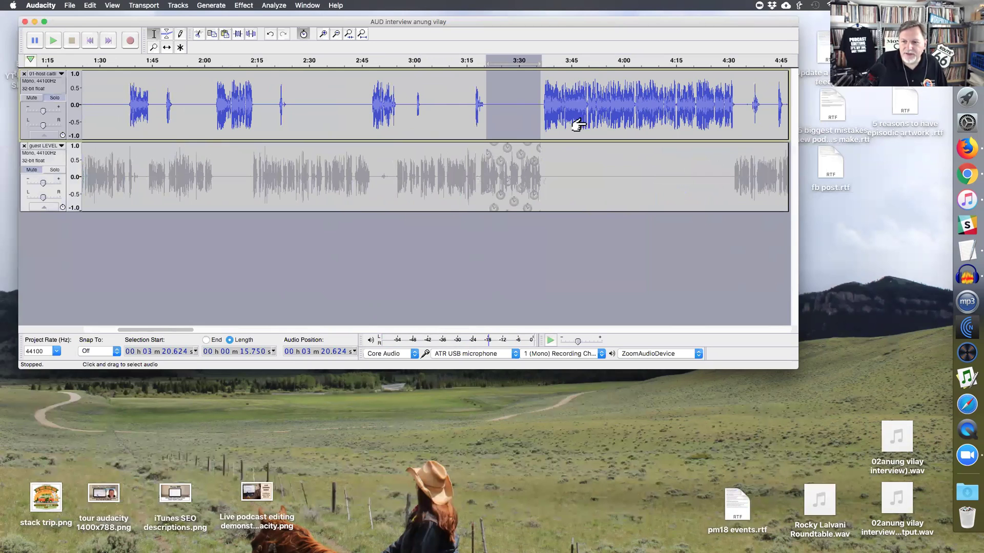
drag(403, 165, 535, 108)
- Apply Truncate Silence to 2:57–3:34, then play the gaps near 3:00 and 3:16.5 to check
key(super+r)
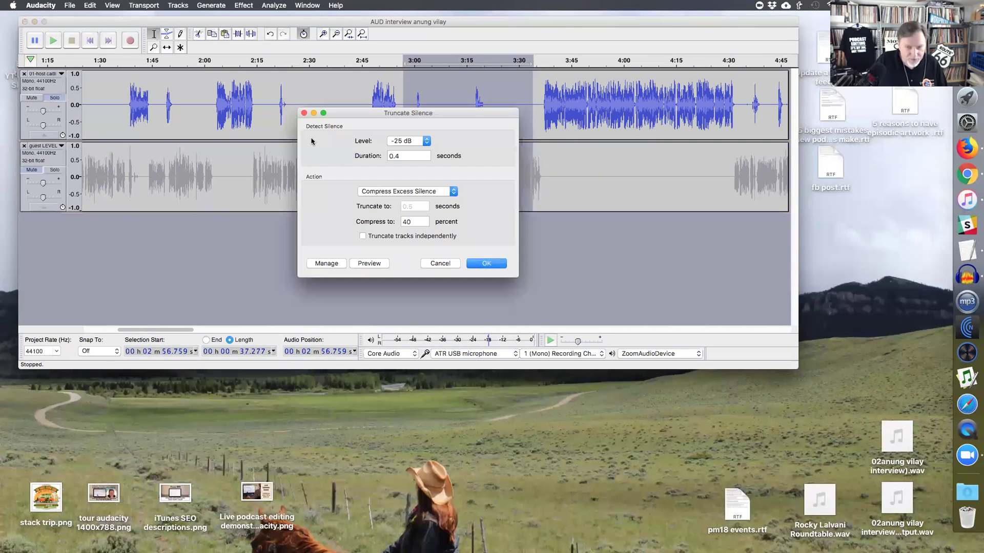
click(472, 264)
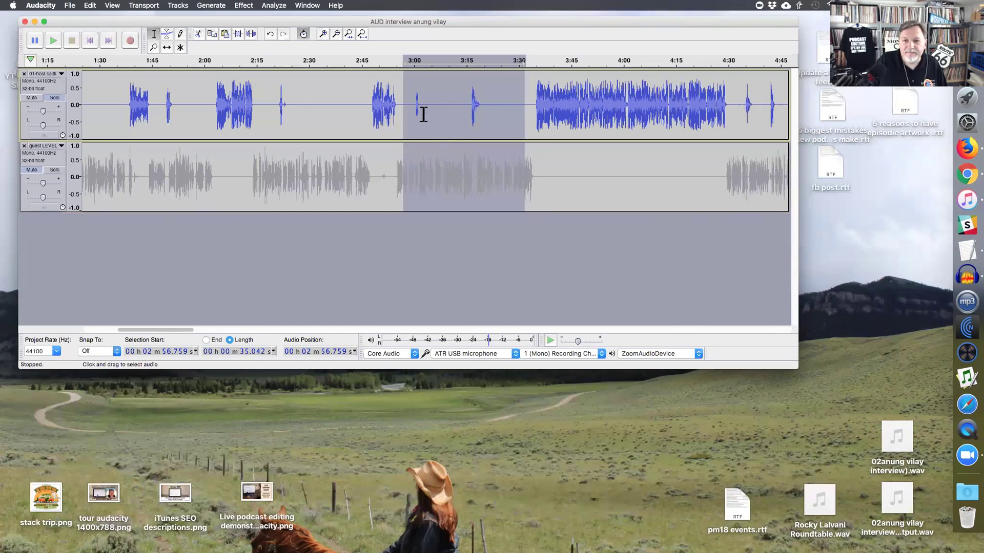
click(415, 104)
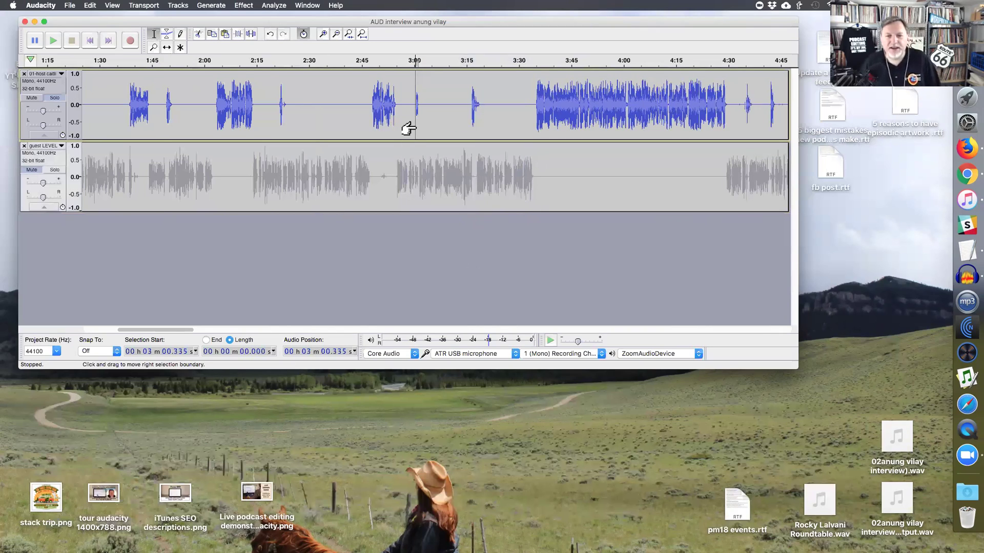
key(super+1)
key(super+1)
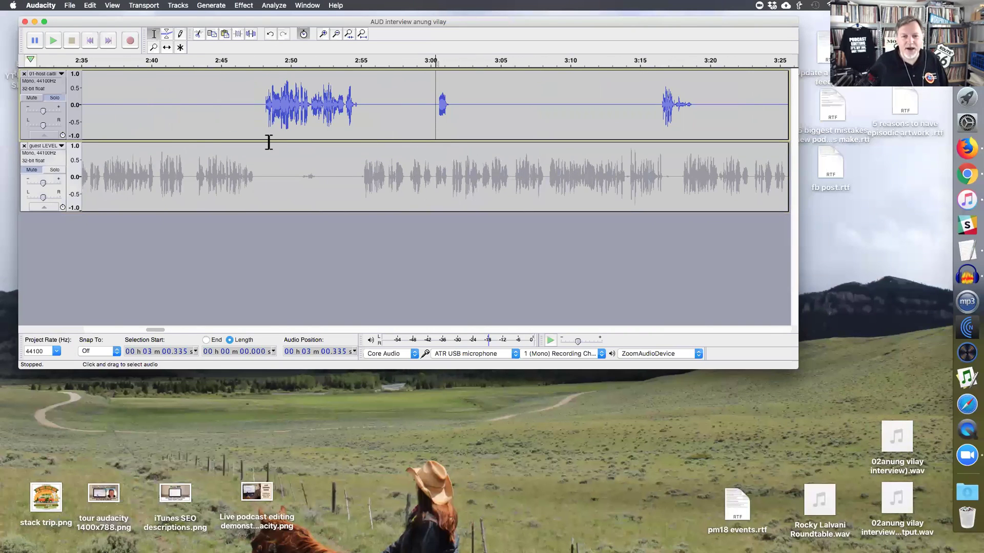
click(439, 104)
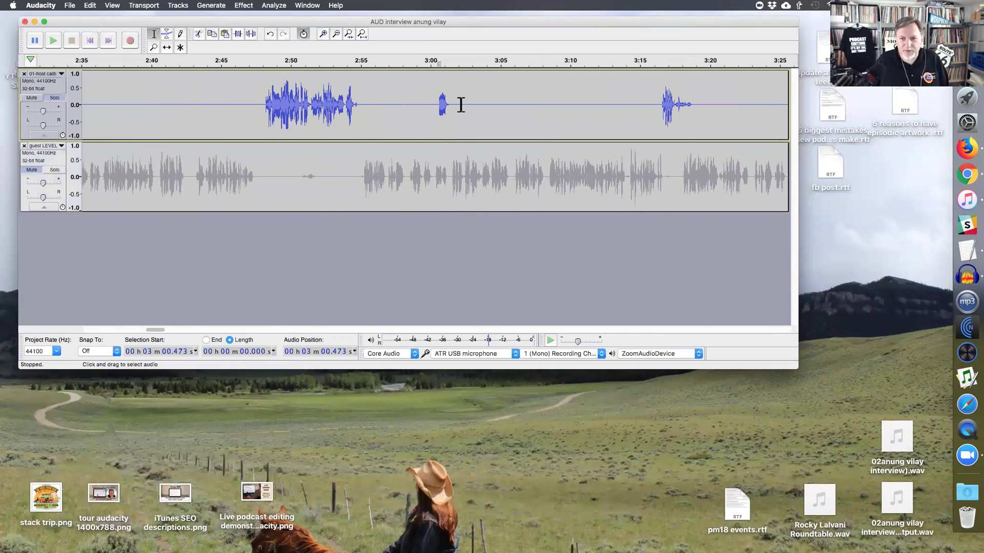
shift+click(461, 105)
key(space)
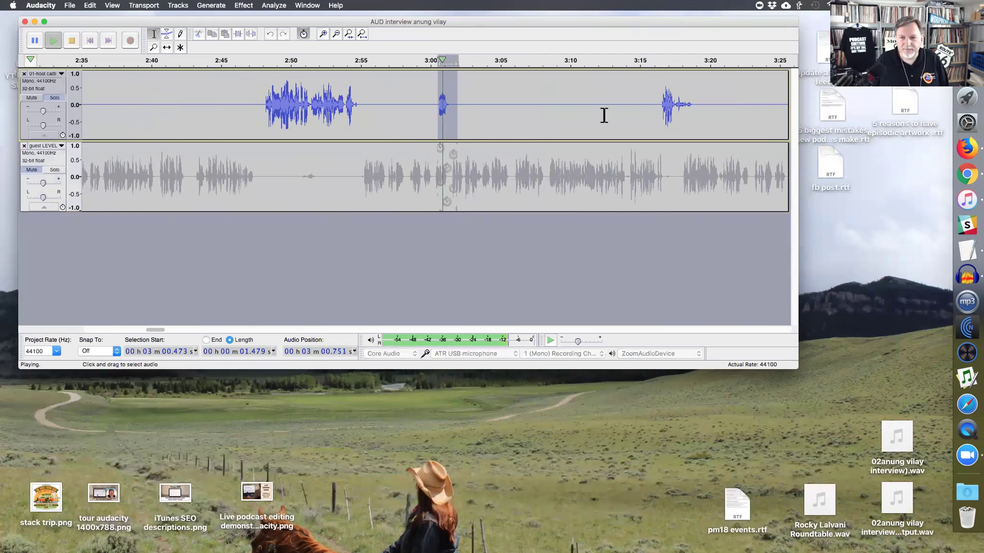
click(659, 108)
key(space)
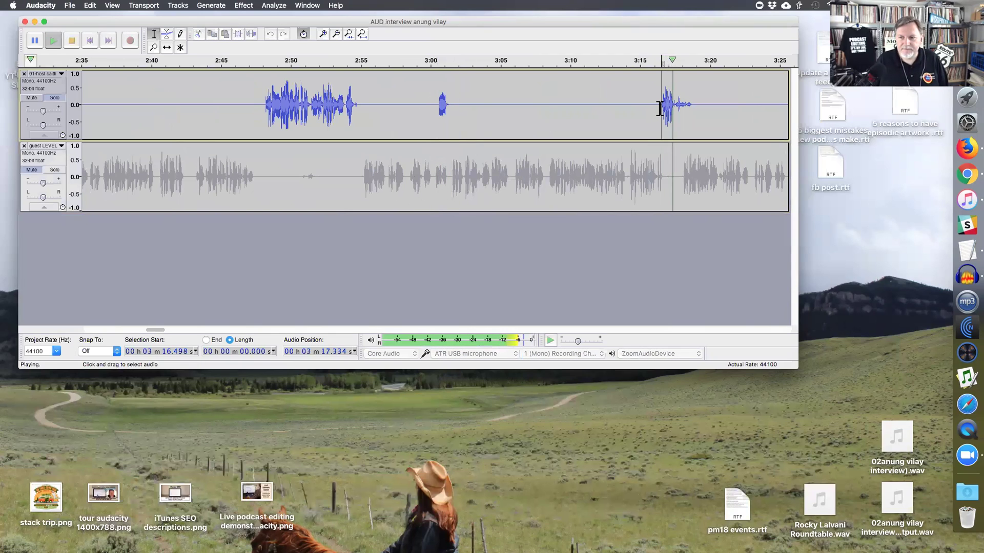
- Zoom out and select the stretch from 9:00 to about 10:56
key(ctrl+1)
key(ctrl+3)
key(ctrl+3)
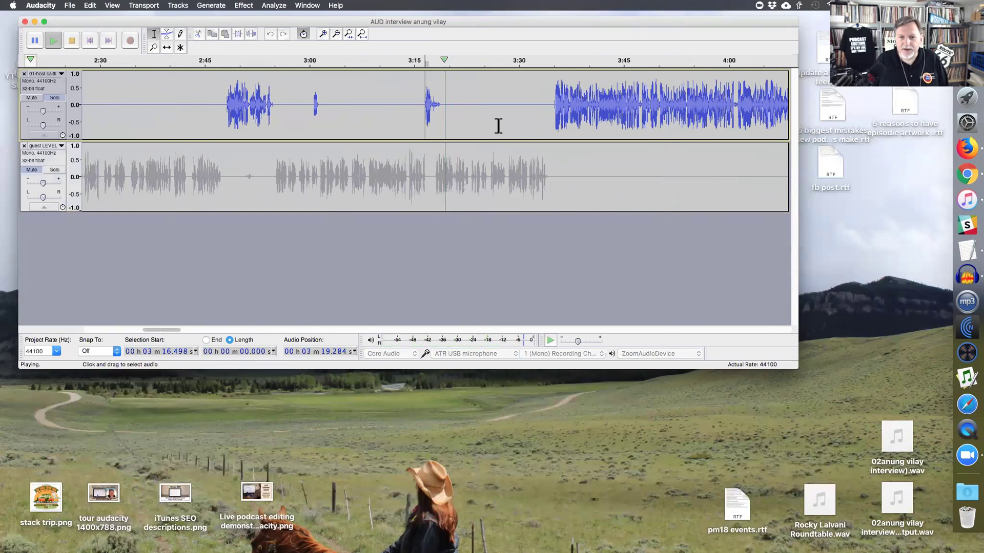
click(522, 119)
key(ctrl+3)
key(ctrl+3)
key(ctrl+3)
drag(554, 110, 653, 109)
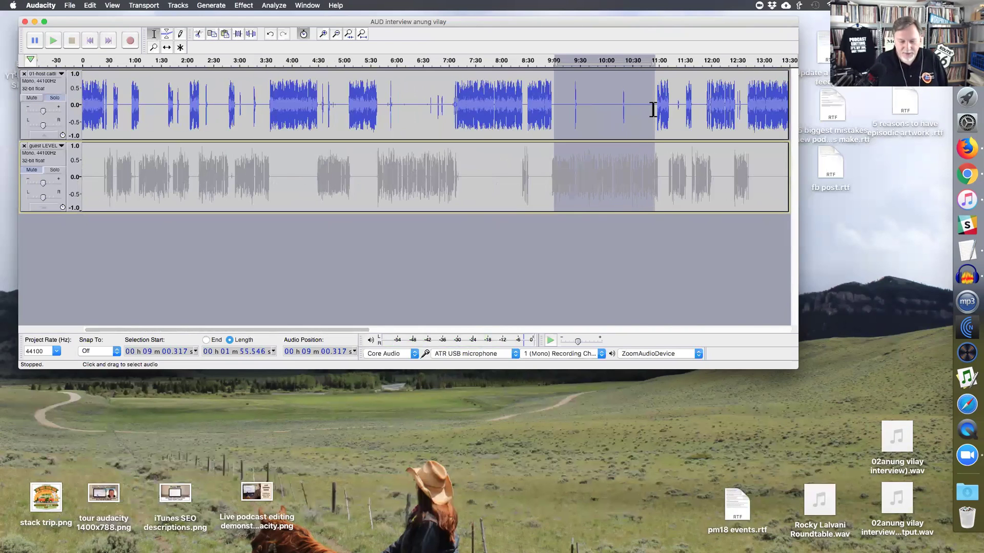
- Compress silences in 9:00–10:56 to 40 percent, then select about 20:35–21:52
key(ctrl+r)
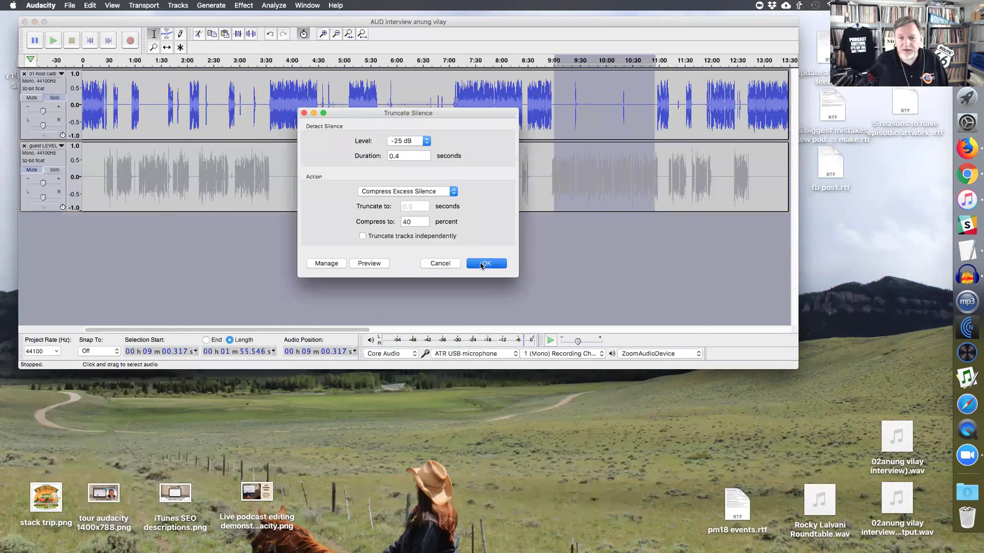
click(484, 263)
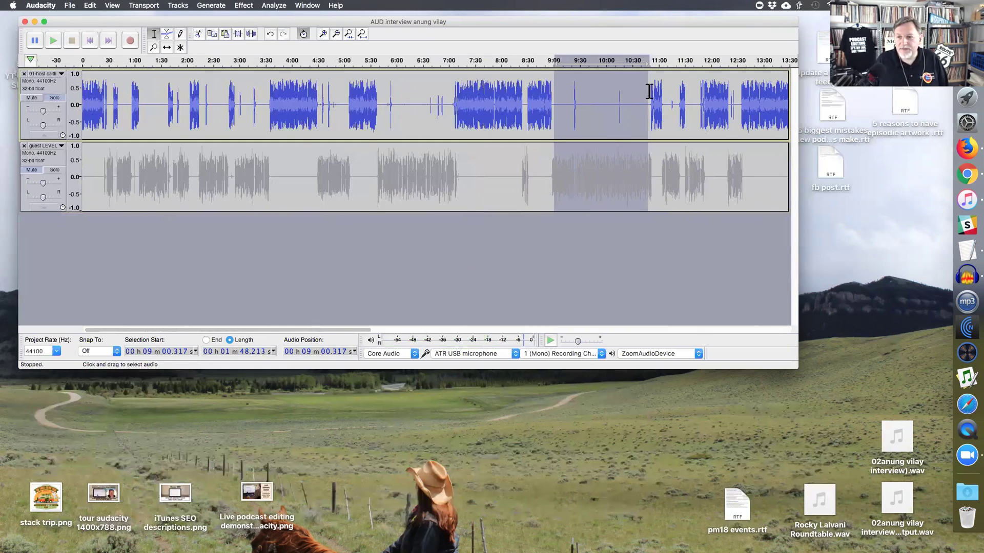
key(ctrl+3)
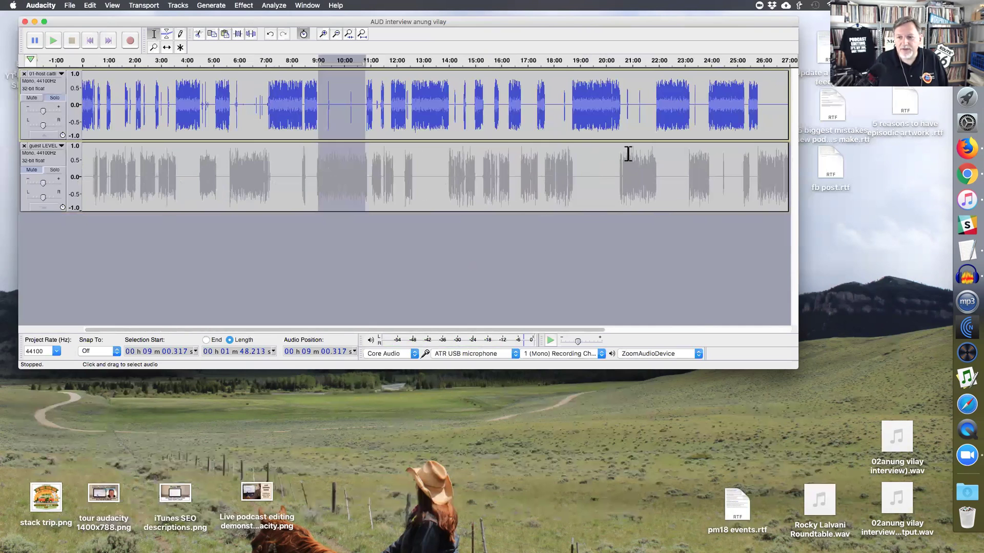
drag(621, 154, 654, 103)
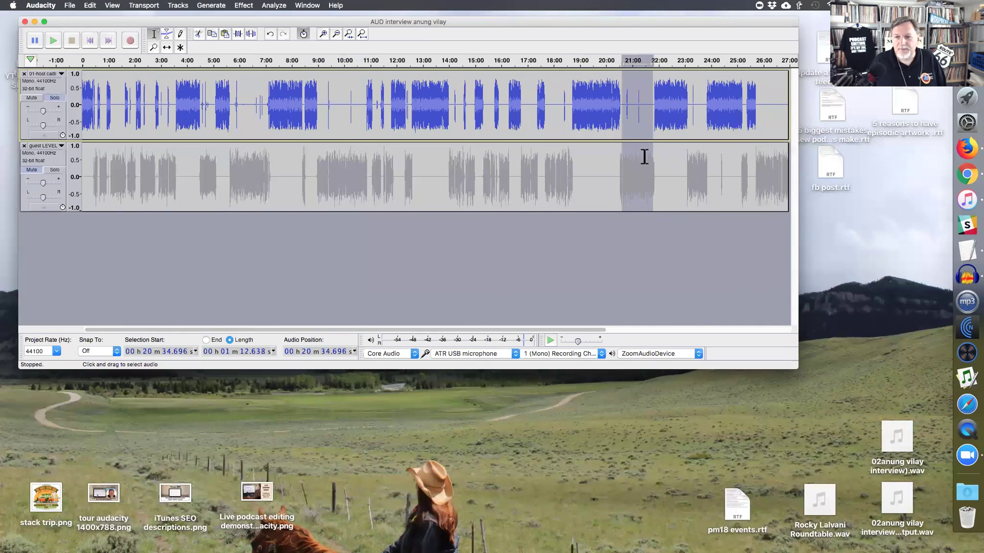
key(super+3)
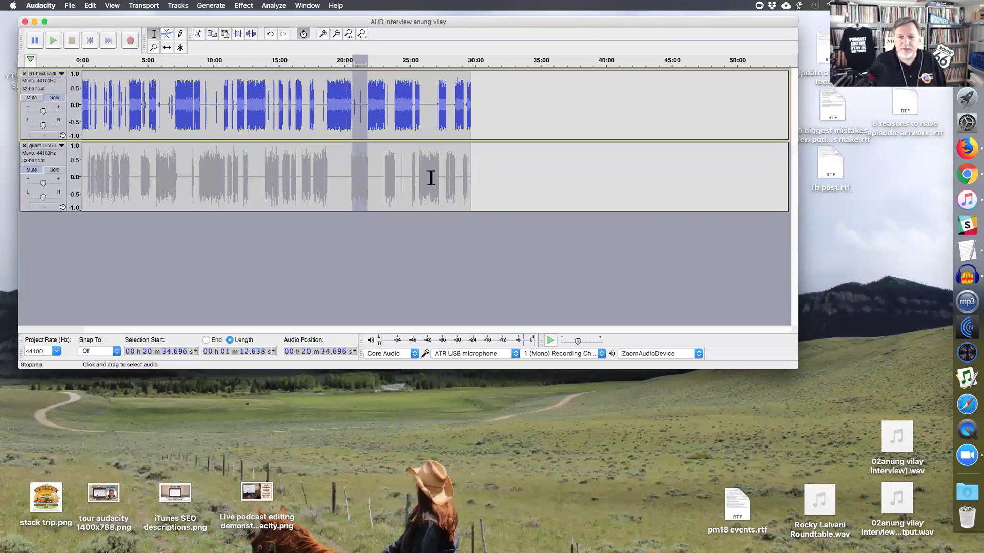
- Turn off Solo on the host track, checking playback between about 24 and 35 seconds
scroll(182, 187, up, 6)
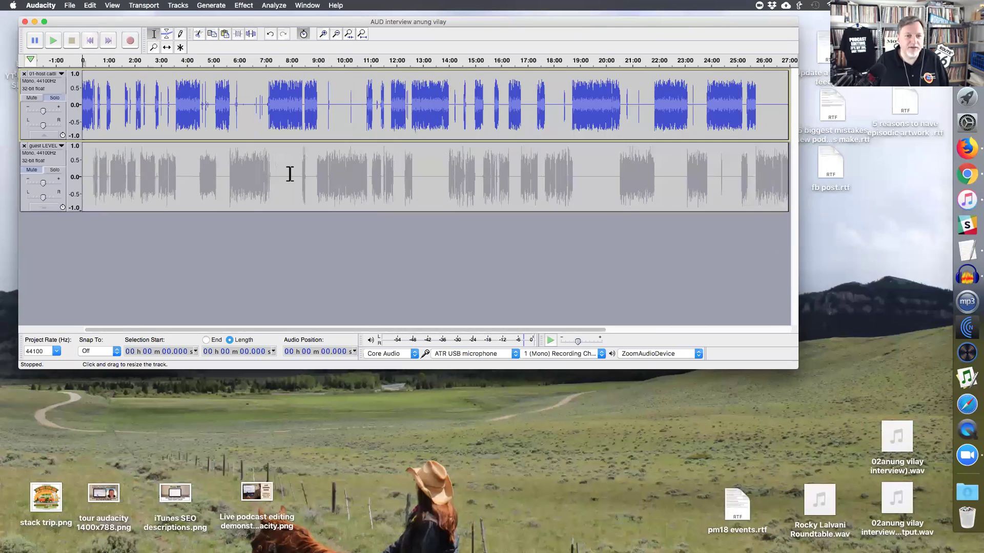
click(276, 187)
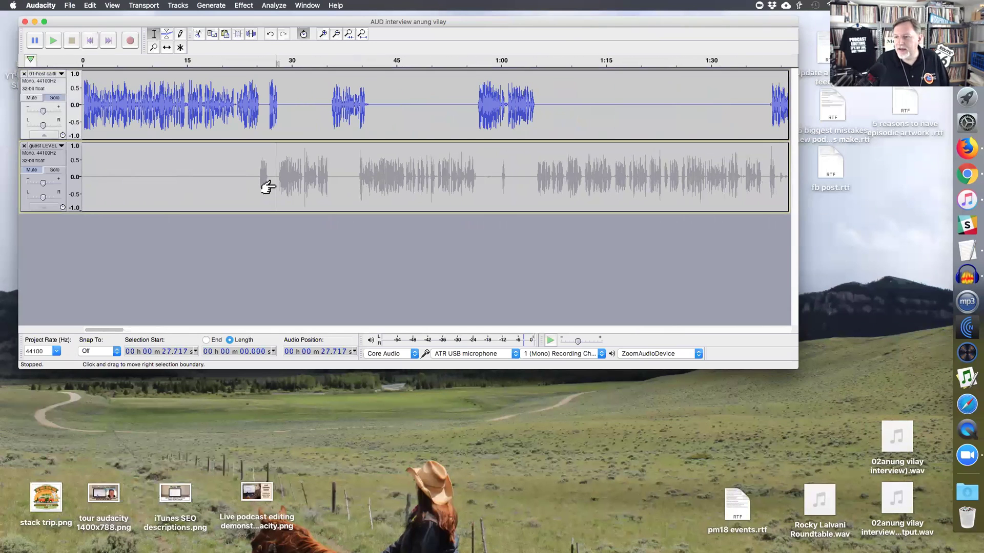
click(267, 108)
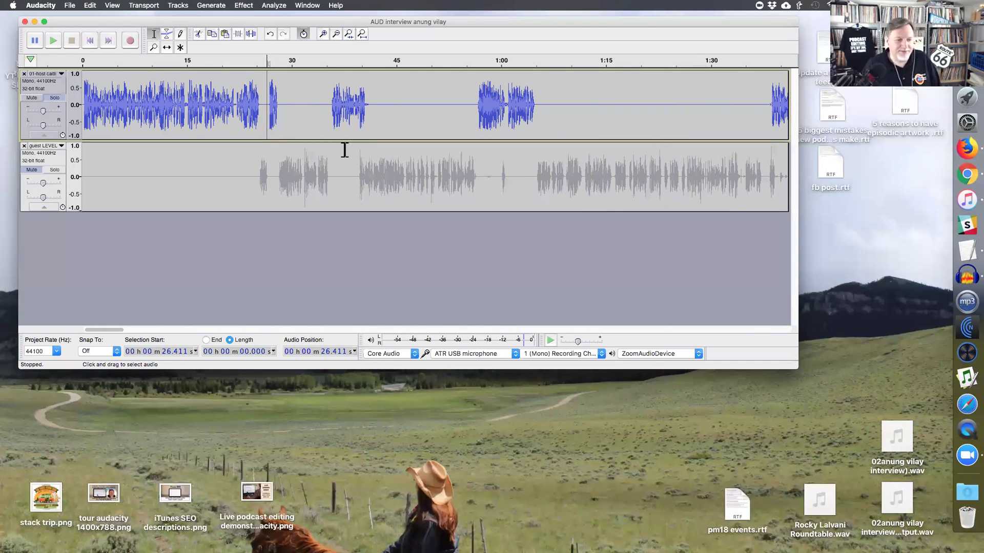
click(252, 105)
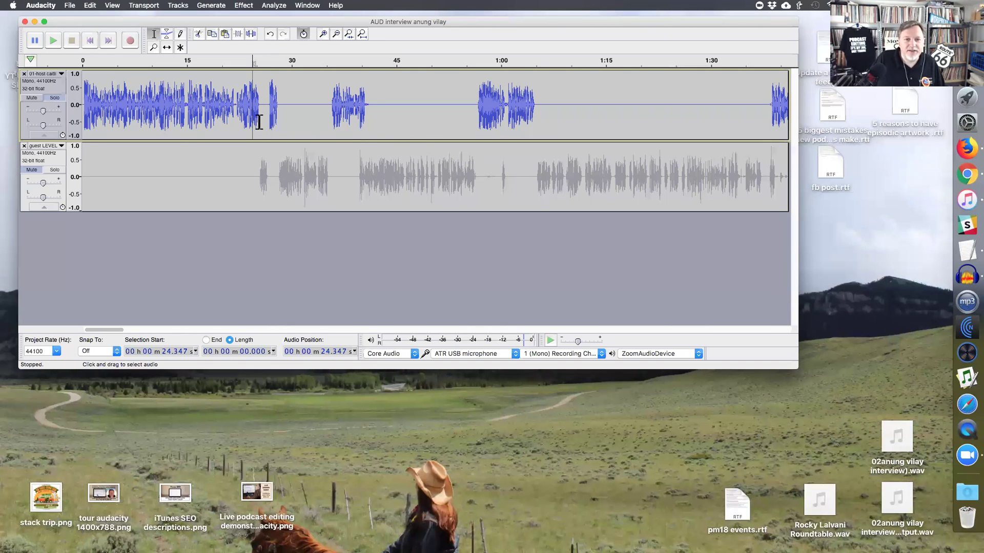
click(54, 97)
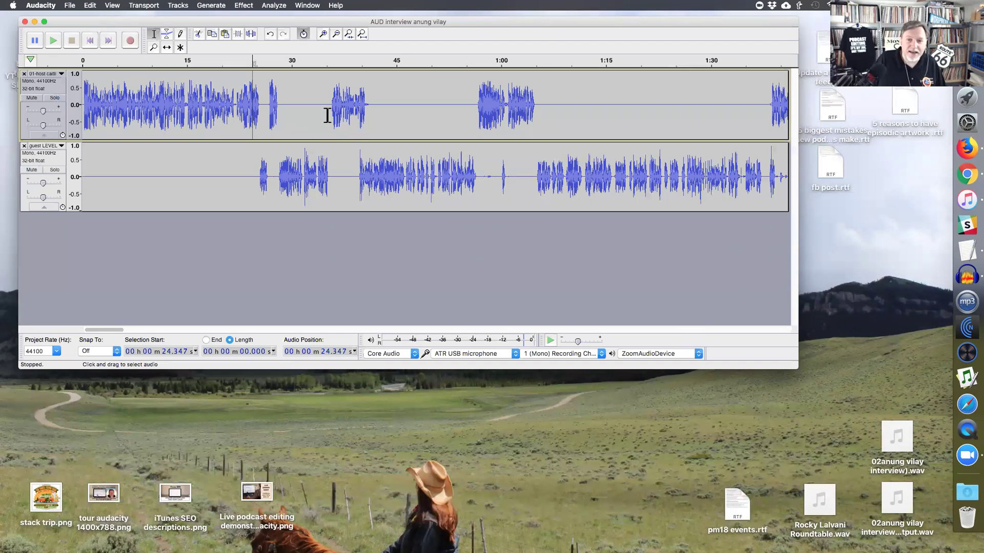
click(332, 114)
click(330, 112)
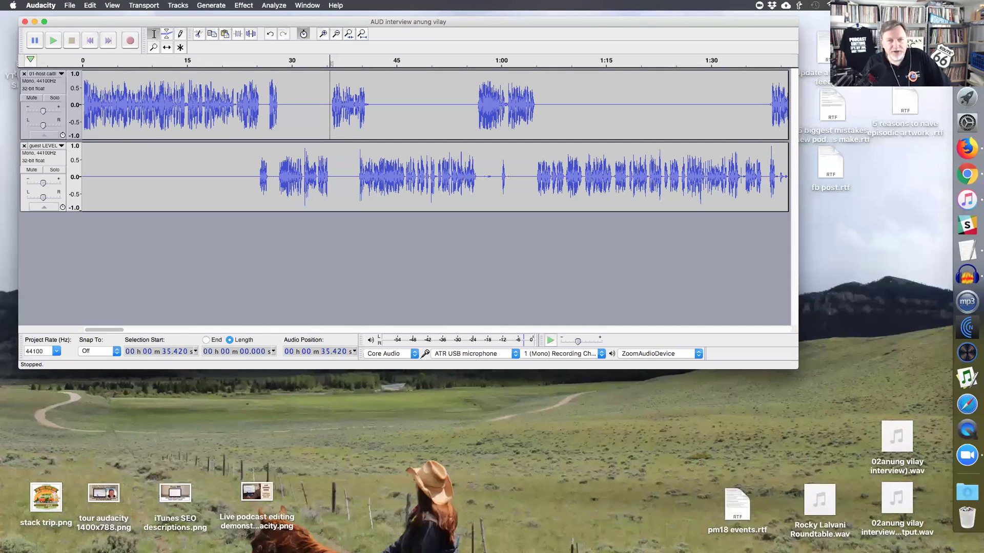
key(super+Tab)
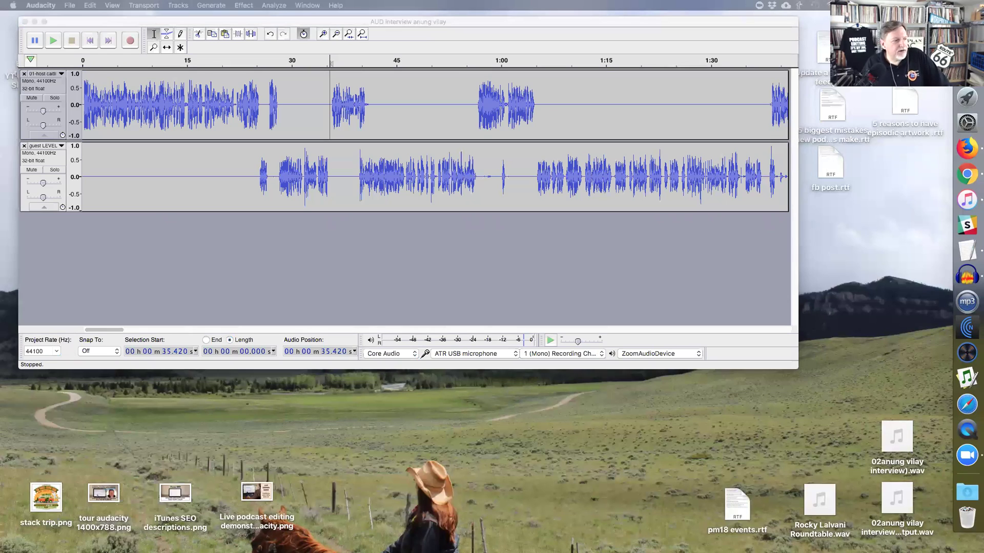